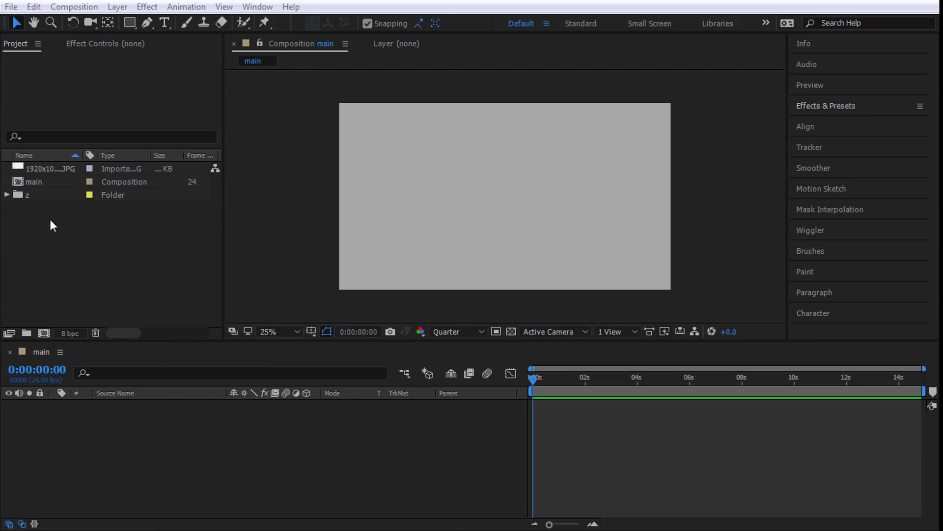
# Open the paper image in its own viewer to inspect it, then return to the main composition.
pyautogui.click(37, 182)
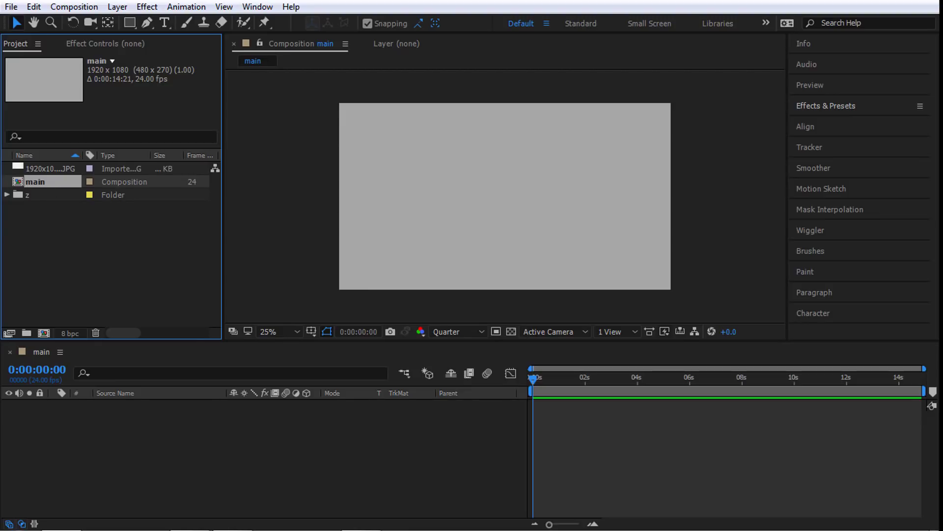
pyautogui.click(34, 167)
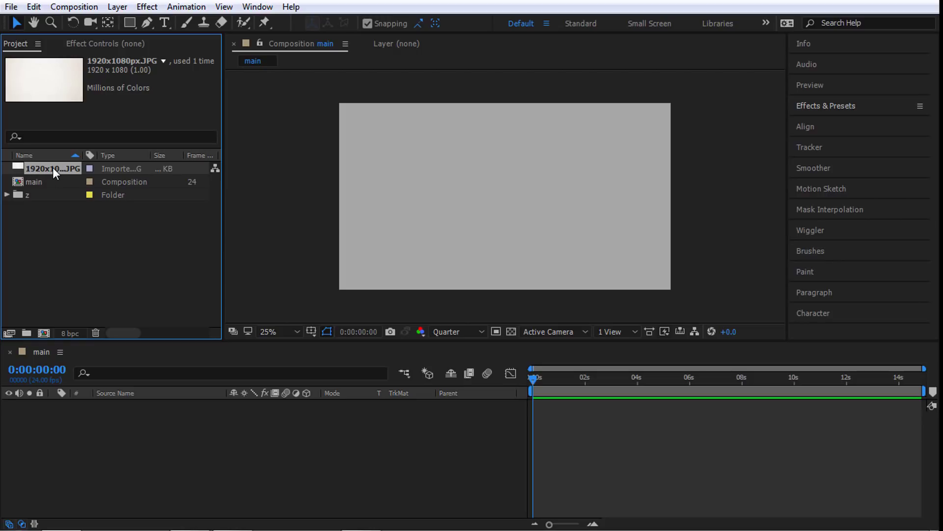
pyautogui.doubleClick(52, 167)
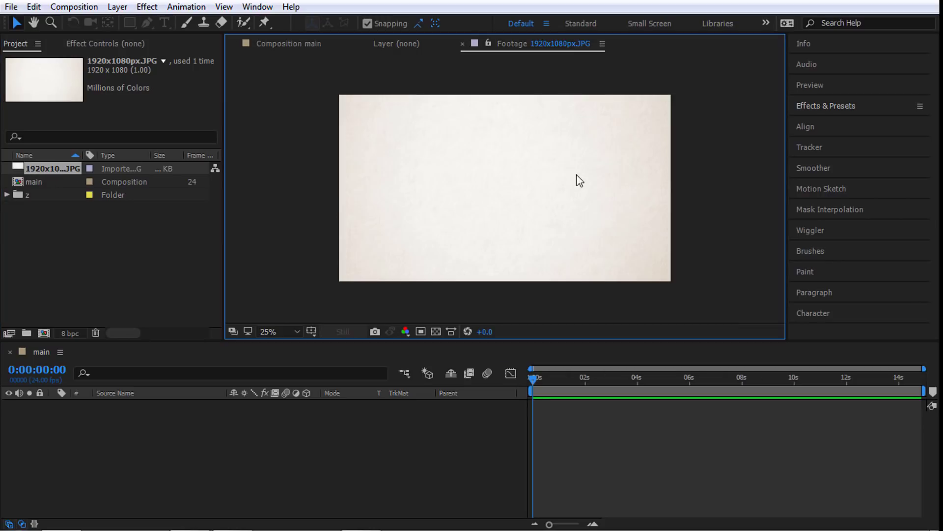
pyautogui.scroll(4, 574, 179)
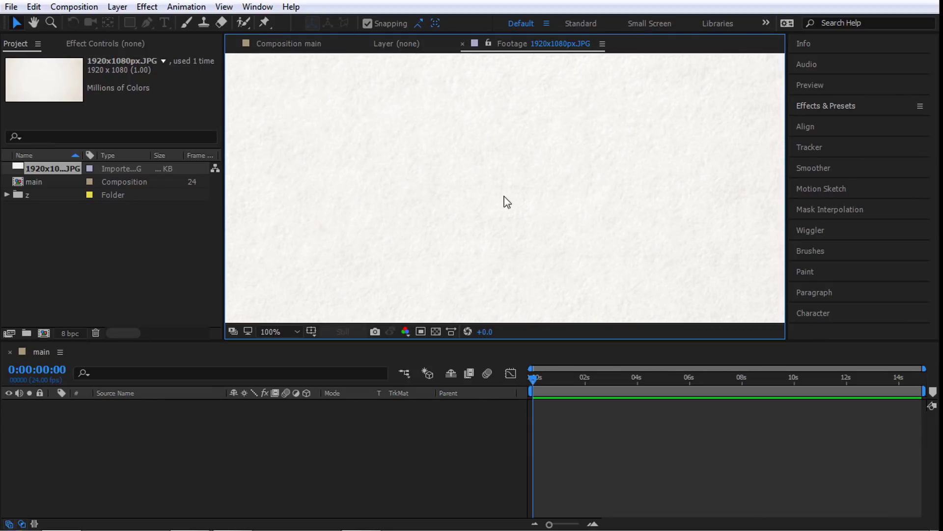
pyautogui.scroll(-1, 491, 191)
pyautogui.scroll(-3, 483, 194)
pyautogui.scroll(3, 479, 194)
pyautogui.scroll(-2, 476, 196)
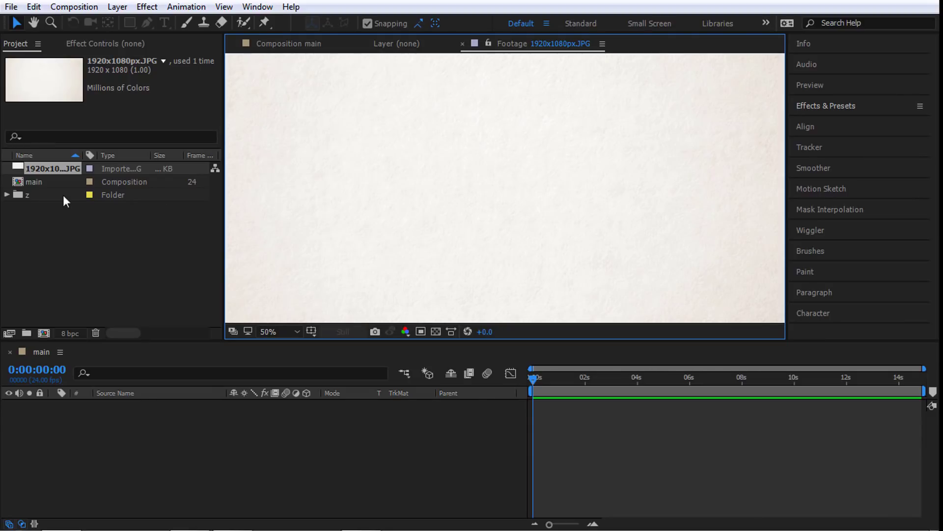
pyautogui.doubleClick(34, 182)
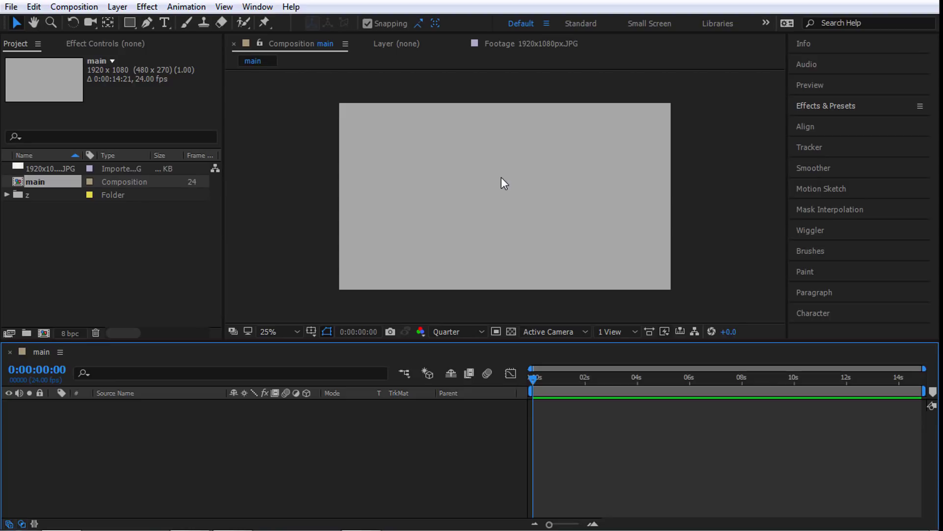
# Set the main composition's background colour to 9C9C9C, keeping its resolution at Quarter.
pyautogui.rightClick(39, 181)
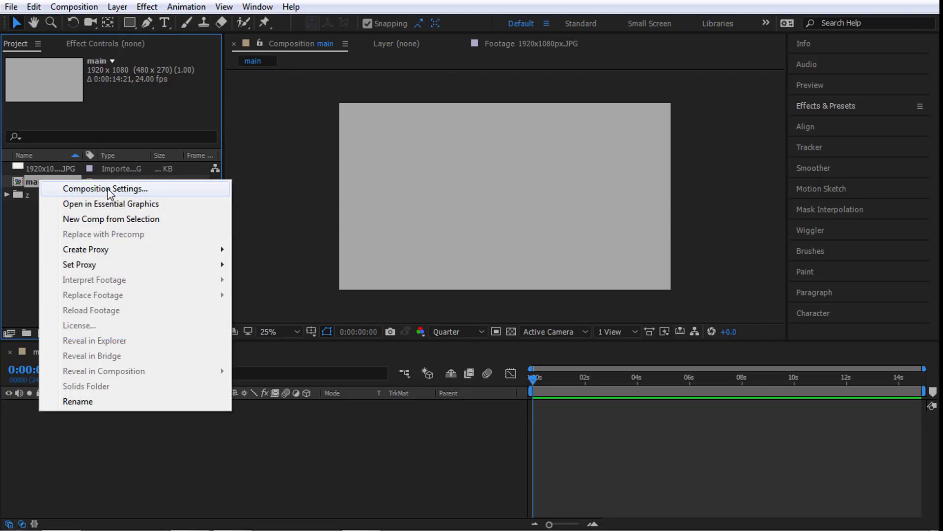
pyautogui.click(37, 179)
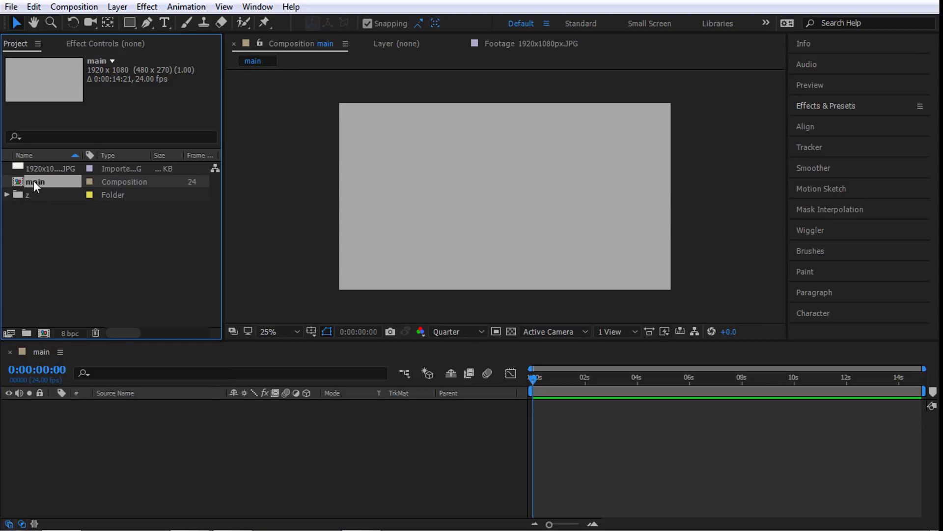
pyautogui.rightClick(34, 184)
pyautogui.click(99, 190)
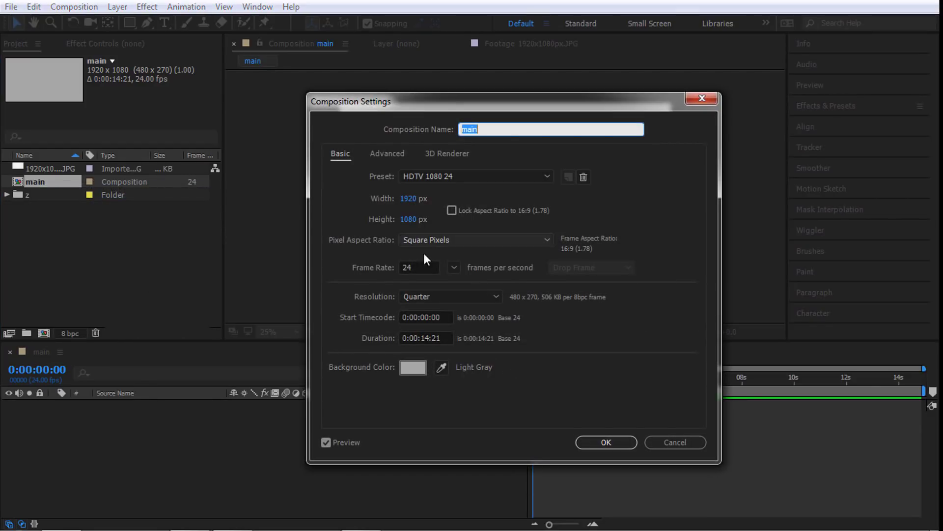
pyautogui.click(420, 267)
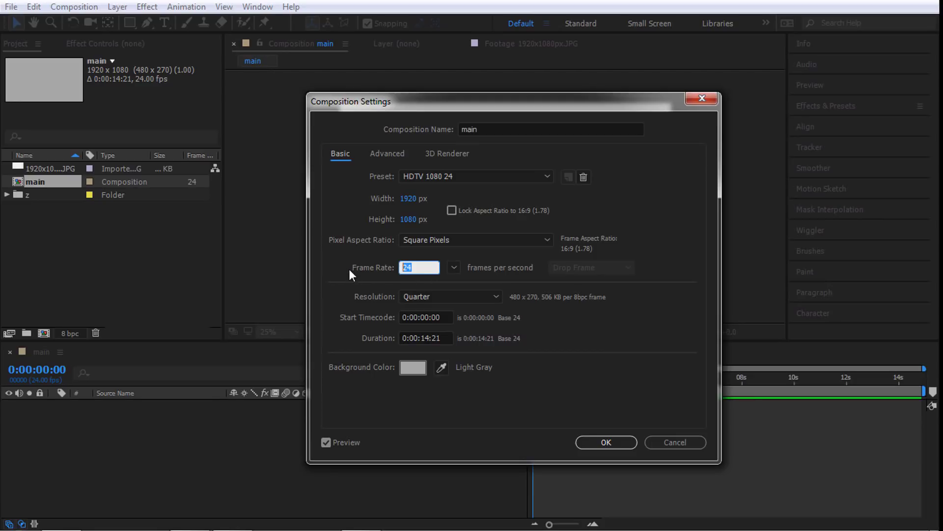
pyautogui.click(418, 368)
pyautogui.write('9C9C9C')
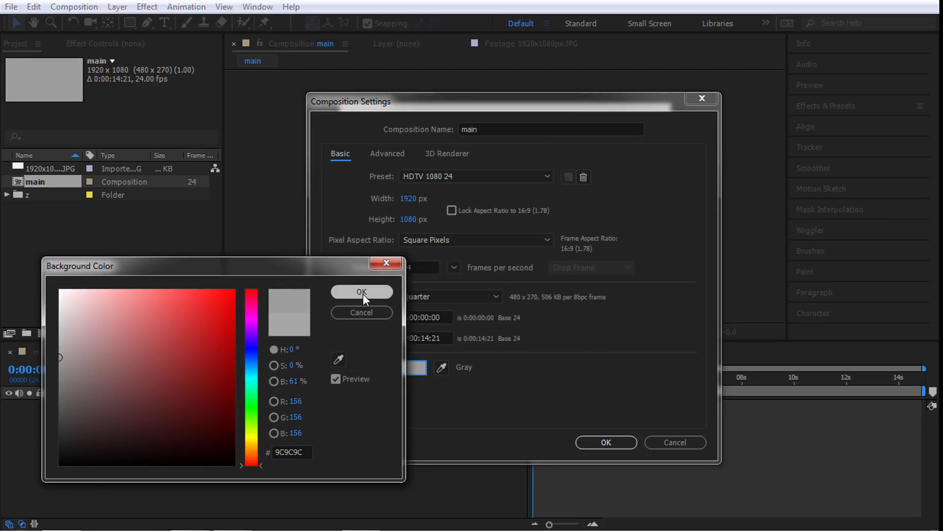
pyautogui.click(362, 292)
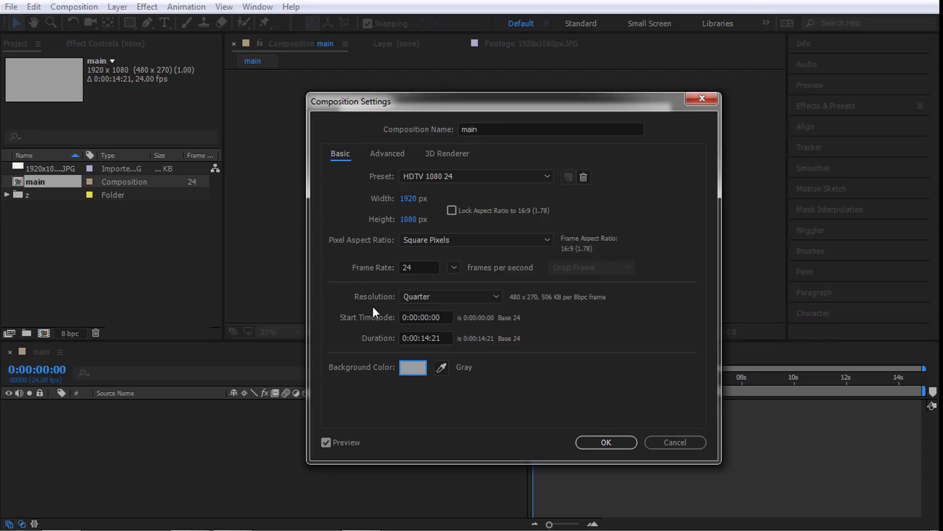
pyautogui.click(451, 297)
pyautogui.click(447, 359)
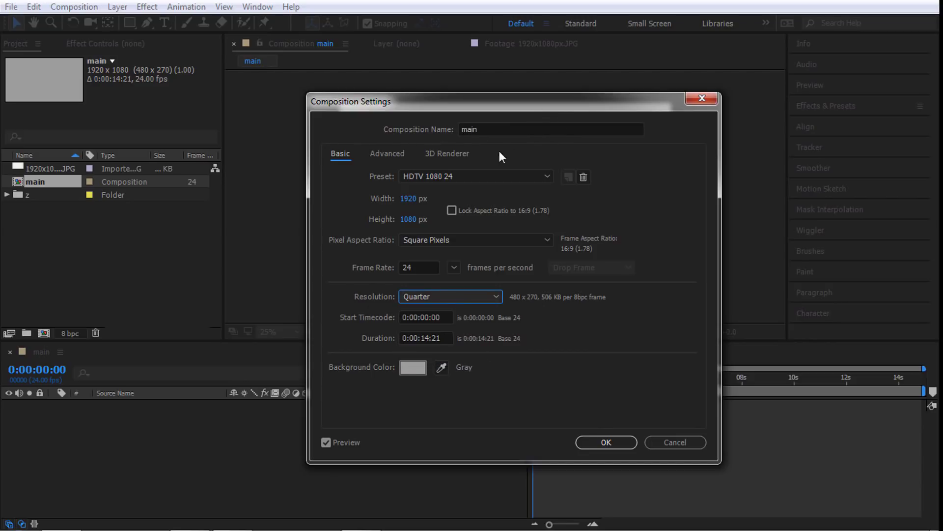
pyautogui.click(605, 442)
# Switch the viewer's preview resolution to Third.
pyautogui.click(467, 331)
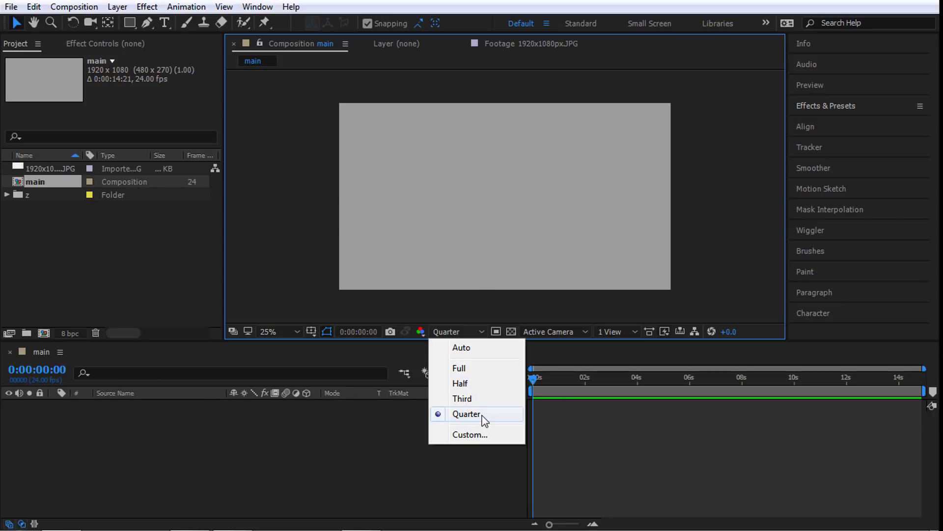
pyautogui.click(460, 383)
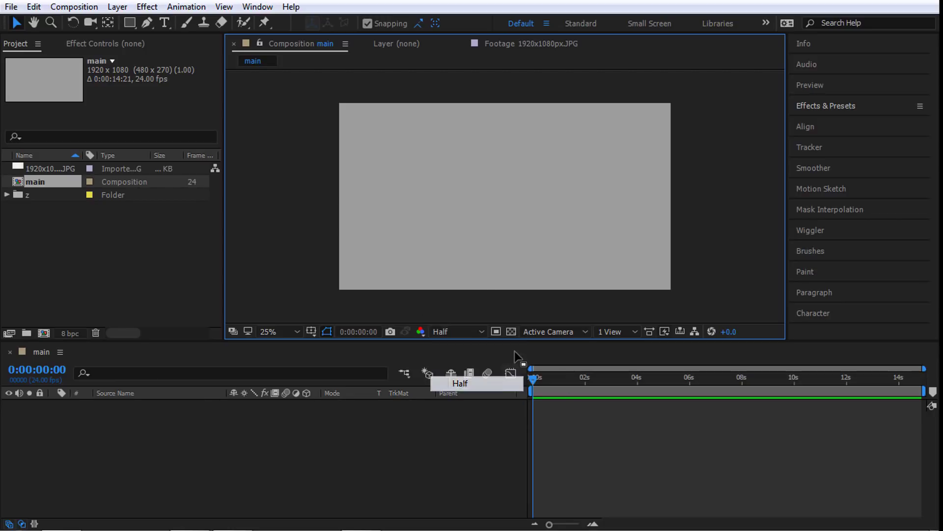
pyautogui.click(444, 332)
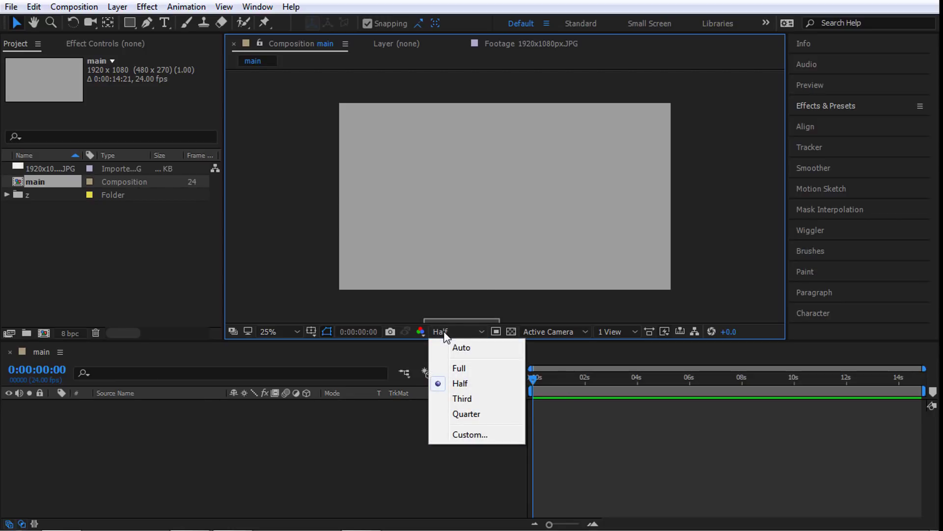
pyautogui.click(474, 399)
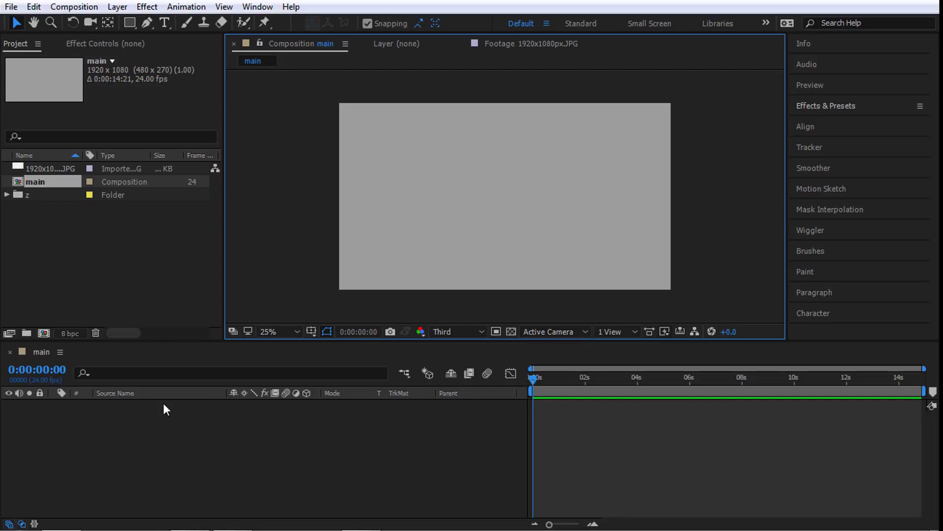
# Add the paper image to the main composition and fit it to the frame with Ctrl+Alt+F.
pyautogui.click(43, 169)
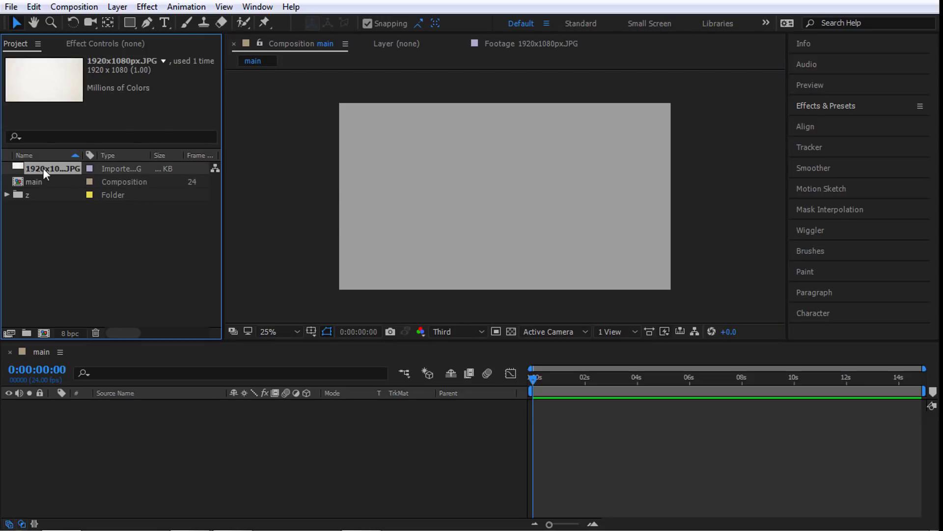
pyautogui.moveTo(36, 173)
pyautogui.mouseDown()
pyautogui.moveTo(460, 243)
pyautogui.moveTo(483, 205)
pyautogui.mouseUp()
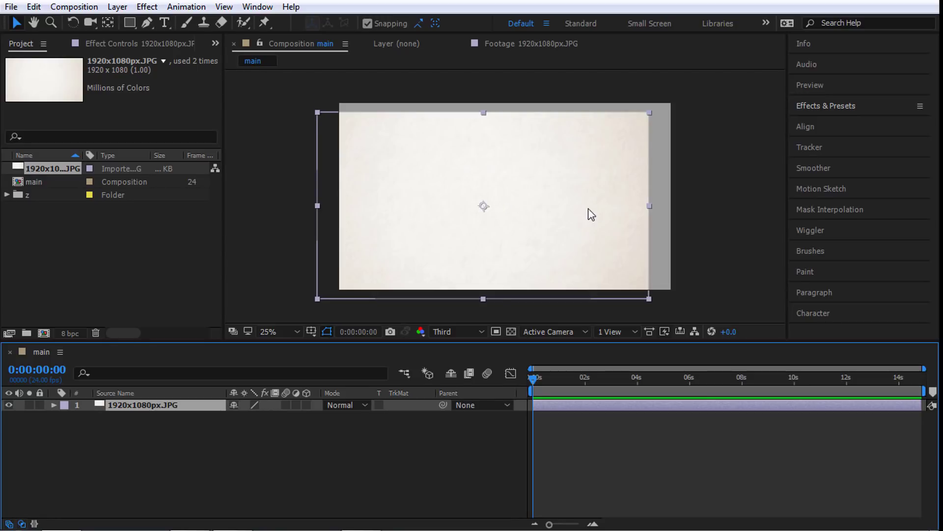
pyautogui.hotkey('ctrl', 'alt', 'f')
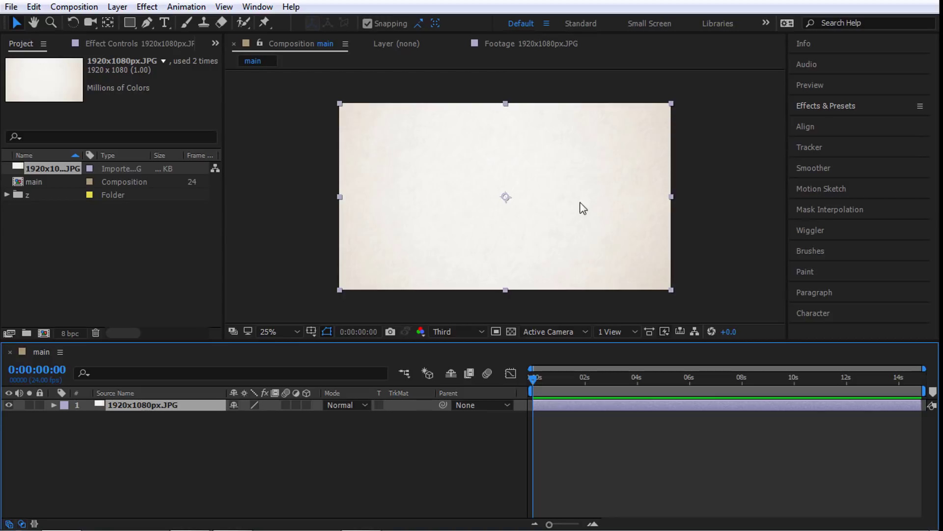
pyautogui.moveTo(721, 171); pyautogui.dragTo(601, 175)
pyautogui.press('s')
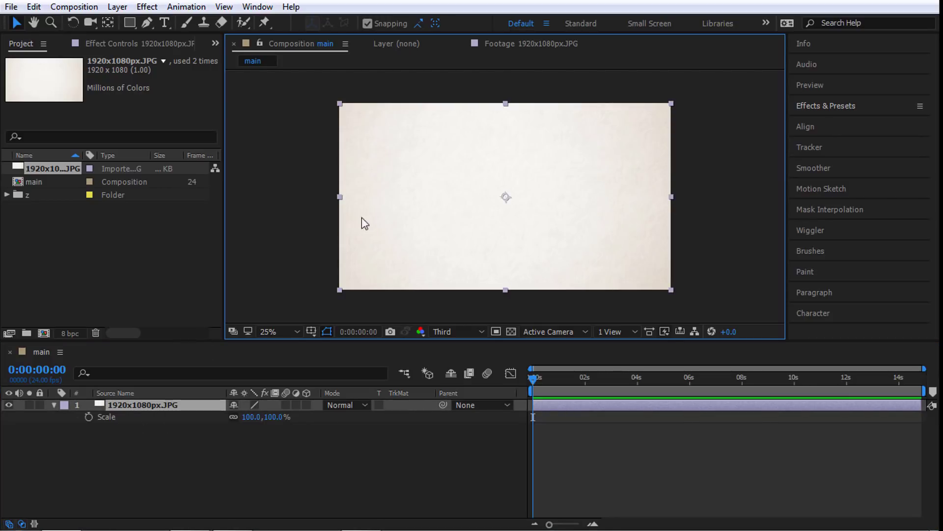
pyautogui.click(712, 163)
pyautogui.click(565, 200)
pyautogui.click(706, 158)
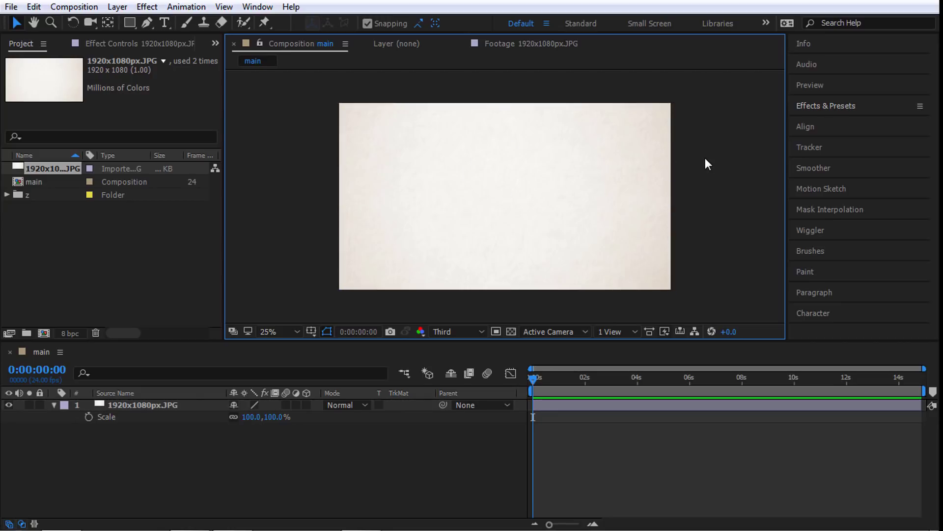
pyautogui.click(568, 183)
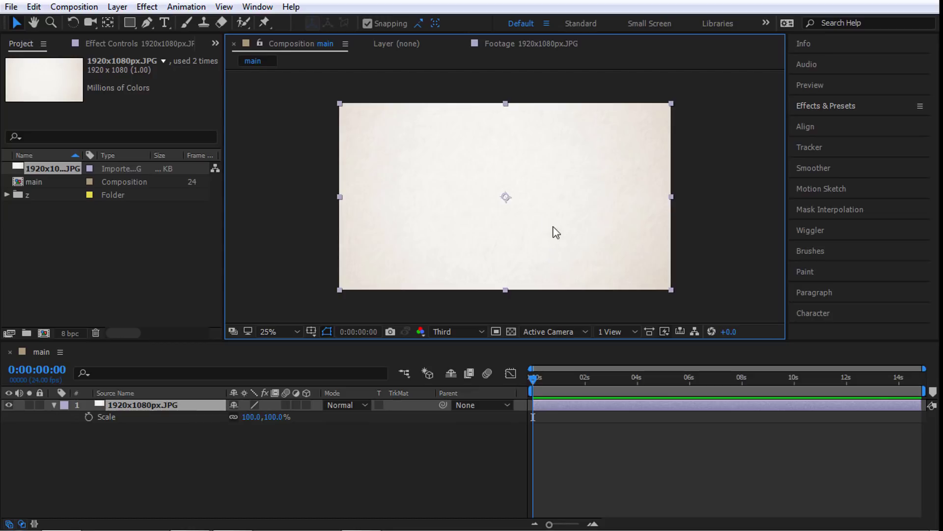
# Rename the paper layer to 'Main paper'.
pyautogui.click(147, 445)
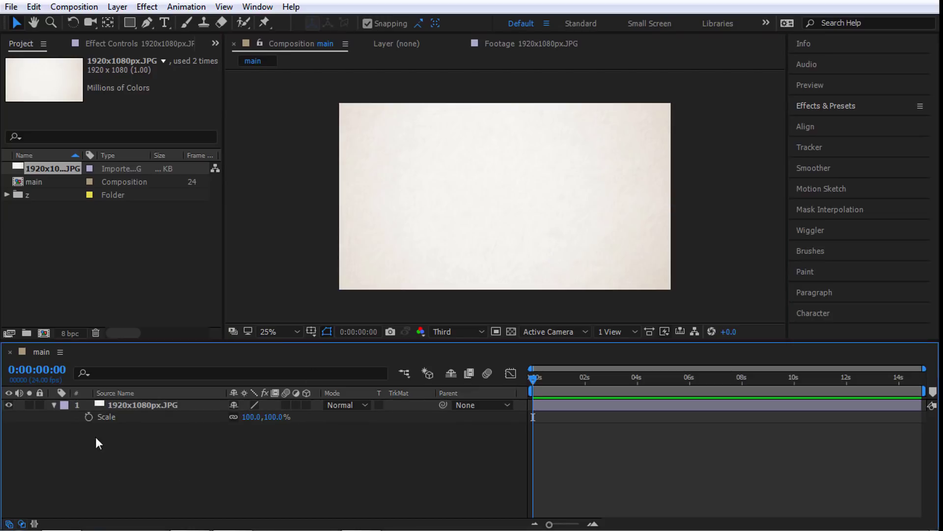
pyautogui.click(52, 405)
pyautogui.click(124, 406)
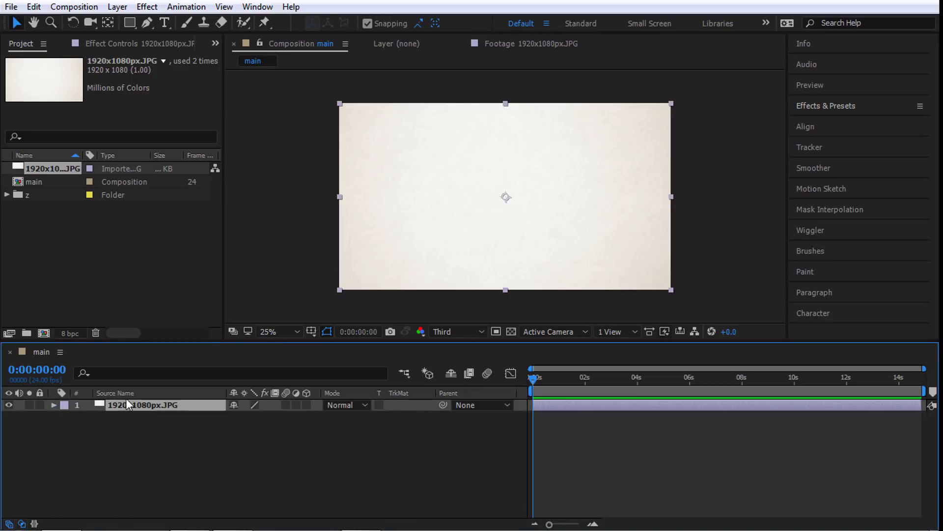
pyautogui.click(114, 395)
pyautogui.press('Return')
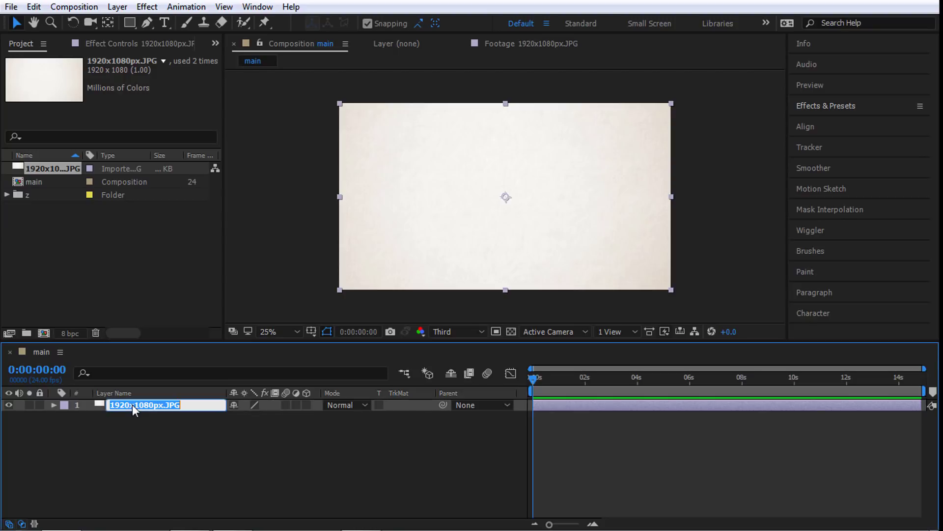
pyautogui.write('Main paper')
pyautogui.press('Return')
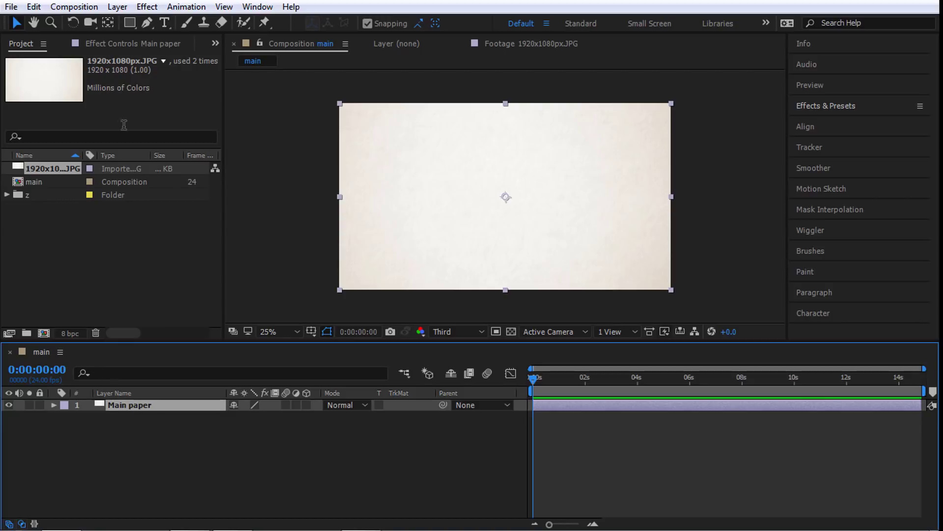
# With the Pen tool, trace the jagged top tear edge of the strip from right to left.
pyautogui.click(148, 23)
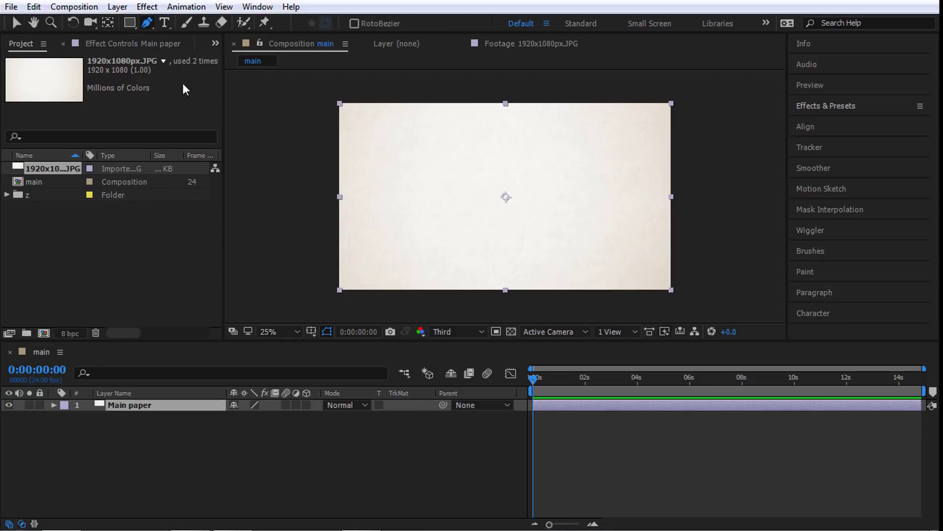
pyautogui.click(690, 153)
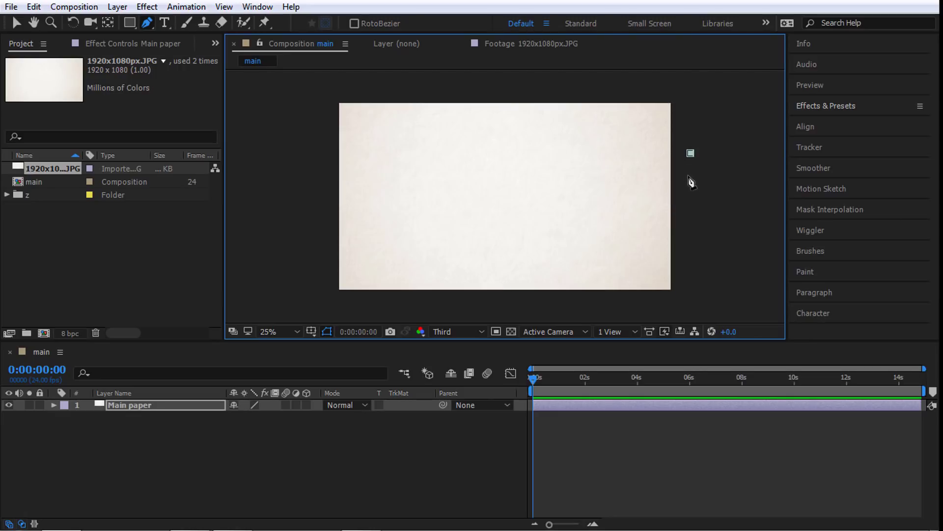
pyautogui.click(659, 152)
pyautogui.click(634, 153)
pyautogui.click(614, 149)
pyautogui.click(588, 156)
pyautogui.click(535, 152)
pyautogui.click(518, 156)
pyautogui.click(507, 151)
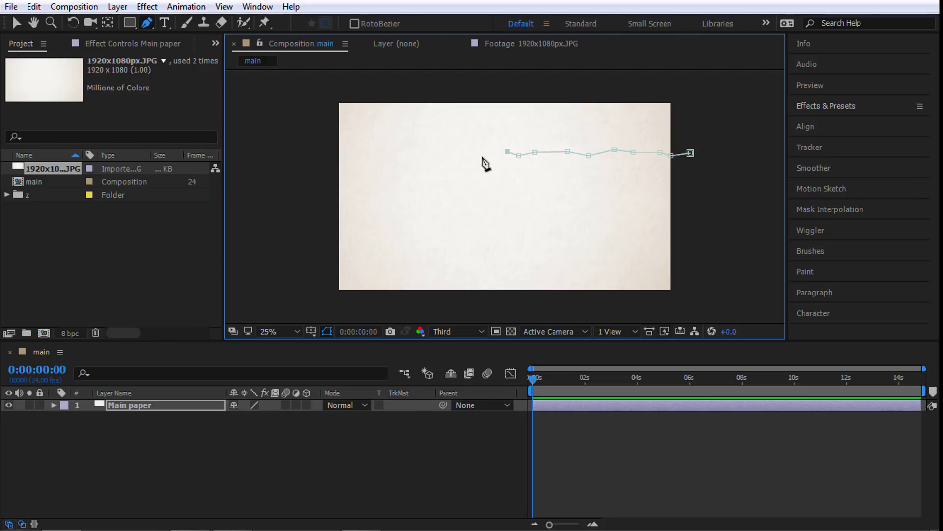
pyautogui.click(481, 156)
pyautogui.click(440, 158)
pyautogui.click(415, 156)
pyautogui.click(386, 156)
pyautogui.click(371, 154)
pyautogui.click(362, 160)
pyautogui.click(352, 155)
pyautogui.click(326, 160)
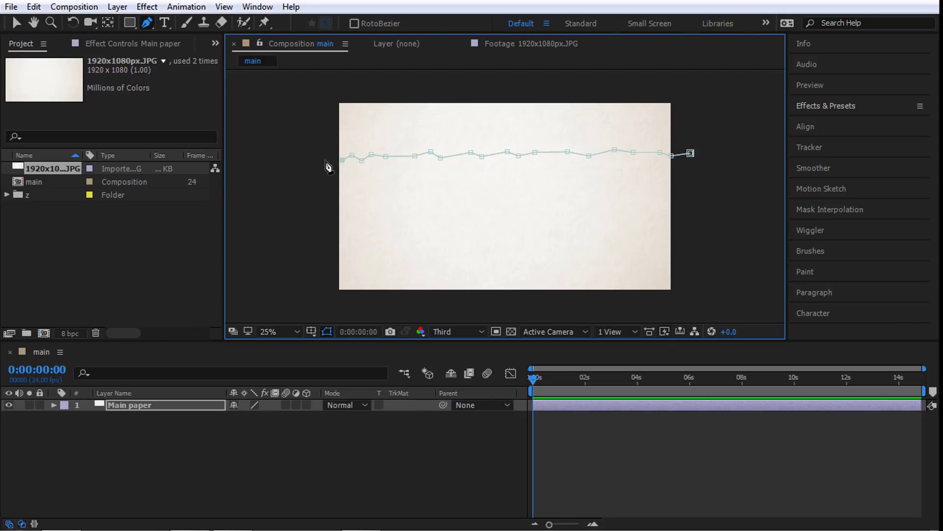
# Trace down the left side, along the wavy bottom edge and up the right, closing Mask 1.
pyautogui.click(322, 242)
pyautogui.click(368, 248)
pyautogui.click(398, 247)
pyautogui.click(432, 247)
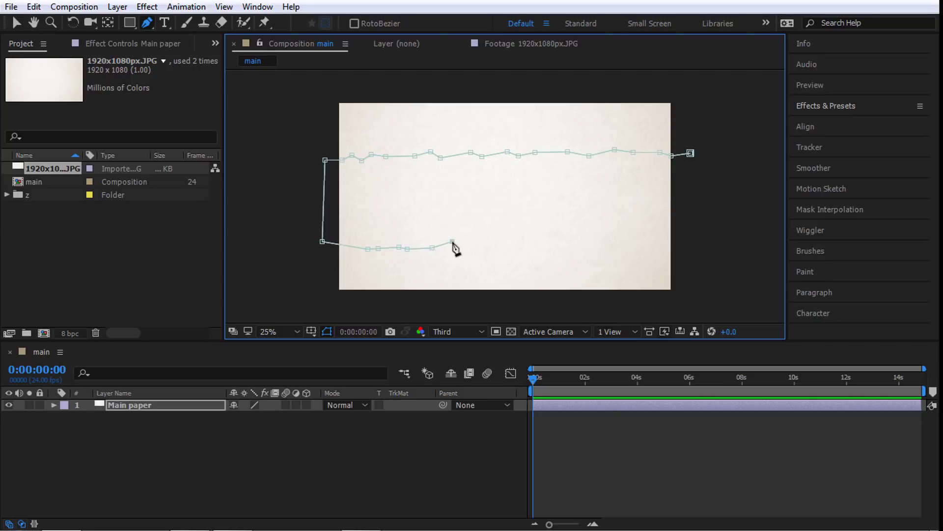
pyautogui.click(472, 245)
pyautogui.click(511, 244)
pyautogui.click(584, 239)
pyautogui.click(611, 241)
pyautogui.click(643, 240)
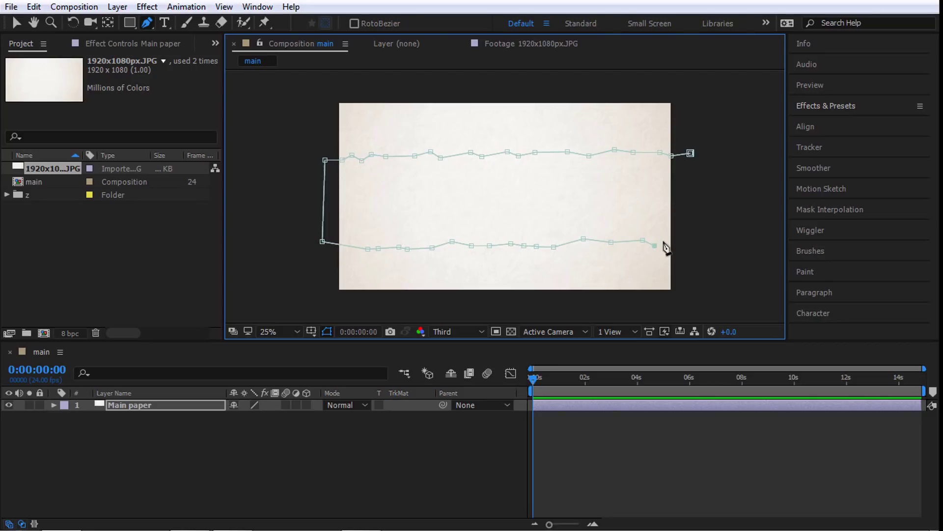
pyautogui.click(654, 242)
pyautogui.click(666, 239)
pyautogui.click(679, 239)
pyautogui.click(687, 236)
pyautogui.click(690, 153)
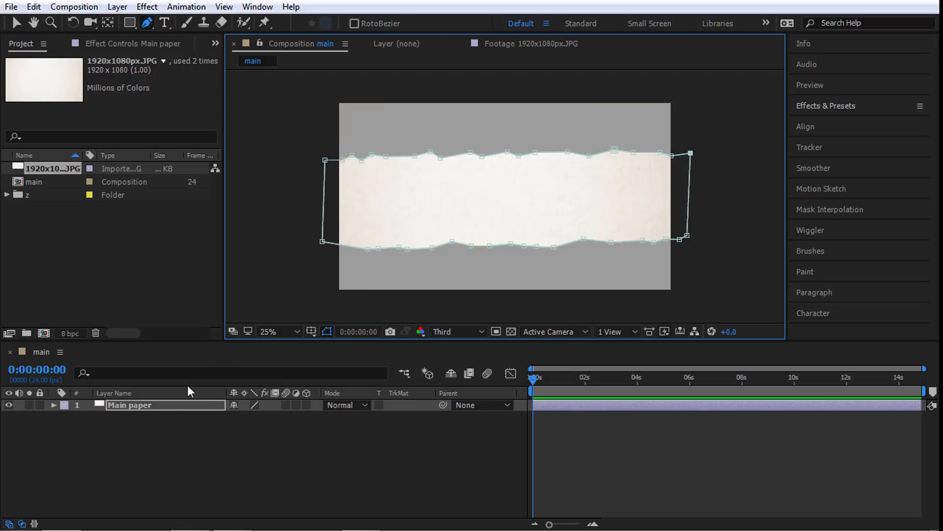
pyautogui.click(136, 405)
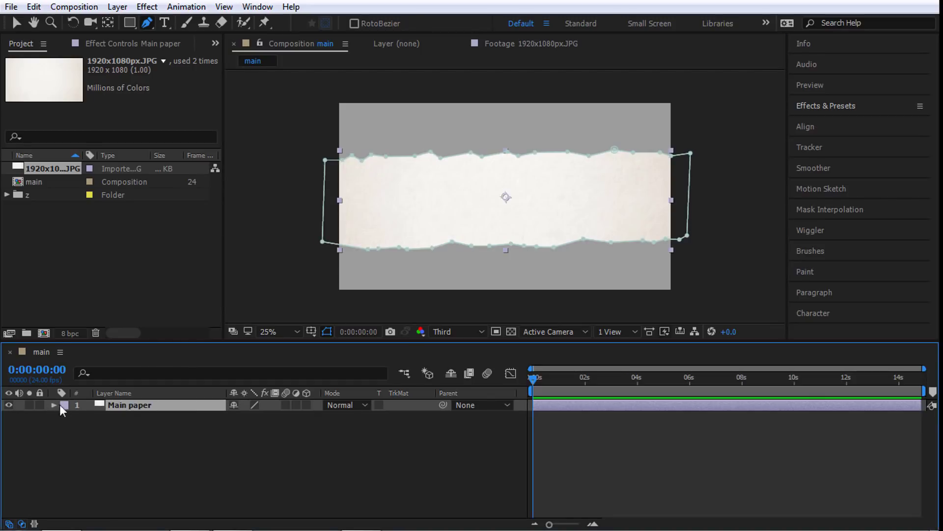
# Tick Inverted on Main paper's Mask 1 and preview the cut-out gap.
pyautogui.press('m')
pyautogui.press('m')
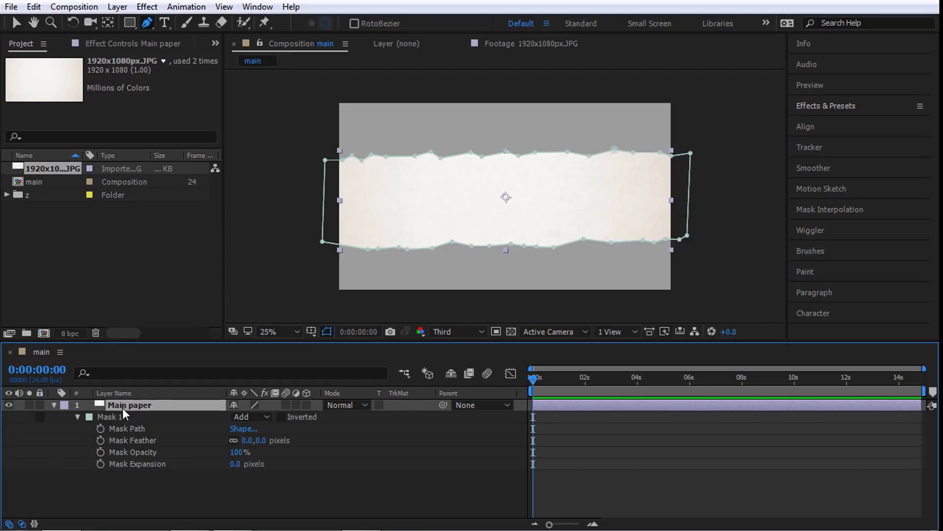
pyautogui.click(110, 419)
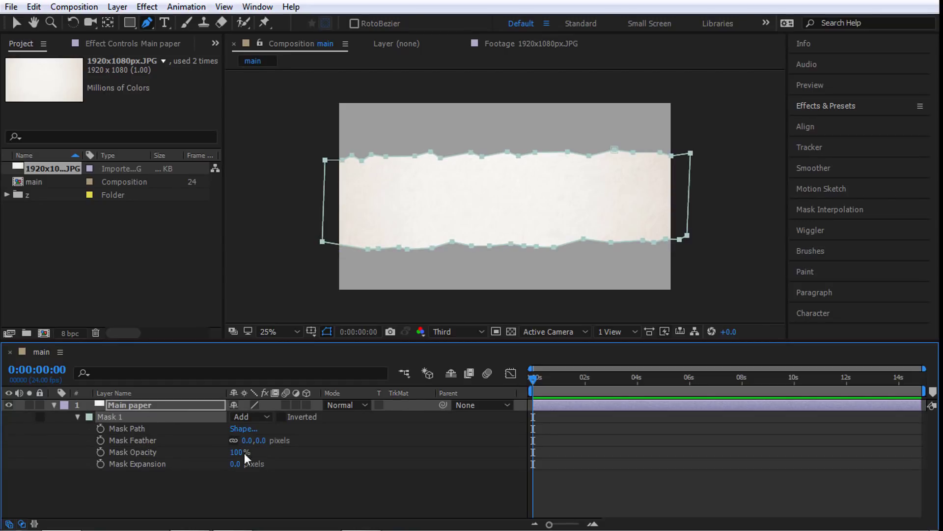
pyautogui.click(281, 417)
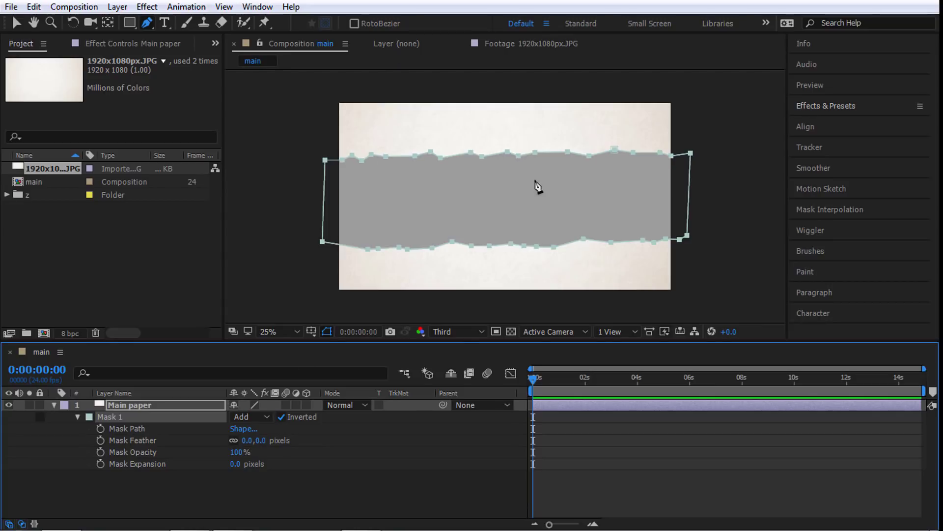
pyautogui.click(330, 508)
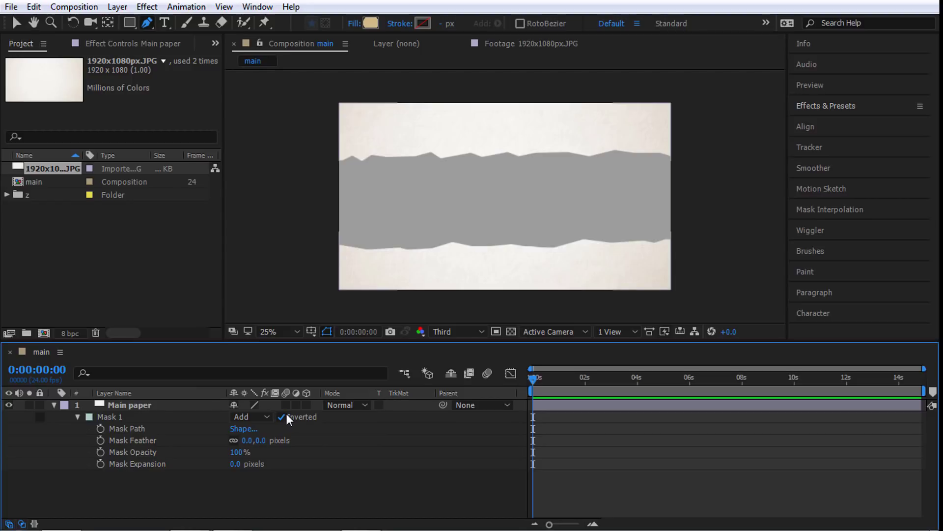
pyautogui.click(132, 408)
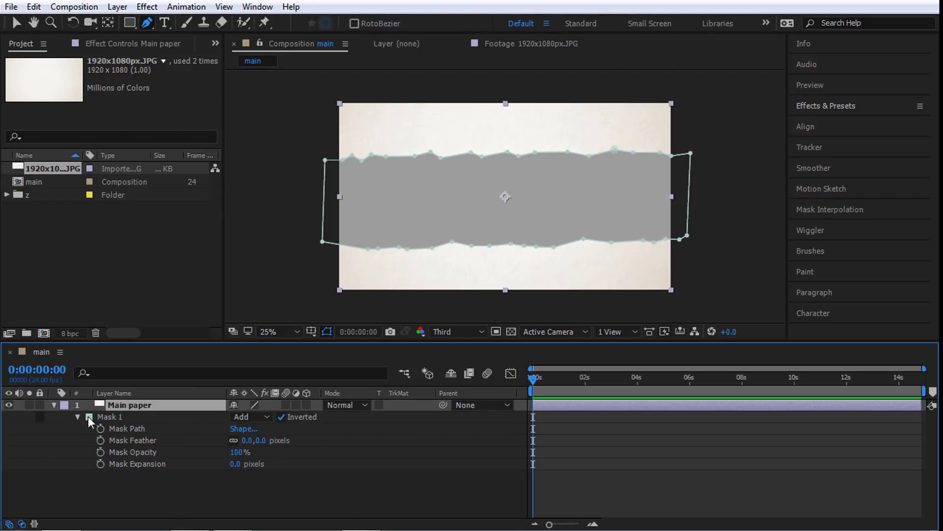
# Focus the Effects & Presets search field and open the Window menu.
pyautogui.click(835, 108)
pyautogui.click(836, 123)
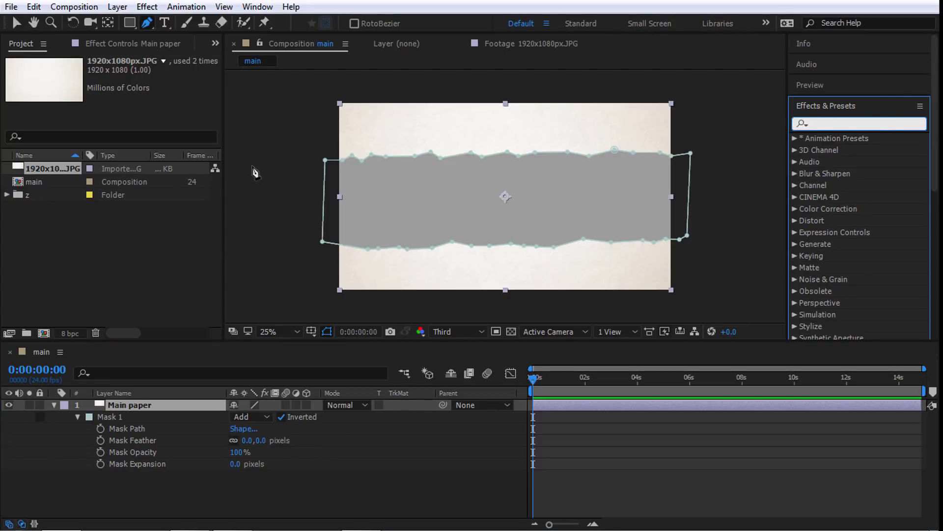
pyautogui.click(258, 7)
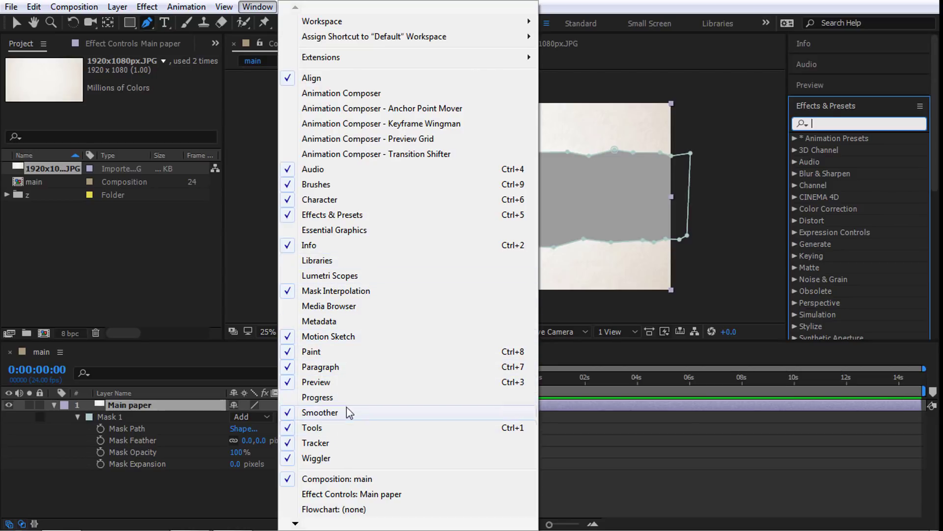
# Search 'rough' and drag Roughen Edges onto the Main paper layer, leaving Edge Type at Roughen.
pyautogui.click(851, 117)
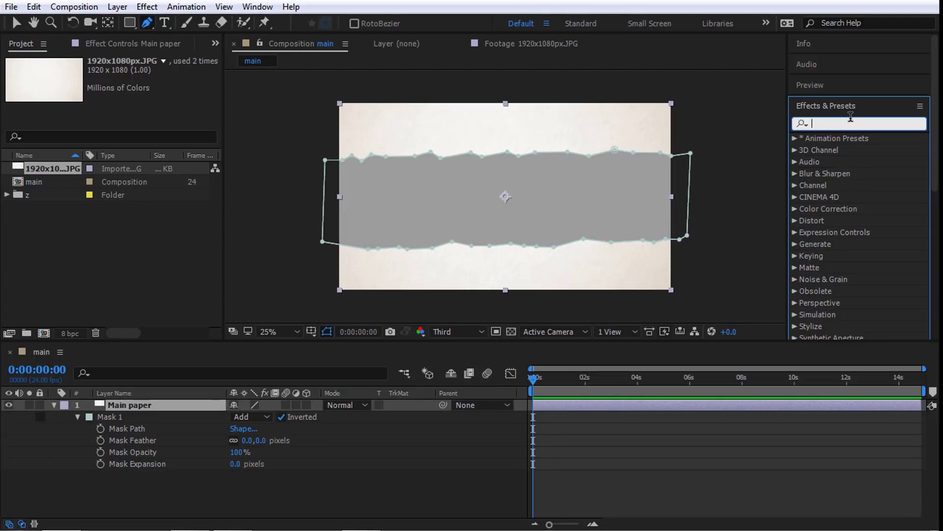
pyautogui.write('rough')
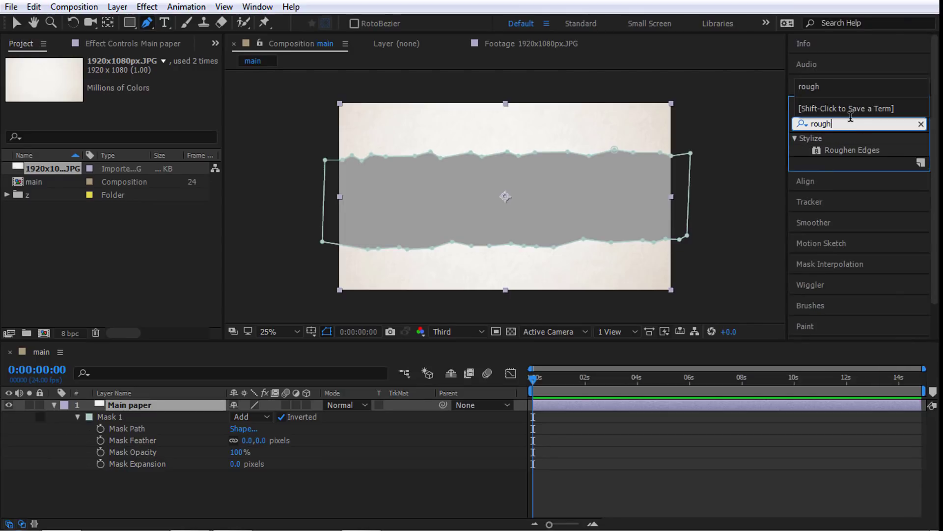
pyautogui.moveTo(868, 152); pyautogui.dragTo(184, 407)
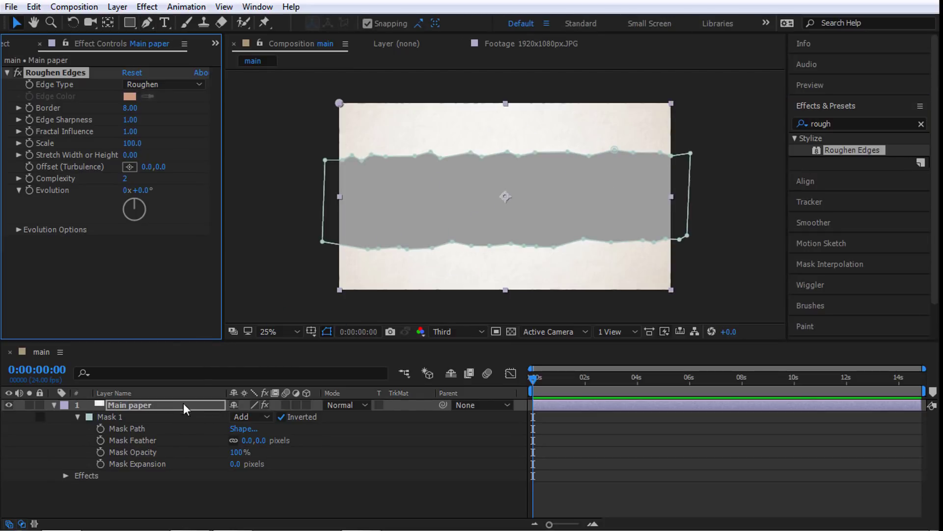
pyautogui.click(147, 85)
pyautogui.click(171, 102)
# Set Roughen Edges' Edge Type to Roughen Color with a white FFFFFF edge colour.
pyautogui.click(148, 84)
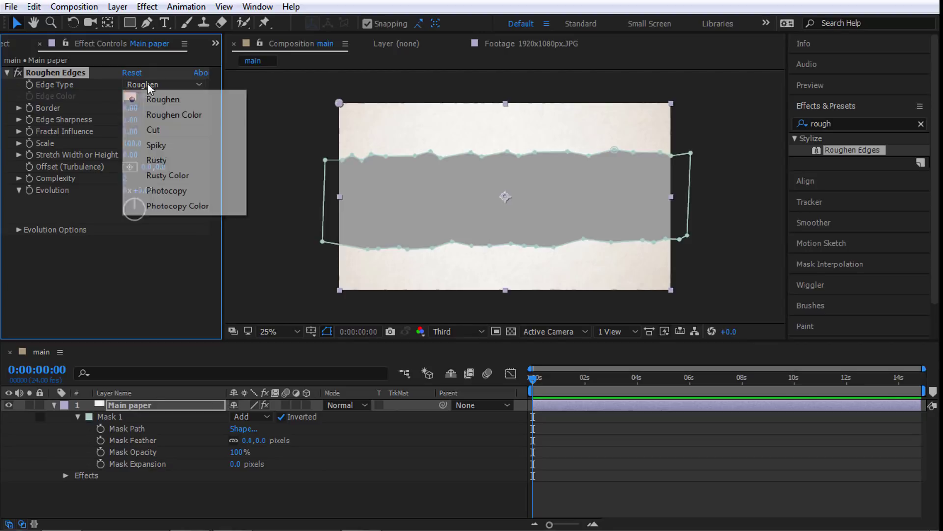
pyautogui.click(190, 114)
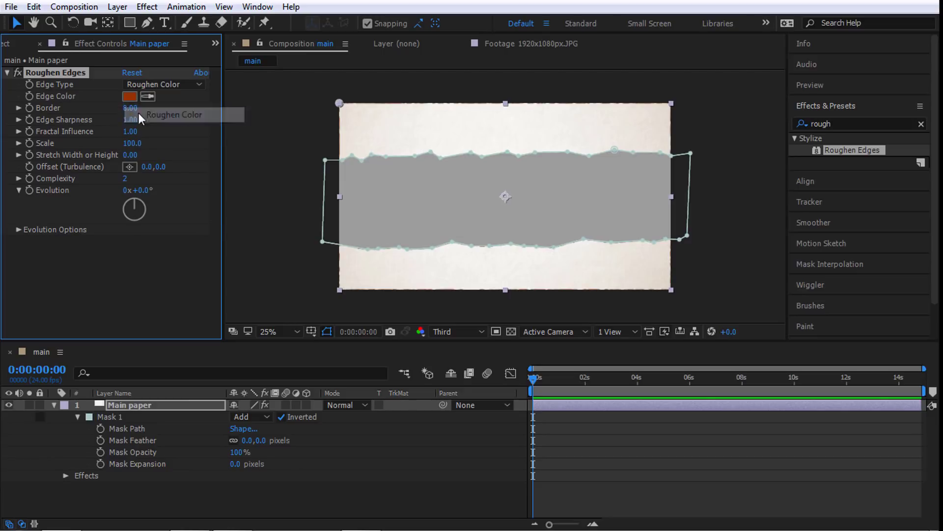
pyautogui.click(129, 96)
pyautogui.click(60, 290)
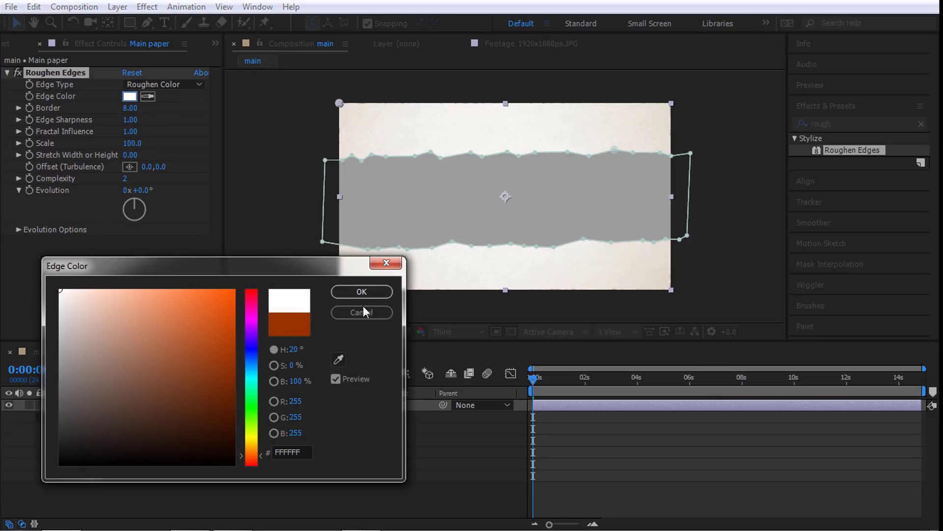
pyautogui.click(365, 293)
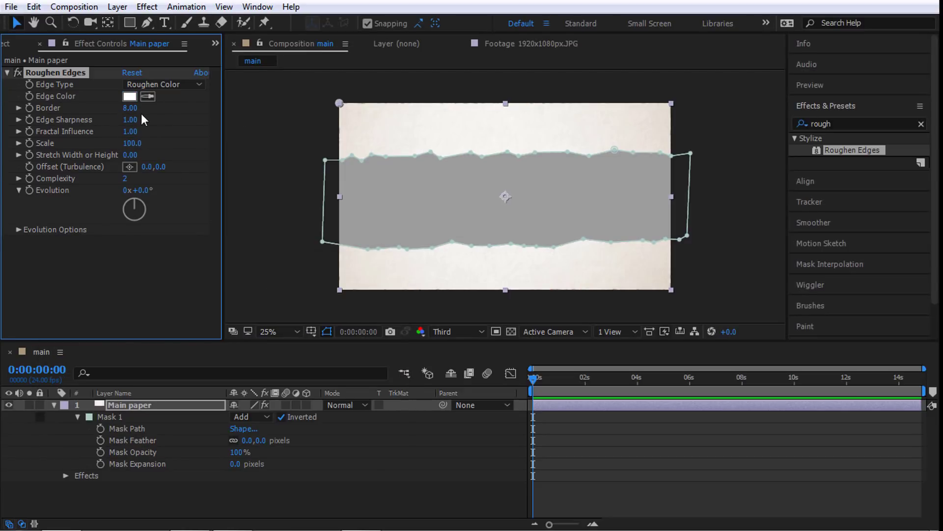
# Set Border to 50 and Complexity to 4, then inspect the frayed torn edge.
pyautogui.write('58')
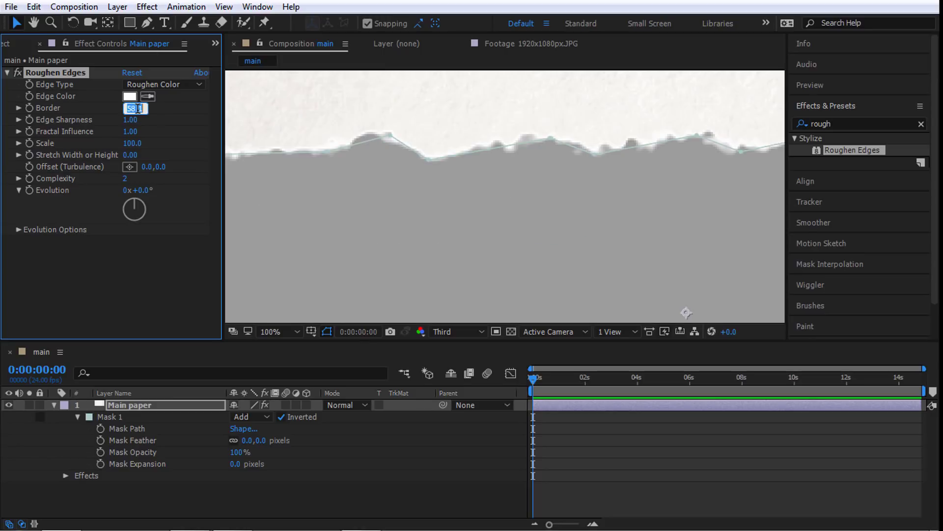
pyautogui.write('50')
pyautogui.press('Return')
pyautogui.write('4')
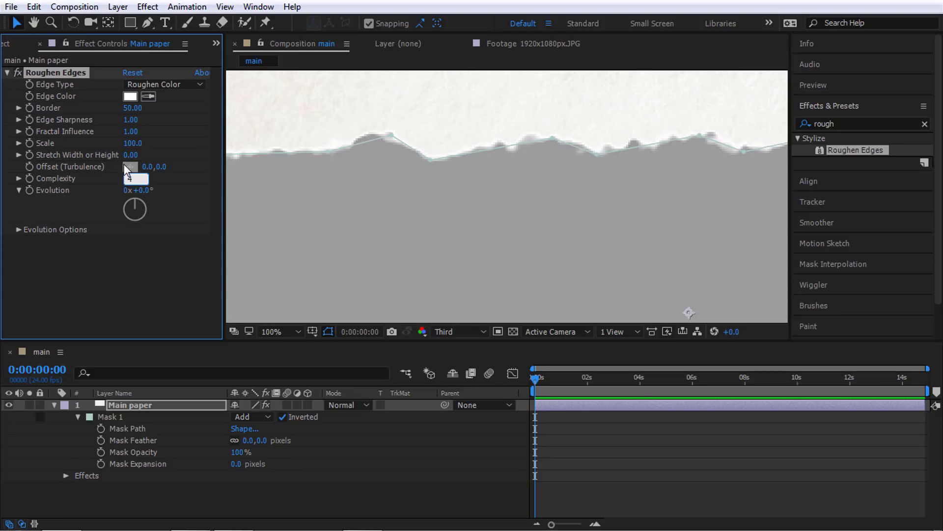
pyautogui.press('Return')
pyautogui.scroll(-1, 611, 161)
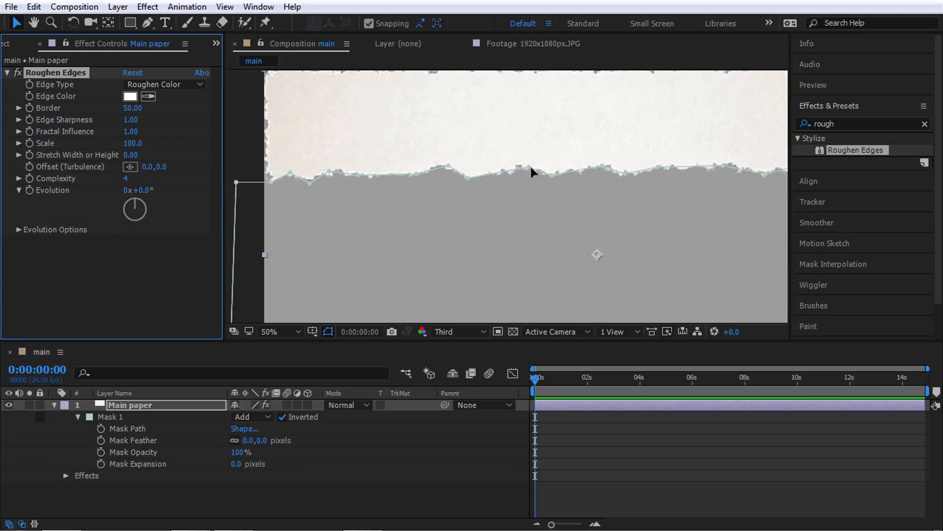
pyautogui.scroll(1, 493, 173)
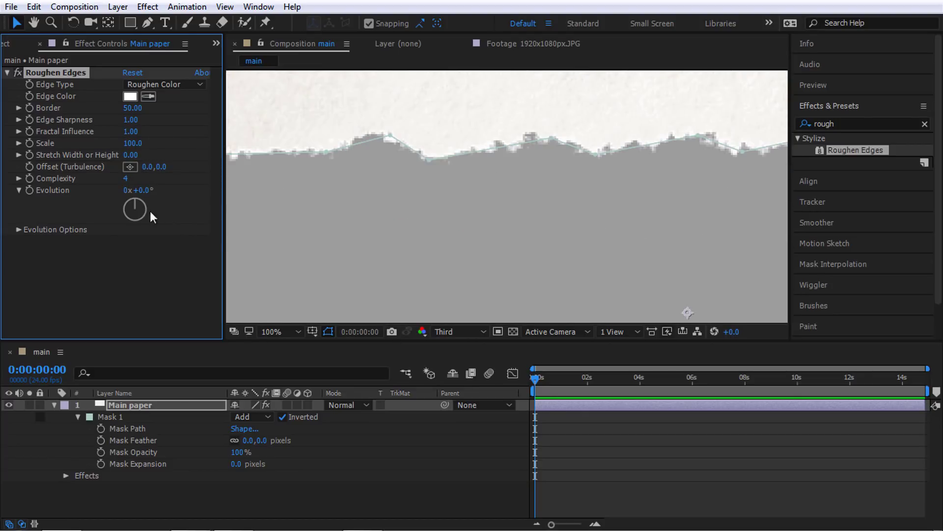
pyautogui.scroll(-1, 421, 173)
pyautogui.scroll(1, 422, 184)
pyautogui.moveTo(431, 188); pyautogui.dragTo(493, 191)
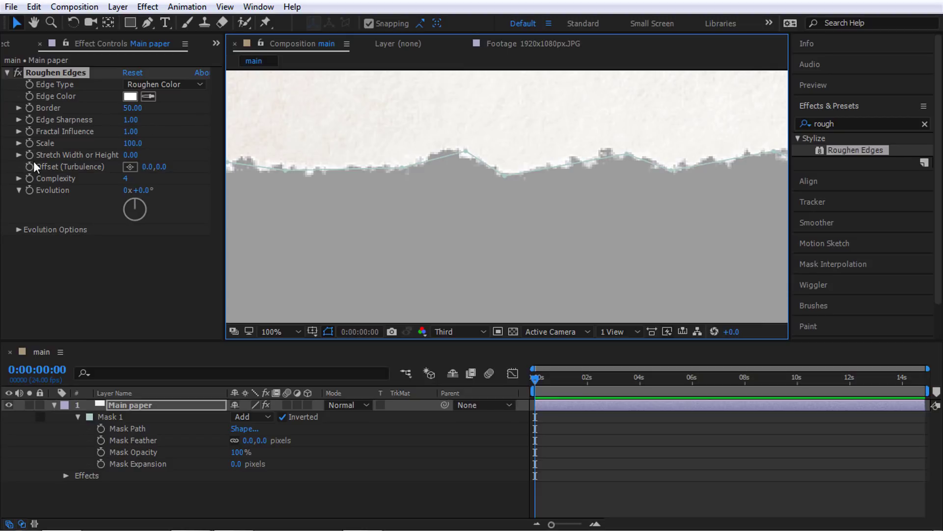
pyautogui.click(7, 72)
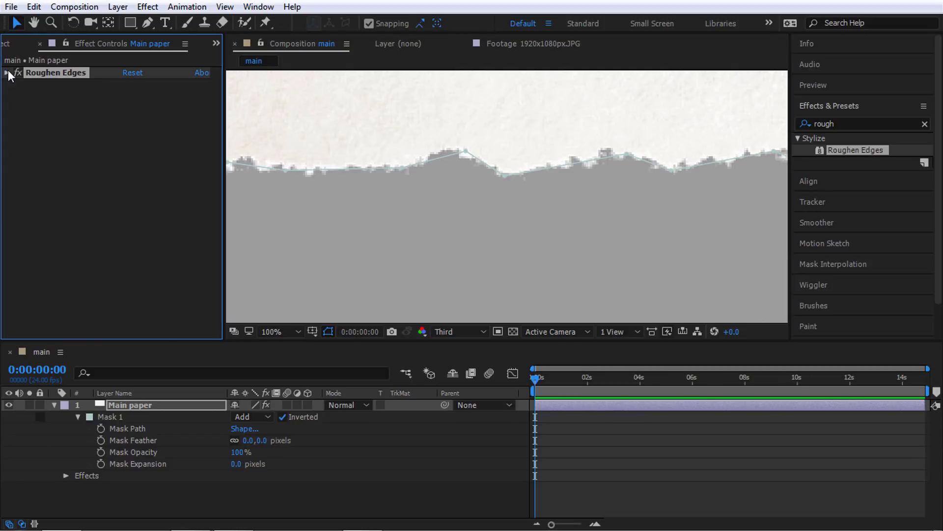
# Add a Drop Shadow layer style to Main paper and zoom out to 50% to view both edges.
pyautogui.click(108, 7)
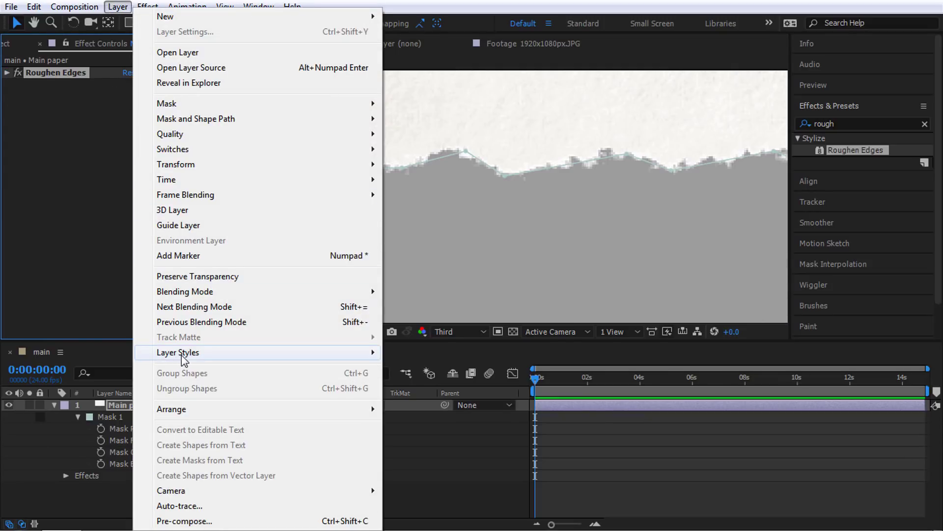
pyautogui.moveTo(182, 355)
pyautogui.click(422, 230)
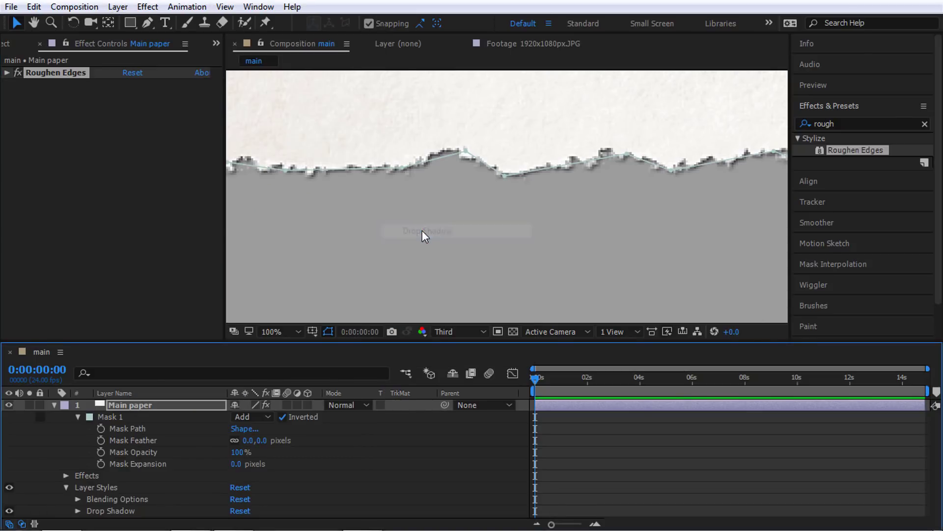
pyautogui.press(',')
pyautogui.moveTo(491, 214); pyautogui.dragTo(411, 155)
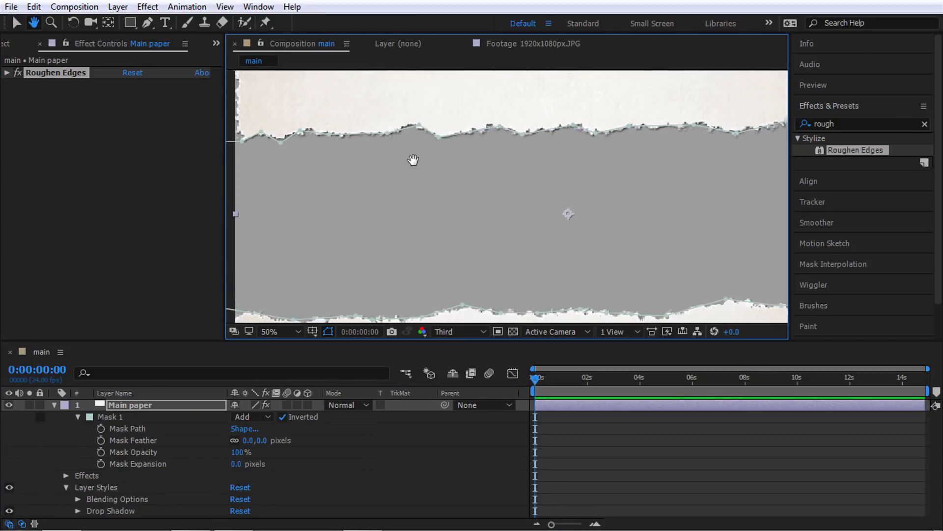
# Enlarge the drop shadow's Size and check the shadow along the torn edges.
pyautogui.click(66, 475)
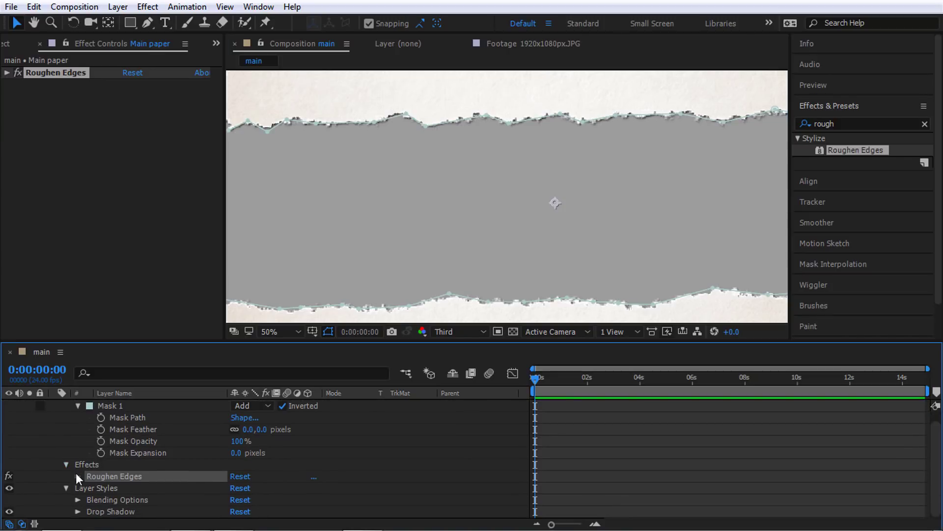
pyautogui.click(66, 472)
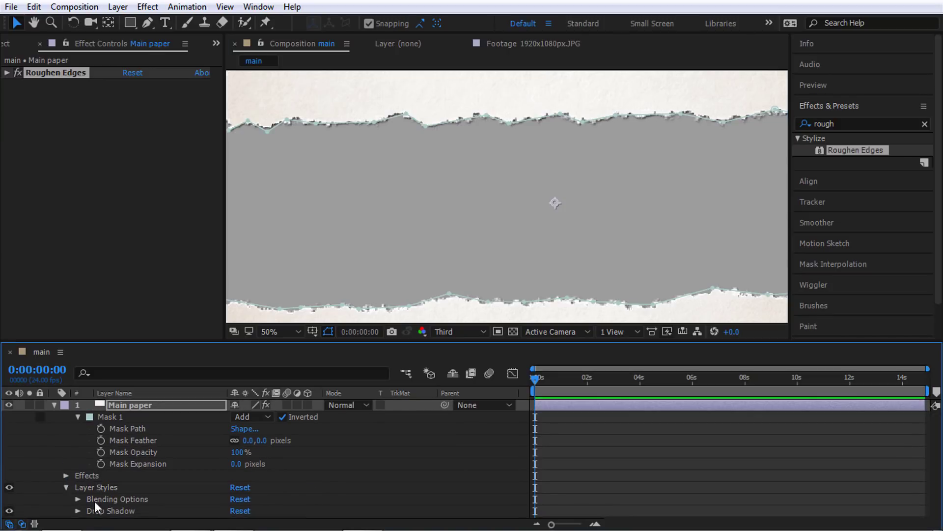
pyautogui.click(78, 510)
pyautogui.scroll(-3, 86, 507)
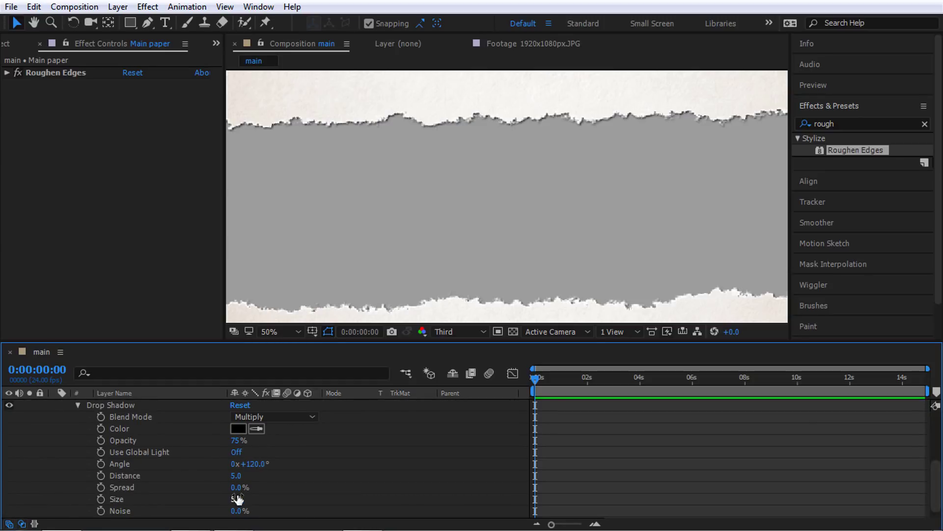
pyautogui.moveTo(237, 499)
pyautogui.mouseDown()
pyautogui.moveTo(253, 492)
pyautogui.moveTo(237, 486)
pyautogui.moveTo(241, 462)
pyautogui.mouseUp()
pyautogui.scroll(-1, 236, 487)
pyautogui.click(493, 168)
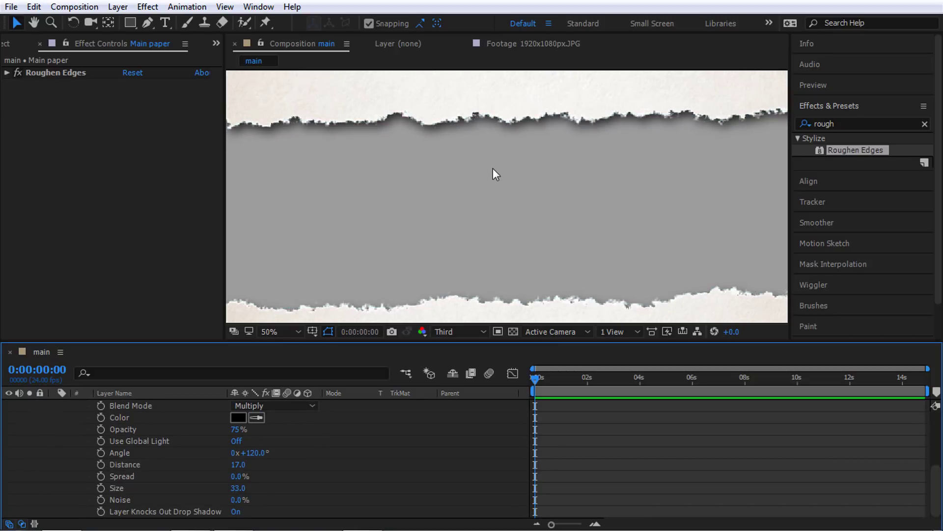
pyautogui.scroll(3, 78, 429)
pyautogui.scroll(1, 51, 420)
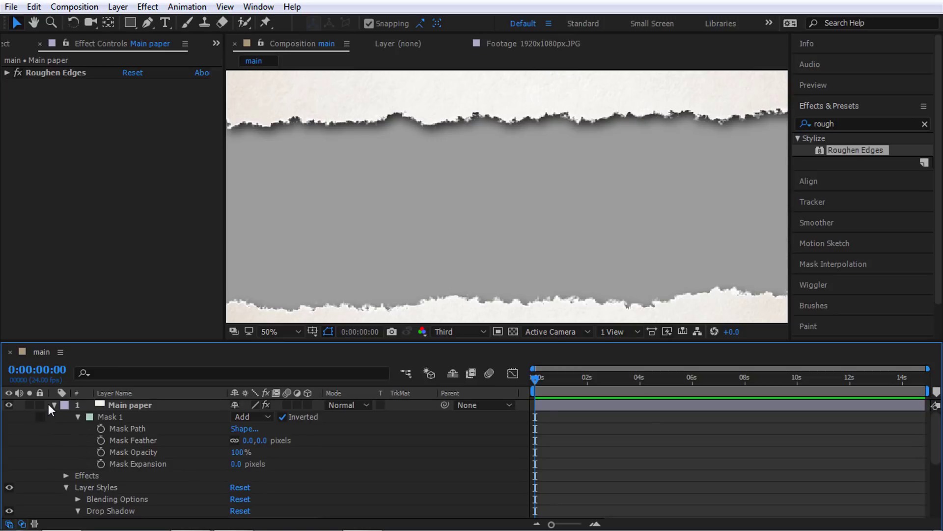
# Duplicate Main paper and untick Inverted on the copy's Mask 1.
pyautogui.click(54, 405)
pyautogui.click(127, 405)
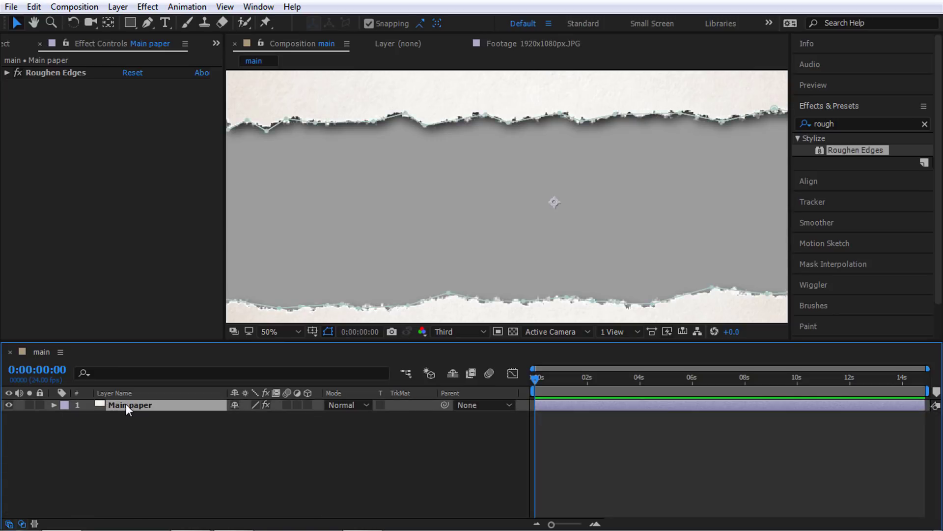
pyautogui.hotkey('ctrl', 'd')
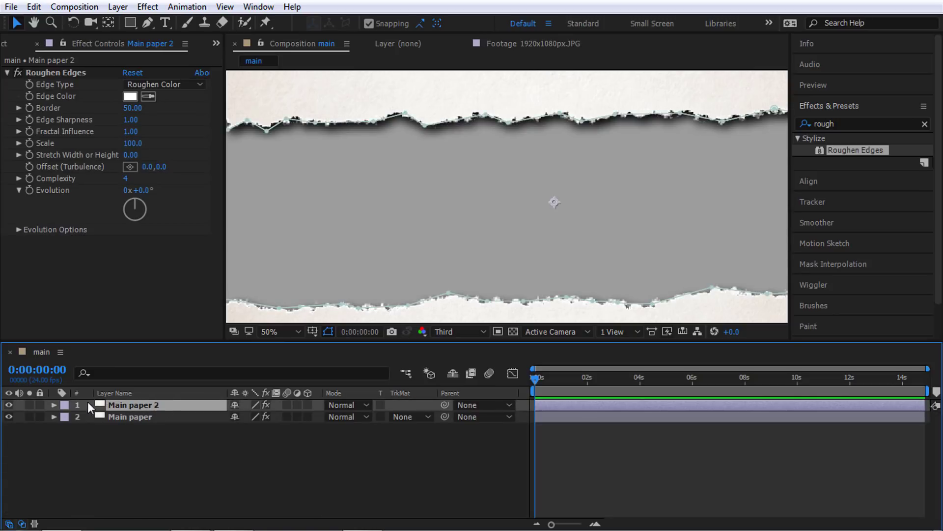
pyautogui.click(54, 405)
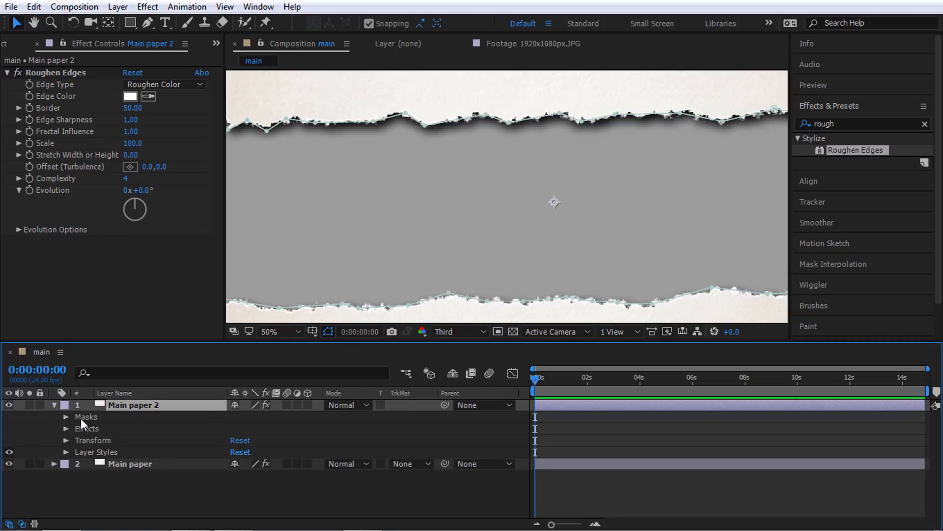
pyautogui.click(81, 417)
pyautogui.click(63, 415)
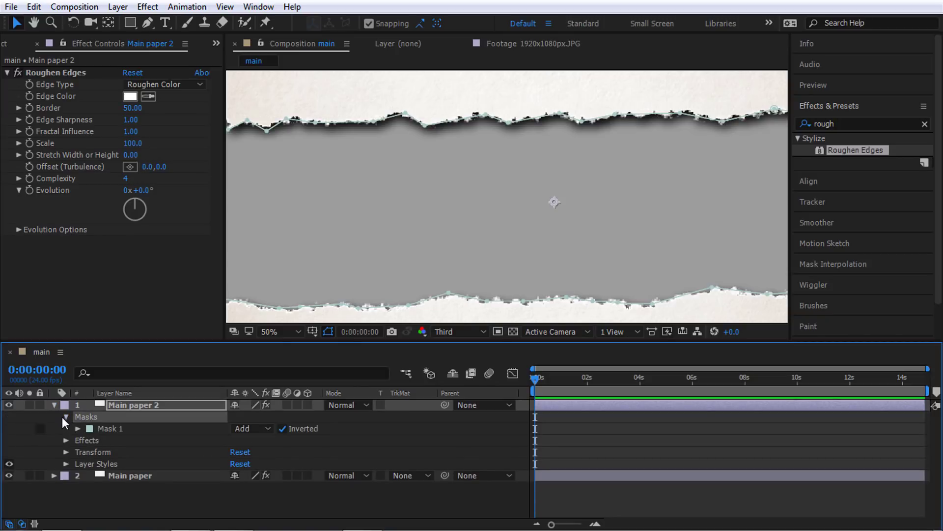
pyautogui.click(282, 428)
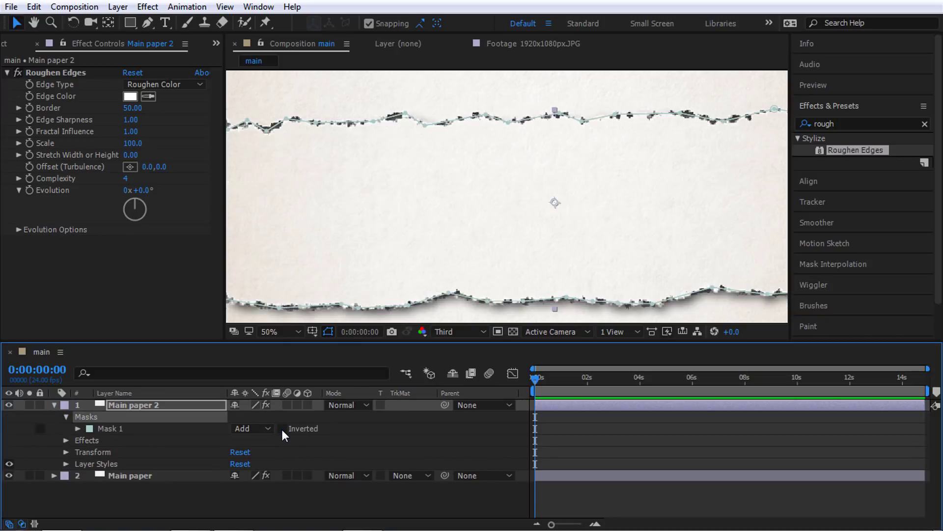
# Hide the original Main paper layer and rename the copy 'cut paper top'.
pyautogui.press(',')
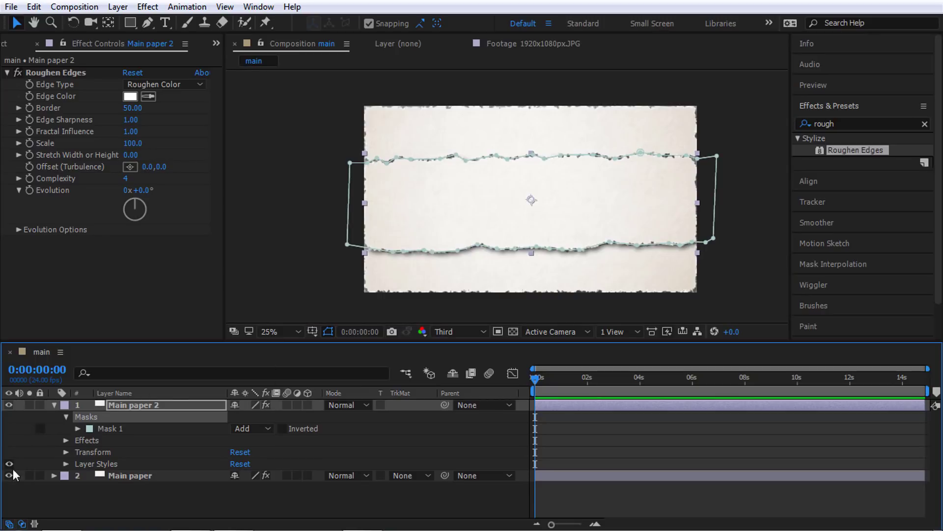
pyautogui.click(8, 475)
pyautogui.click(8, 475)
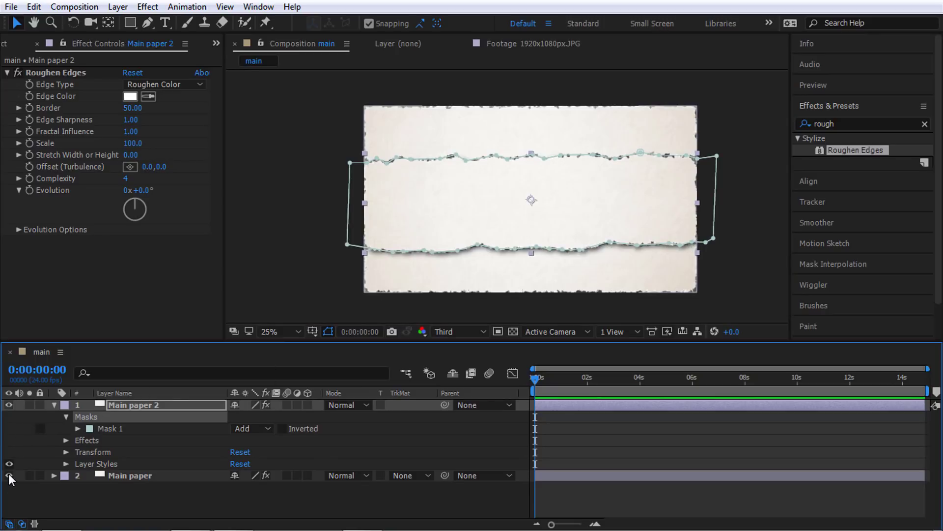
pyautogui.click(8, 474)
pyautogui.click(137, 480)
pyautogui.click(147, 405)
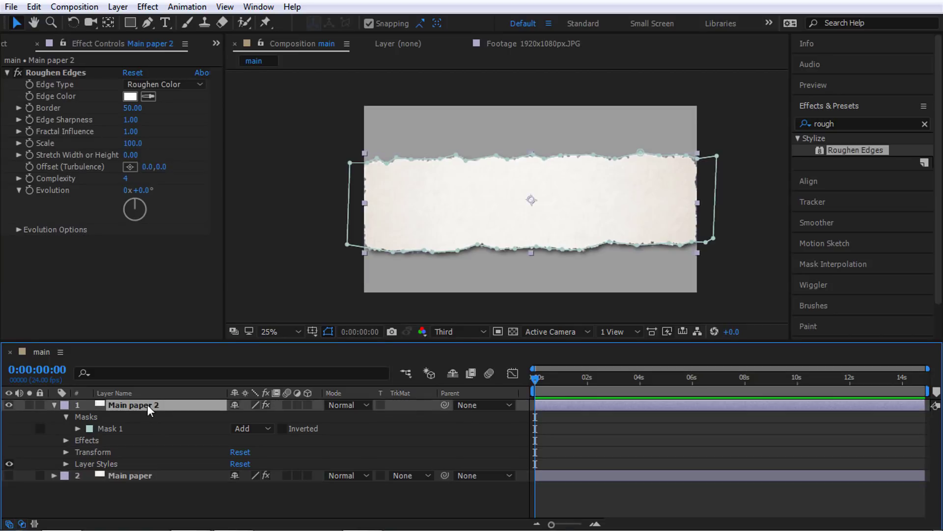
pyautogui.press('Return')
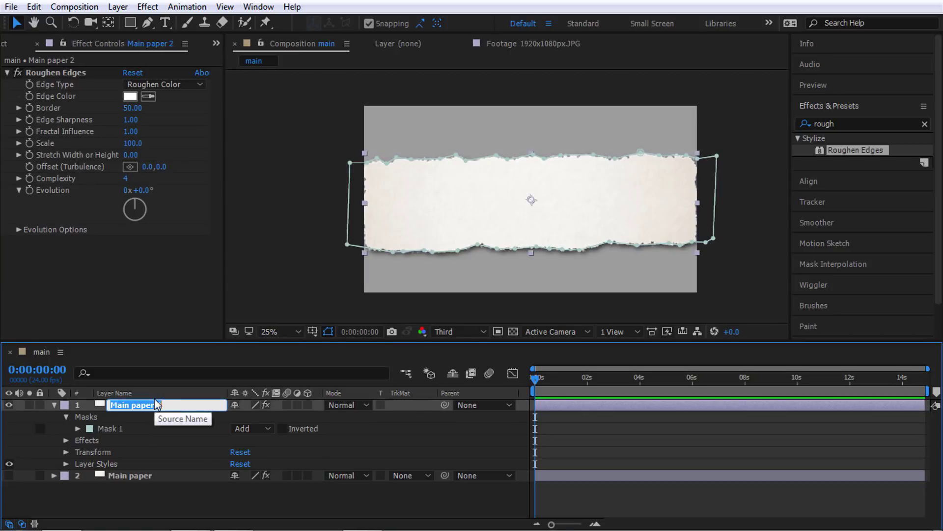
pyautogui.write('cut paper t')
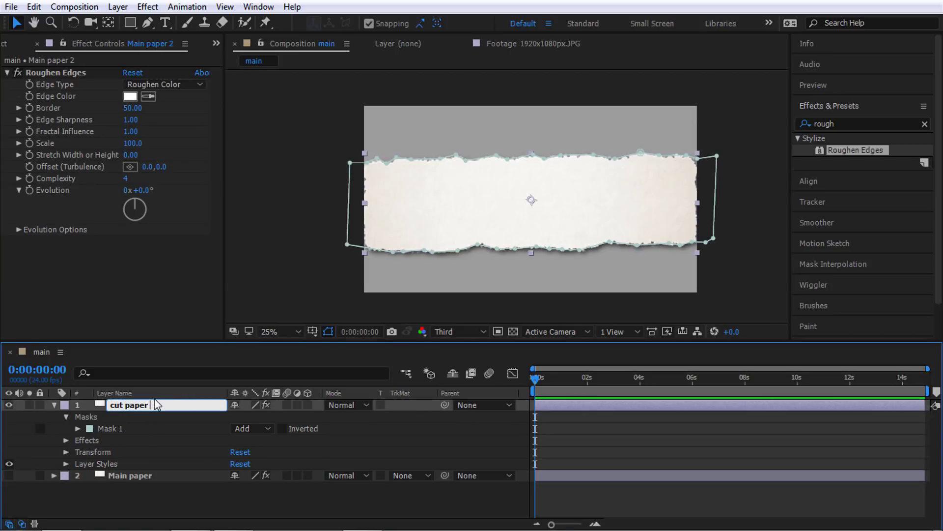
pyautogui.write('op')
pyautogui.press('Return')
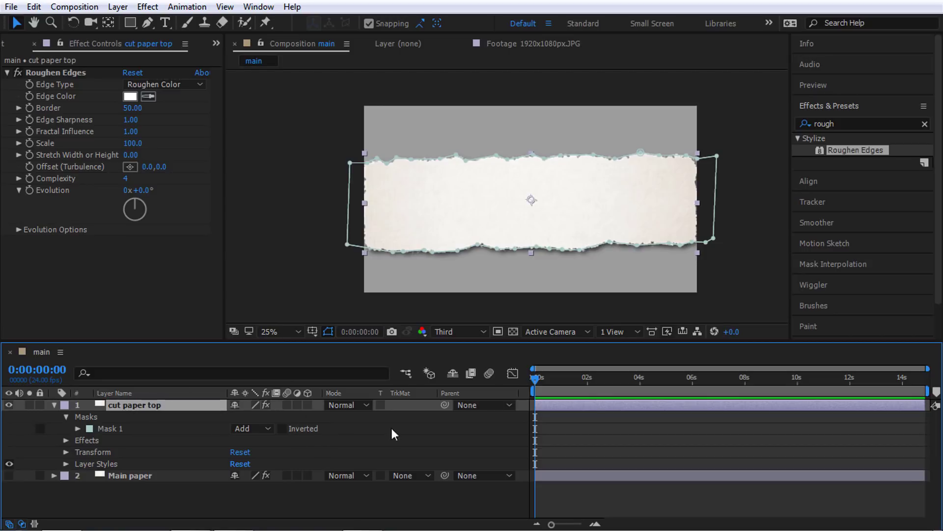
# Delete cut paper top's layer styles and set its Roughen Edges Edge Type to Roughen.
pyautogui.click(104, 465)
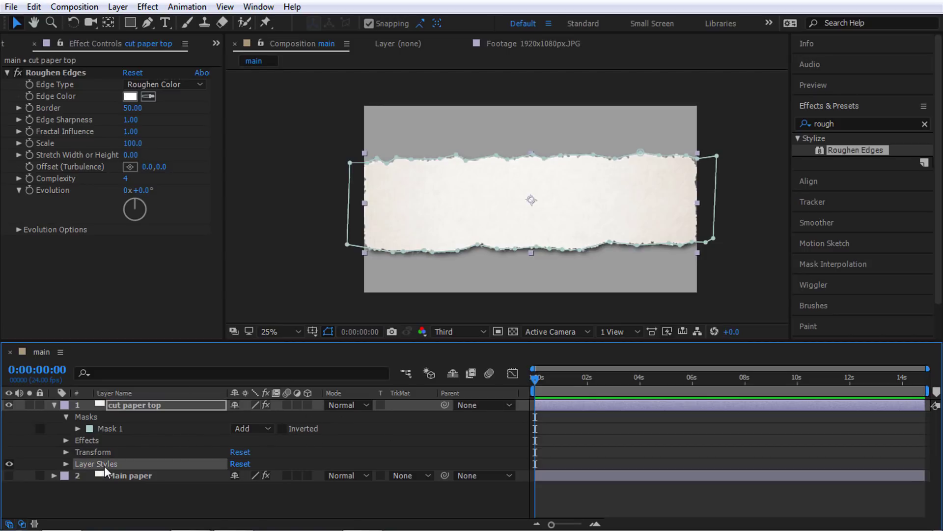
pyautogui.press('Delete')
pyautogui.click(96, 441)
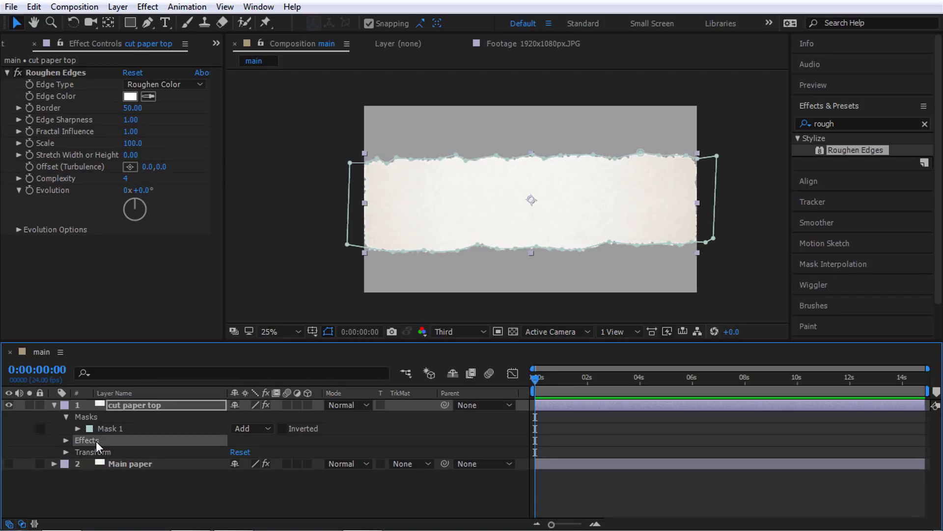
pyautogui.click(66, 440)
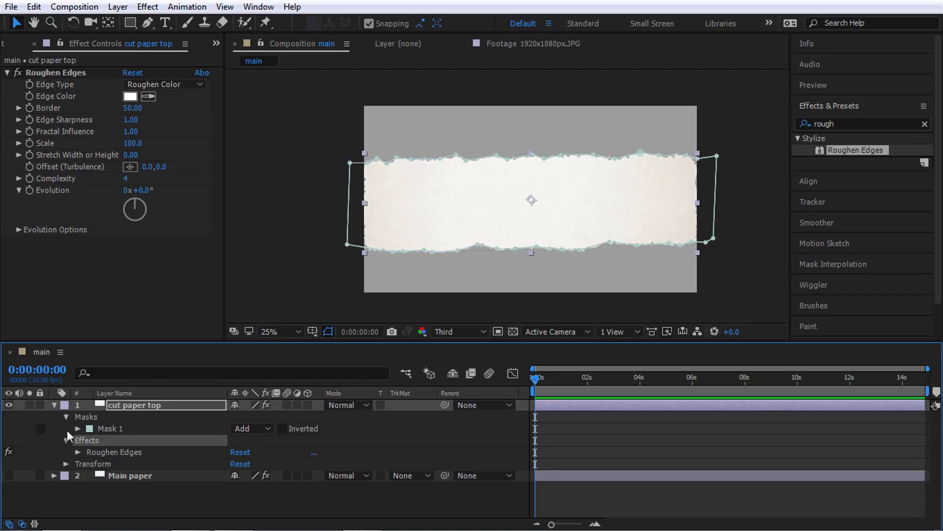
pyautogui.click(52, 73)
pyautogui.click(171, 87)
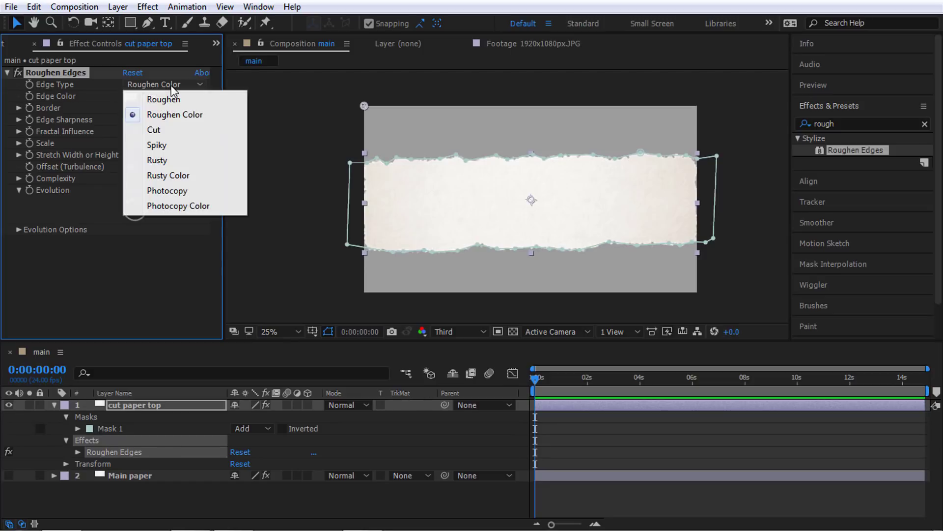
pyautogui.click(175, 100)
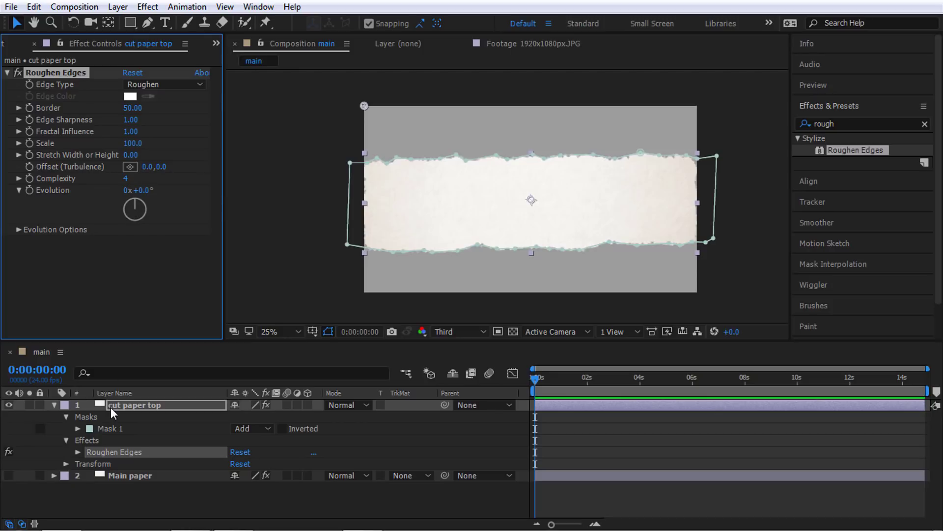
# Make Main paper visible again and select Mask 1 of cut paper top.
pyautogui.click(8, 475)
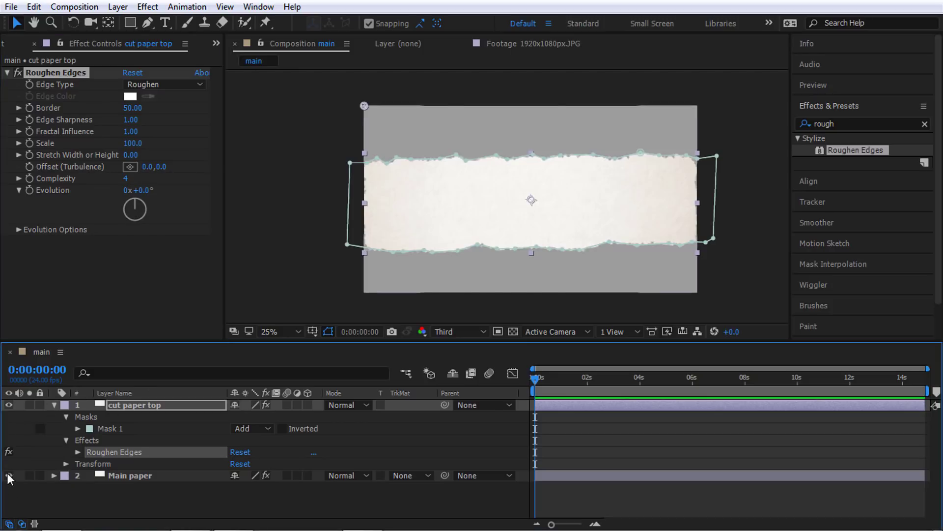
pyautogui.click(8, 475)
pyautogui.click(164, 494)
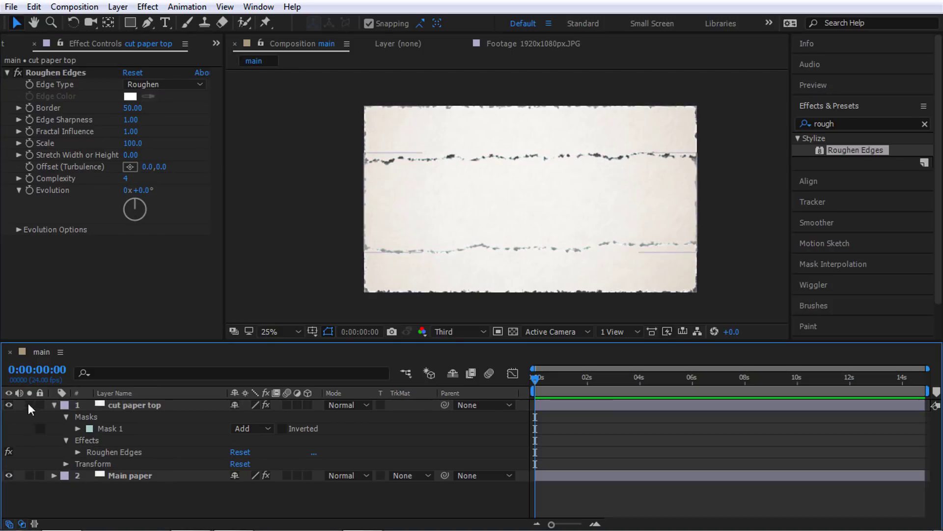
pyautogui.click(143, 407)
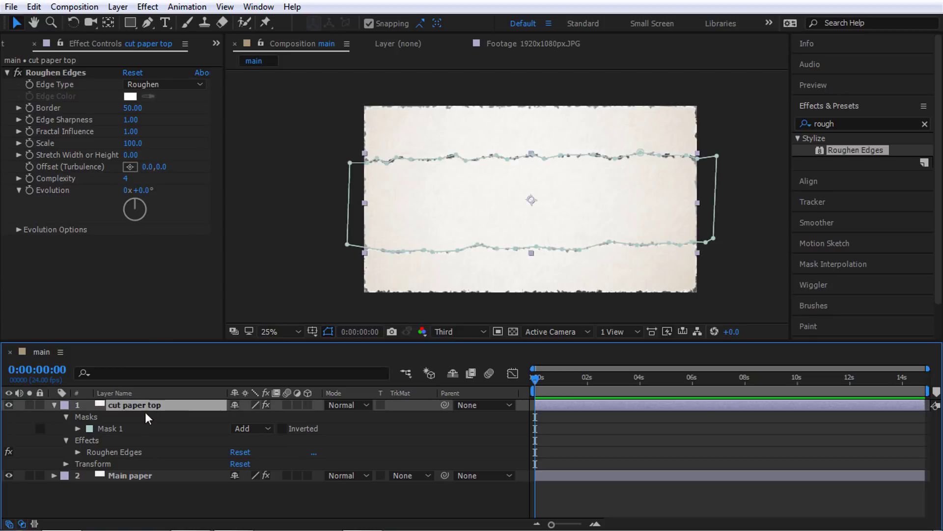
pyautogui.click(103, 429)
# Try Mask 1 expansions of about 25–26 pixels with the transparency grid on.
pyautogui.click(78, 428)
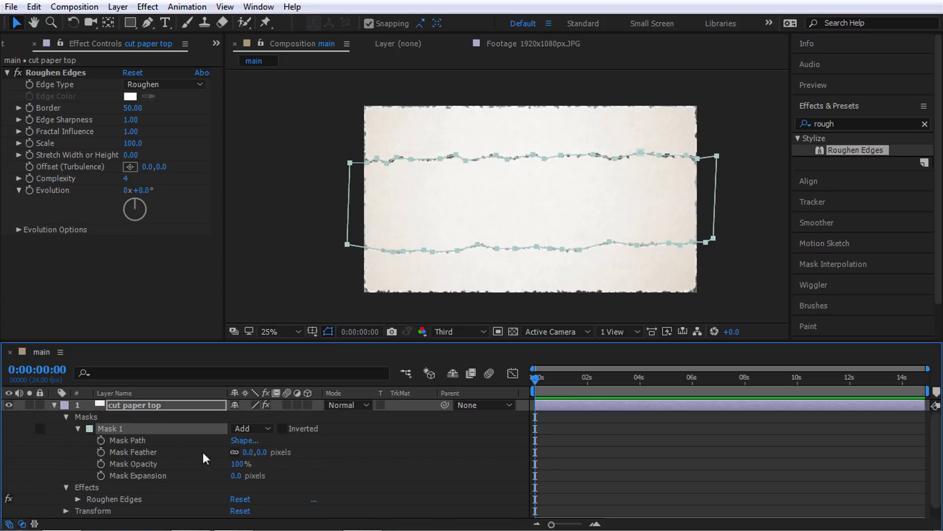
pyautogui.press('.')
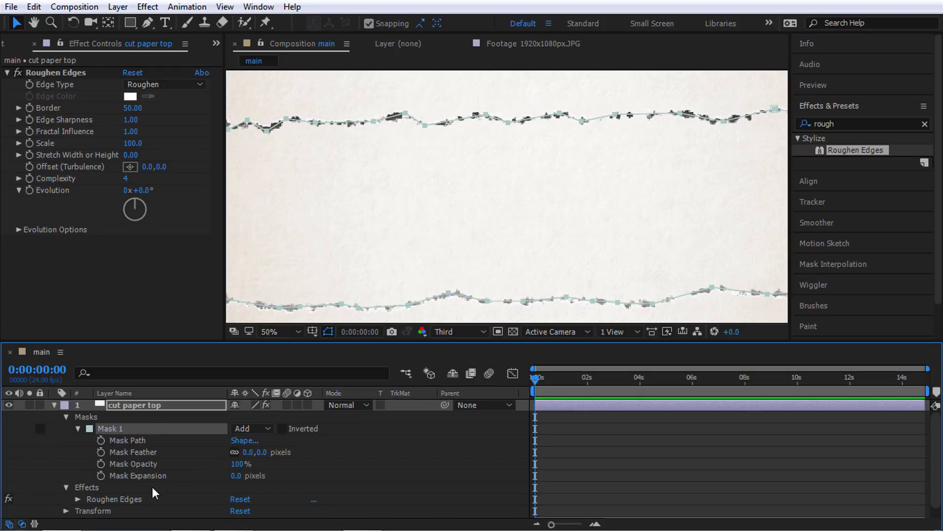
pyautogui.moveTo(234, 475)
pyautogui.mouseDown()
pyautogui.moveTo(245, 465)
pyautogui.moveTo(234, 475)
pyautogui.mouseUp()
pyautogui.press('.')
pyautogui.press(',')
pyautogui.click(512, 331)
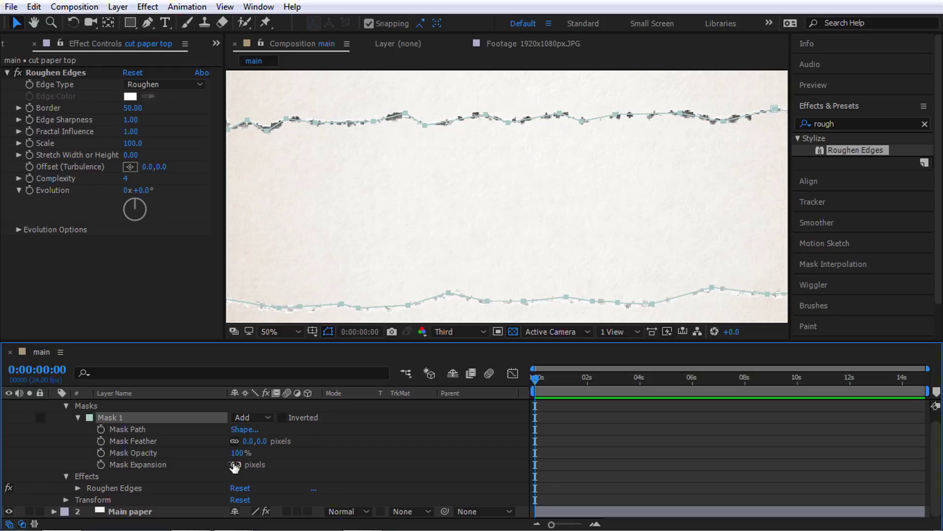
pyautogui.moveTo(236, 464)
pyautogui.mouseDown()
pyautogui.moveTo(245, 456)
pyautogui.moveTo(238, 467)
pyautogui.mouseUp()
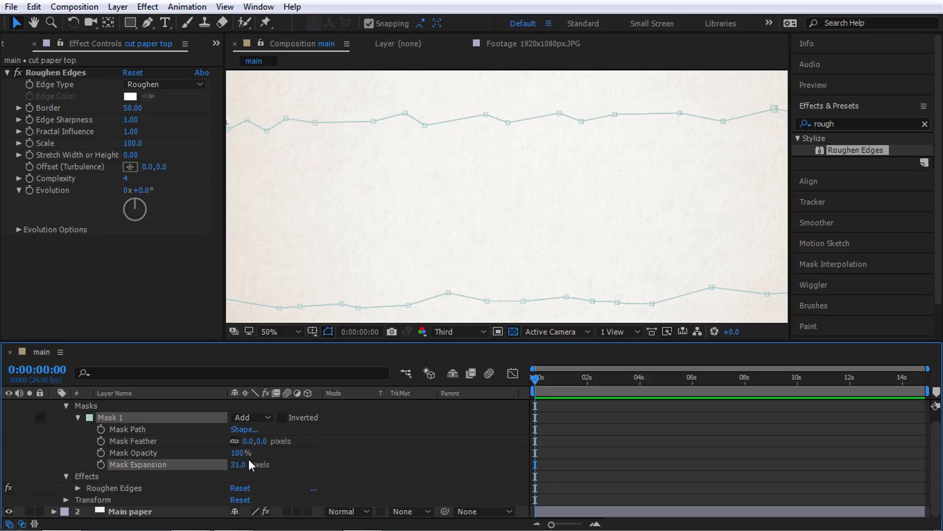
pyautogui.scroll(-2, 522, 194)
pyautogui.scroll(2, 519, 187)
# Enter a 40 pixel Mask Expansion, then collapse cut paper top in the main composition.
pyautogui.click(237, 464)
pyautogui.write('40')
pyautogui.press('Return')
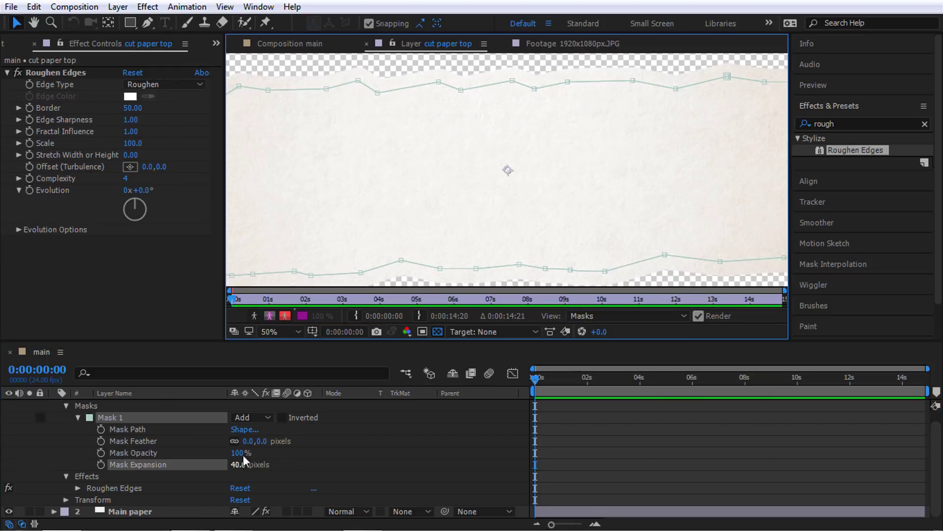
pyautogui.click(303, 48)
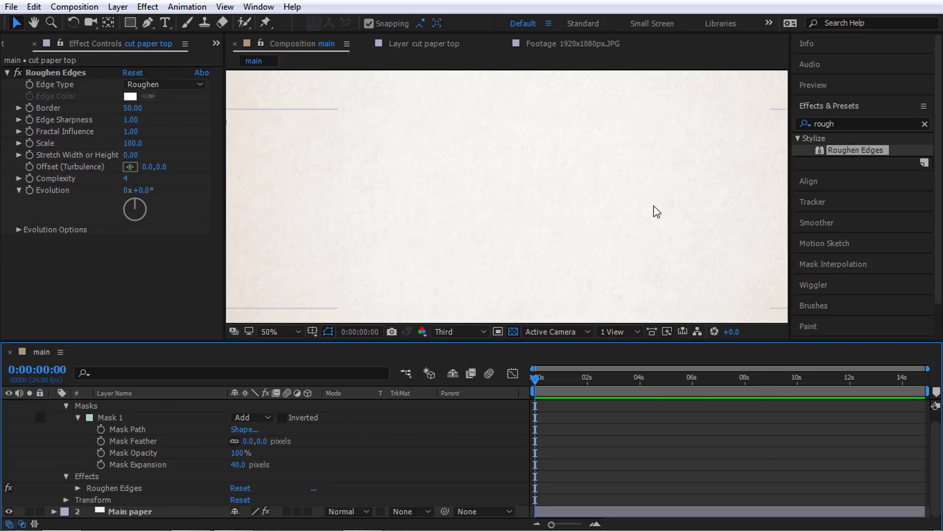
pyautogui.scroll(-2, 570, 223)
pyautogui.click(138, 403)
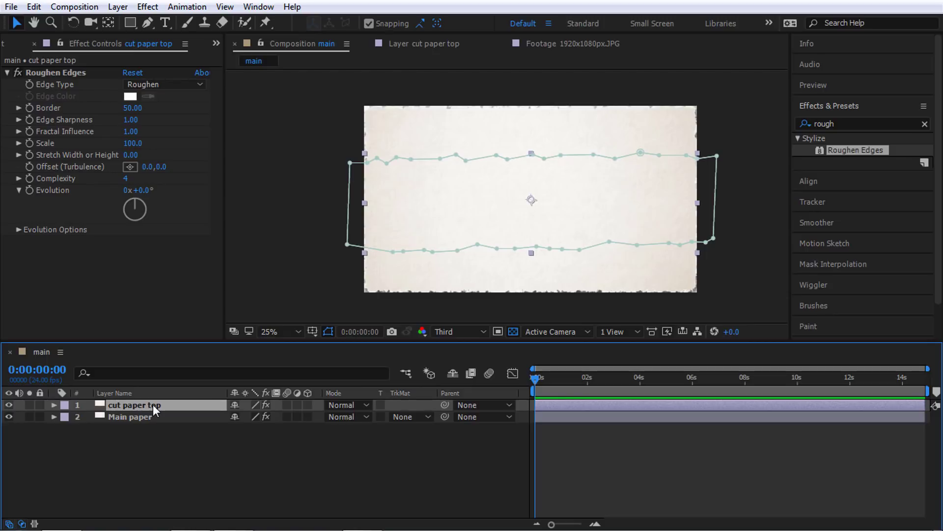
# Apply CC Page Turn to cut paper top and pull its fold slightly left.
pyautogui.click(856, 120)
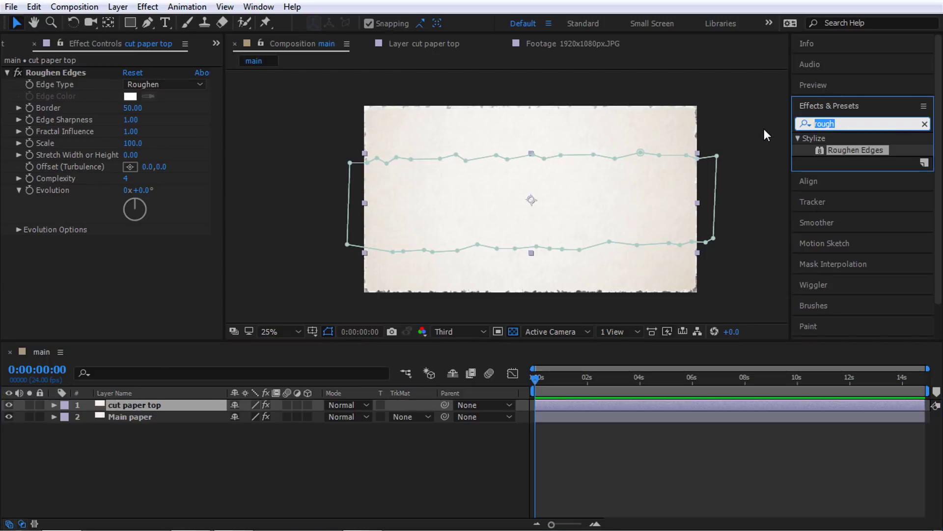
pyautogui.write('cc page')
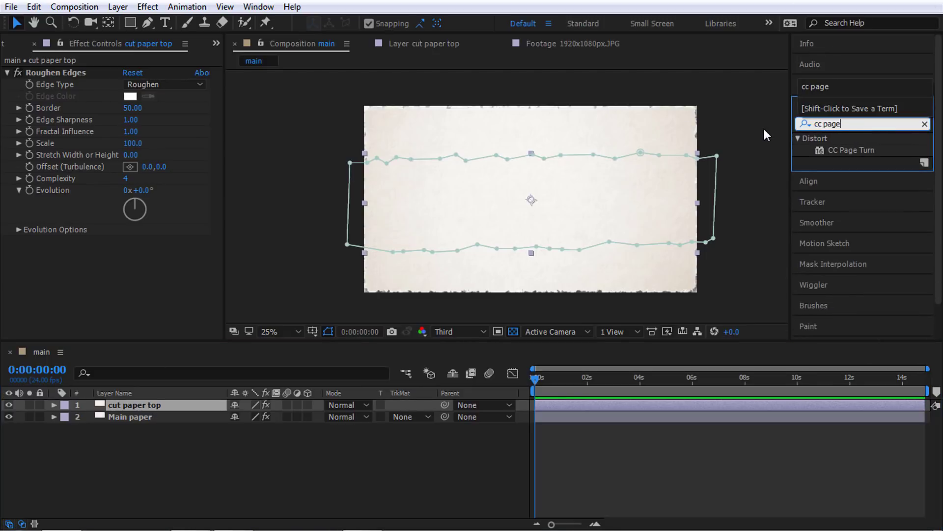
pyautogui.moveTo(852, 149); pyautogui.dragTo(171, 406)
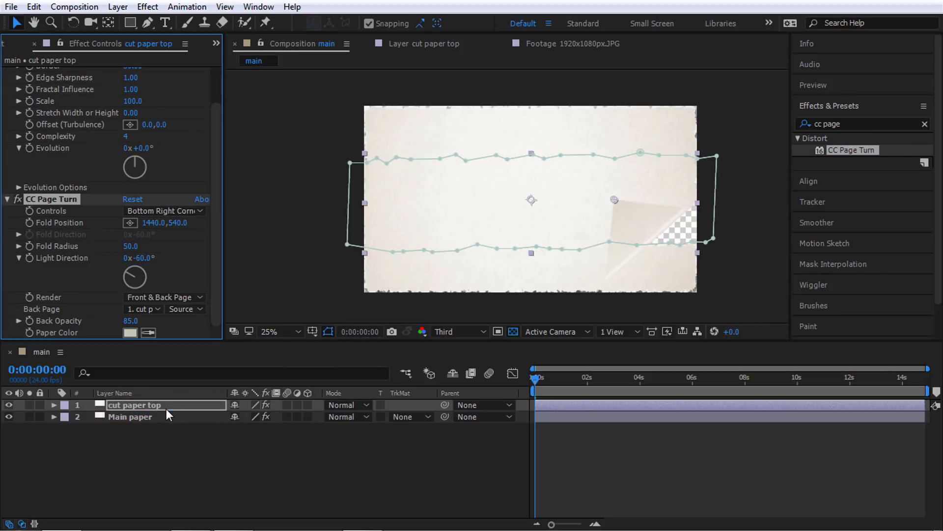
pyautogui.moveTo(614, 199); pyautogui.dragTo(590, 208)
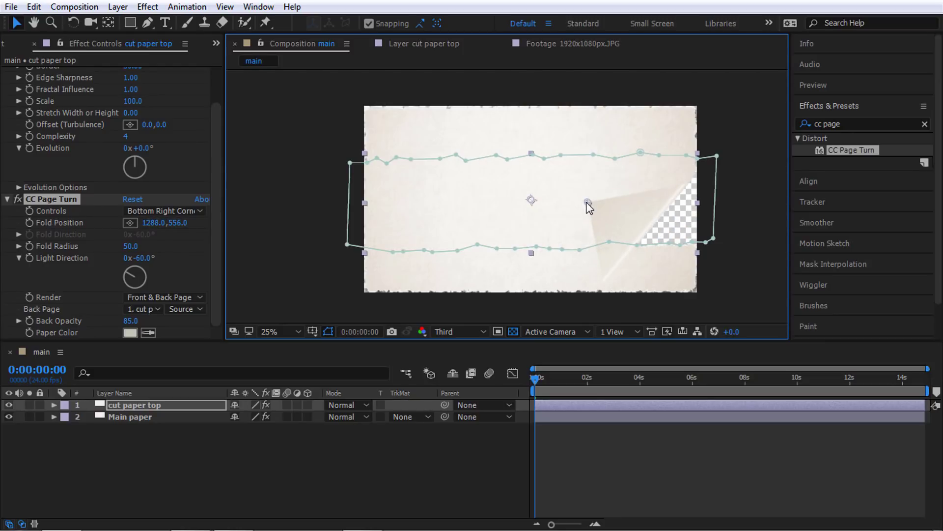
# Set CC Page Turn's Back Page to None and drag the fold across to the strip's left.
pyautogui.scroll(2, 14, 72)
pyautogui.click(7, 73)
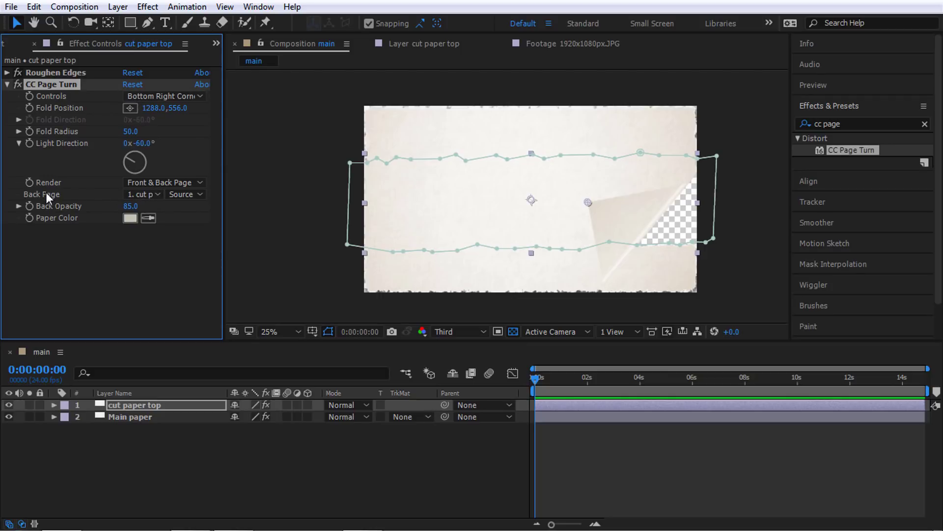
pyautogui.click(140, 194)
pyautogui.click(158, 210)
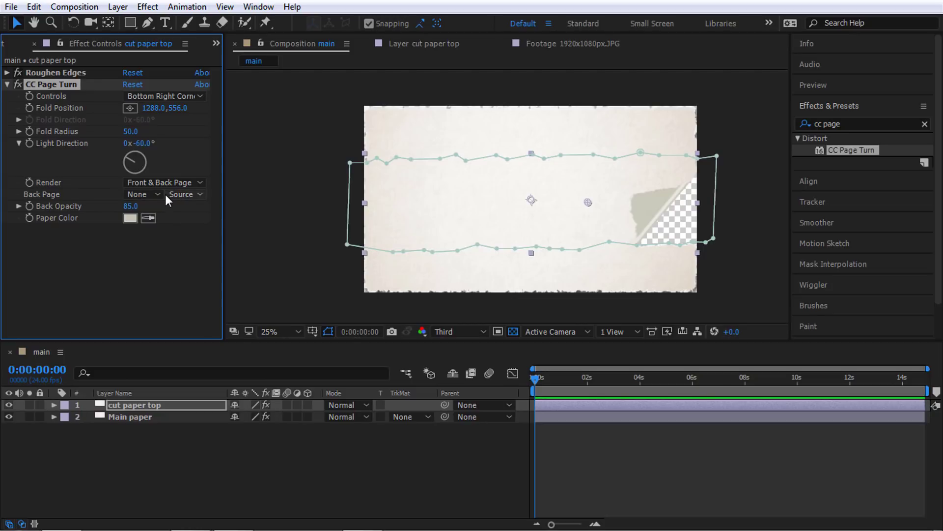
pyautogui.moveTo(589, 203); pyautogui.dragTo(378, 225)
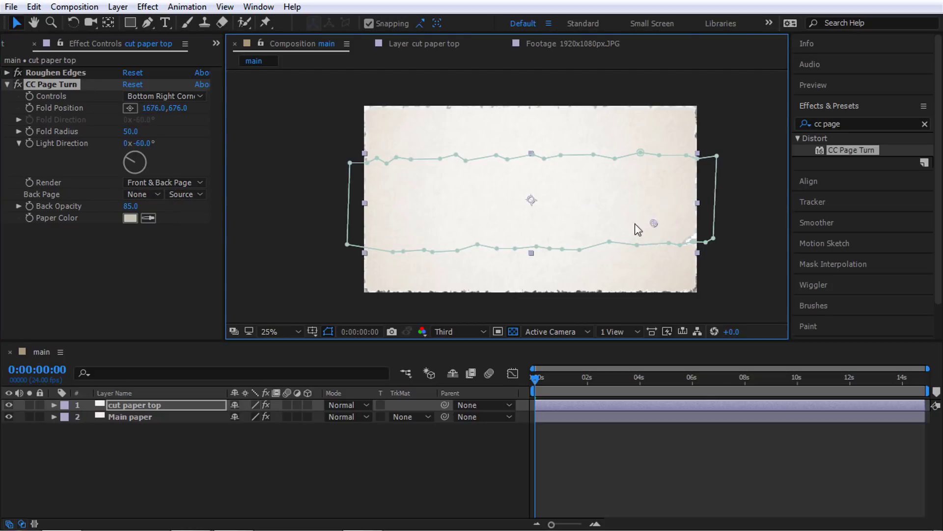
# Hide the transparency grid and widen the page curl's Fold Radius to 272.2.
pyautogui.click(513, 332)
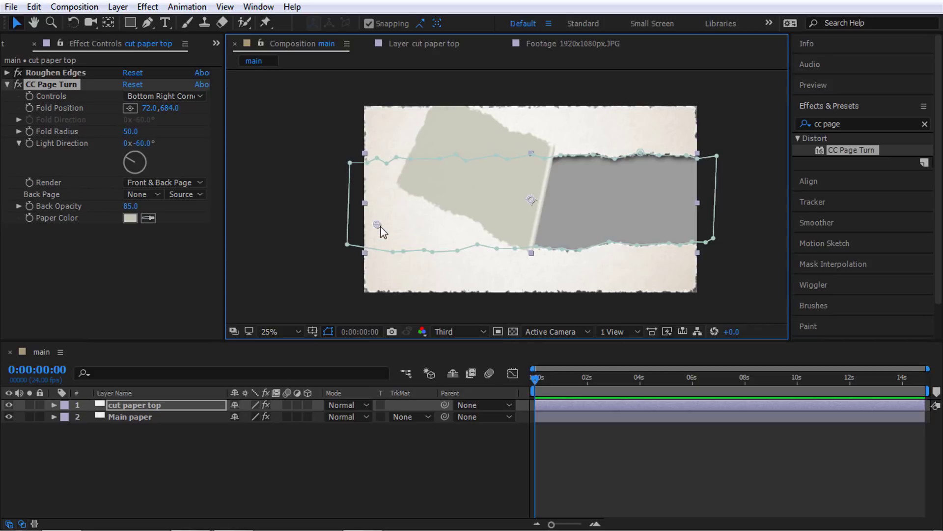
pyautogui.moveTo(399, 229); pyautogui.dragTo(409, 231)
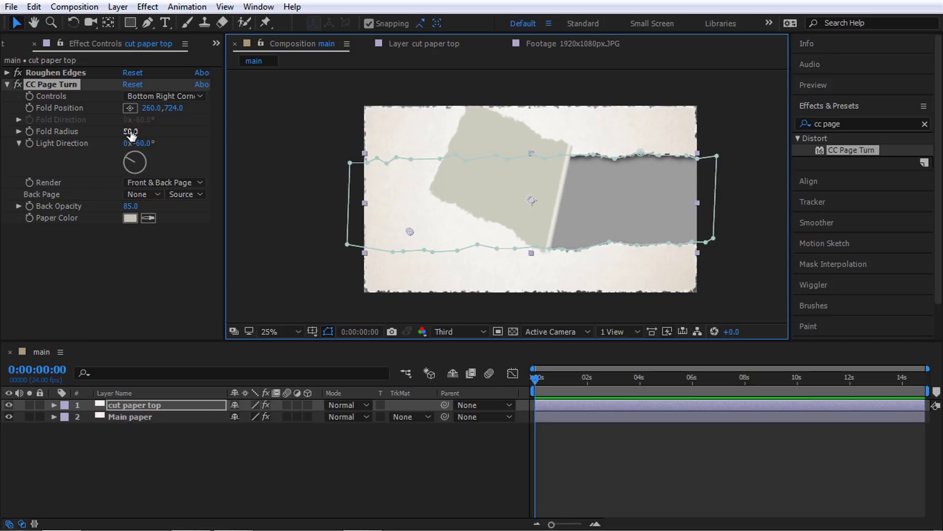
pyautogui.moveTo(130, 133); pyautogui.dragTo(588, 167)
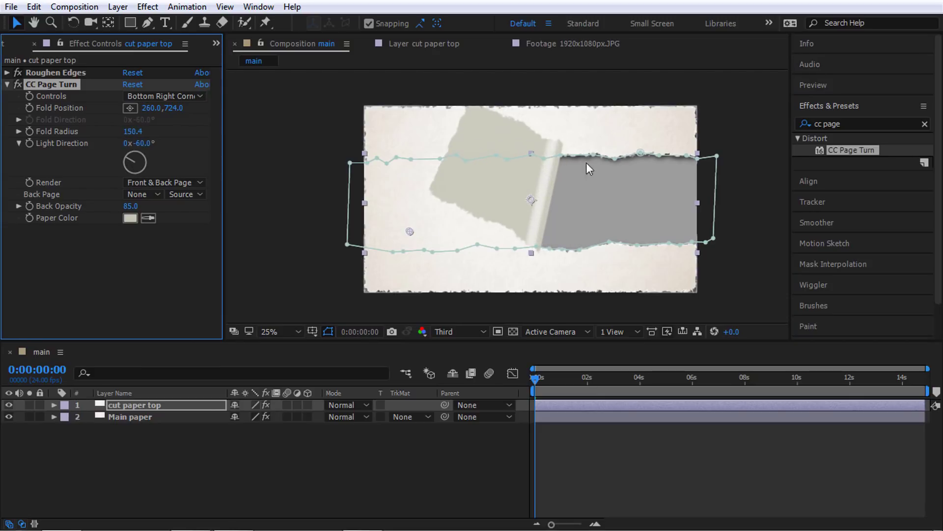
pyautogui.moveTo(132, 132); pyautogui.dragTo(765, 140)
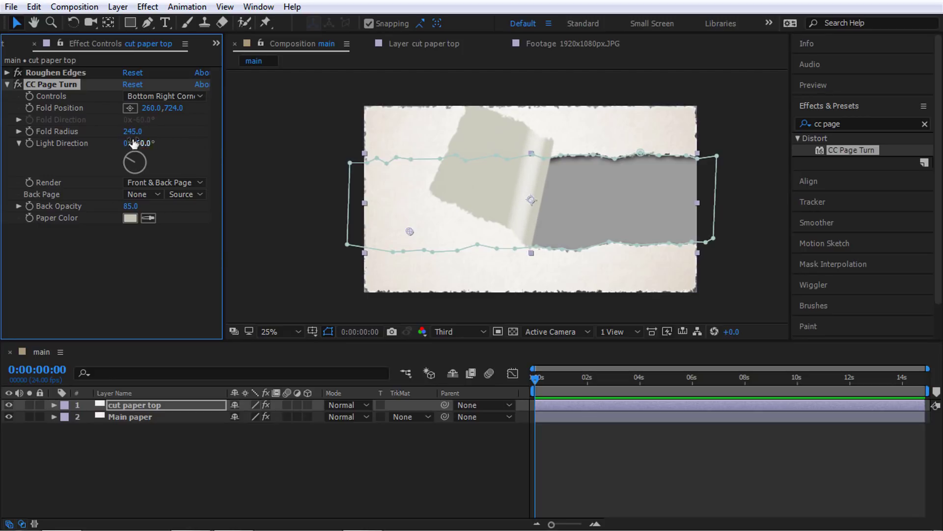
pyautogui.moveTo(132, 131)
pyautogui.mouseDown()
pyautogui.moveTo(357, 129)
pyautogui.moveTo(317, 132)
pyautogui.mouseUp()
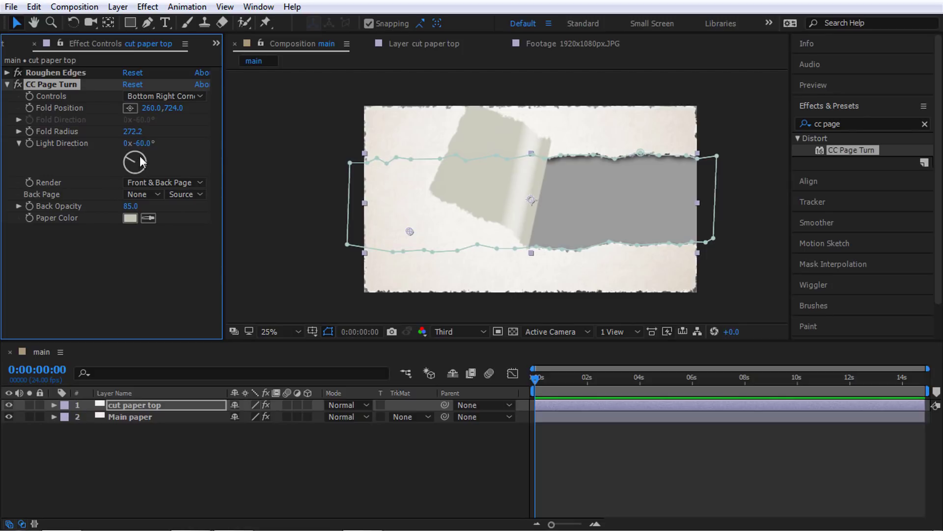
# Rotate Light Direction to about -265° and move the fold to -100,684.
pyautogui.moveTo(140, 165); pyautogui.dragTo(143, 166)
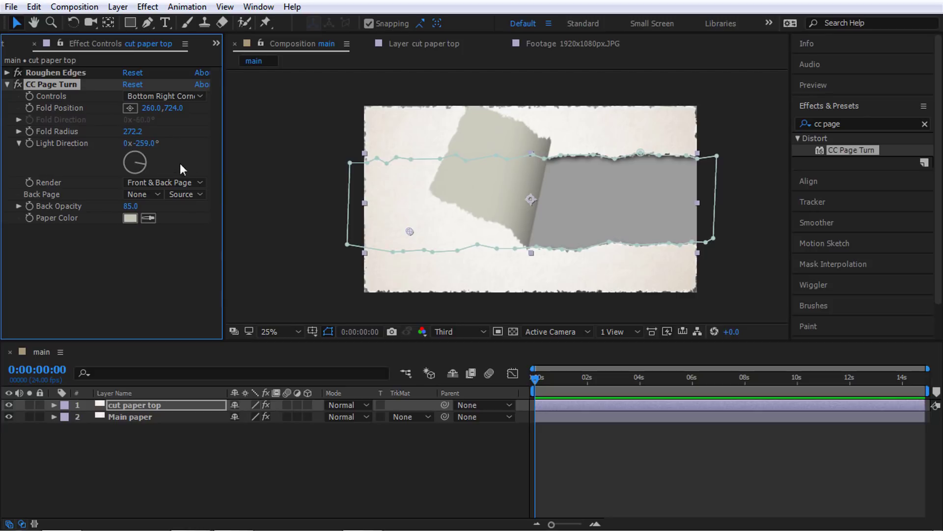
pyautogui.moveTo(142, 165); pyautogui.dragTo(155, 162)
pyautogui.moveTo(410, 232)
pyautogui.mouseDown()
pyautogui.moveTo(528, 237)
pyautogui.moveTo(507, 221)
pyautogui.moveTo(347, 224)
pyautogui.mouseUp()
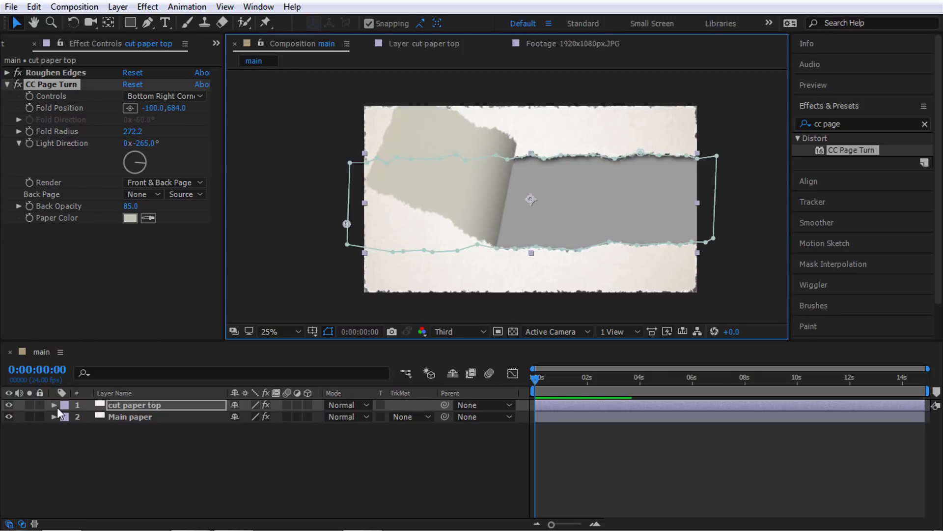
pyautogui.click(136, 407)
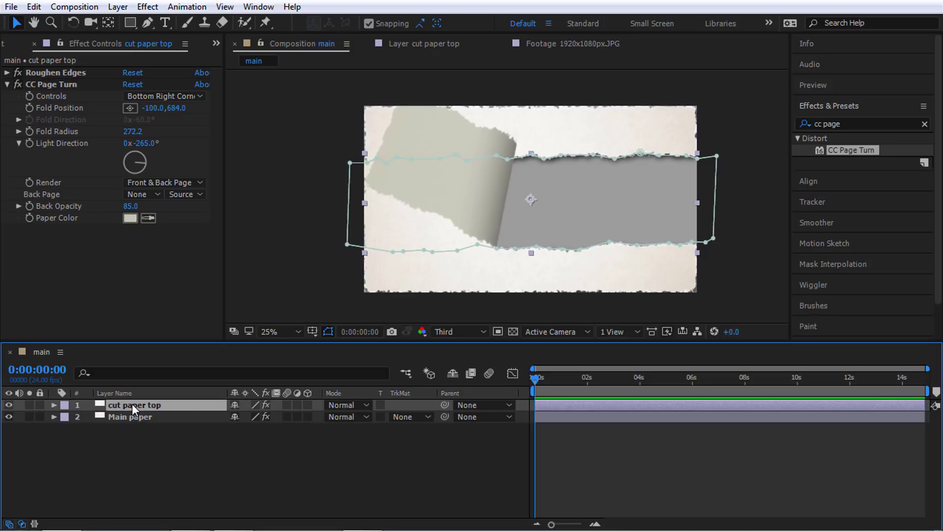
# Duplicate cut paper top, rename the copy 'shadow', and solo it.
pyautogui.hotkey('ctrl', 'd')
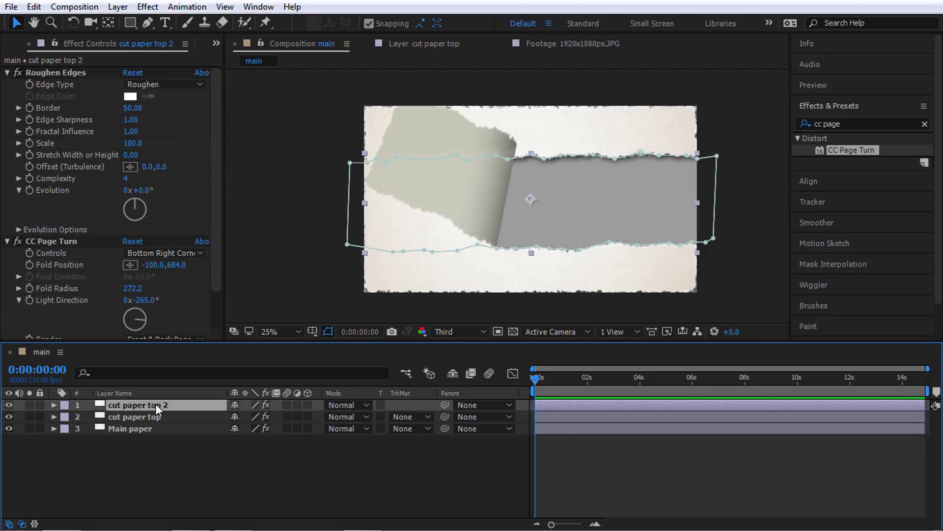
pyautogui.press('Return')
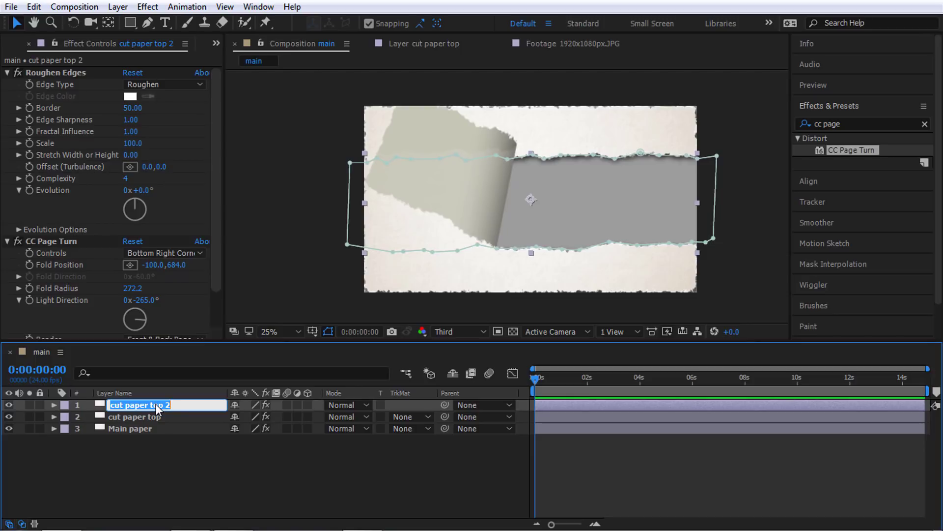
pyautogui.write('shadow')
pyautogui.press('Return')
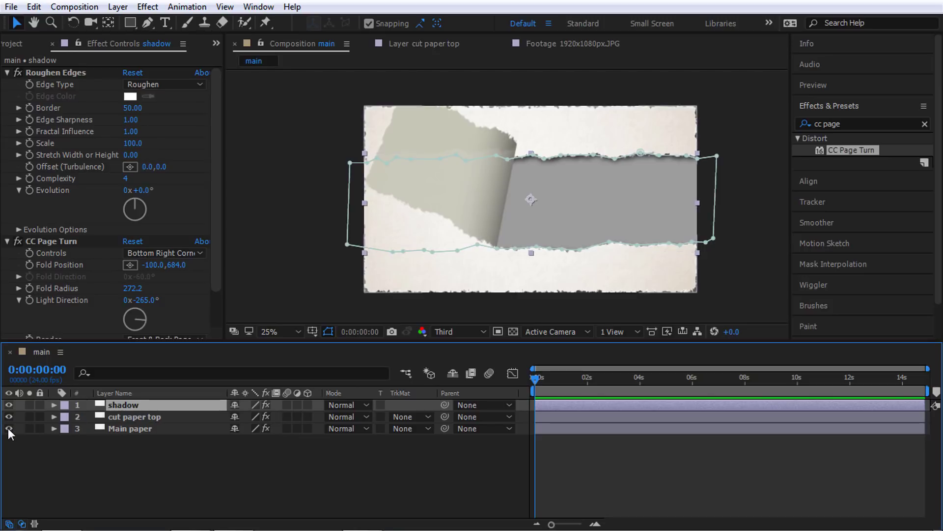
pyautogui.click(31, 405)
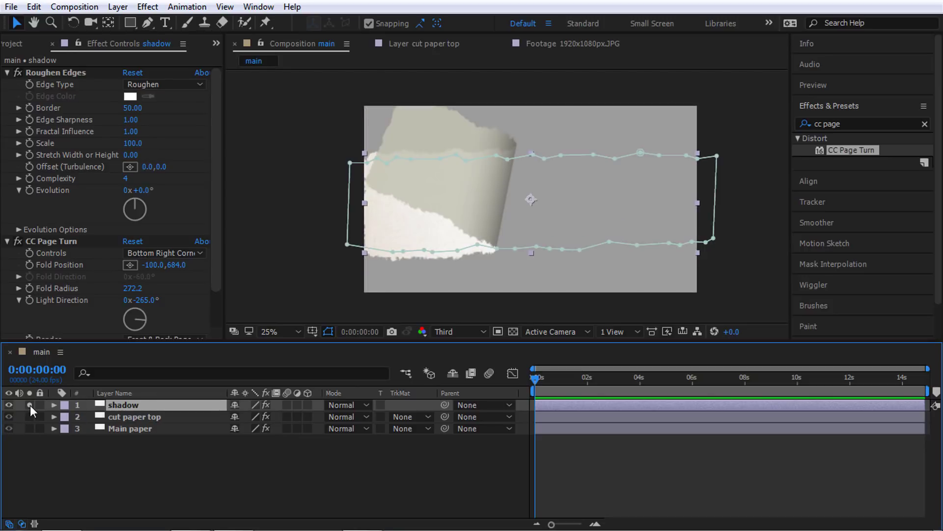
pyautogui.click(31, 405)
pyautogui.click(30, 405)
# Add Hue/Saturation to shadow and drop Master Lightness to -100 for pure black.
pyautogui.click(860, 124)
pyautogui.write('hue')
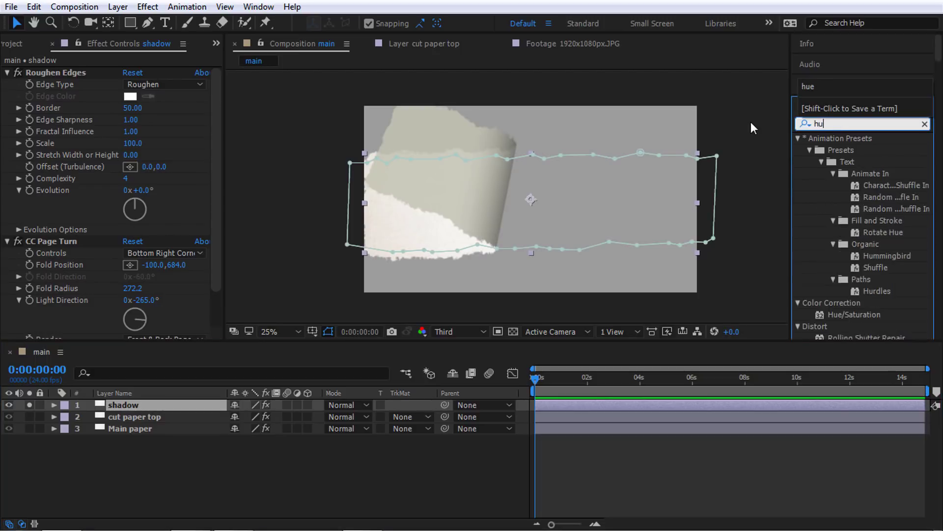
pyautogui.moveTo(860, 210); pyautogui.dragTo(178, 401)
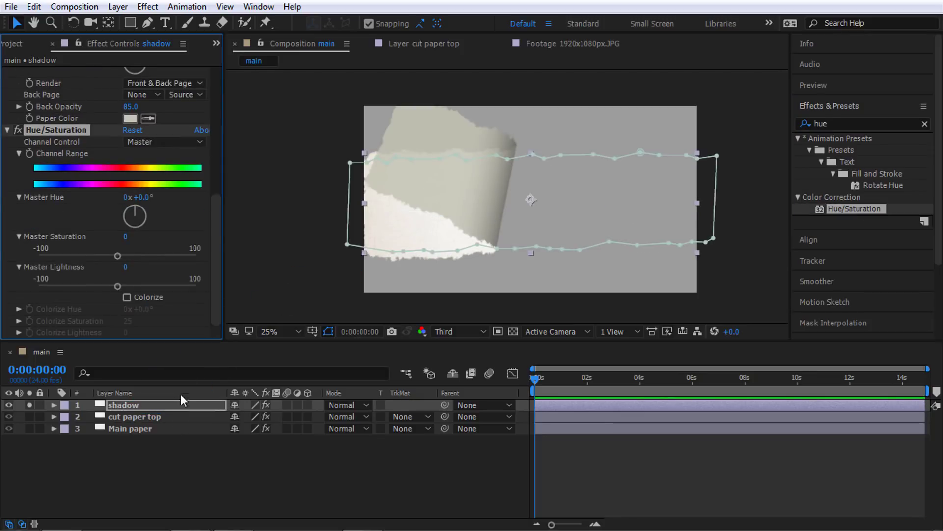
pyautogui.moveTo(126, 286); pyautogui.dragTo(21, 284)
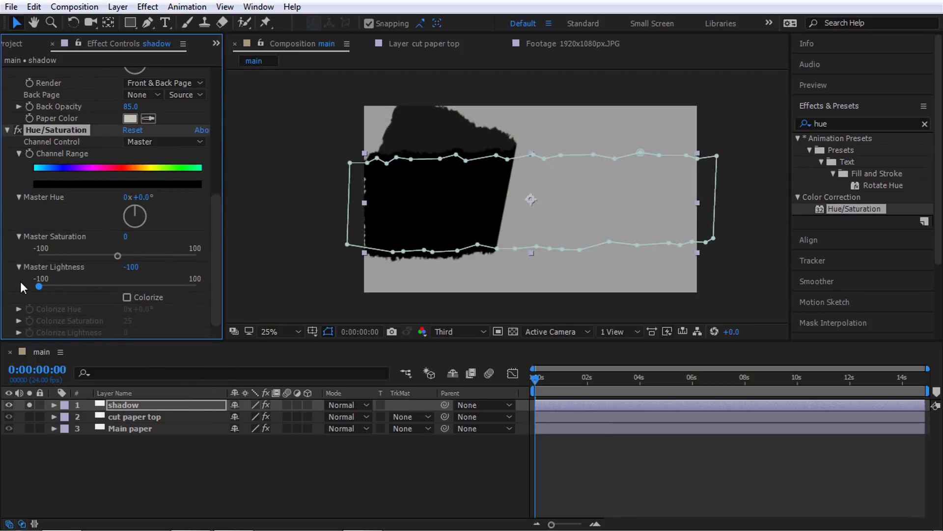
# Add Gaussian Blur to shadow with Blurriness 111.3.
pyautogui.click(836, 125)
pyautogui.write('blur')
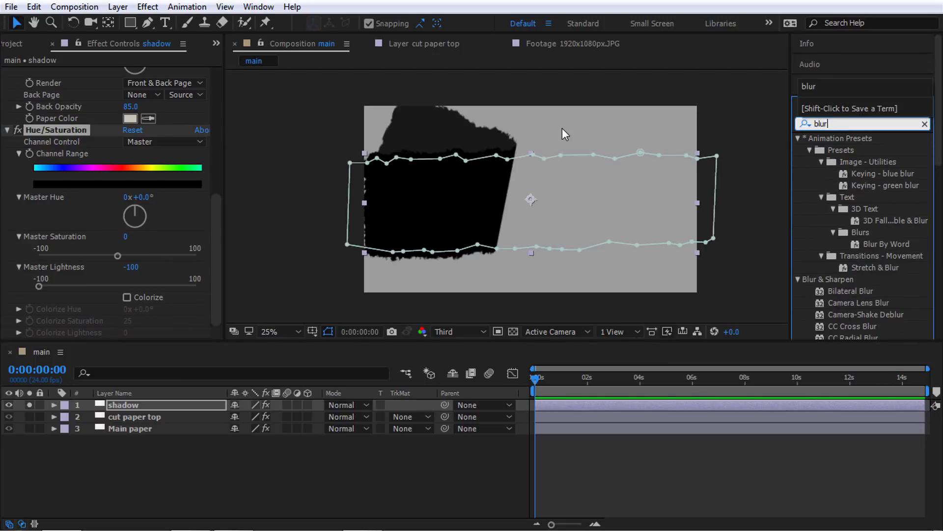
pyautogui.scroll(-4, 703, 222)
pyautogui.scroll(-5, 849, 241)
pyautogui.scroll(-2, 863, 246)
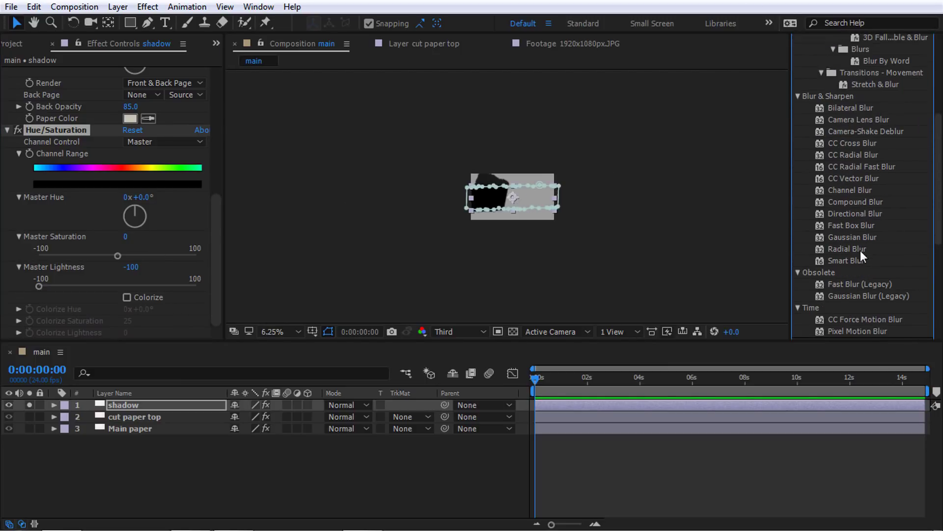
pyautogui.moveTo(852, 236); pyautogui.dragTo(139, 399)
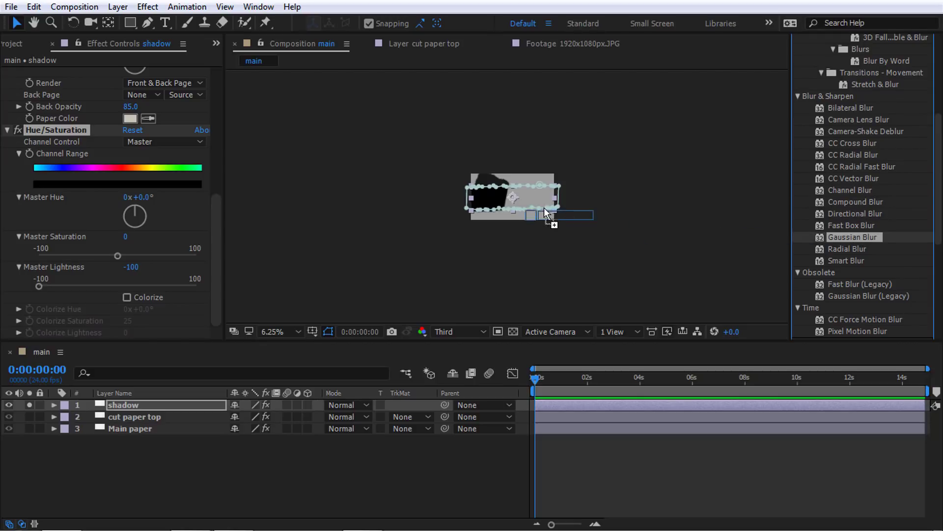
pyautogui.press('.')
pyautogui.press('.')
pyautogui.press('.')
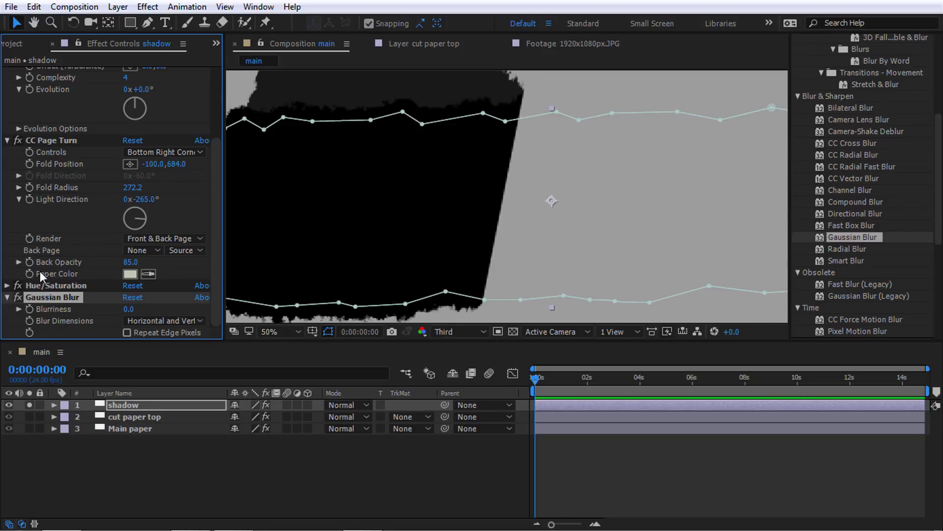
pyautogui.moveTo(128, 308)
pyautogui.mouseDown()
pyautogui.moveTo(712, 248)
pyautogui.moveTo(831, 248)
pyautogui.mouseUp()
pyautogui.press(',')
pyautogui.press(',')
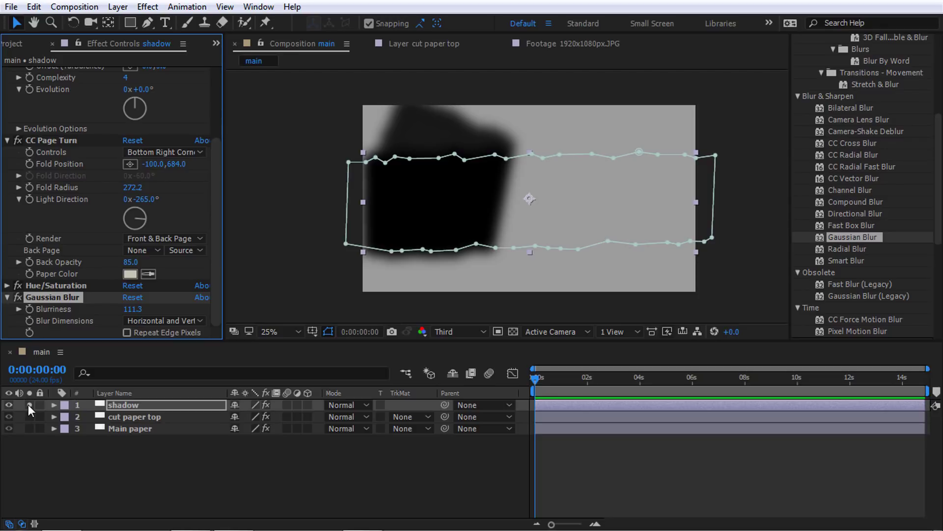
# Turn off shadow's Solo switch so all layers show again.
pyautogui.click(28, 405)
pyautogui.click(28, 405)
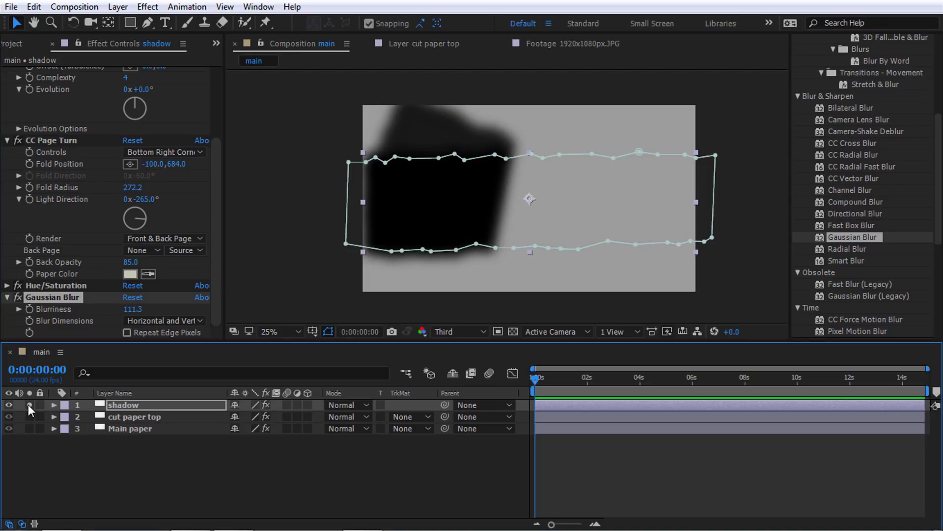
pyautogui.click(136, 405)
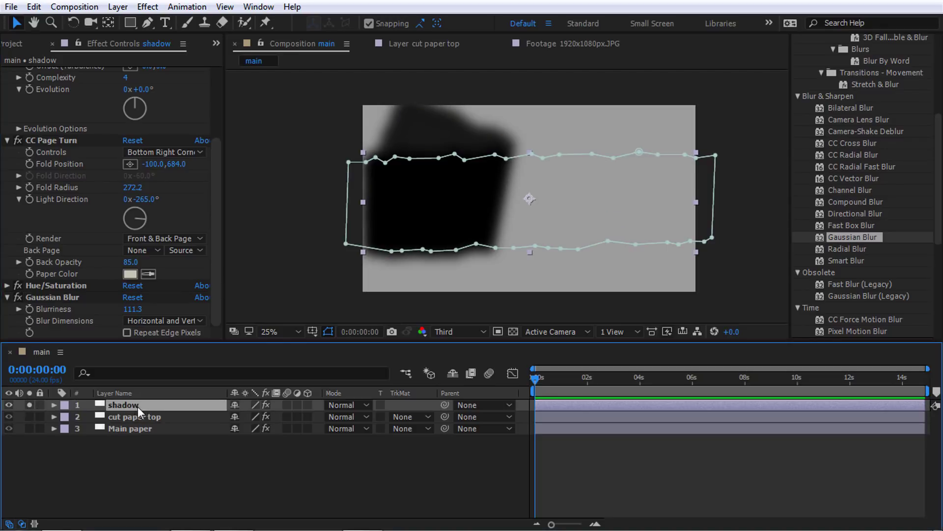
pyautogui.click(30, 404)
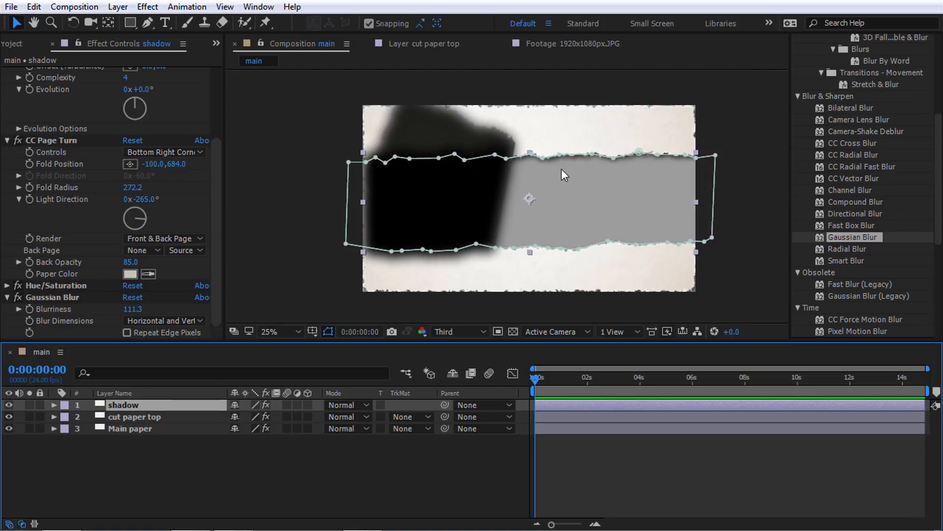
# Move the shadow layer beneath Main paper and nudge it slightly right.
pyautogui.moveTo(140, 404); pyautogui.dragTo(155, 432)
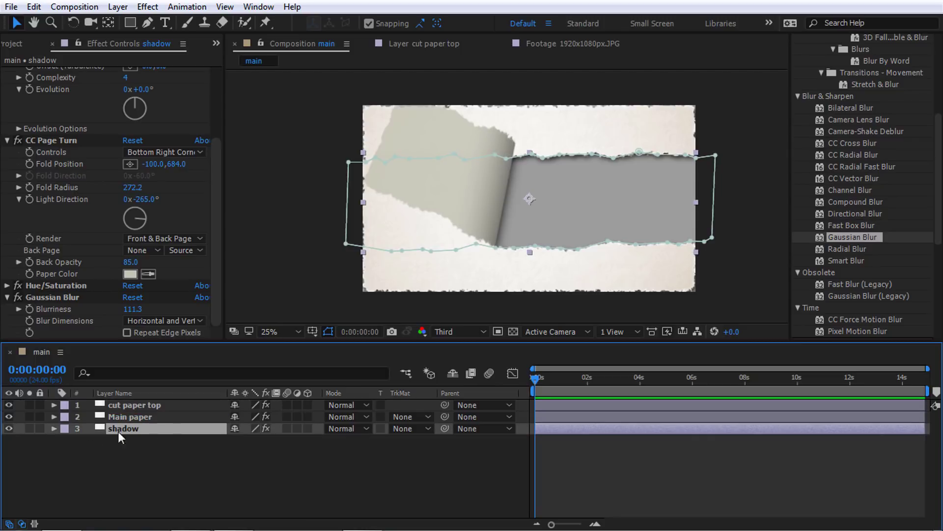
pyautogui.click(131, 429)
pyautogui.press('Right')
pyautogui.press('Right')
pyautogui.press('Right')
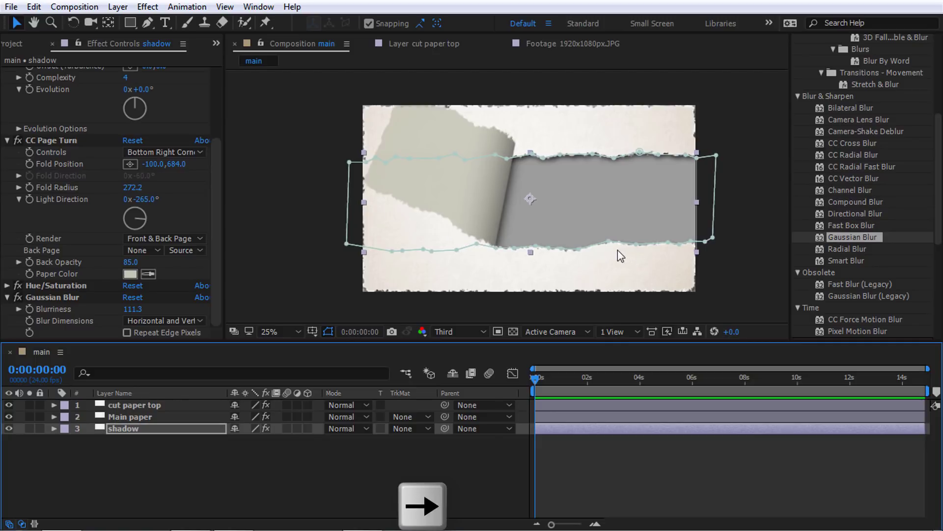
pyautogui.press('Right')
pyautogui.press('Right')
pyautogui.press('Right')
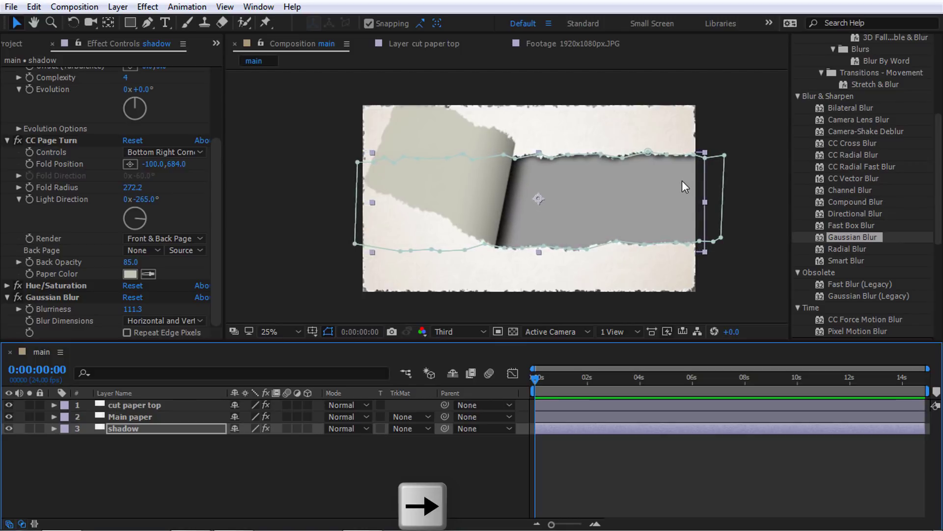
pyautogui.press('Right')
pyautogui.press('Right')
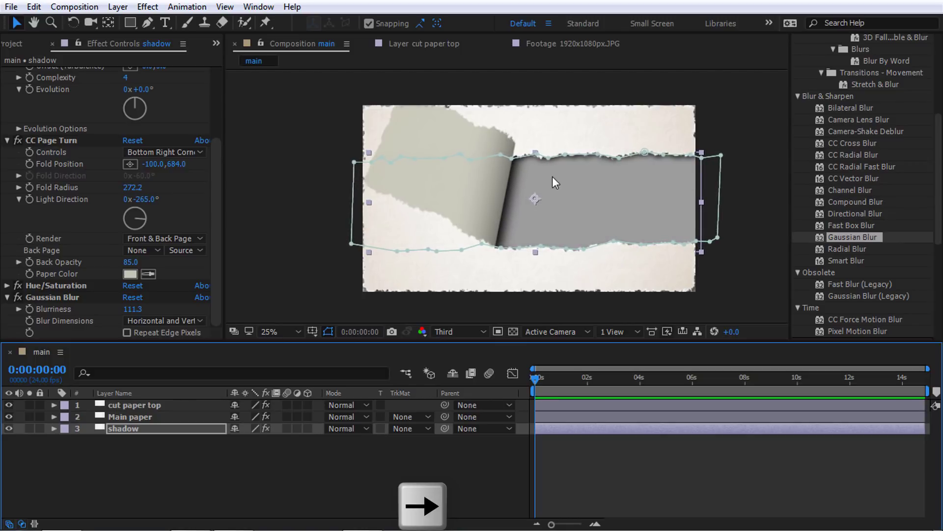
pyautogui.click(325, 462)
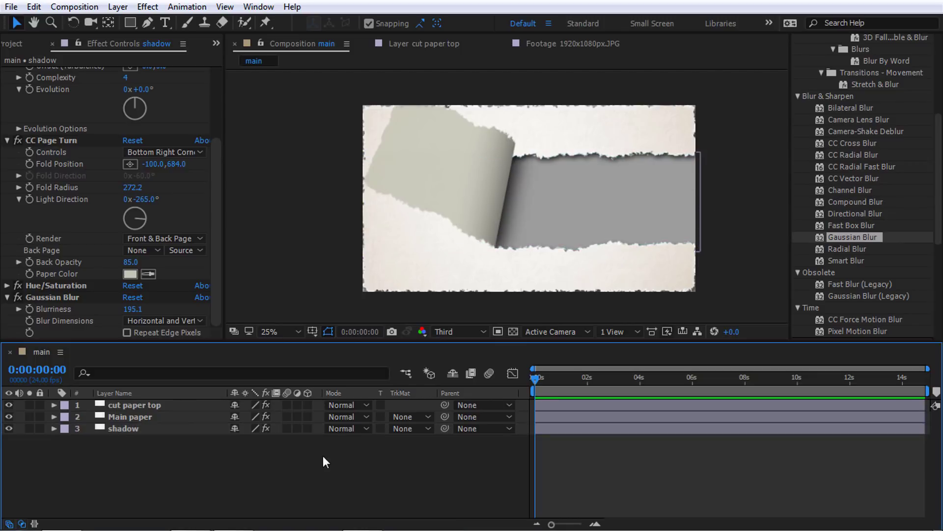
# Test-drag cut paper top's Page Turn fold, then reveal both layers' effect properties.
pyautogui.click(123, 406)
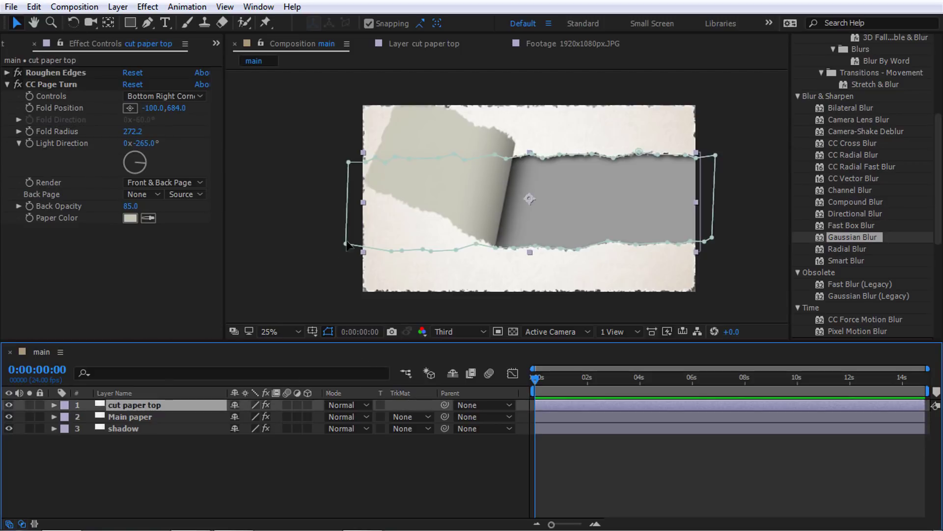
pyautogui.click(55, 86)
pyautogui.moveTo(348, 223)
pyautogui.mouseDown()
pyautogui.moveTo(247, 226)
pyautogui.moveTo(348, 225)
pyautogui.mouseUp()
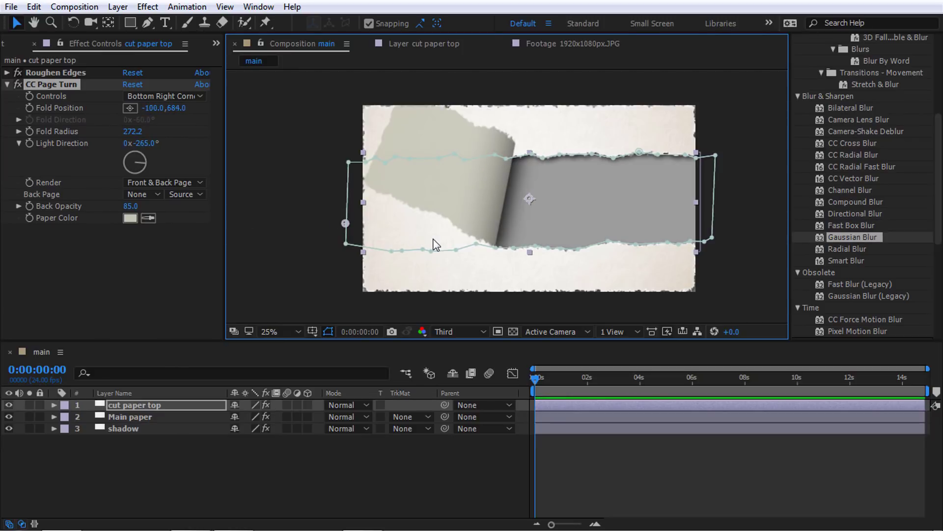
pyautogui.click(140, 405)
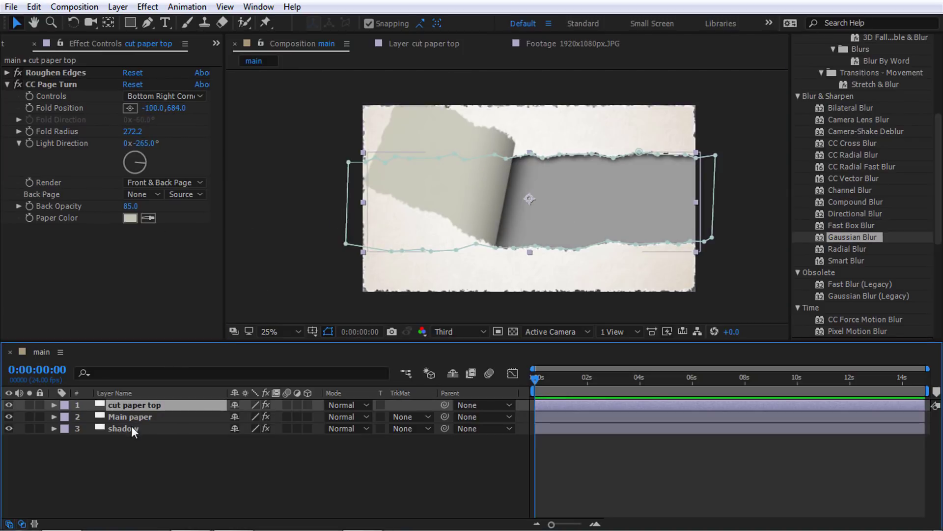
pyautogui.keyDown('ctrl'); pyautogui.click(129, 428); pyautogui.keyUp('ctrl')
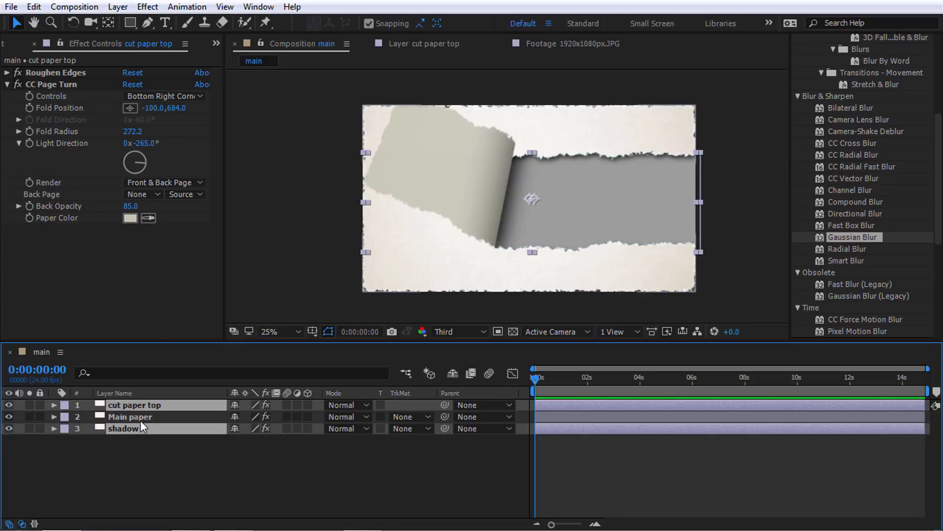
pyautogui.press('u')
pyautogui.press('u')
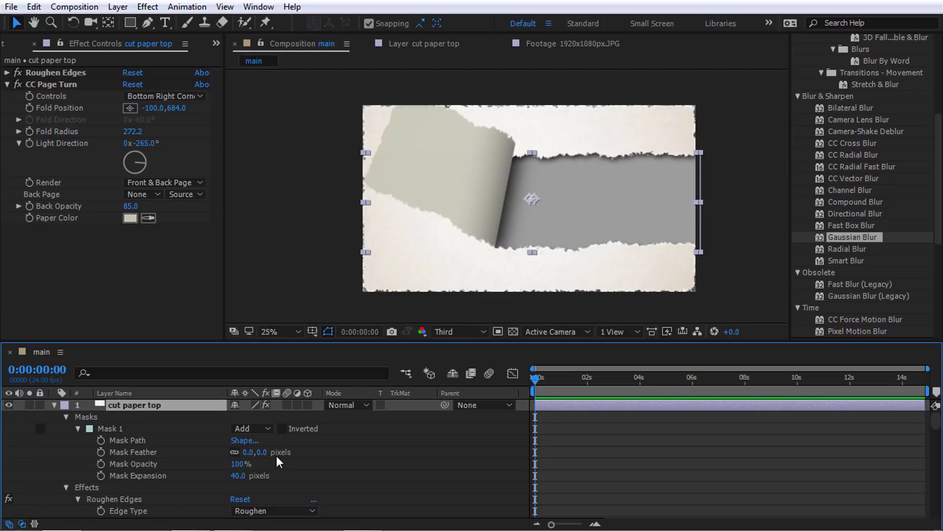
# Maximize the Timeline and collapse Mask 1 and Roughen Edges on both layers.
pyautogui.hotkey('ctrl', '`')
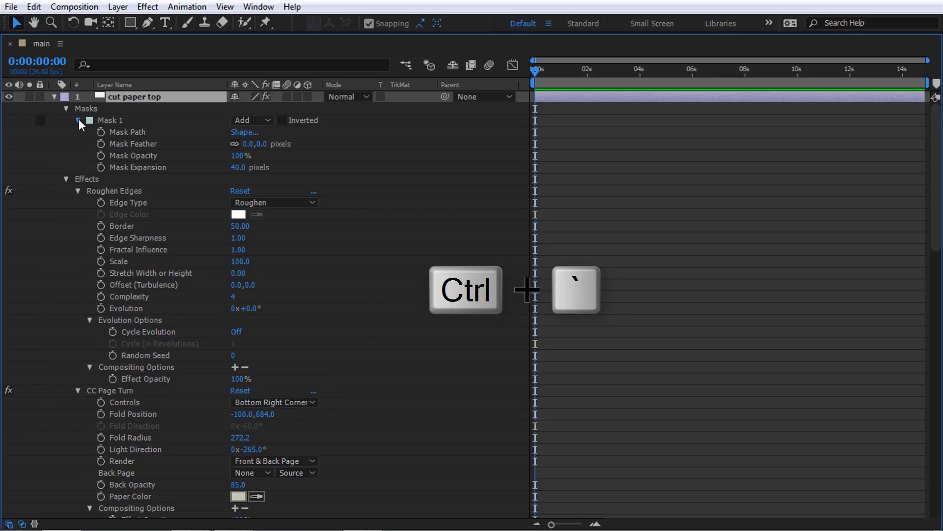
pyautogui.click(79, 120)
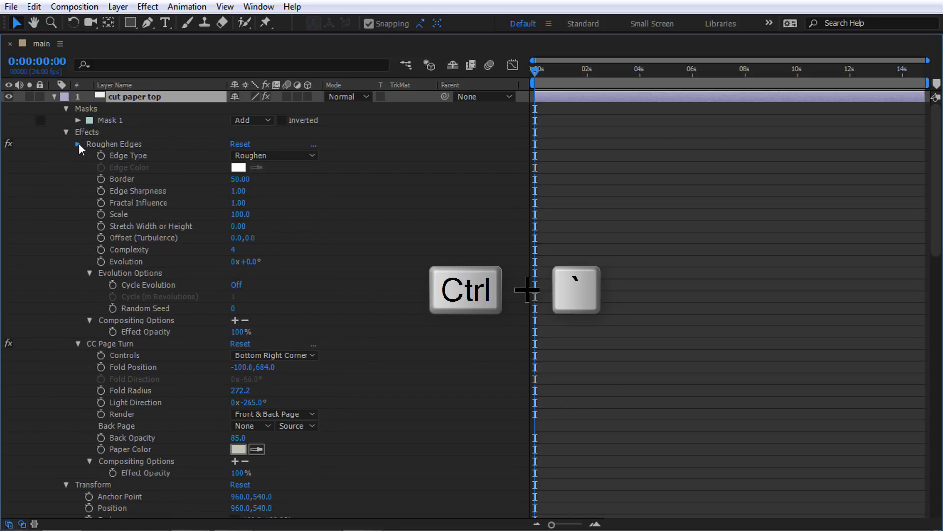
pyautogui.click(78, 144)
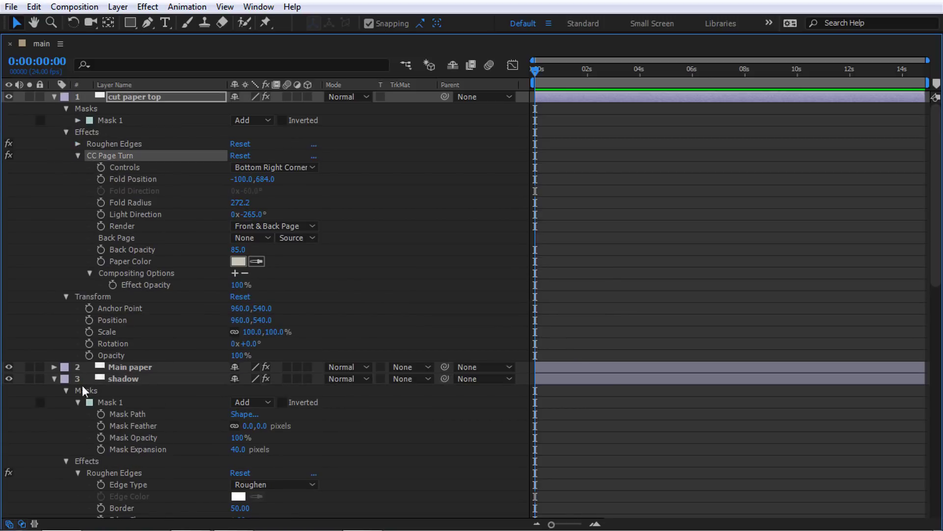
pyautogui.click(77, 401)
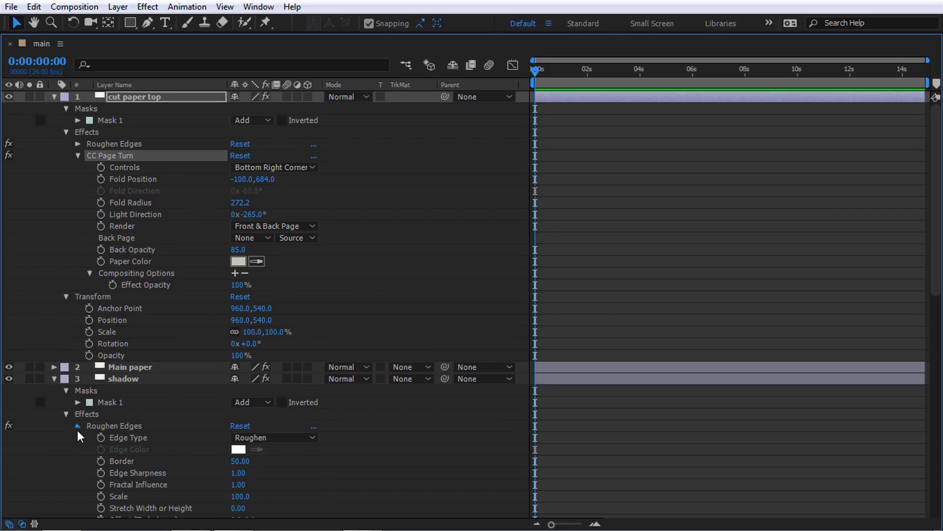
pyautogui.click(78, 426)
# Select cut paper top's CC Page Turn Controls and add an expression to Fold Position.
pyautogui.click(121, 98)
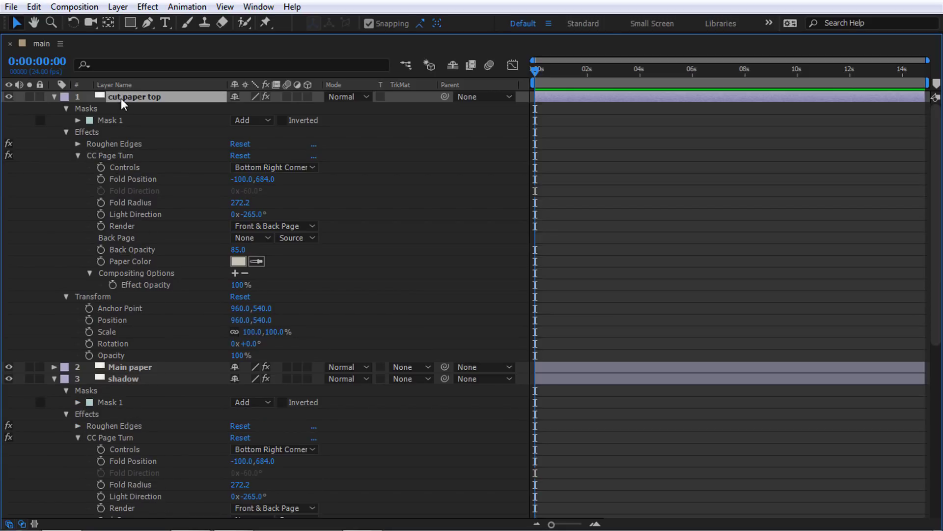
pyautogui.scroll(-4, 143, 283)
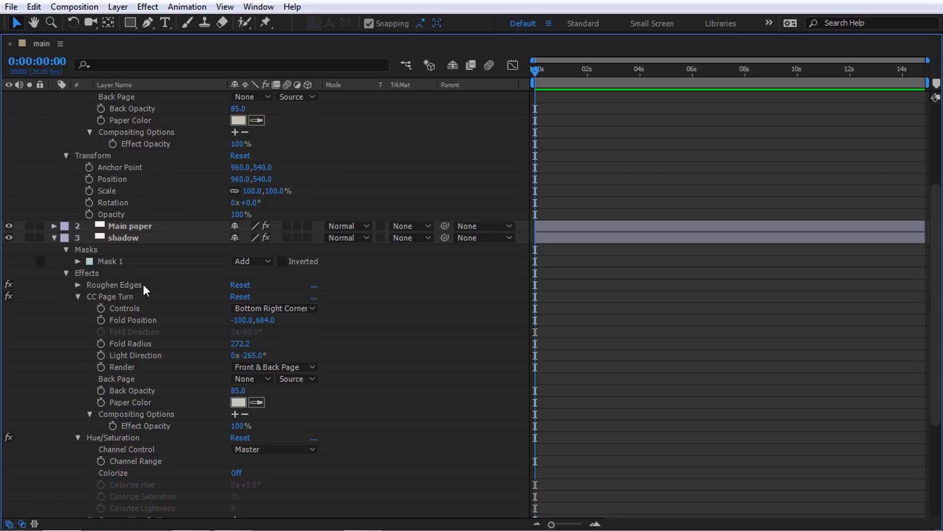
pyautogui.click(112, 300)
pyautogui.scroll(3, 117, 311)
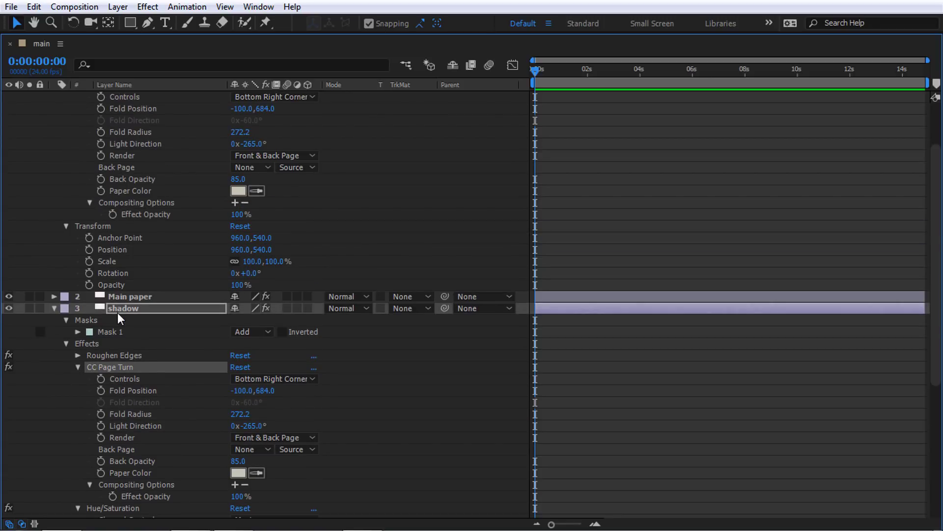
pyautogui.scroll(-1, 114, 327)
pyautogui.scroll(1, 129, 142)
pyautogui.click(120, 133)
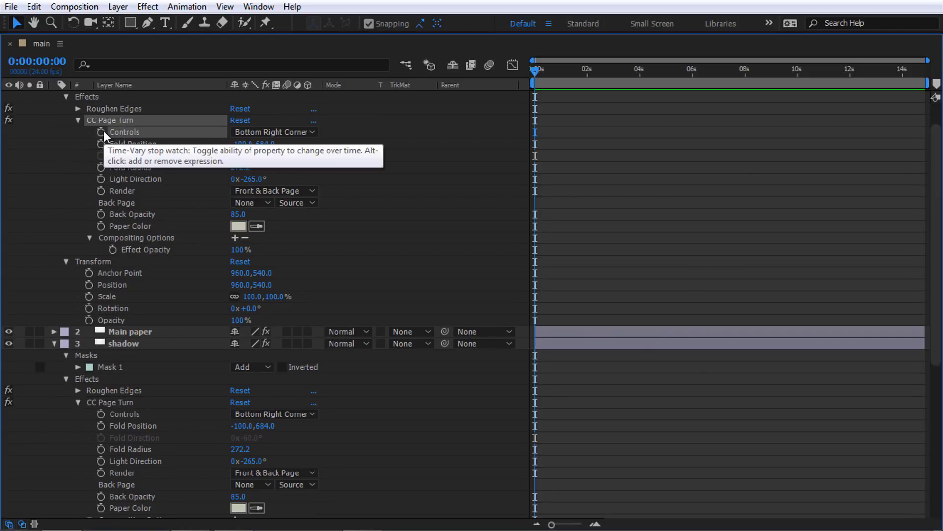
pyautogui.keyDown('alt'); pyautogui.click(101, 143); pyautogui.keyUp('alt')
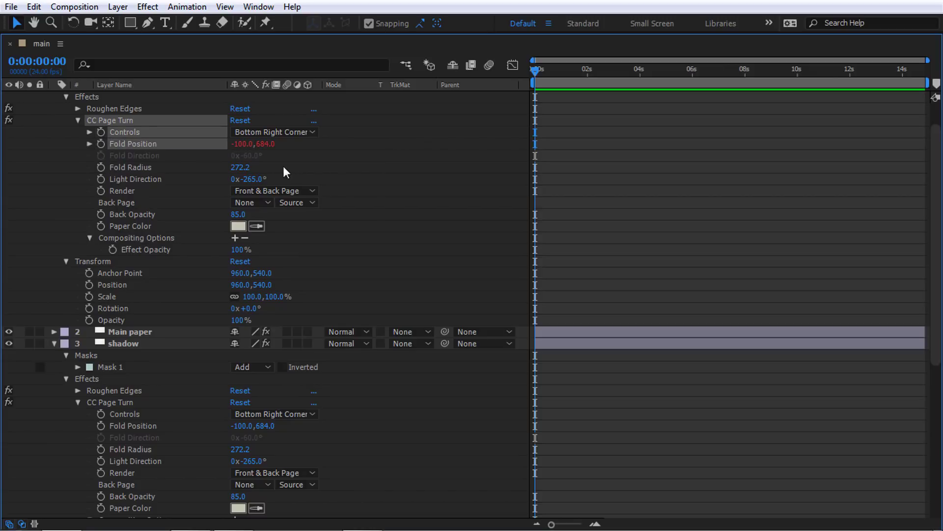
# Keyframe cut paper top's Controls and Fold Position, adding expressions to Fold Radius and Light Direction.
pyautogui.click(101, 132)
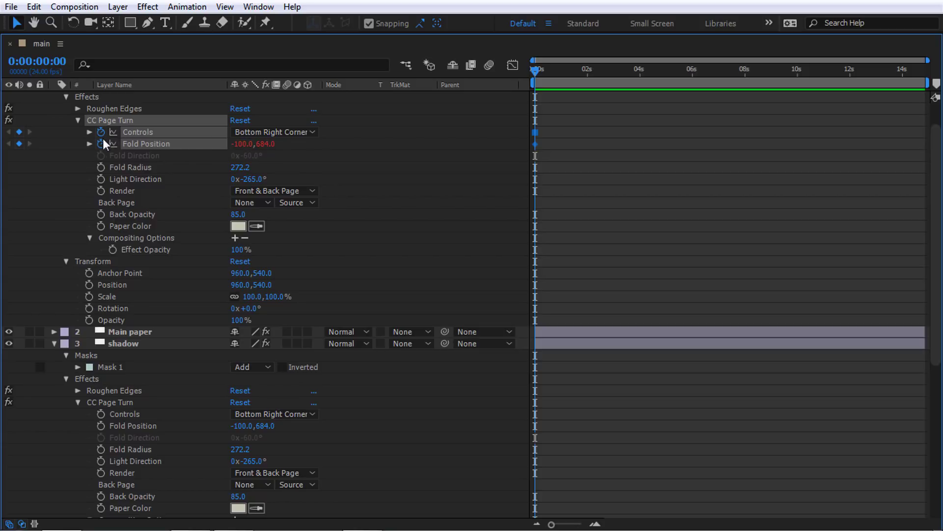
pyautogui.keyDown('alt'); pyautogui.click(102, 140); pyautogui.keyUp('alt')
pyautogui.keyDown('alt'); pyautogui.click(102, 134); pyautogui.keyUp('alt')
pyautogui.keyDown('alt'); pyautogui.click(101, 167); pyautogui.keyUp('alt')
pyautogui.keyDown('alt'); pyautogui.click(100, 179); pyautogui.keyUp('alt')
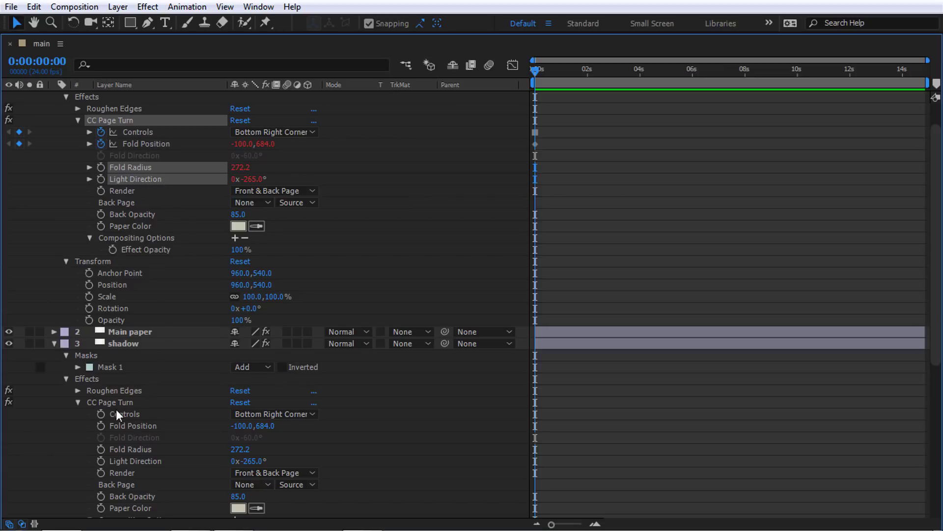
# Add expressions to shadow's Controls, Fold Position, Fold Radius and Light Direction and expand them.
pyautogui.keyDown('alt'); pyautogui.click(101, 414); pyautogui.keyUp('alt')
pyautogui.keyDown('alt'); pyautogui.click(100, 449); pyautogui.keyUp('alt')
pyautogui.keyDown('alt'); pyautogui.click(100, 462); pyautogui.keyUp('alt')
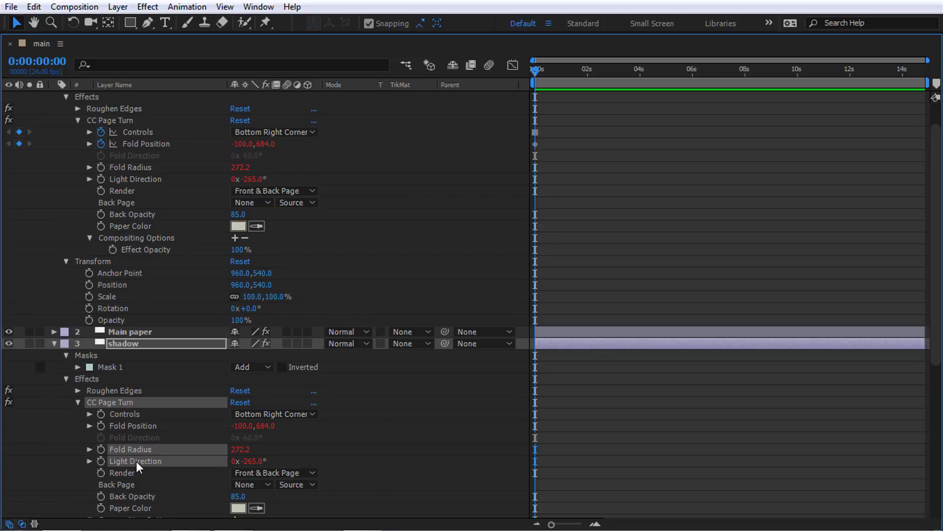
pyautogui.click(116, 415)
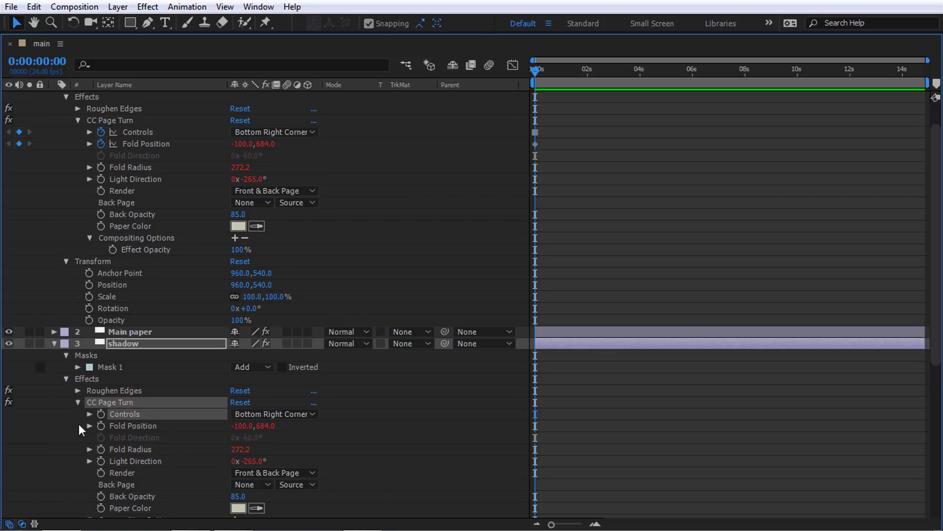
pyautogui.click(89, 413)
pyautogui.click(90, 438)
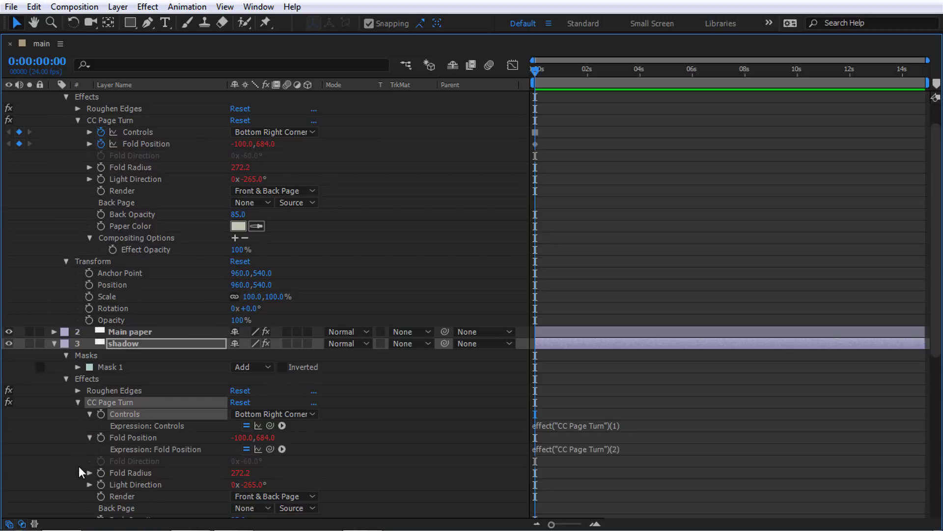
pyautogui.click(89, 473)
# Pick-whip shadow's Controls and Fold Position expressions to cut paper top's matching properties.
pyautogui.click(89, 496)
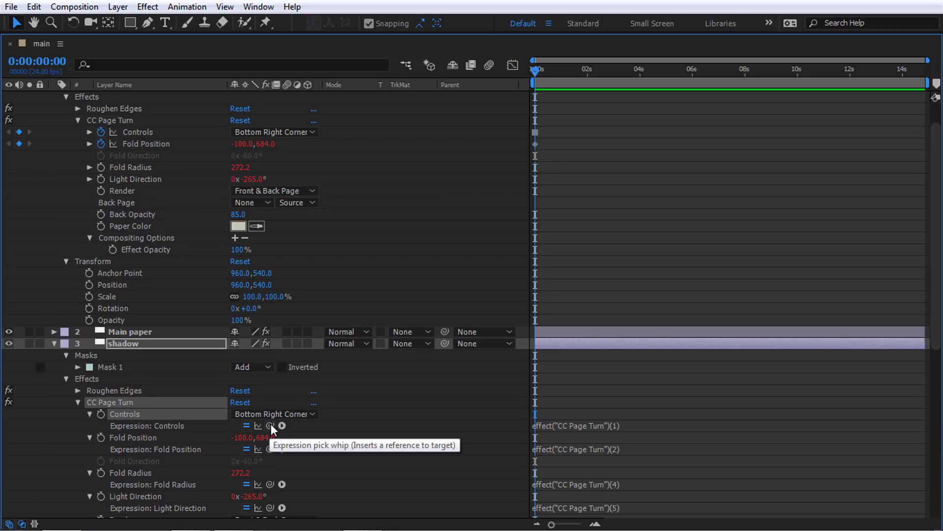
pyautogui.moveTo(271, 425); pyautogui.dragTo(144, 132)
pyautogui.scroll(1, 147, 152)
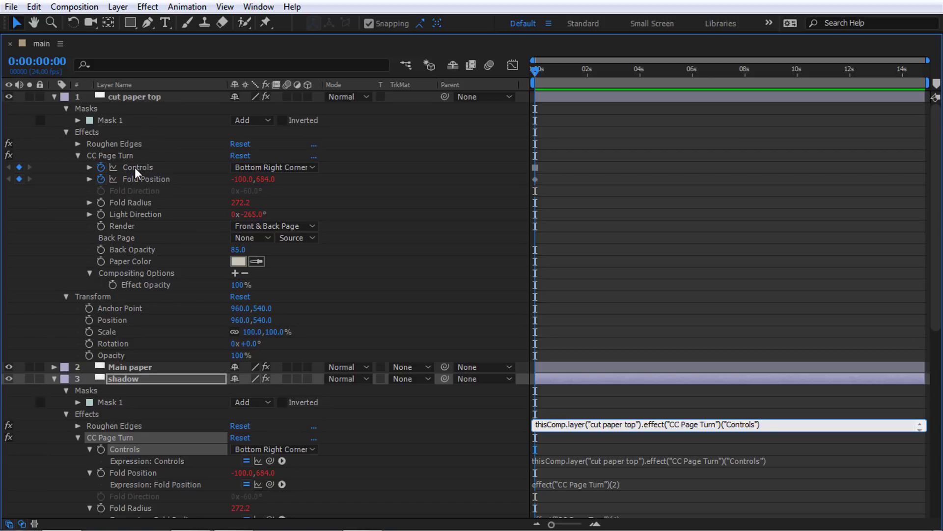
pyautogui.scroll(-1, 144, 170)
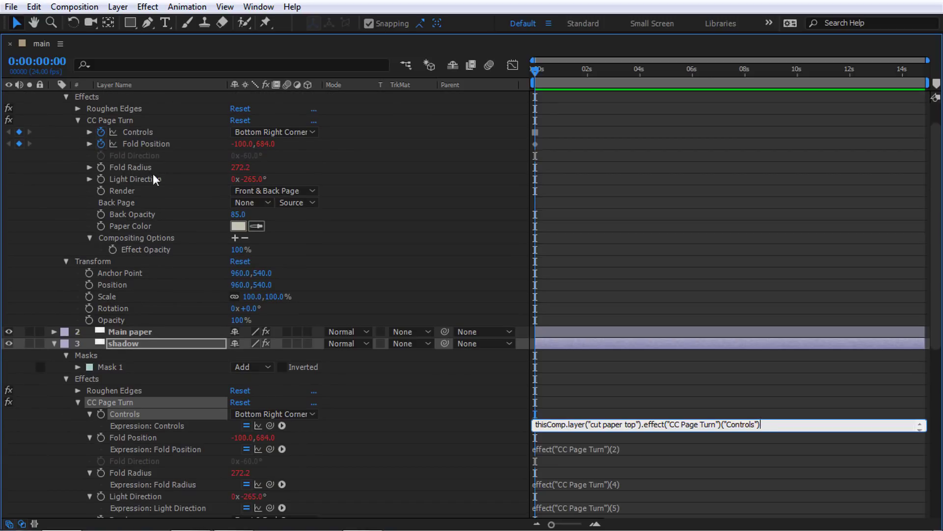
pyautogui.click(147, 436)
pyautogui.moveTo(270, 449); pyautogui.dragTo(152, 143)
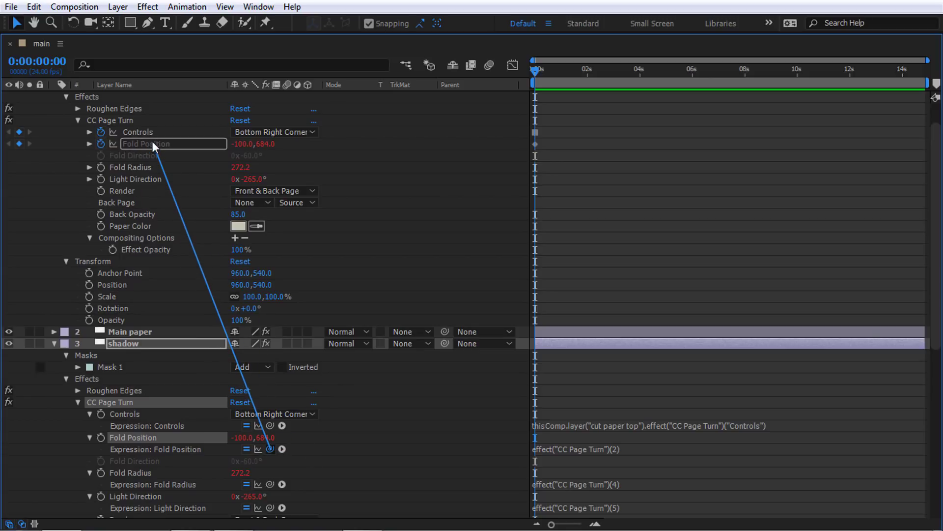
pyautogui.moveTo(152, 141); pyautogui.dragTo(153, 141)
# Pick-whip shadow's Fold Radius and Light Direction expressions to cut paper top's matching properties.
pyautogui.scroll(-3, 354, 437)
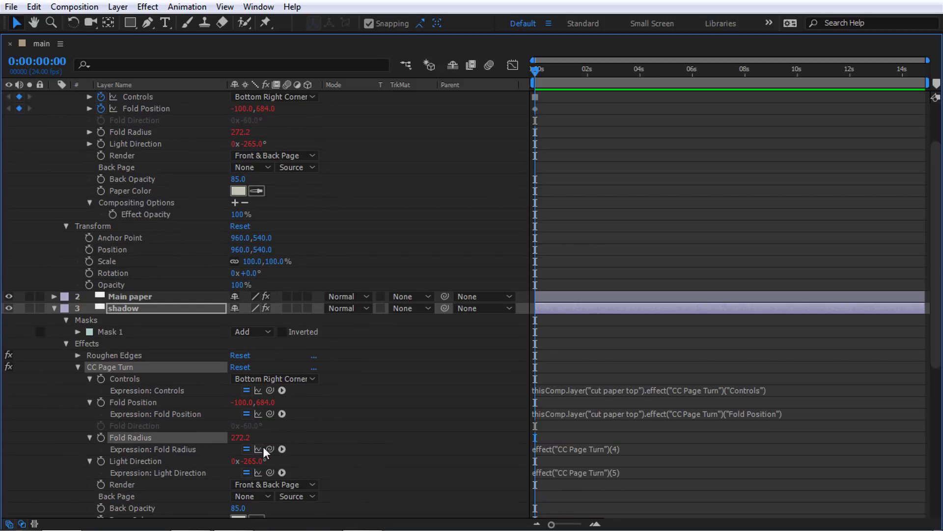
pyautogui.moveTo(232, 397); pyautogui.dragTo(146, 129)
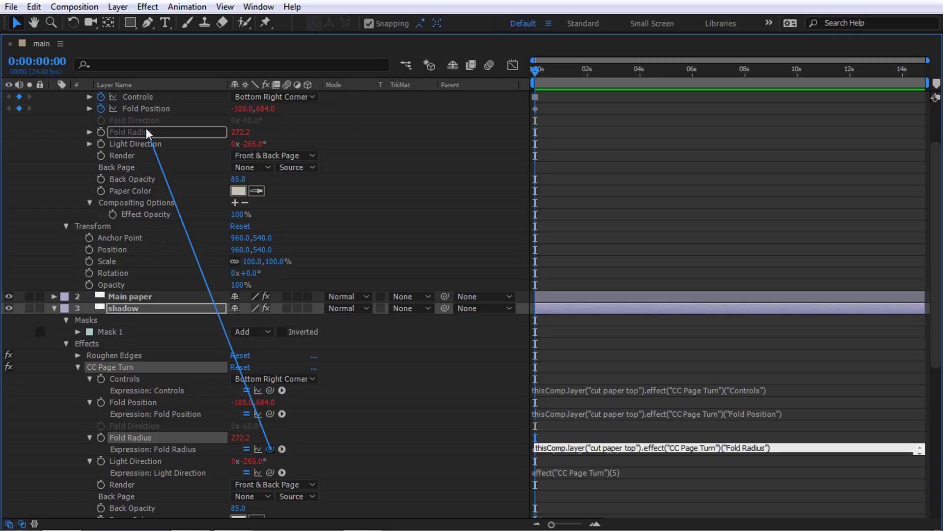
pyautogui.click(136, 464)
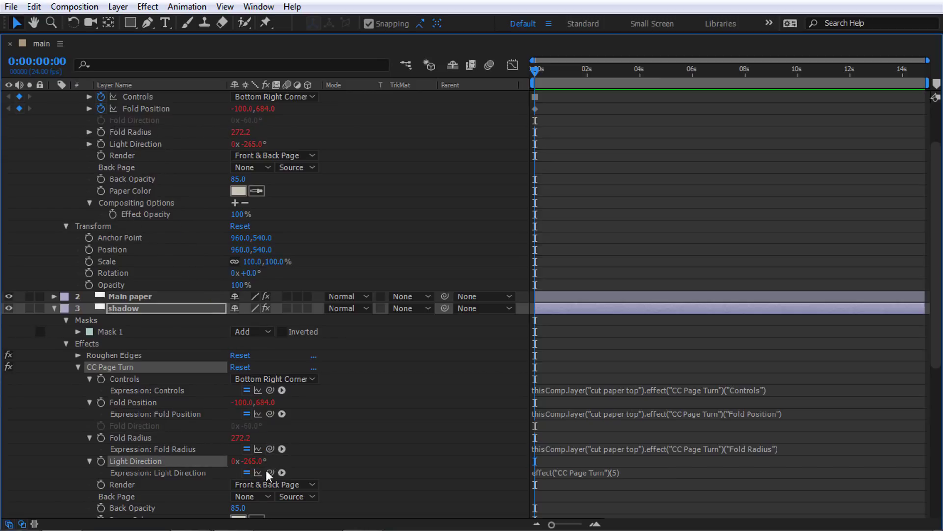
pyautogui.moveTo(270, 474); pyautogui.dragTo(167, 143)
pyautogui.click(452, 409)
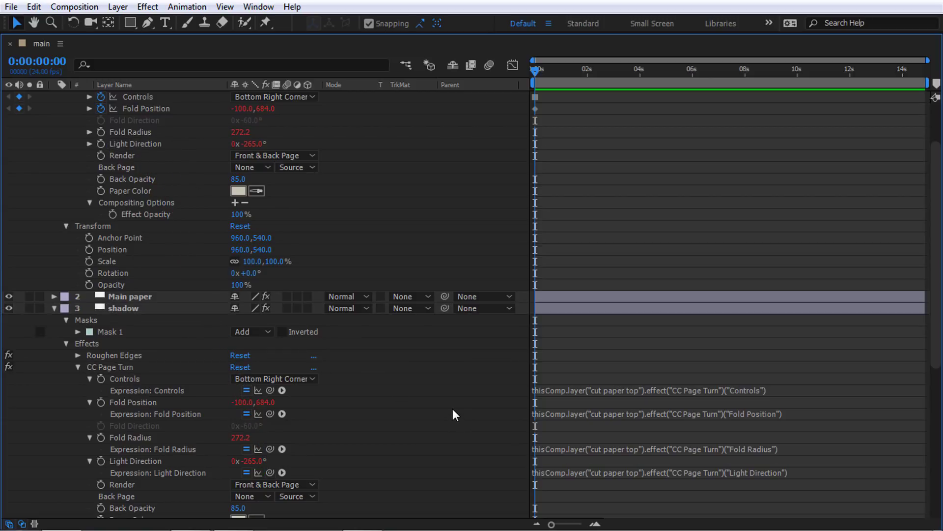
# Restore the normal workspace and collapse the property groups of cut paper top and the shadow layer.
pyautogui.press('`')
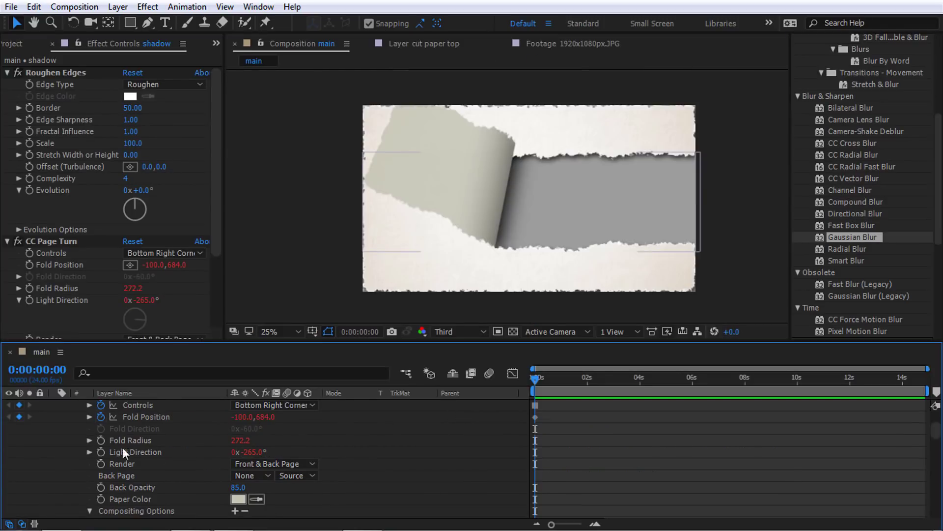
pyautogui.scroll(3, 98, 451)
pyautogui.click(66, 440)
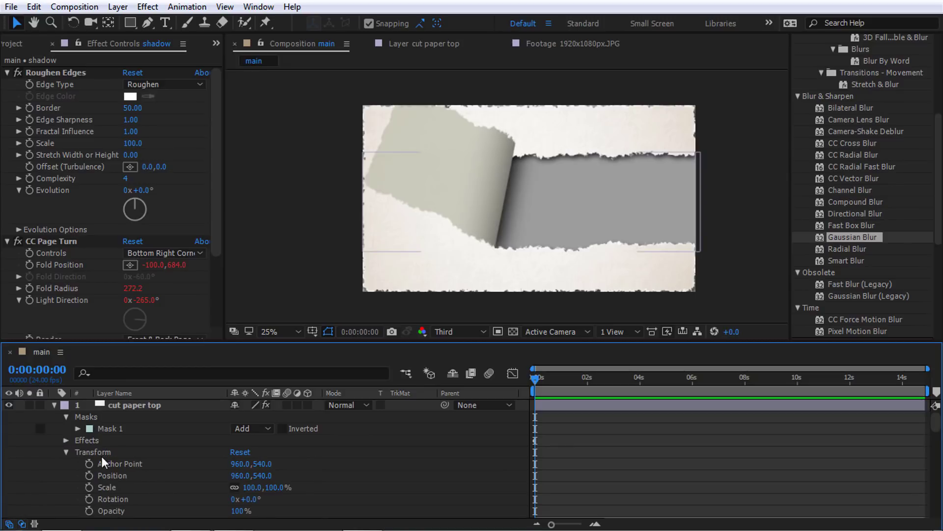
pyautogui.click(66, 452)
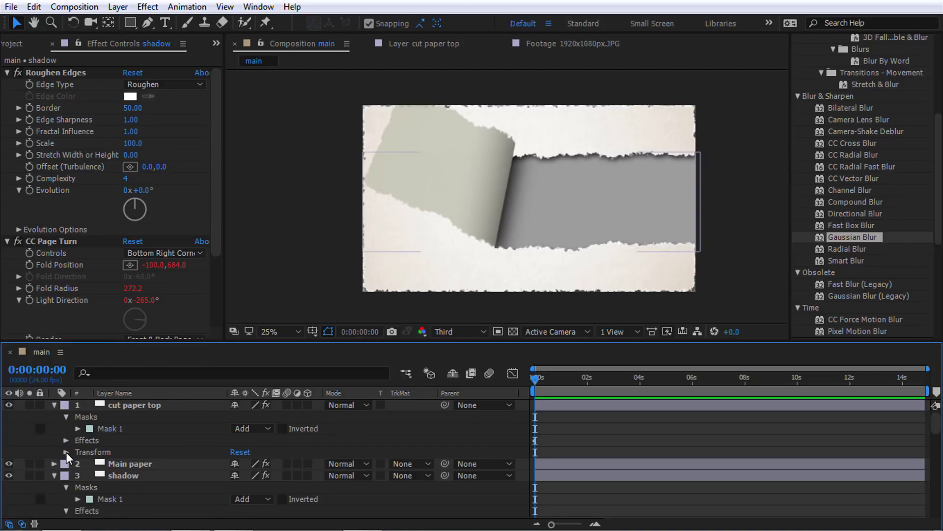
pyautogui.click(137, 404)
pyautogui.click(55, 405)
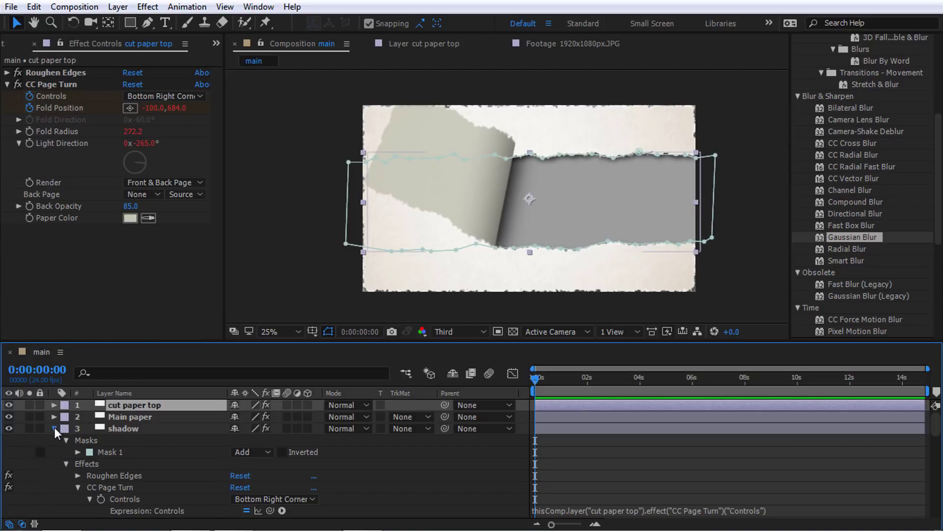
pyautogui.click(54, 428)
pyautogui.click(156, 426)
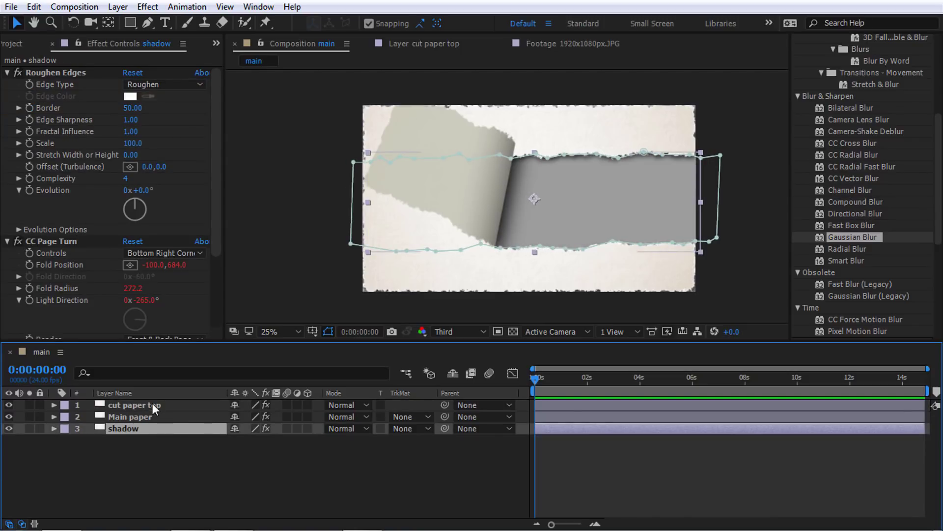
# Drag cut paper top's CC Page Turn fold to about 252, 700 so the strip curls toward centre.
pyautogui.click(152, 405)
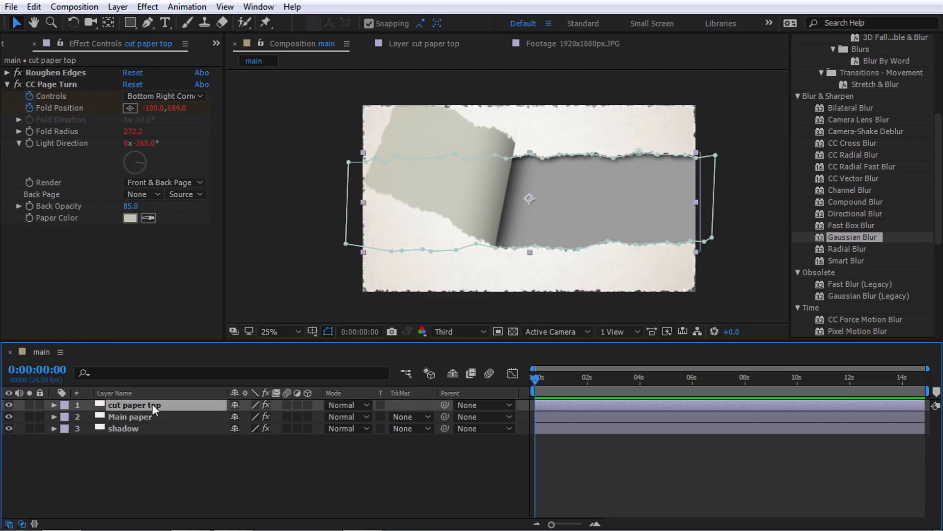
pyautogui.click(57, 84)
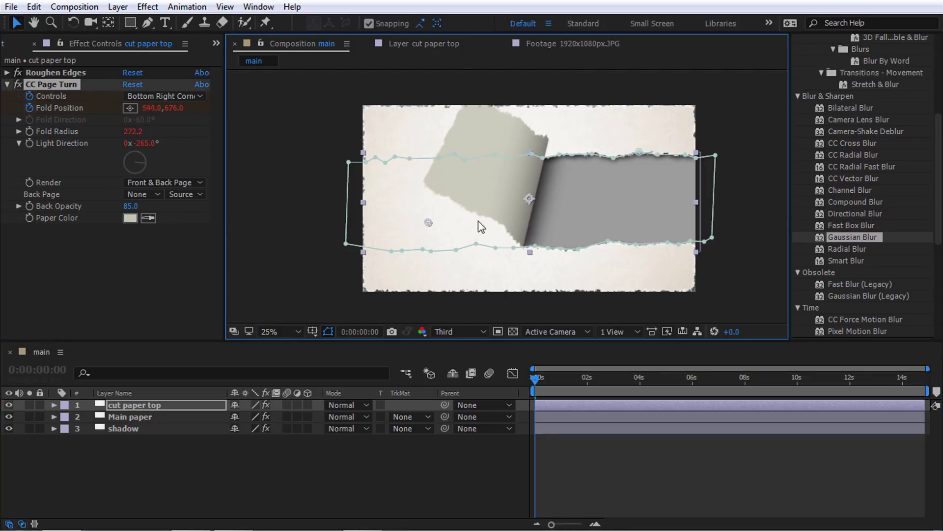
pyautogui.moveTo(345, 223)
pyautogui.mouseDown()
pyautogui.moveTo(602, 224)
pyautogui.moveTo(222, 237)
pyautogui.moveTo(407, 226)
pyautogui.mouseUp()
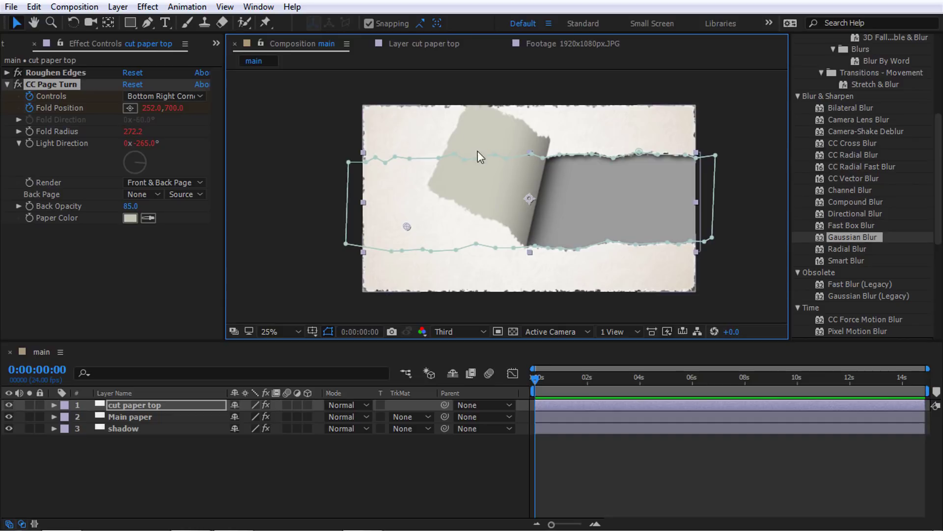
pyautogui.click(7, 84)
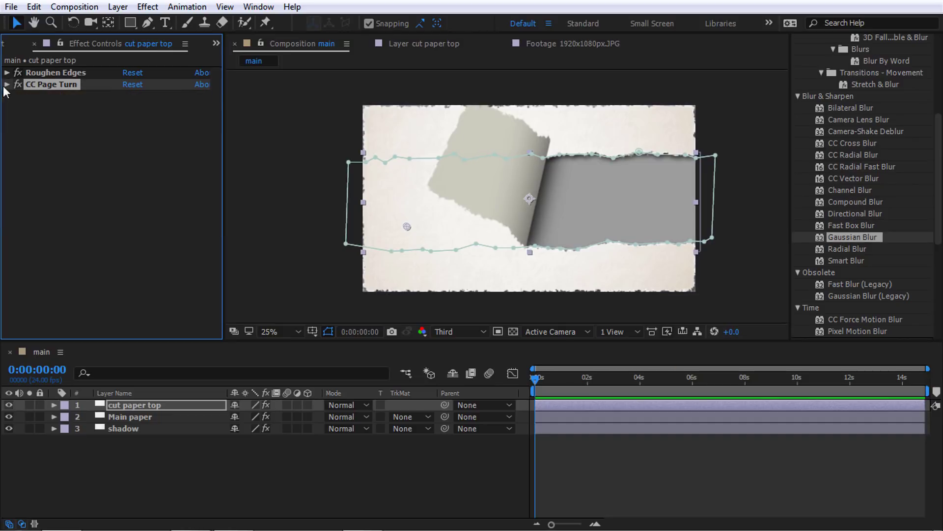
pyautogui.click(34, 73)
pyautogui.click(11, 85)
pyautogui.click(7, 85)
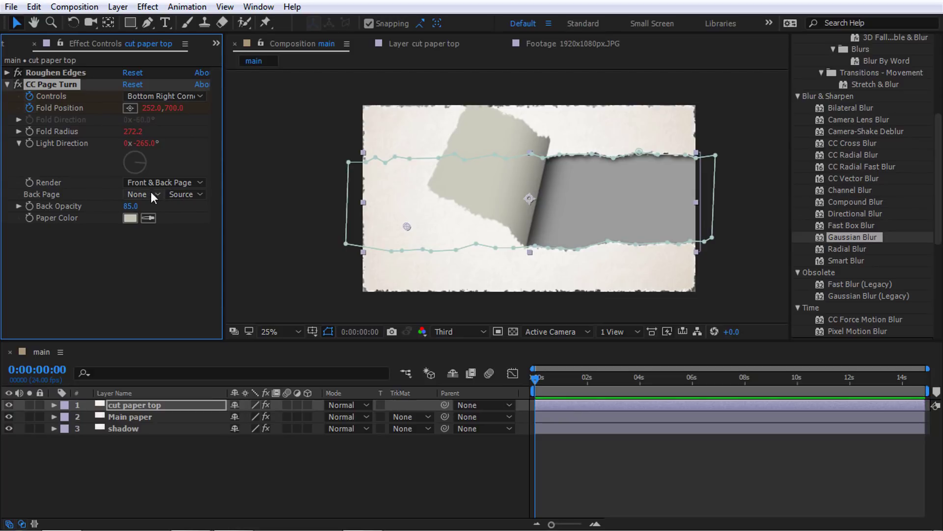
pyautogui.click(130, 218)
pyautogui.click(235, 289)
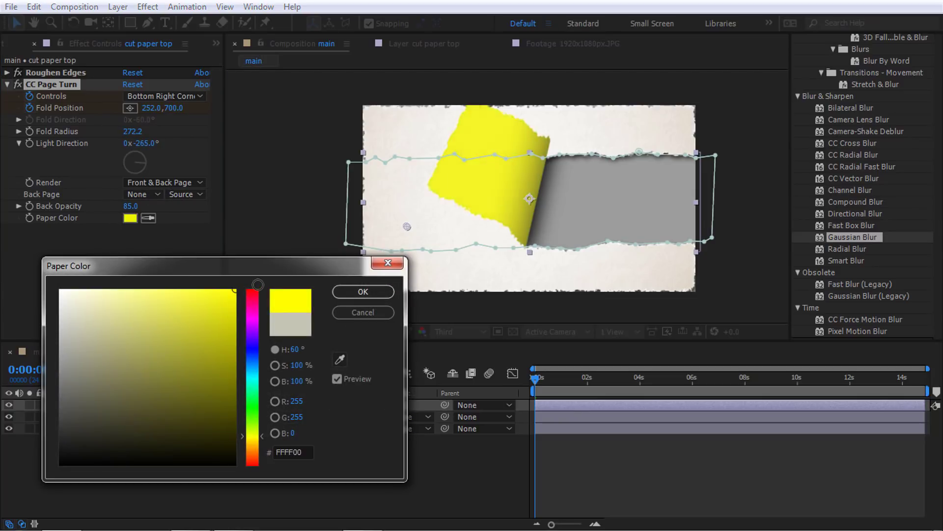
pyautogui.moveTo(234, 291); pyautogui.dragTo(252, 449)
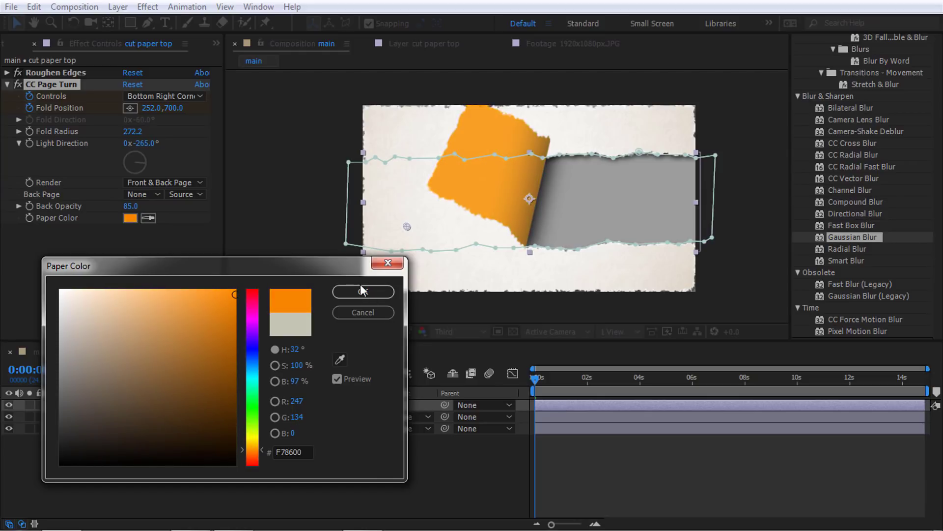
pyautogui.click(383, 292)
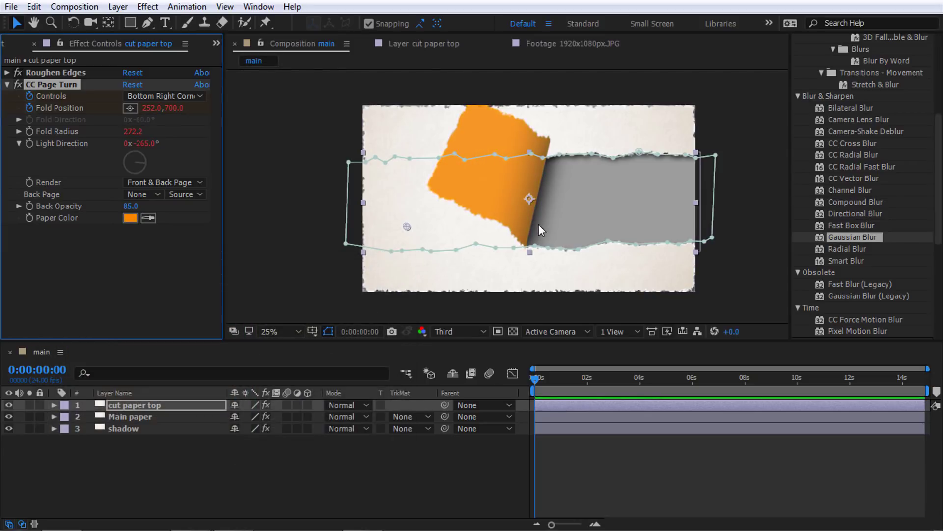
pyautogui.hotkey('ctrl', 'z')
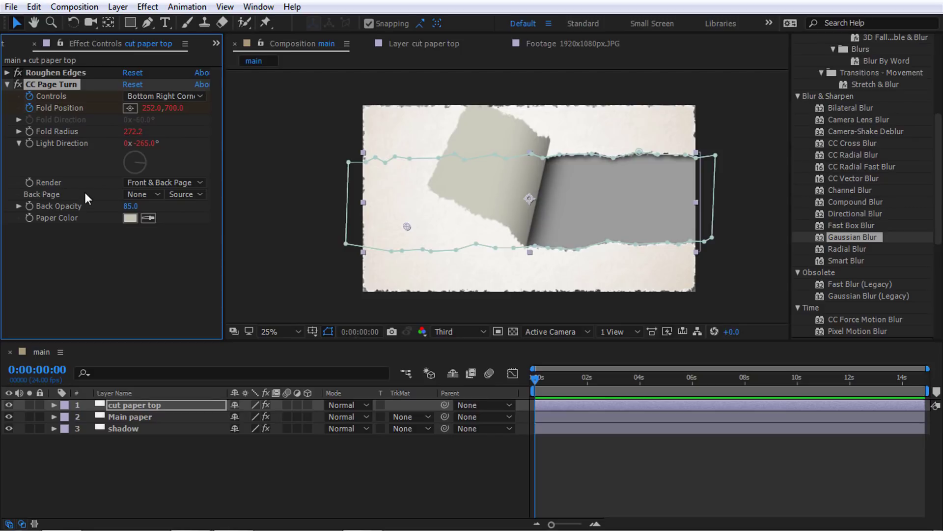
# Duplicate cut paper top and rename the copy 'back paper'.
pyautogui.click(142, 406)
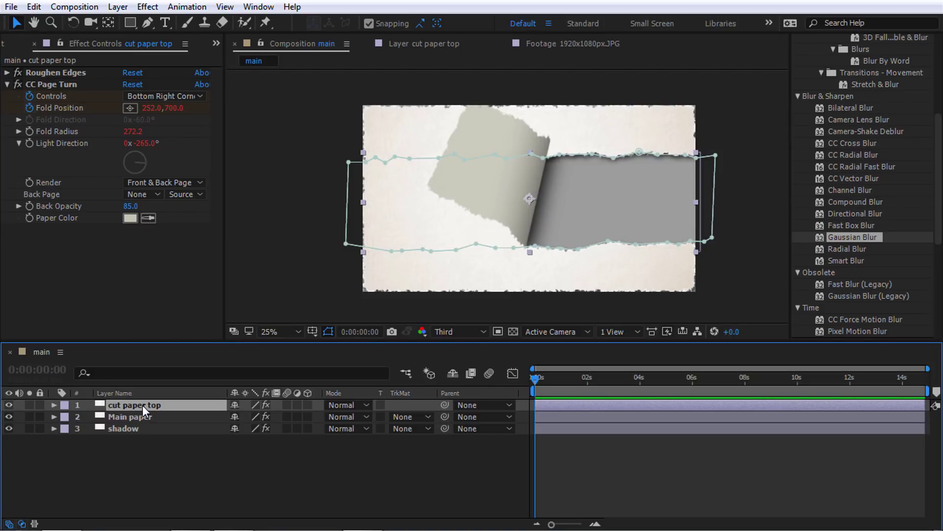
pyautogui.hotkey('ctrl', 'd')
pyautogui.press('Return')
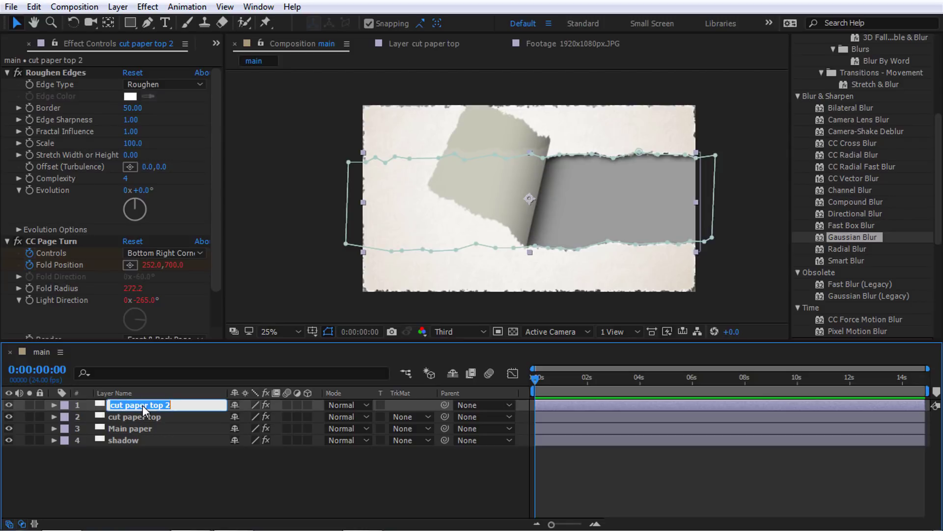
pyautogui.write('back')
pyautogui.press('Return')
pyautogui.press('Return')
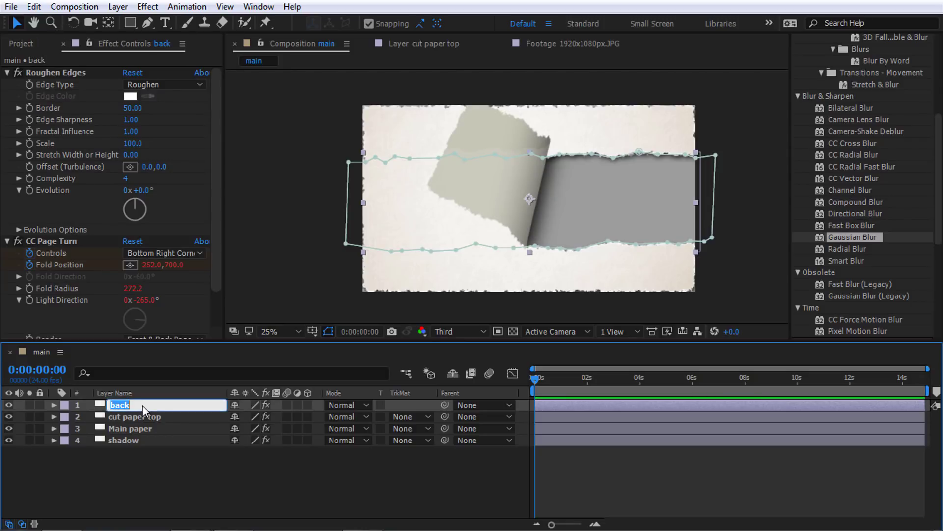
pyautogui.press('Right')
pyautogui.write('paper')
pyautogui.press('Return')
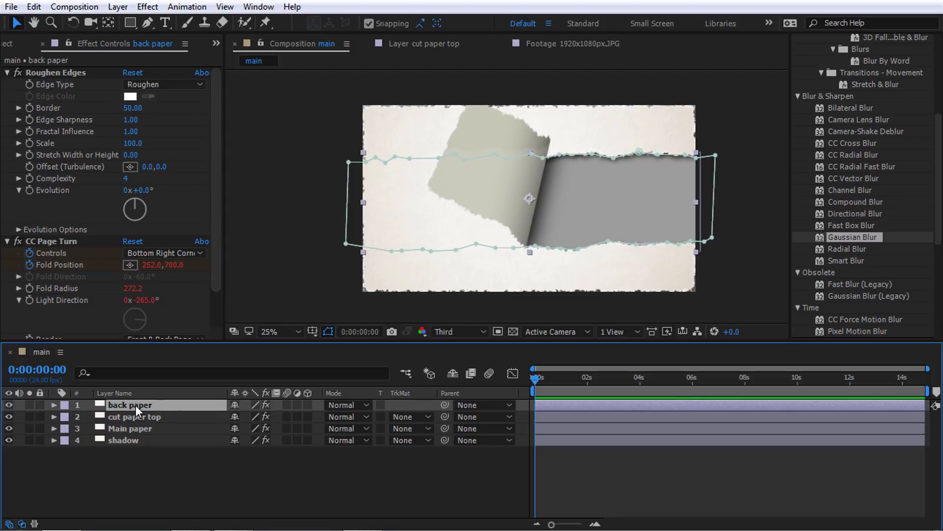
# Move back paper to the bottom of the stack and add 1920x1080px.JPG from the Project panel beneath it.
pyautogui.moveTo(136, 405); pyautogui.dragTo(169, 459)
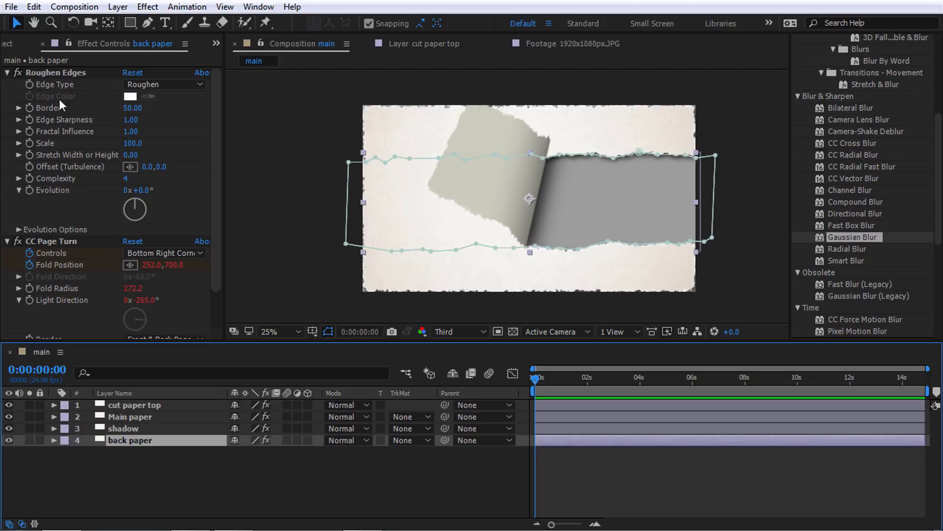
pyautogui.click(7, 43)
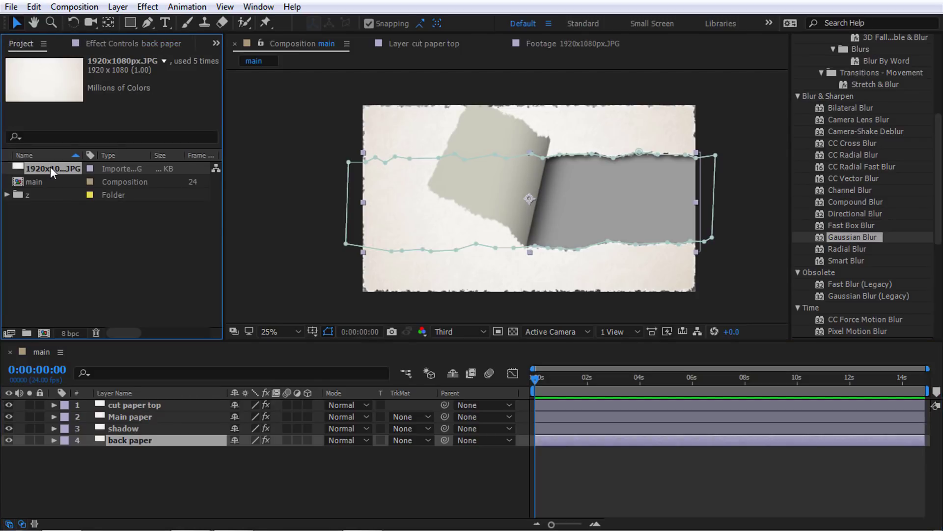
pyautogui.moveTo(42, 166); pyautogui.dragTo(167, 464)
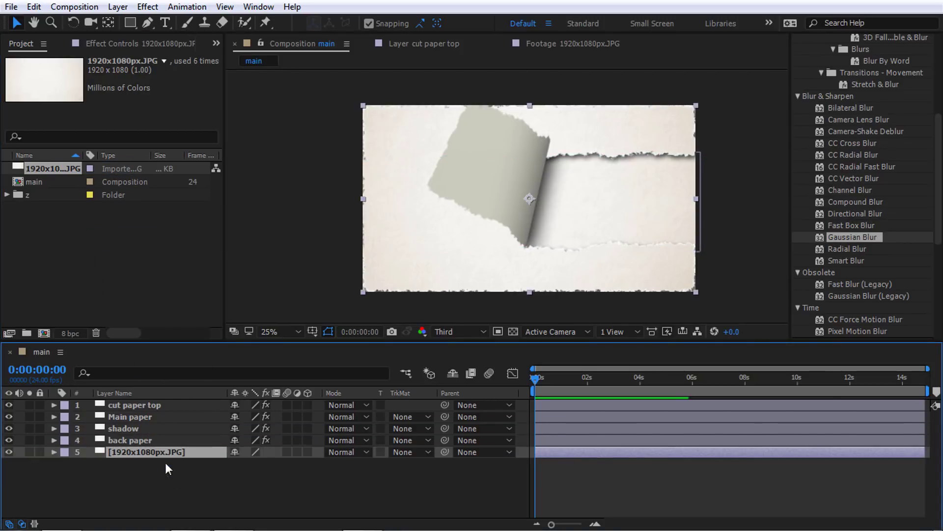
# Try setting cut paper top's CC Page Turn Back Page to back paper with masks only, then undo it.
pyautogui.click(142, 442)
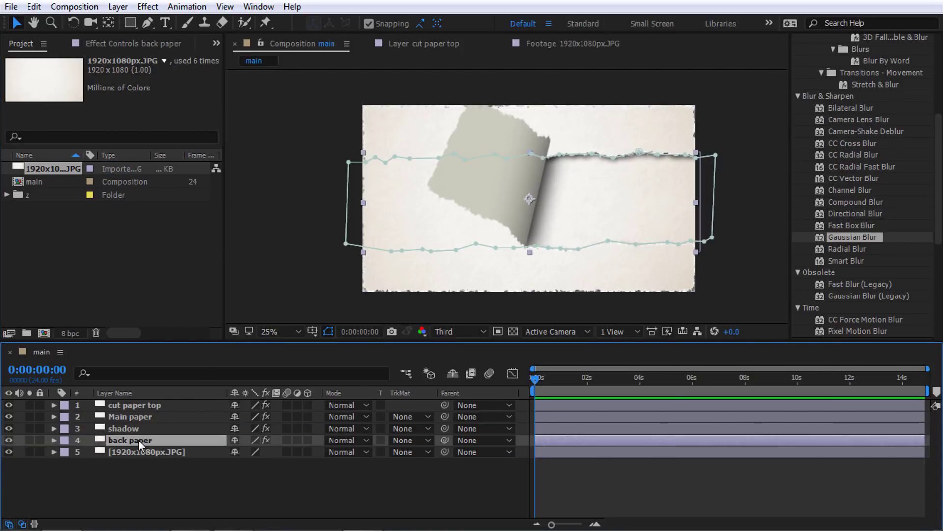
pyautogui.click(137, 405)
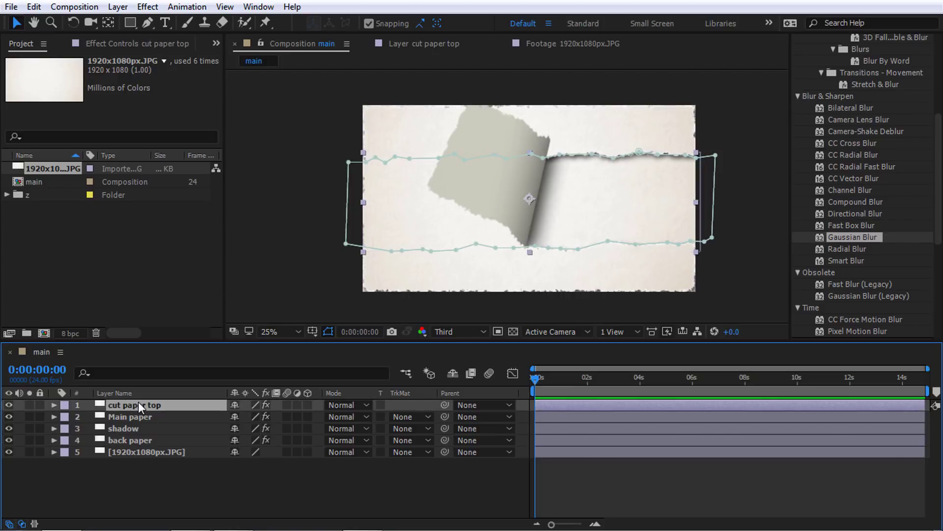
pyautogui.click(116, 44)
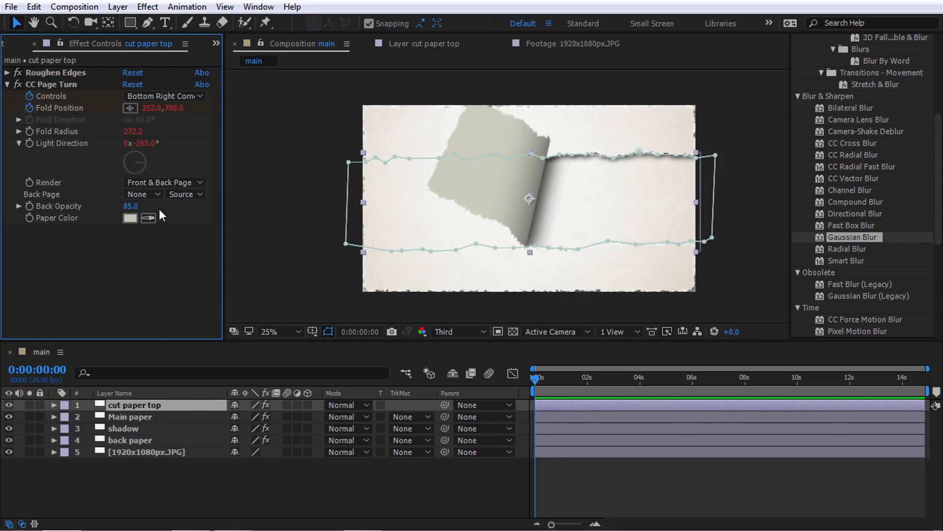
pyautogui.click(143, 193)
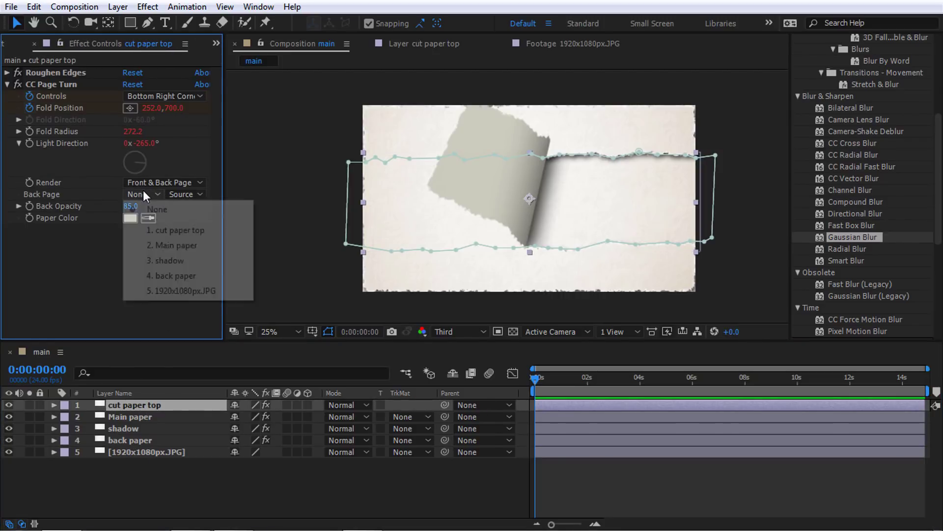
pyautogui.click(175, 274)
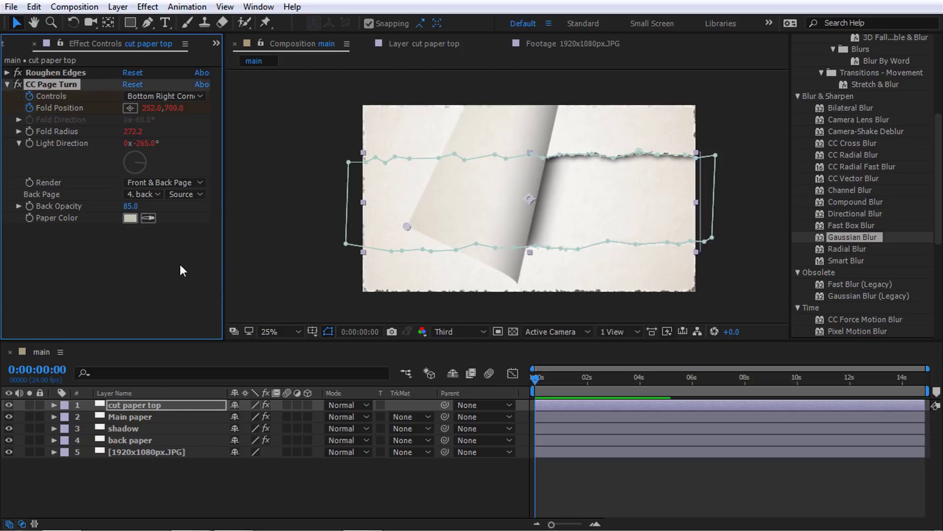
pyautogui.click(181, 195)
pyautogui.click(205, 228)
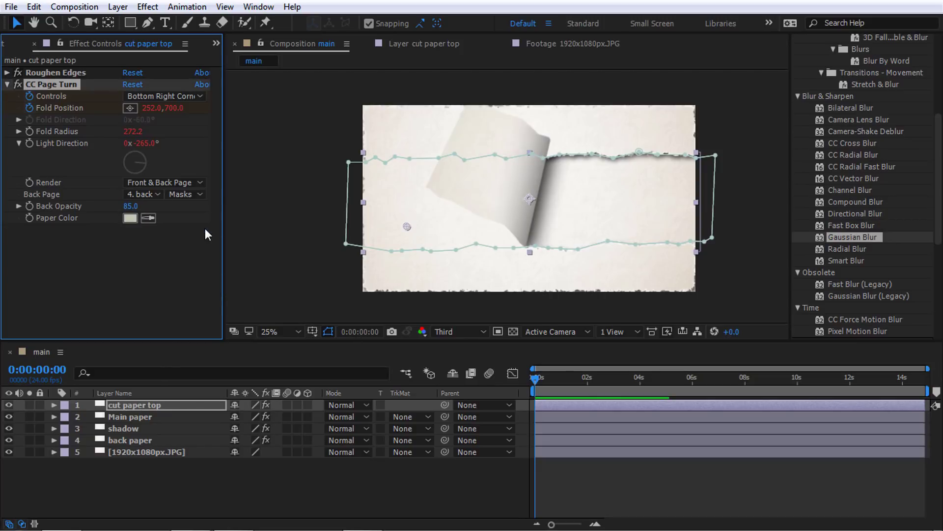
pyautogui.hotkey('ctrl', 'z')
pyautogui.hotkey('ctrl', 'z')
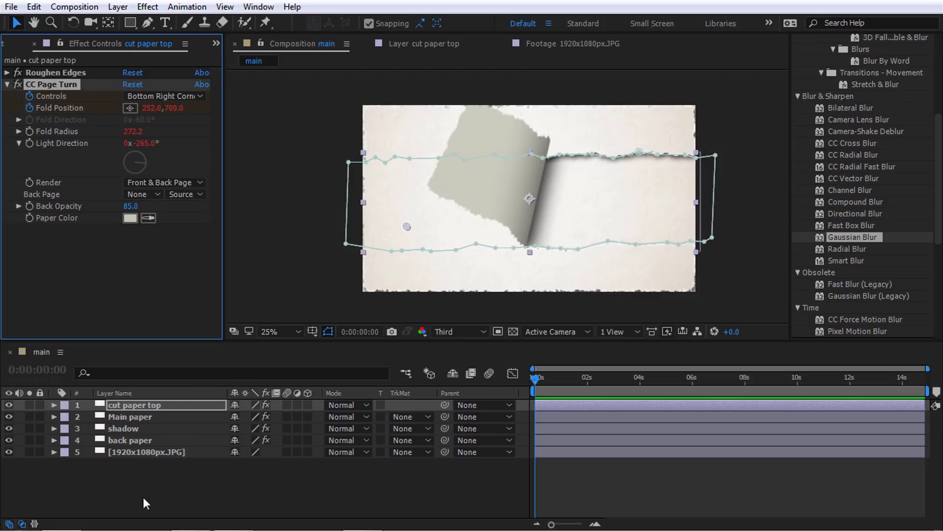
# Give the 1920x1080px.JPG layer a track matte using back paper's alpha.
pyautogui.click(137, 440)
pyautogui.click(131, 451)
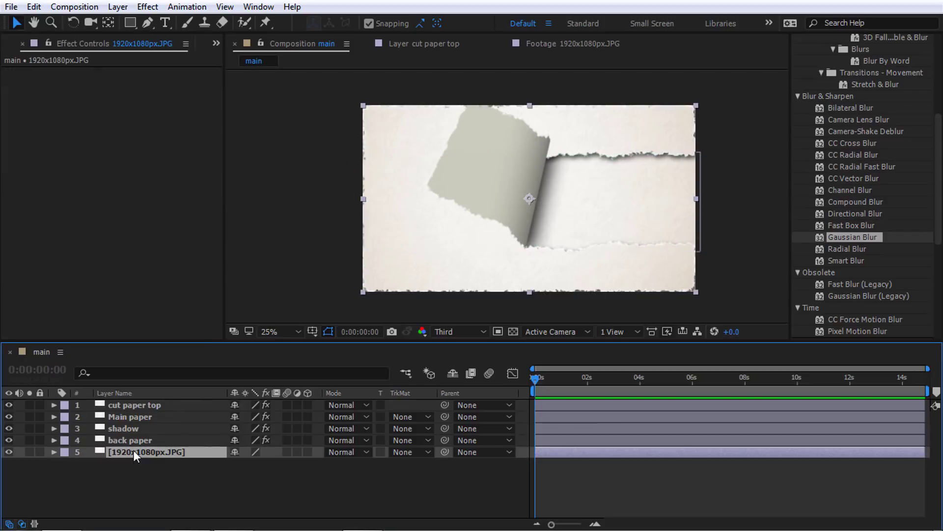
pyautogui.click(134, 440)
pyautogui.click(130, 452)
pyautogui.click(420, 452)
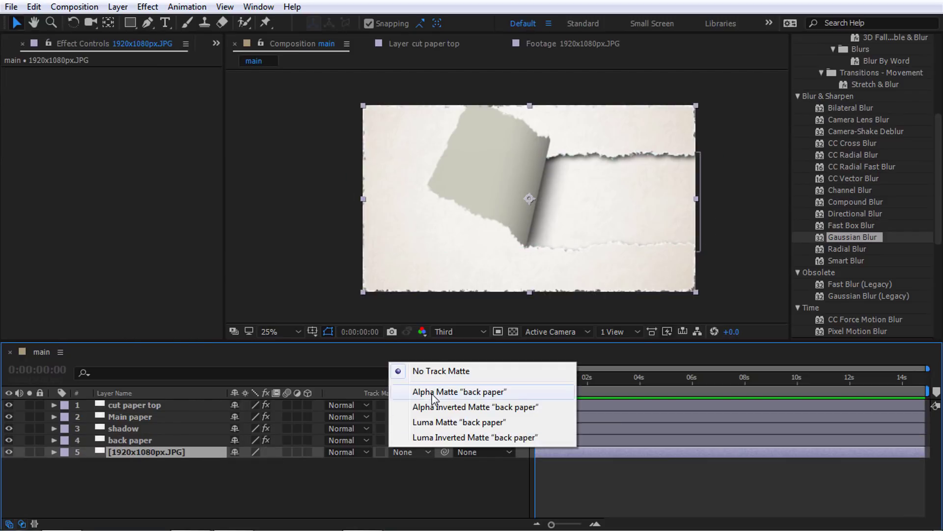
pyautogui.click(472, 392)
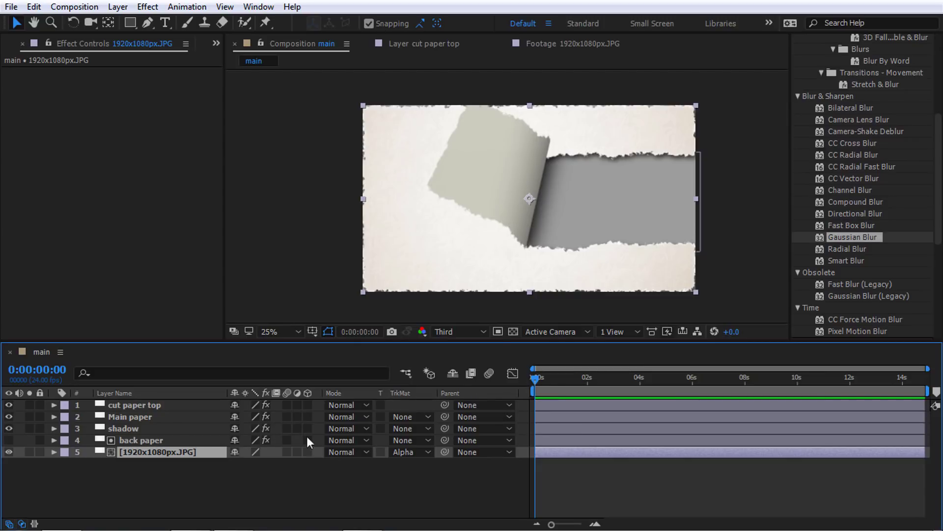
# Pre-compose back paper and the JPG into a composition named 'back paper'.
pyautogui.click(147, 441)
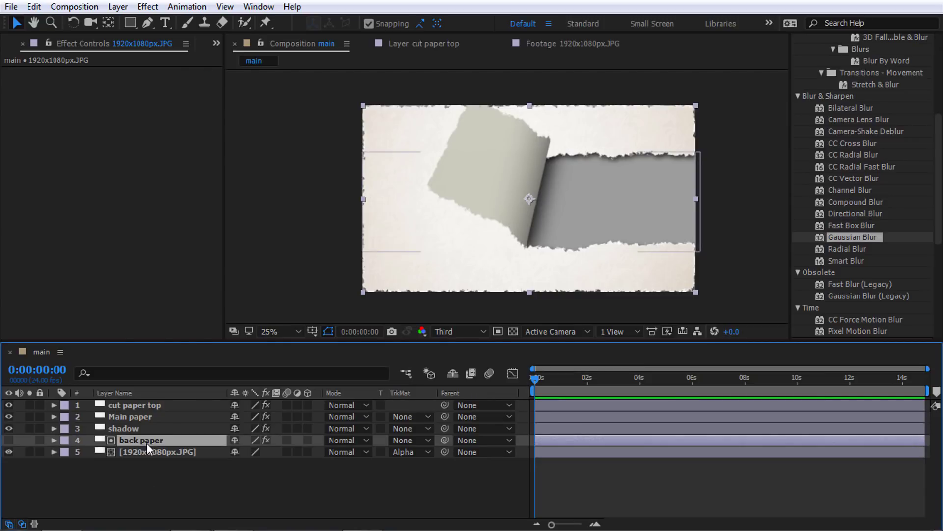
pyautogui.keyDown('shift'); pyautogui.click(148, 449); pyautogui.keyUp('shift')
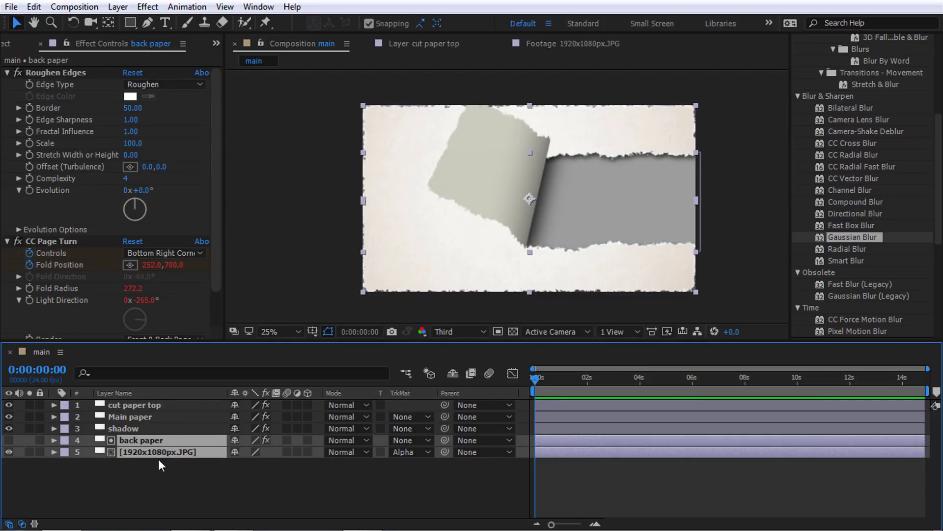
pyautogui.hotkey('ctrl', 'shift', 'c')
pyautogui.write('ba')
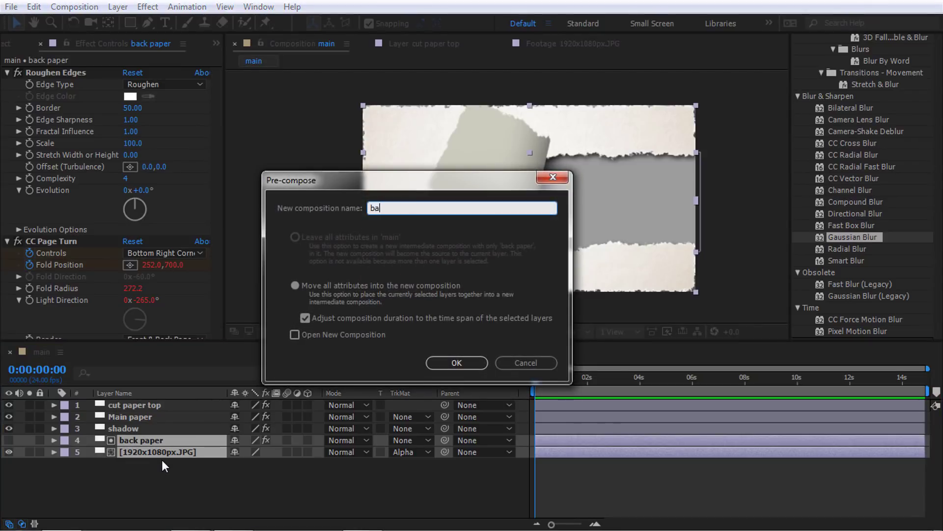
pyautogui.write('ck paper')
pyautogui.press('Return')
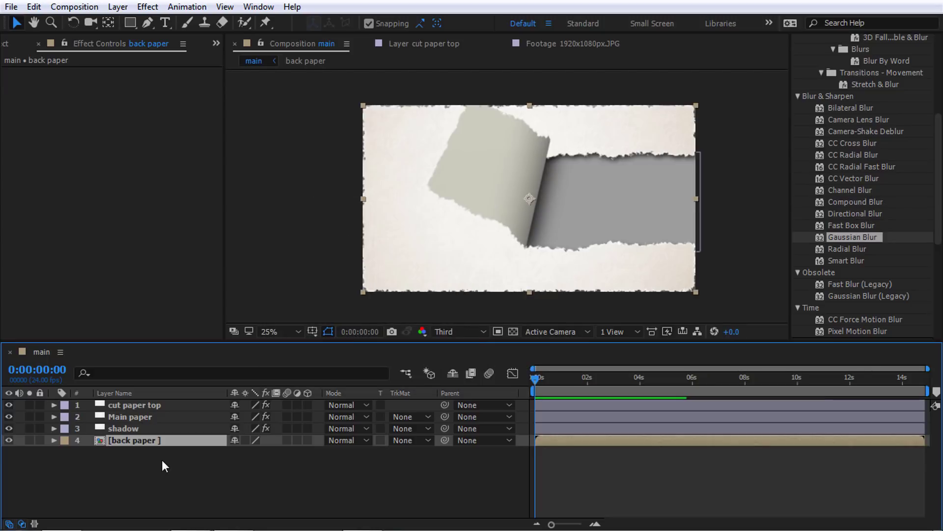
# Set cut paper top's CC Page Turn Back Page to the back paper precomp layer.
pyautogui.click(137, 405)
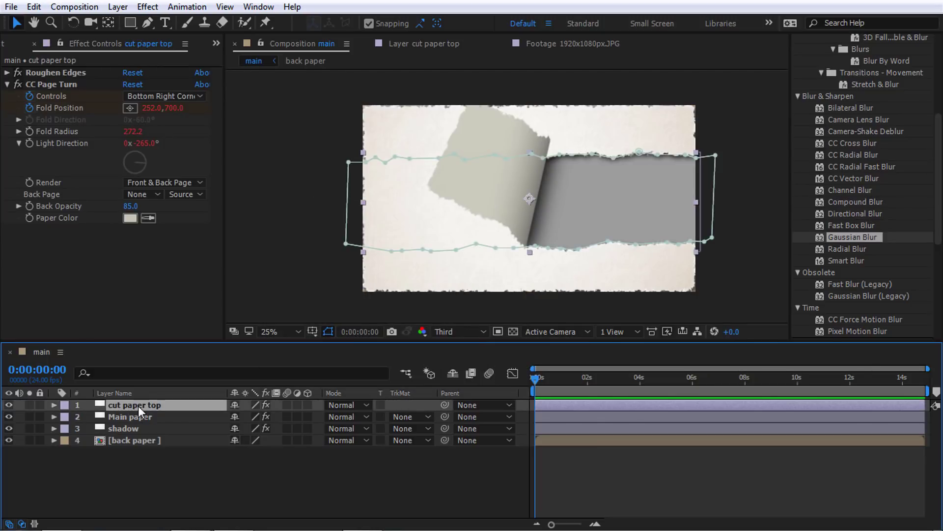
pyautogui.click(146, 195)
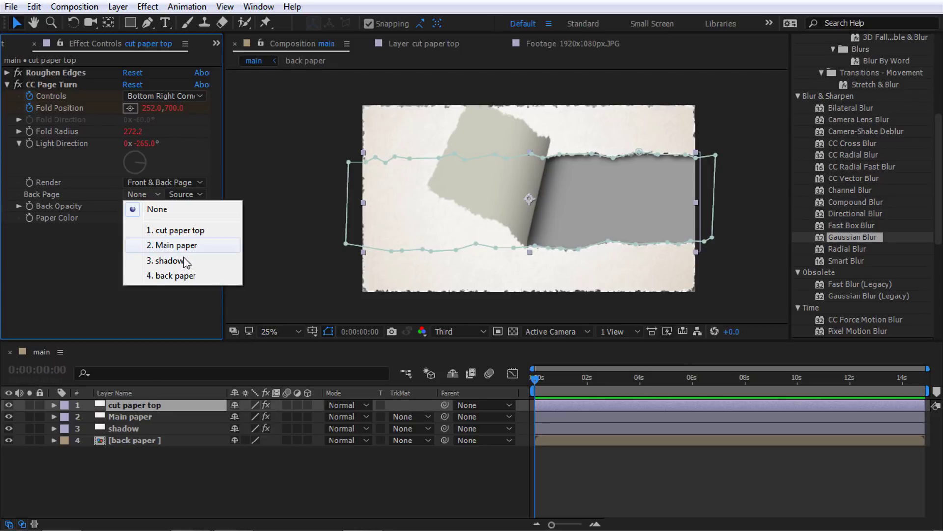
pyautogui.click(182, 276)
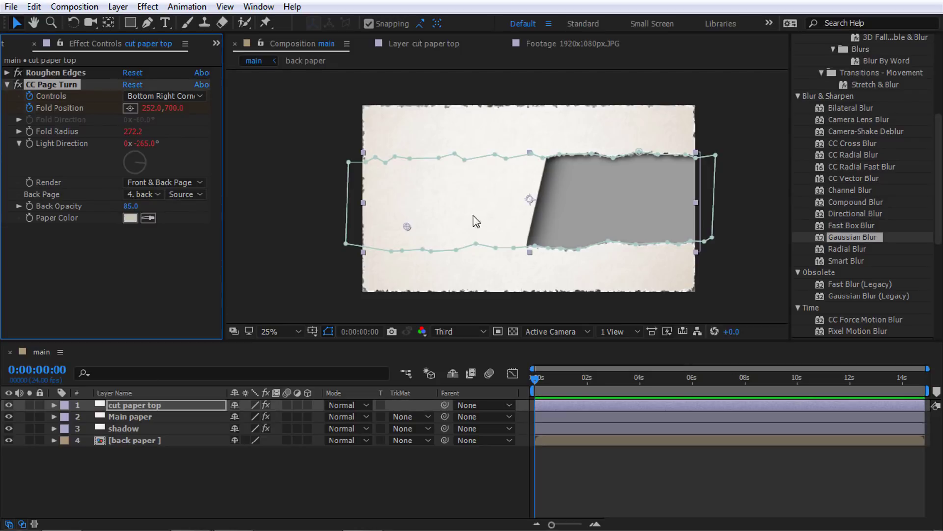
# Inside the back paper precomp, switch off the CC Page Turn effect on the back paper layer.
pyautogui.doubleClick(138, 437)
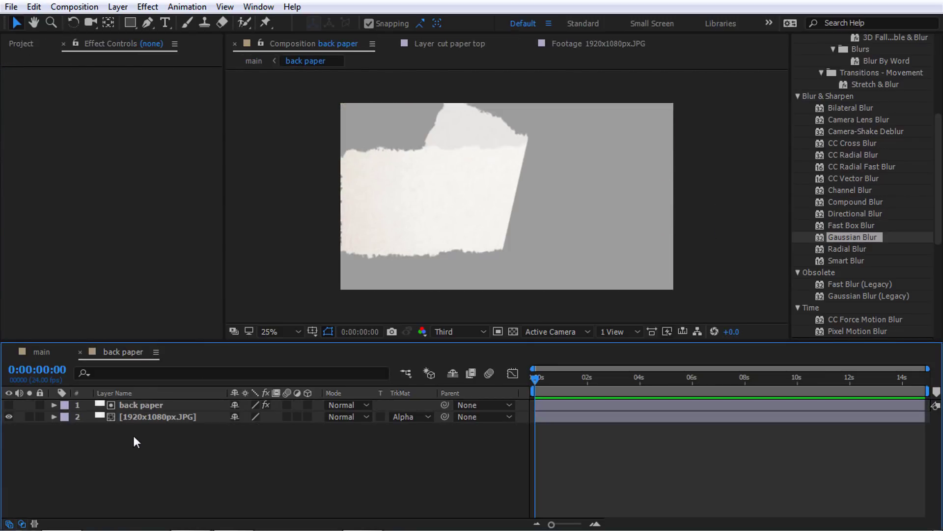
pyautogui.click(138, 406)
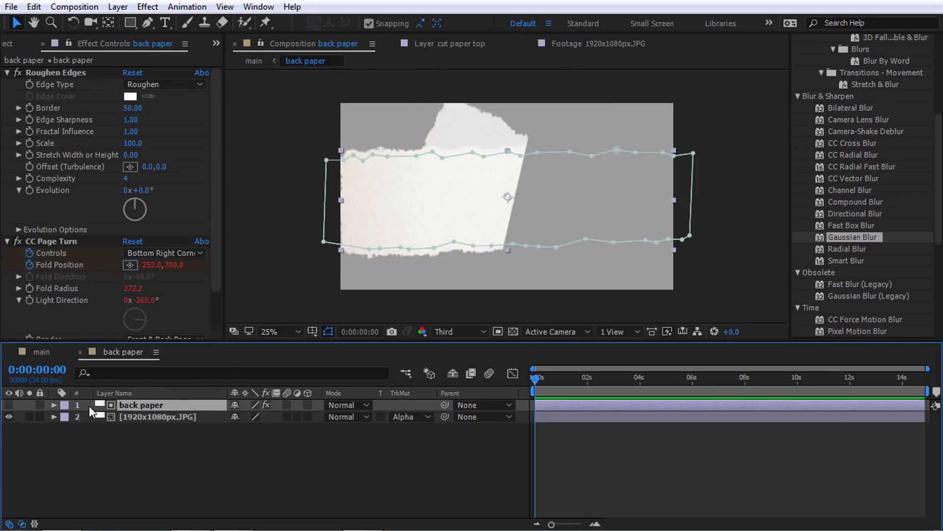
pyautogui.click(55, 239)
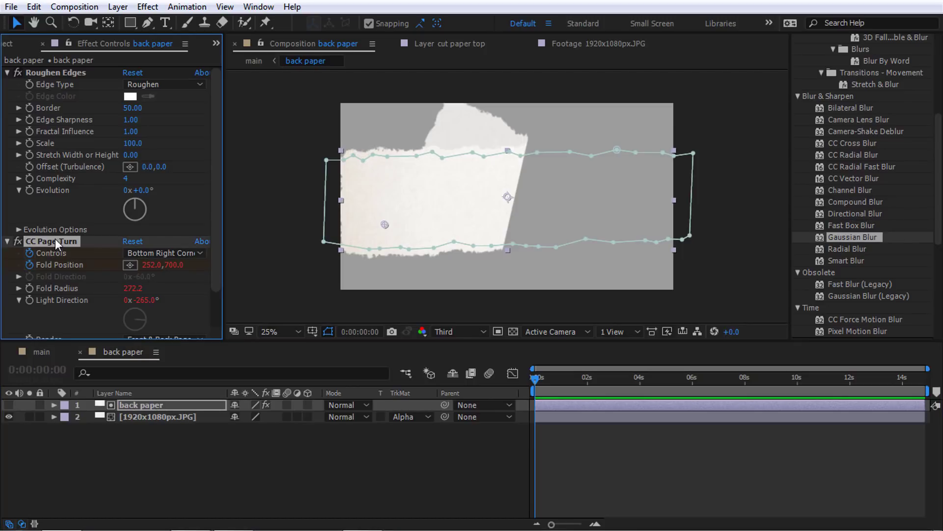
pyautogui.click(18, 241)
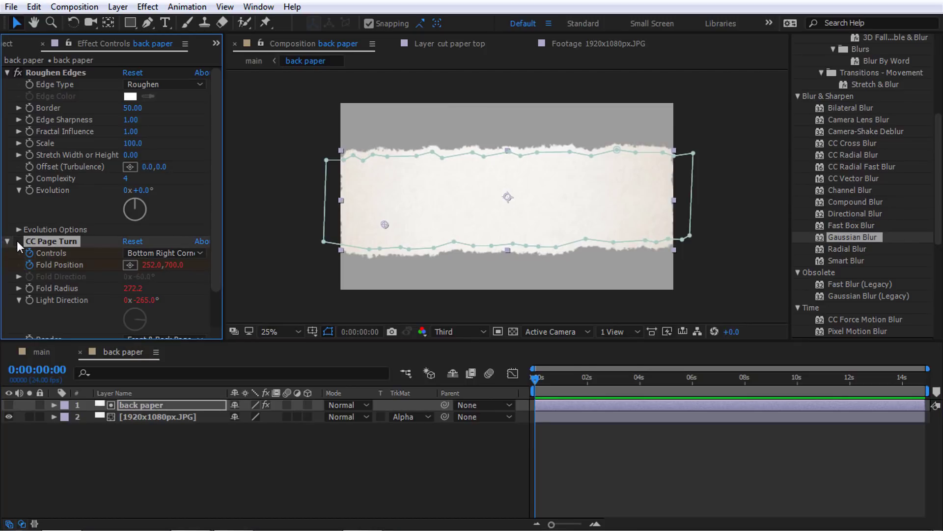
# Apply Hue/Saturation to the JPG with Master Lightness -22, then return to the main composition.
pyautogui.click(163, 417)
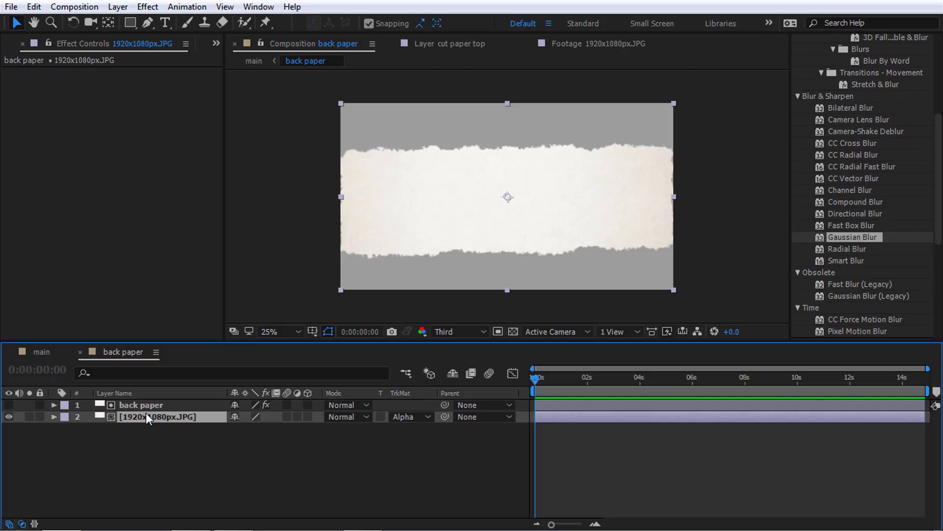
pyautogui.scroll(6, 900, 141)
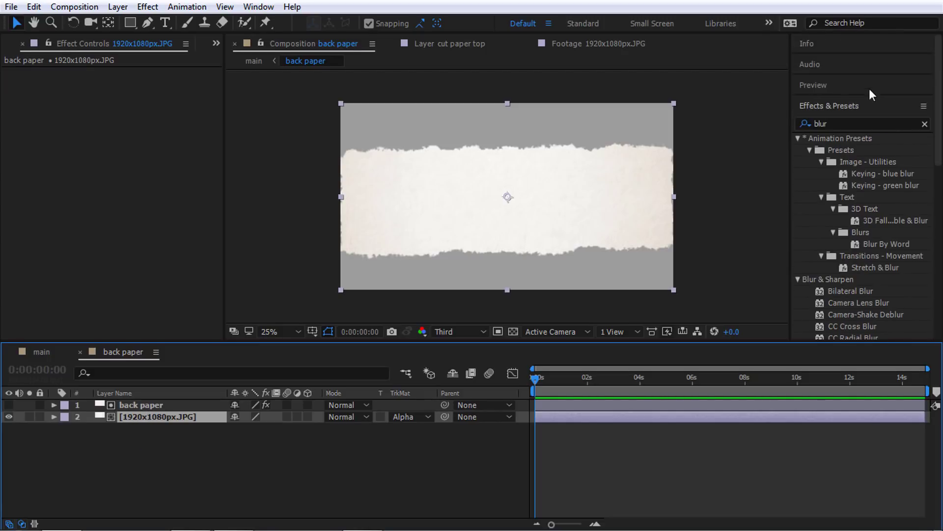
pyautogui.click(850, 121)
pyautogui.write('hue')
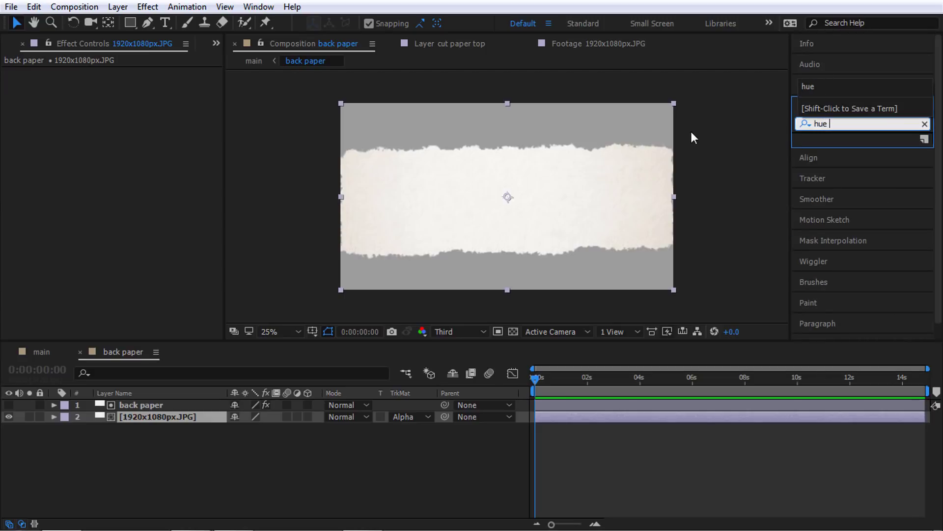
pyautogui.press('BackSpace')
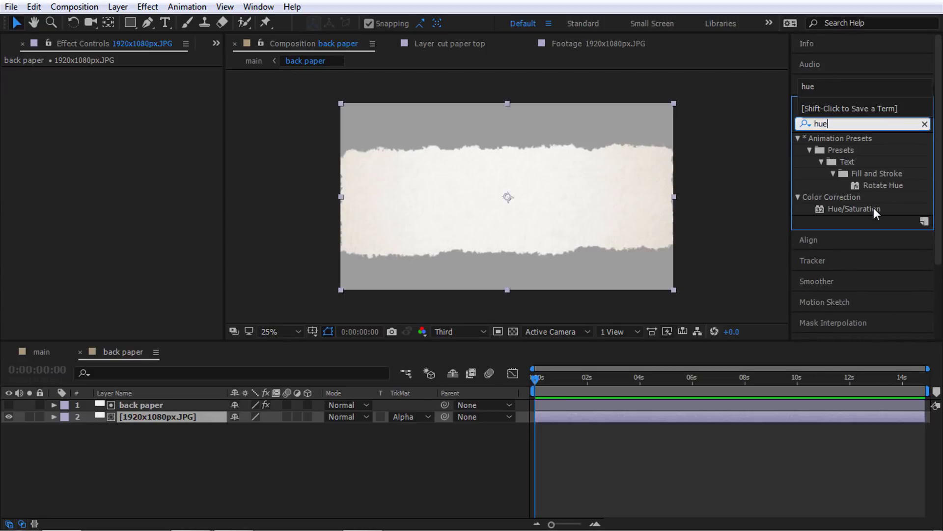
pyautogui.moveTo(874, 208); pyautogui.dragTo(189, 417)
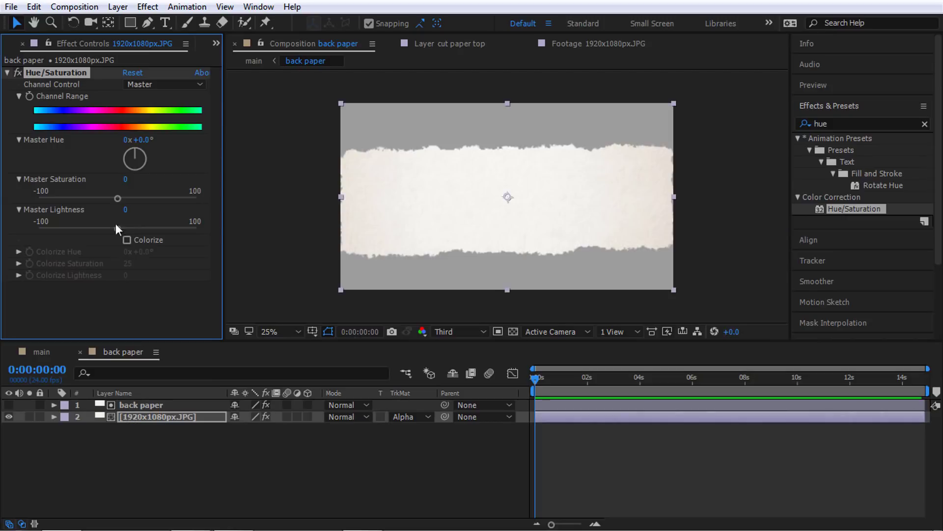
pyautogui.moveTo(118, 229); pyautogui.dragTo(101, 231)
pyautogui.press('Tab')
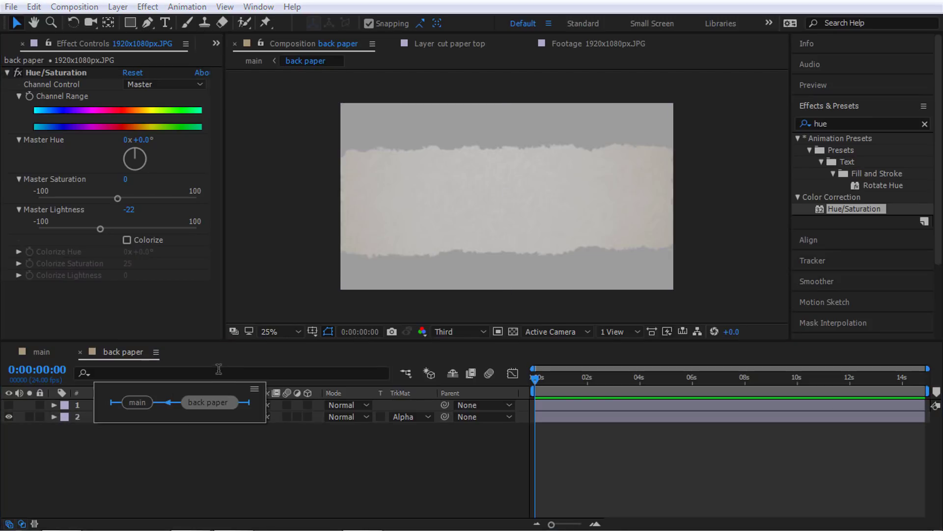
pyautogui.click(137, 402)
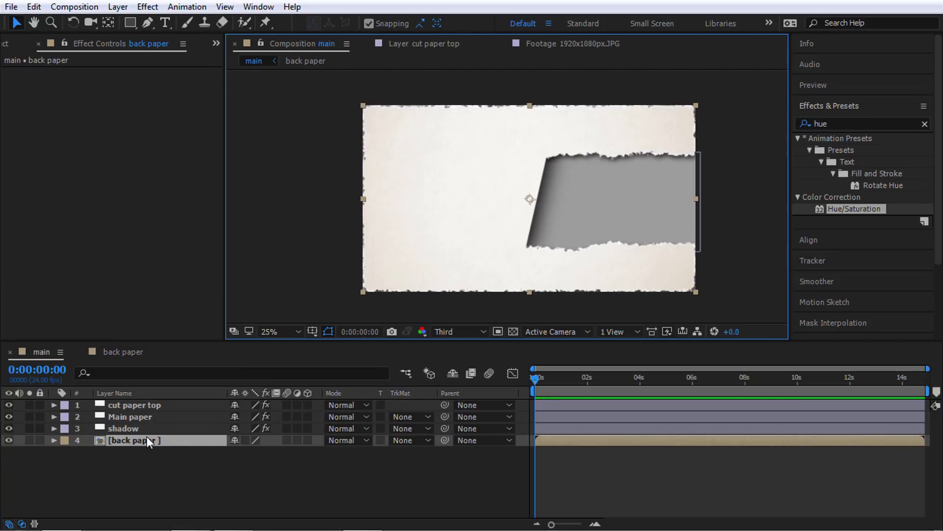
# Drag cut paper top's CC Page Turn fold to the strip's right end at 1896,756, flattening it.
pyautogui.moveTo(531, 376); pyautogui.dragTo(549, 377)
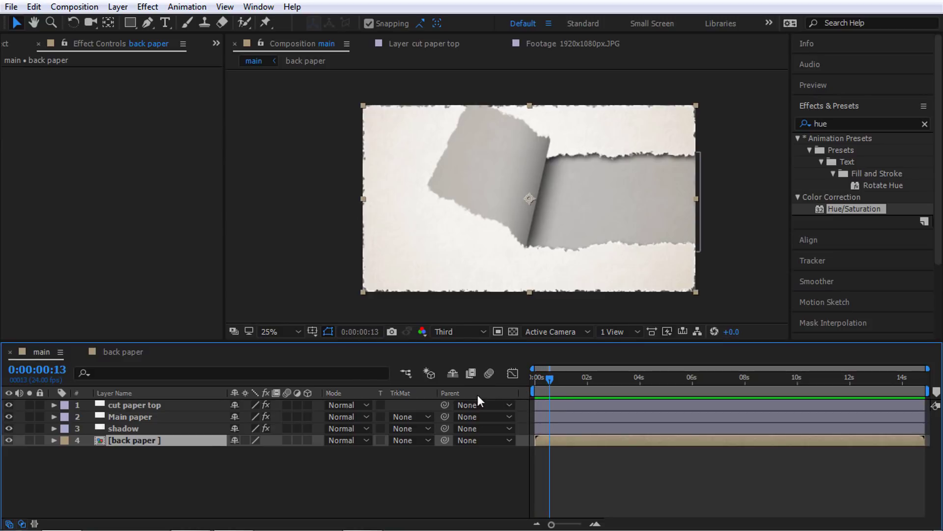
pyautogui.click(136, 404)
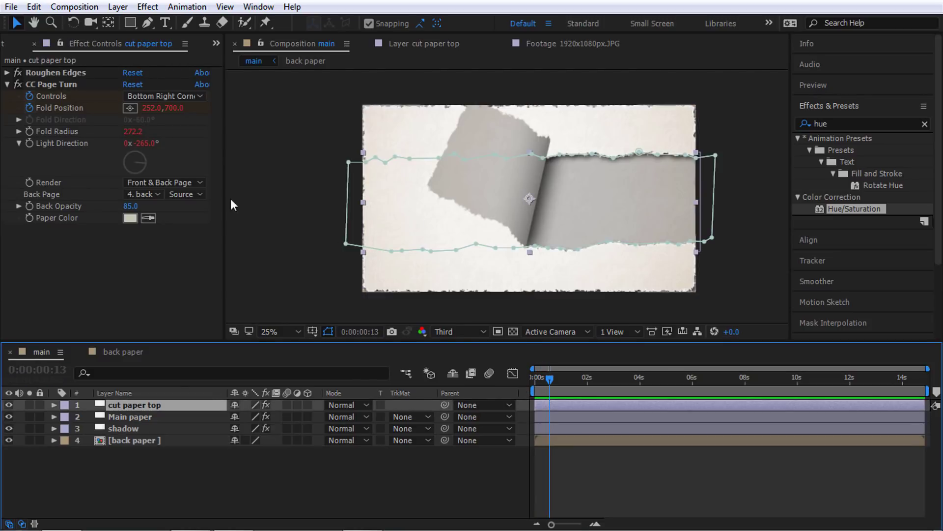
pyautogui.click(119, 107)
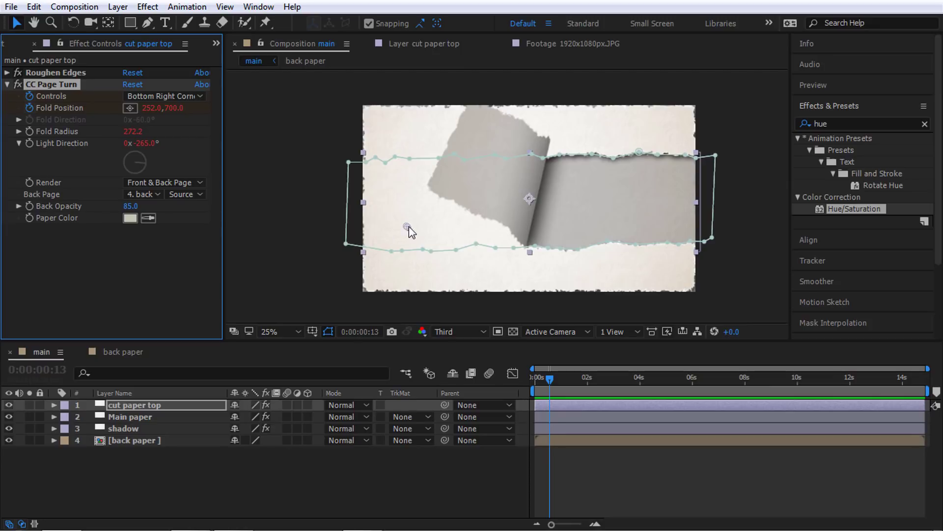
pyautogui.moveTo(407, 227)
pyautogui.mouseDown()
pyautogui.moveTo(644, 236)
pyautogui.moveTo(297, 238)
pyautogui.mouseUp()
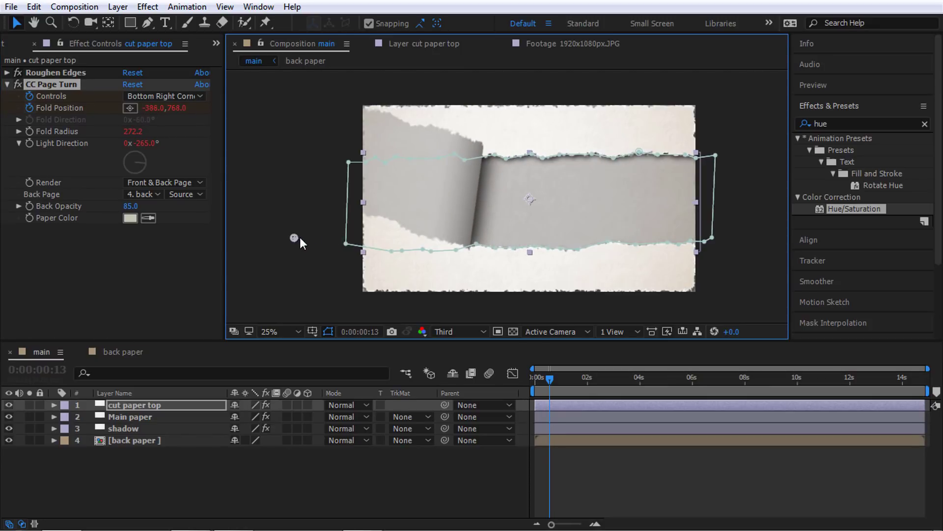
pyautogui.moveTo(298, 239)
pyautogui.mouseDown()
pyautogui.moveTo(639, 231)
pyautogui.moveTo(46, 281)
pyautogui.moveTo(478, 236)
pyautogui.moveTo(719, 240)
pyautogui.moveTo(654, 224)
pyautogui.moveTo(688, 228)
pyautogui.mouseUp()
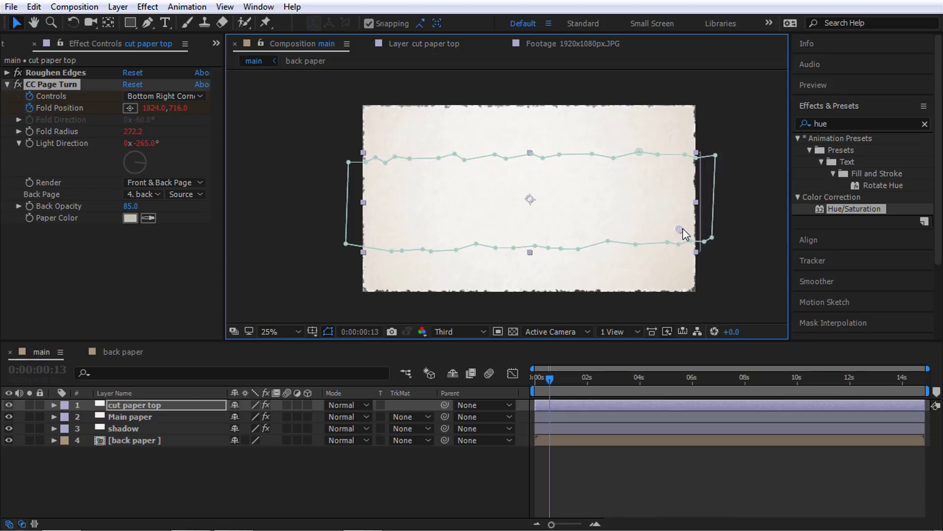
pyautogui.click(60, 108)
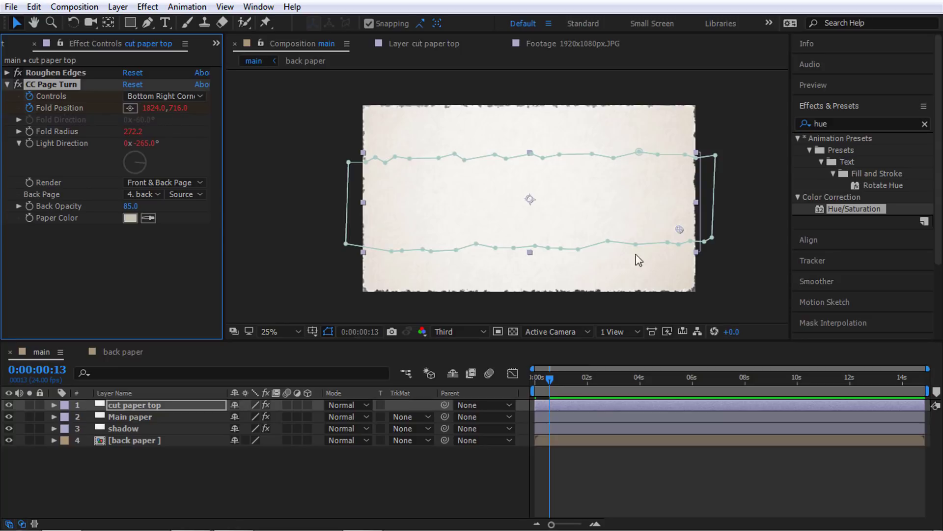
pyautogui.moveTo(679, 230); pyautogui.dragTo(691, 237)
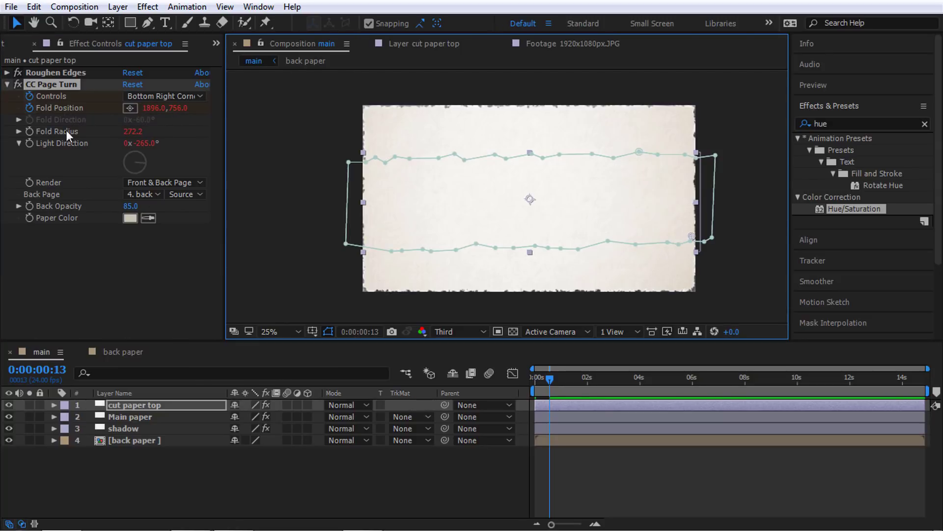
pyautogui.click(78, 109)
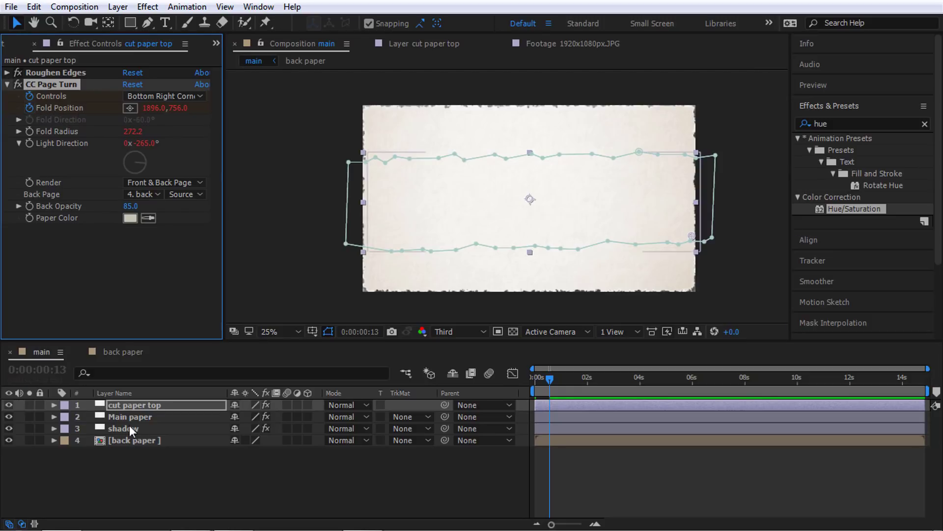
# Show the Fold Position keyframe with U, move it toward the start, and return the playhead to the first frame.
pyautogui.click(126, 405)
pyautogui.click(54, 405)
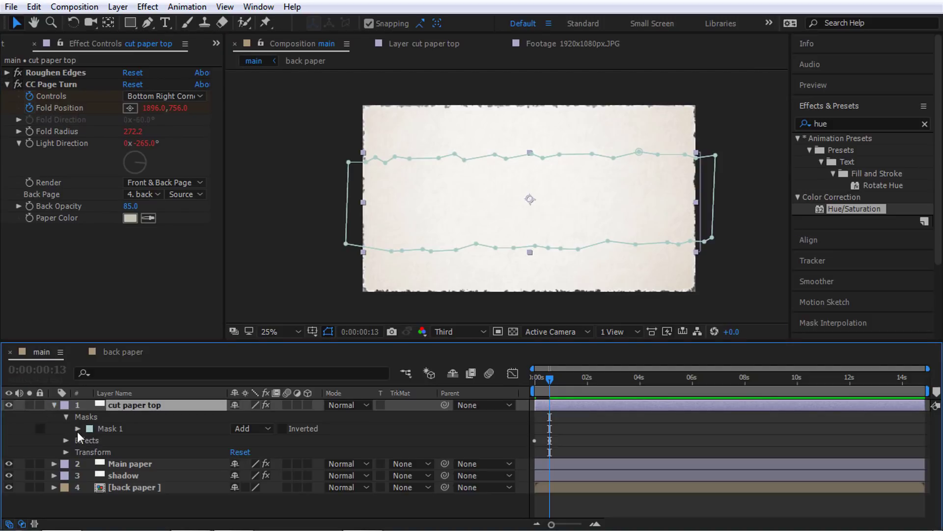
pyautogui.click(137, 405)
pyautogui.press('u')
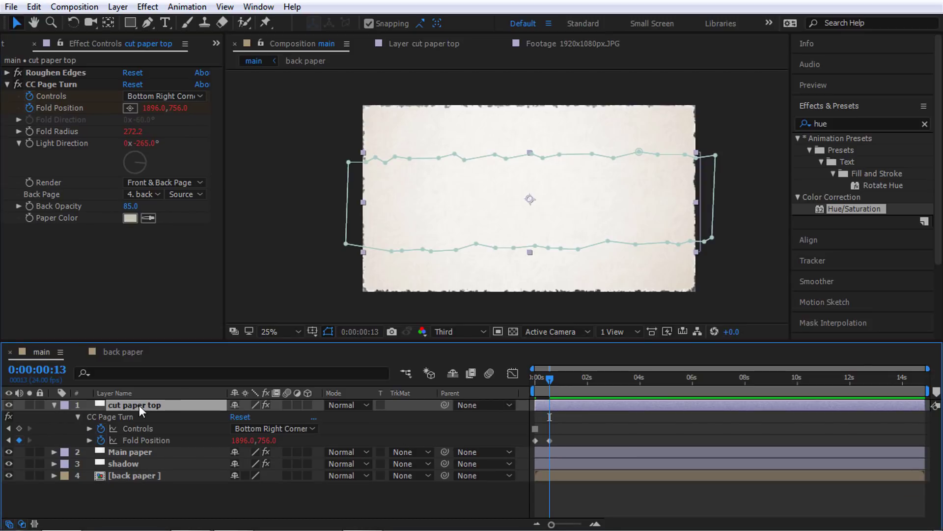
pyautogui.click(184, 439)
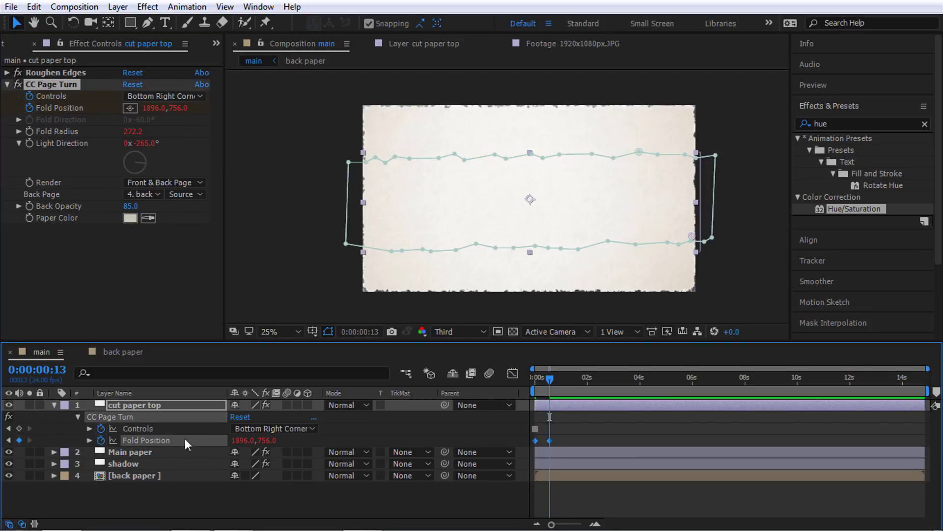
pyautogui.moveTo(547, 442); pyautogui.dragTo(535, 444)
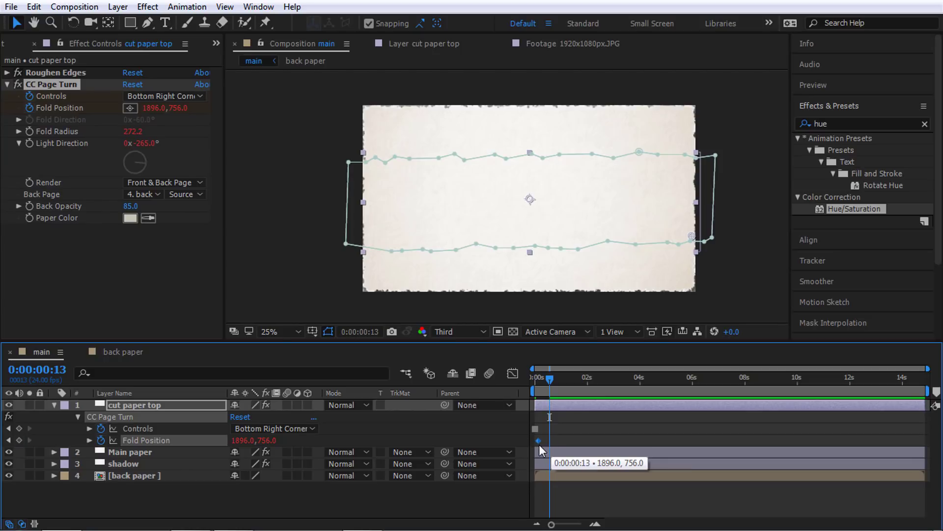
pyautogui.moveTo(549, 388); pyautogui.dragTo(528, 388)
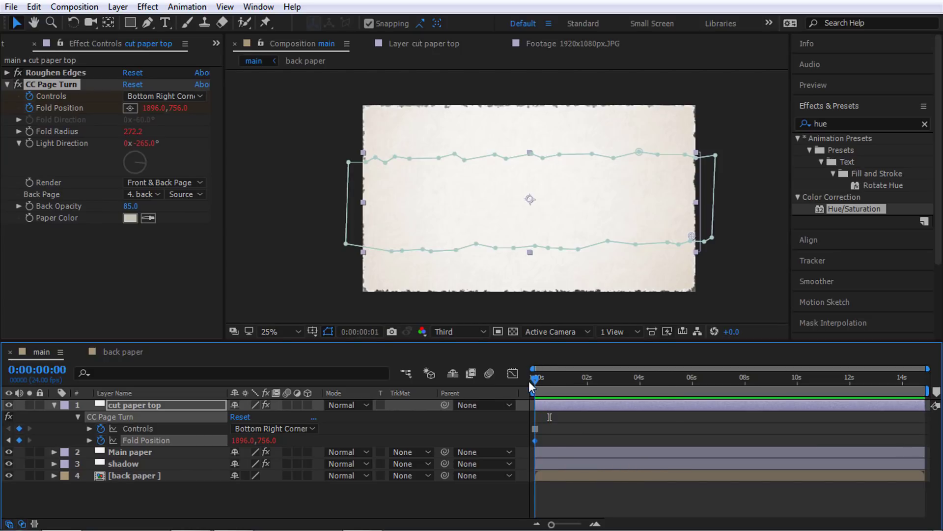
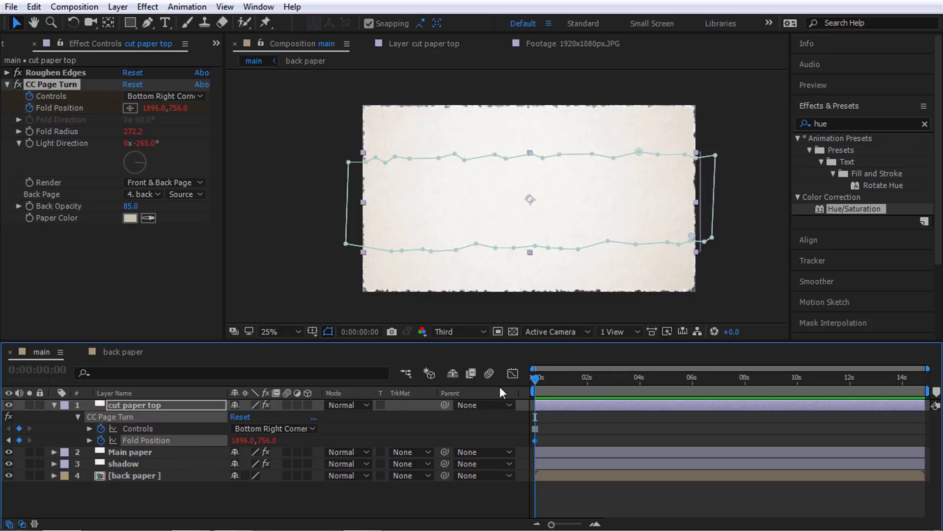
# At about 4 seconds, drag the CC Page Turn fold past the left edge to keyframe Fold Position.
pyautogui.moveTo(555, 379); pyautogui.dragTo(642, 380)
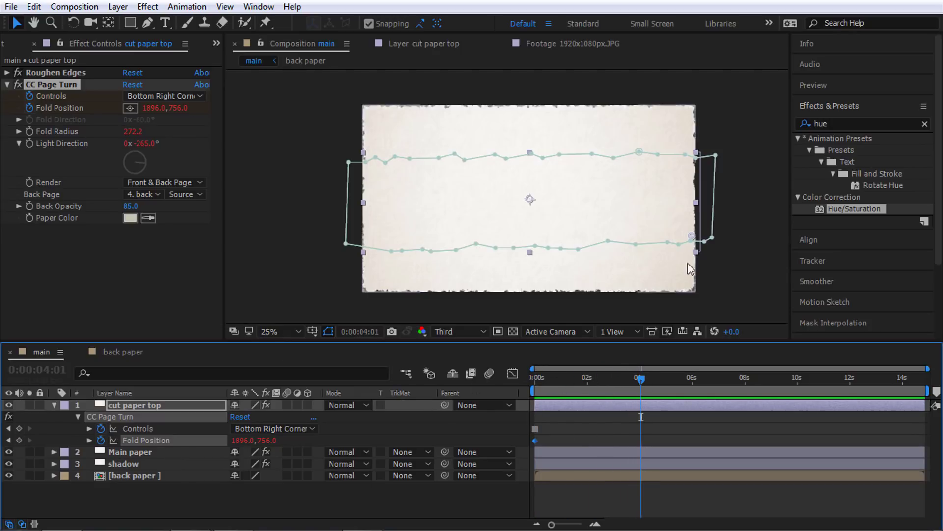
pyautogui.moveTo(692, 236); pyautogui.dragTo(256, 196)
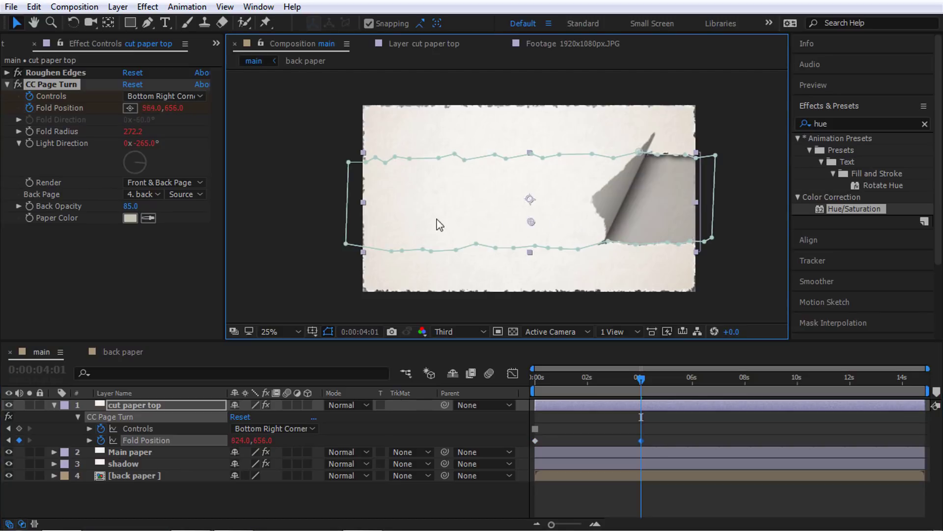
pyautogui.press(',')
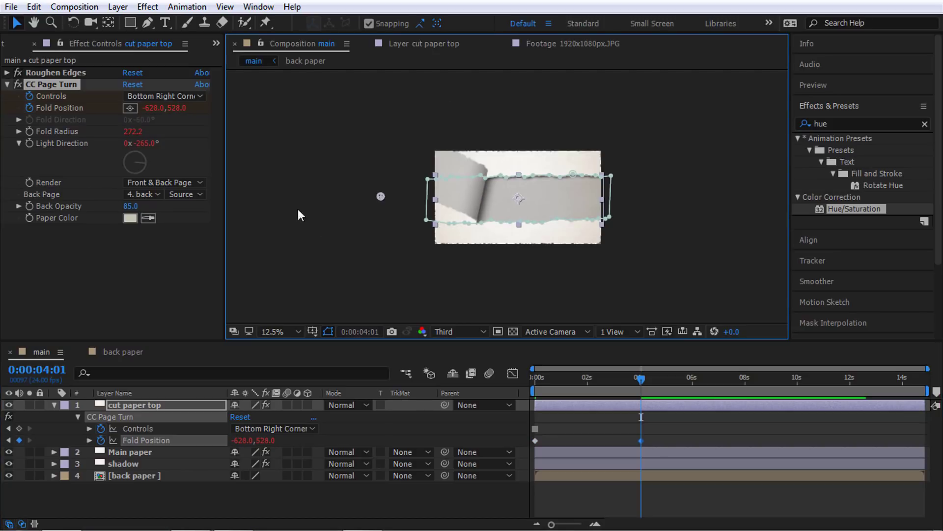
pyautogui.moveTo(381, 196); pyautogui.dragTo(256, 173)
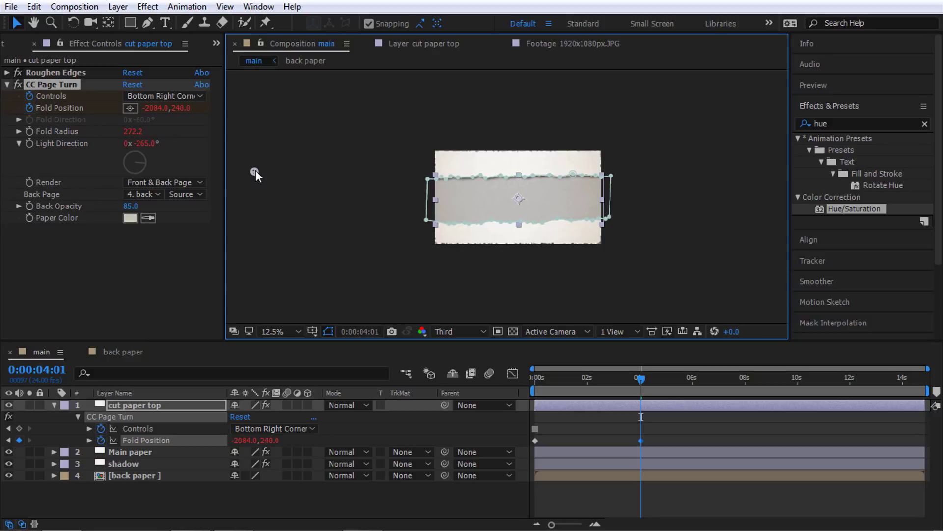
# Scrub from the start to preview the paper curling away to the left.
pyautogui.moveTo(614, 377); pyautogui.dragTo(510, 376)
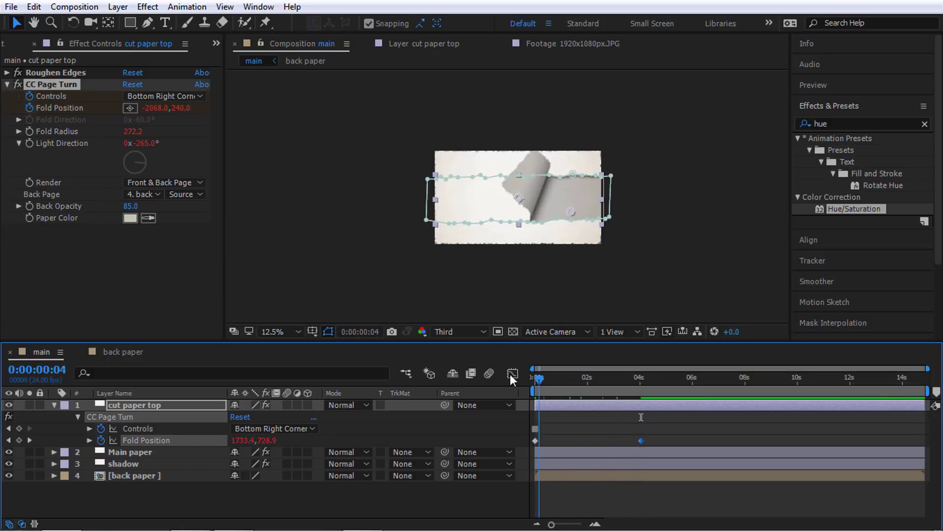
pyautogui.press('.')
pyautogui.press('.')
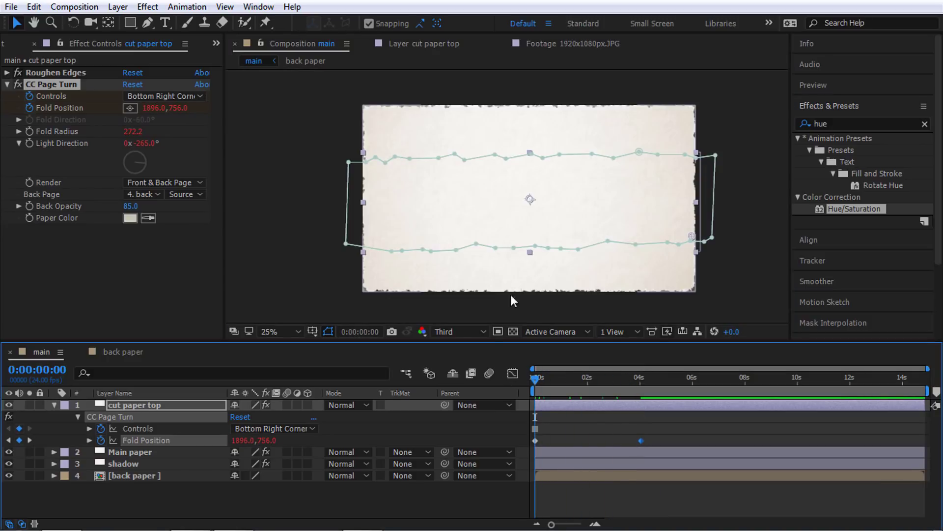
pyautogui.press(',')
pyautogui.moveTo(535, 381)
pyautogui.mouseDown()
pyautogui.moveTo(638, 400)
pyautogui.moveTo(534, 407)
pyautogui.moveTo(588, 382)
pyautogui.moveTo(642, 399)
pyautogui.moveTo(531, 409)
pyautogui.mouseUp()
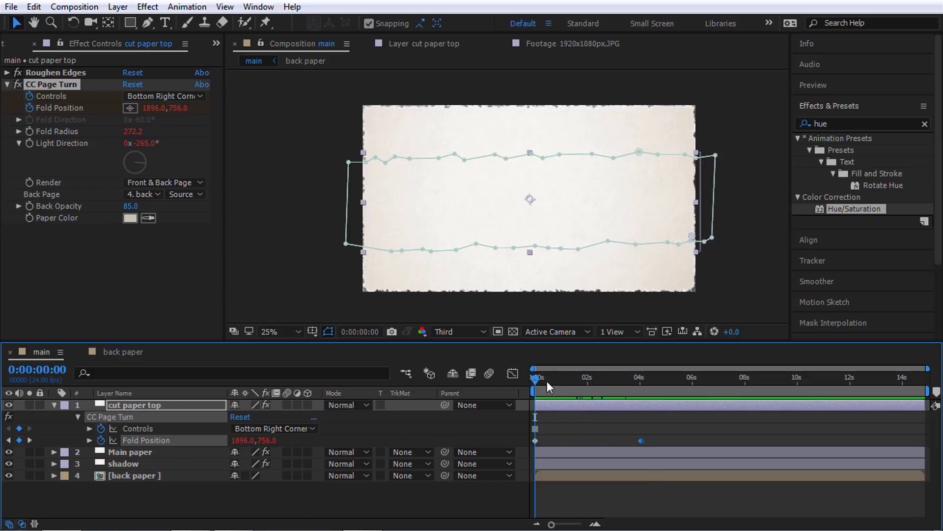
pyautogui.moveTo(538, 381); pyautogui.dragTo(589, 383)
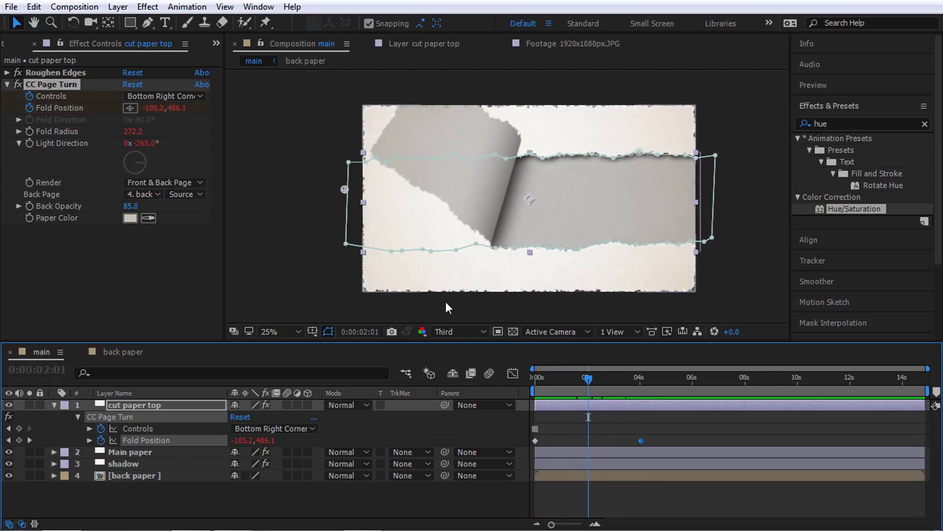
# Pre-compose the four paper layers into a new comp named paper fold comp.
pyautogui.click(55, 405)
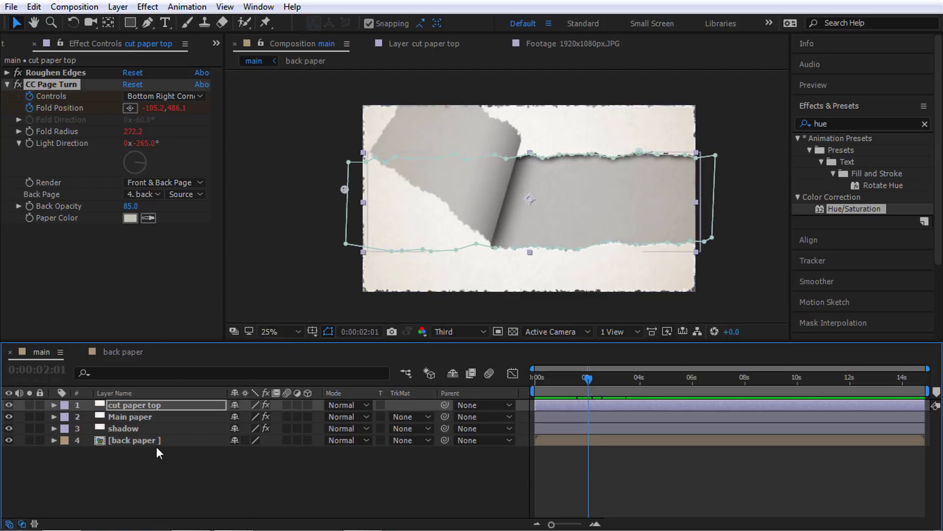
pyautogui.moveTo(156, 448); pyautogui.dragTo(184, 364)
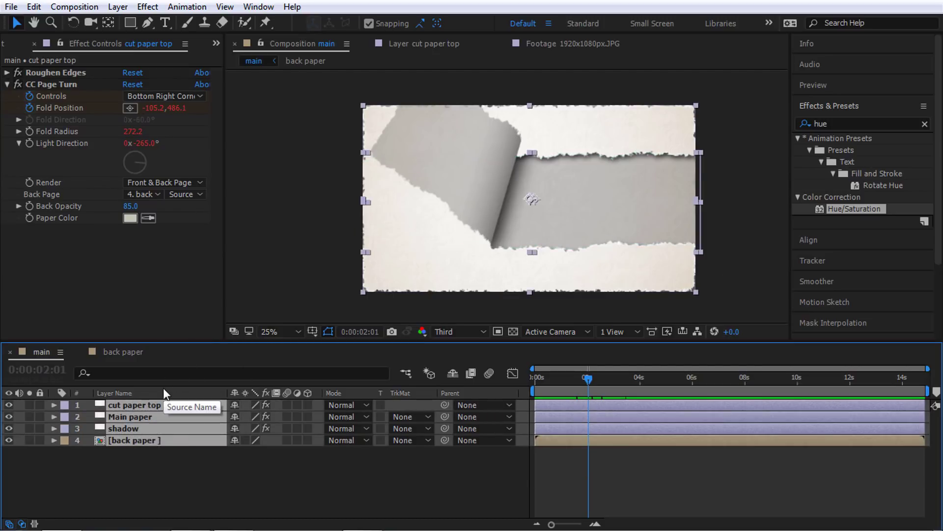
pyautogui.hotkey('ctrl', 'shift', 'c')
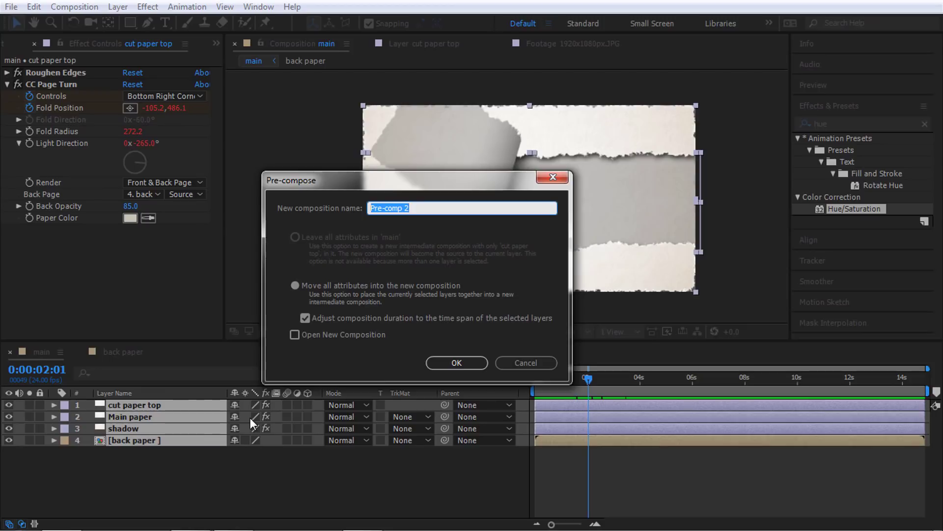
pyautogui.write('paper fold')
pyautogui.press('Return')
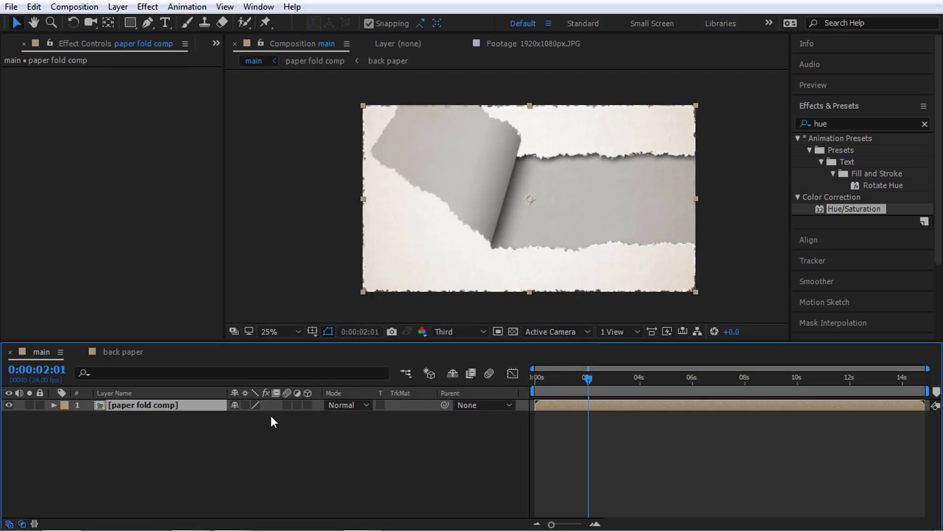
# Scale the paper fold comp layer to 103% and scrub to check the fold.
pyautogui.click(169, 408)
pyautogui.press('s')
pyautogui.moveTo(273, 418); pyautogui.dragTo(274, 418)
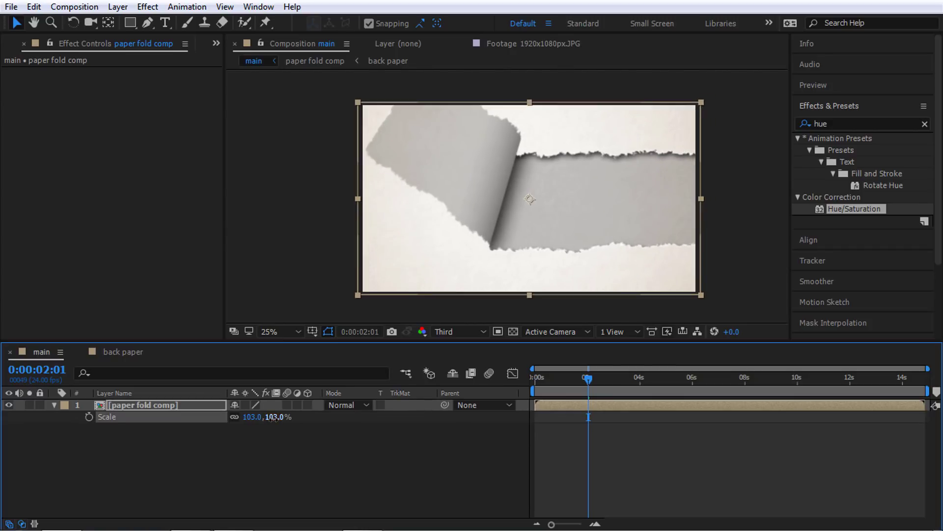
pyautogui.click(443, 493)
pyautogui.moveTo(553, 381)
pyautogui.mouseDown()
pyautogui.moveTo(604, 386)
pyautogui.moveTo(550, 391)
pyautogui.mouseUp()
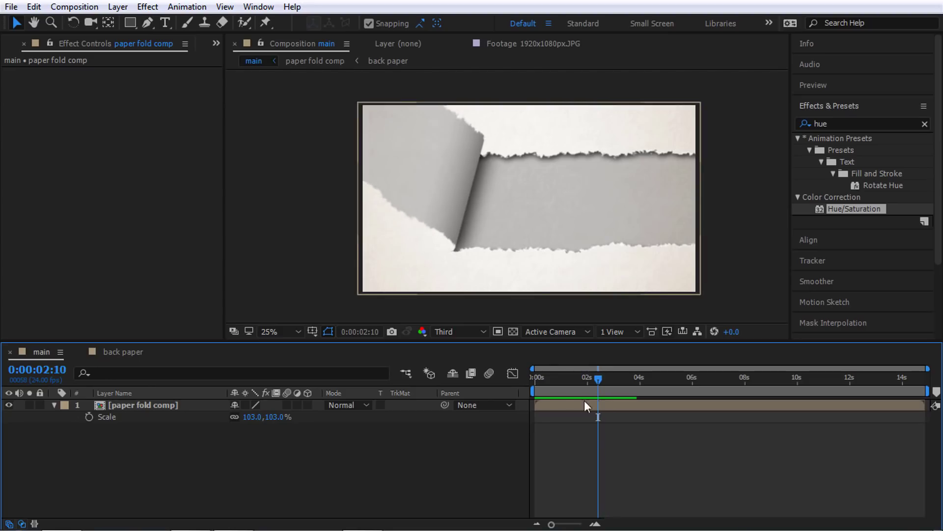
# Inside paper fold comp, add a text layer with the person's name in the torn strip.
pyautogui.doubleClick(140, 406)
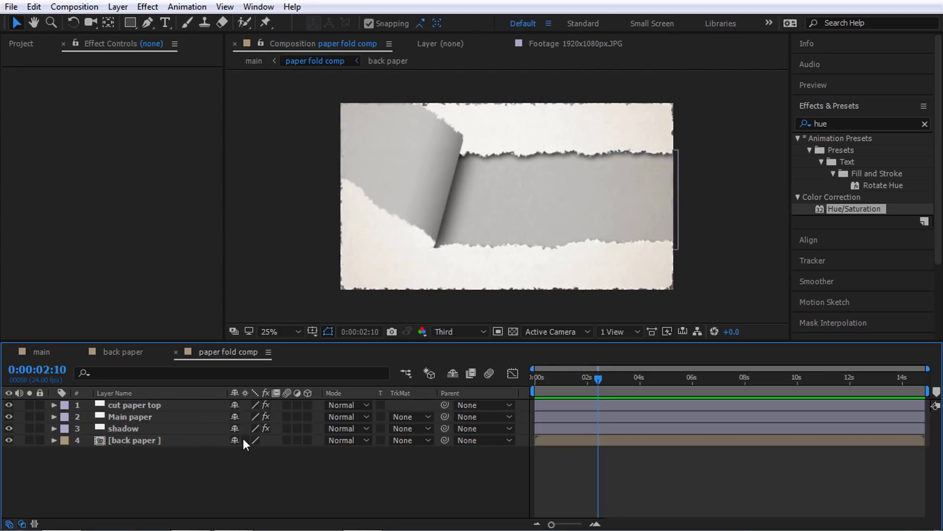
pyautogui.click(164, 22)
pyautogui.click(506, 204)
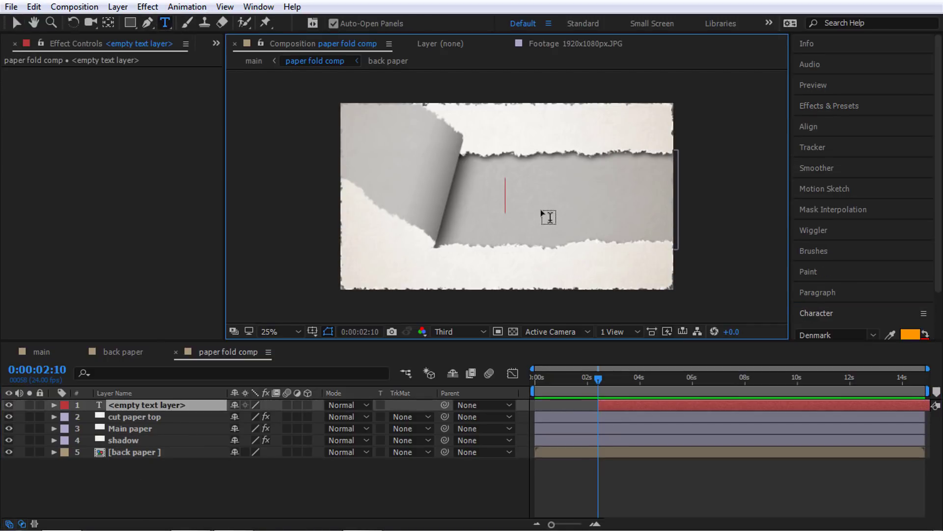
pyautogui.write('Snjay')
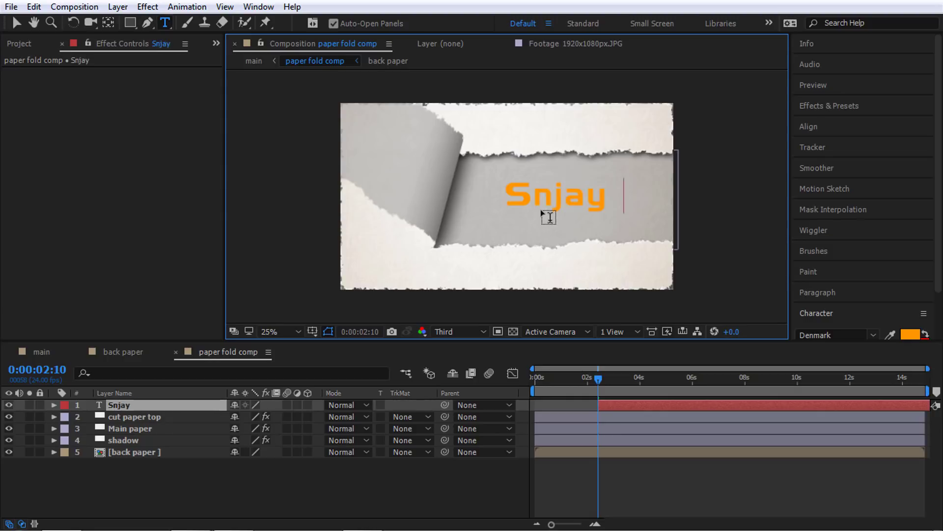
pyautogui.write(' Kumar Swami')
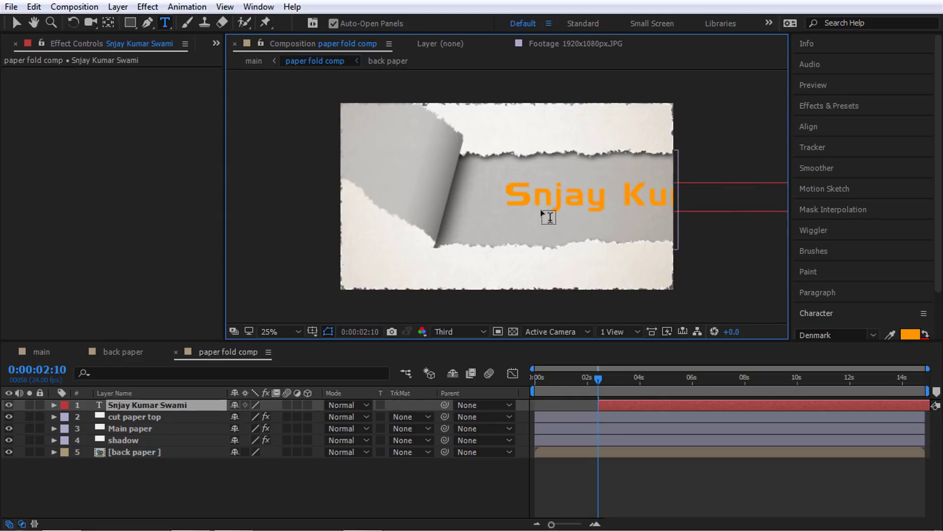
pyautogui.click(199, 471)
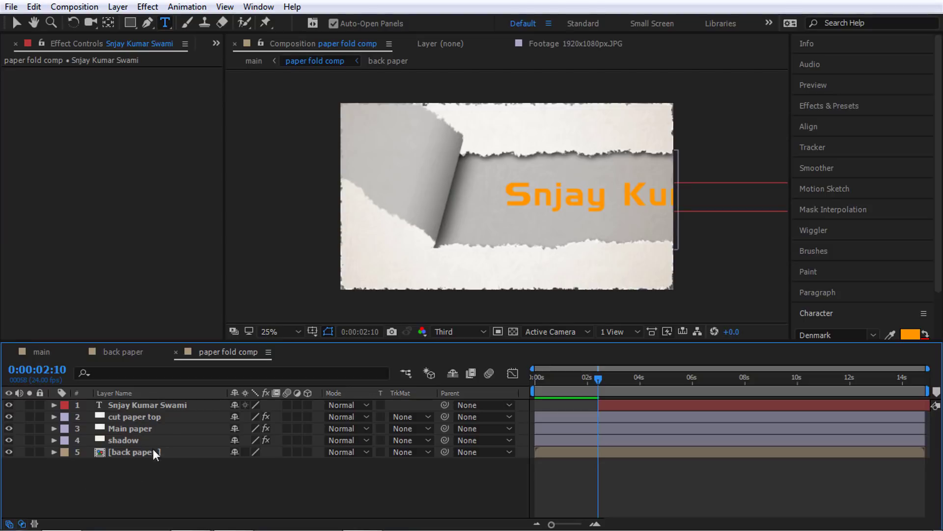
# Centre and shrink the name text, move it beneath the paper layers, and preview the reveal.
pyautogui.click(151, 409)
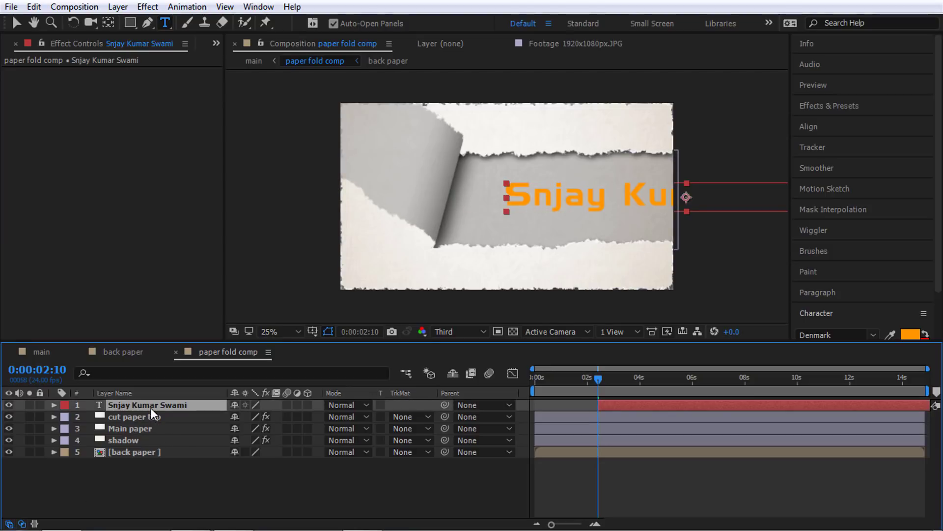
pyautogui.hotkey('ctrl', 'Home')
pyautogui.press('v')
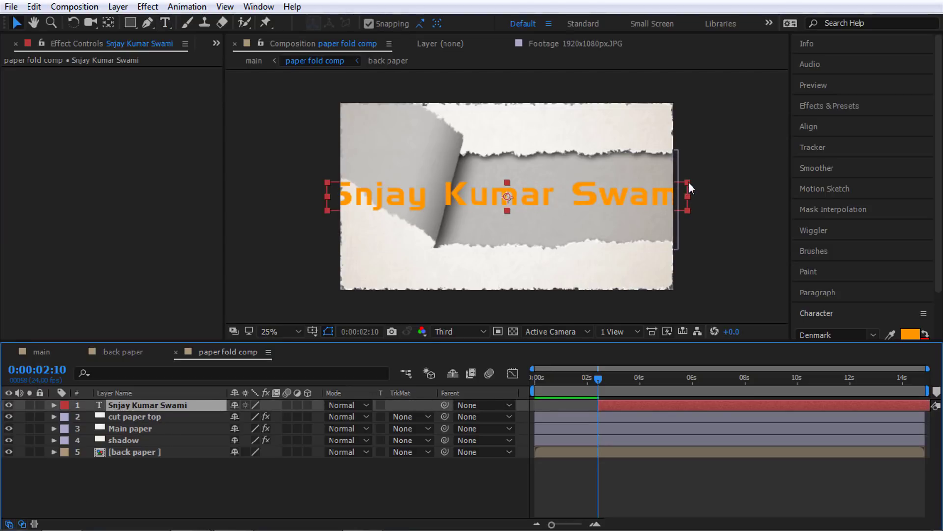
pyautogui.moveTo(689, 182); pyautogui.dragTo(635, 187)
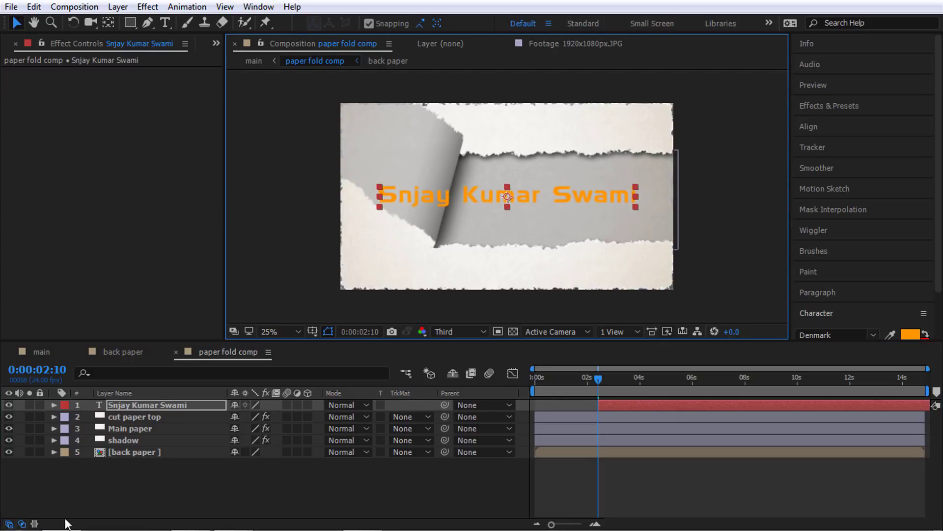
pyautogui.click(167, 404)
pyautogui.moveTo(170, 405); pyautogui.dragTo(159, 441)
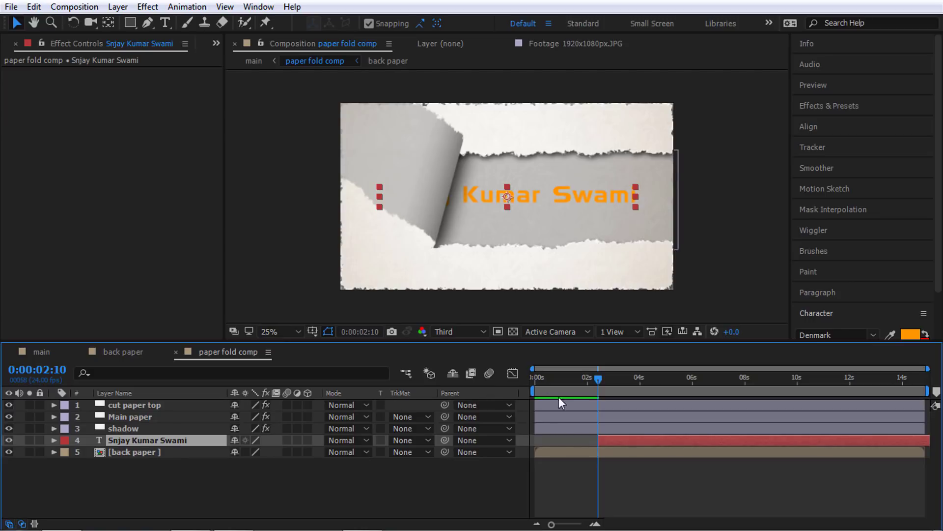
pyautogui.moveTo(559, 387)
pyautogui.mouseDown()
pyautogui.moveTo(615, 393)
pyautogui.moveTo(584, 396)
pyautogui.mouseUp()
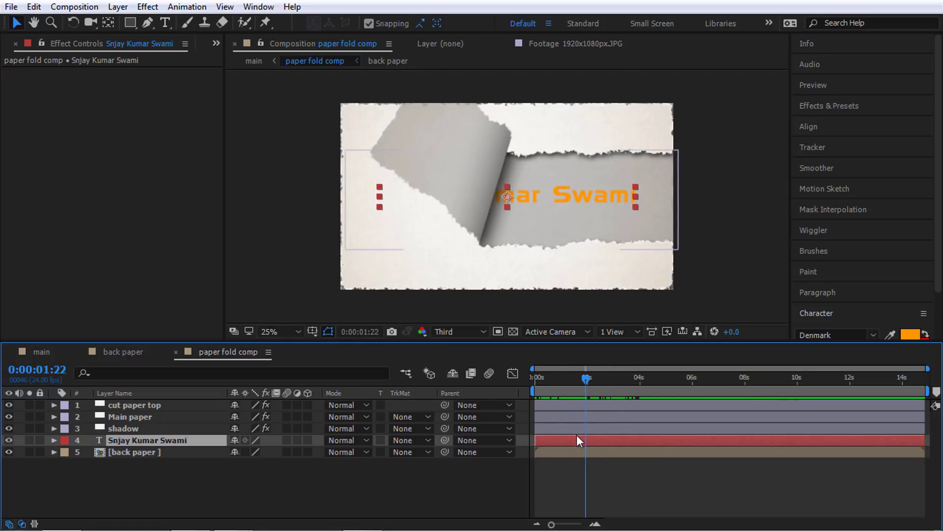
# Apply a Drop Shadow layer style to the name text and preview the shadowed reveal.
pyautogui.click(118, 6)
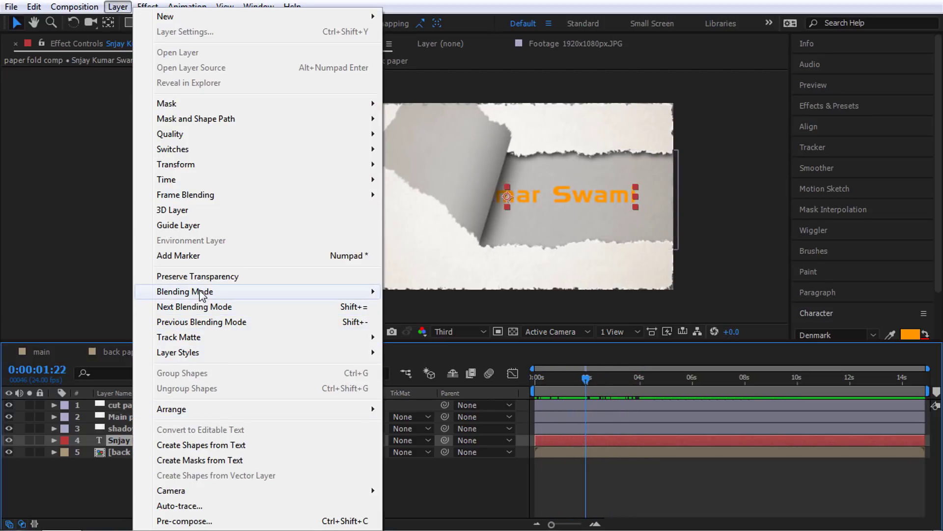
pyautogui.moveTo(204, 350)
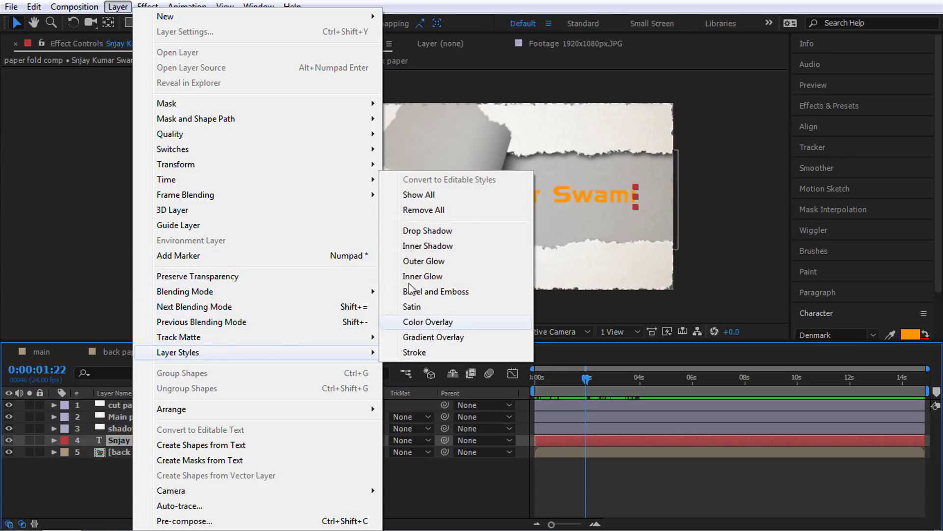
pyautogui.click(431, 232)
pyautogui.click(589, 463)
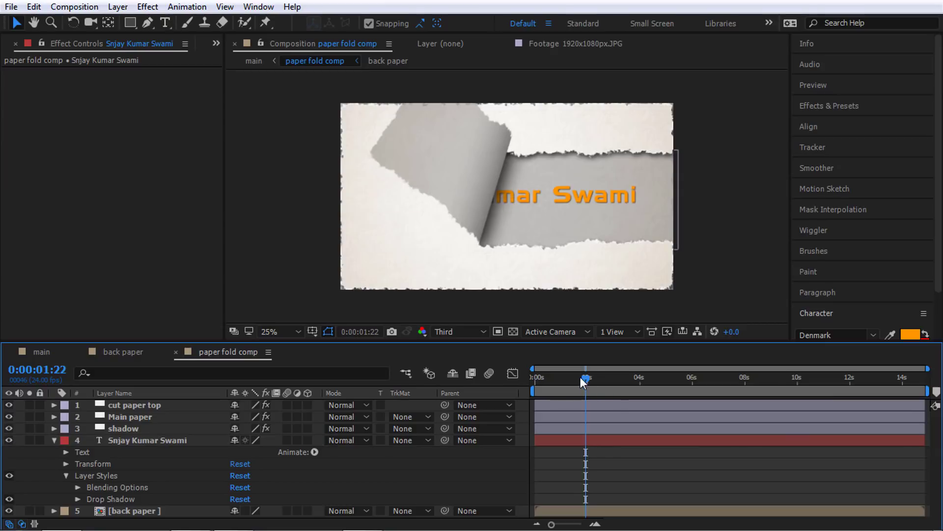
pyautogui.moveTo(586, 378)
pyautogui.mouseDown()
pyautogui.moveTo(644, 380)
pyautogui.moveTo(585, 388)
pyautogui.mouseUp()
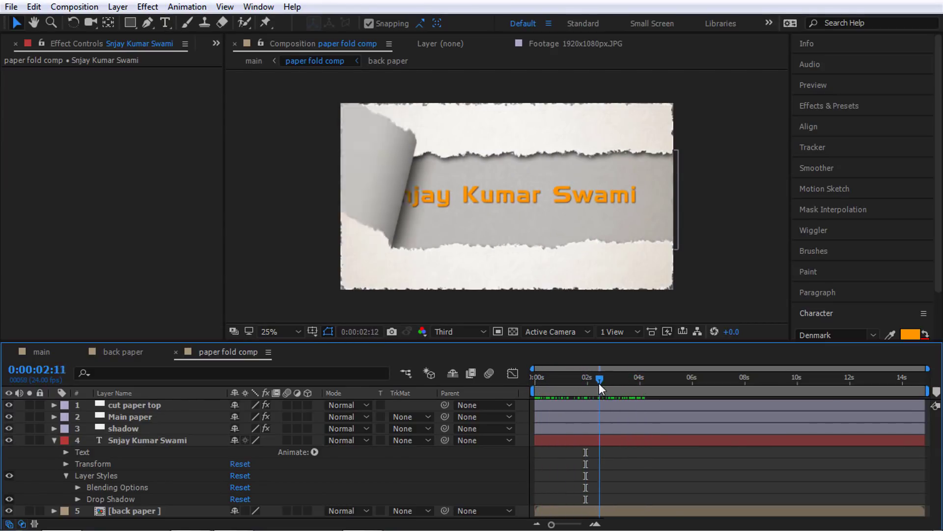
pyautogui.click(53, 440)
pyautogui.moveTo(565, 379); pyautogui.dragTo(525, 387)
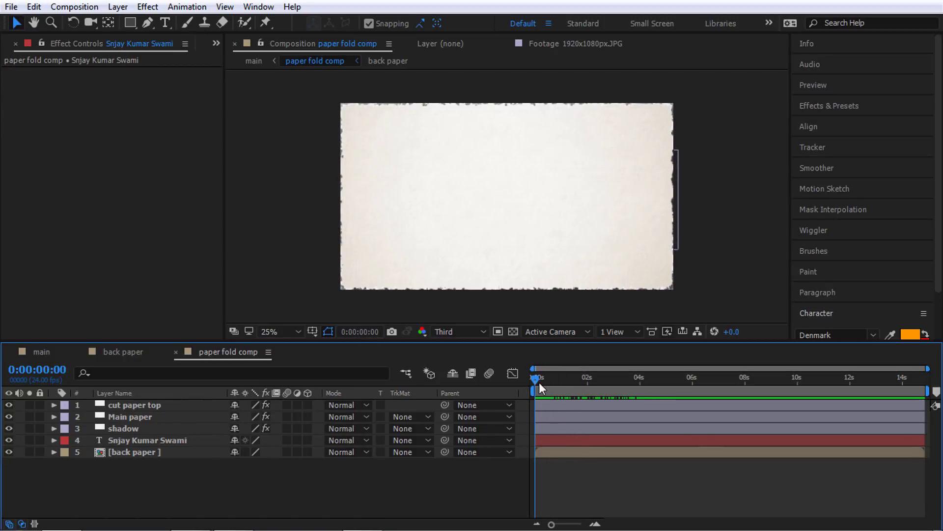
# Return to the main composition and scrub through the paper-peel animation.
pyautogui.click(123, 350)
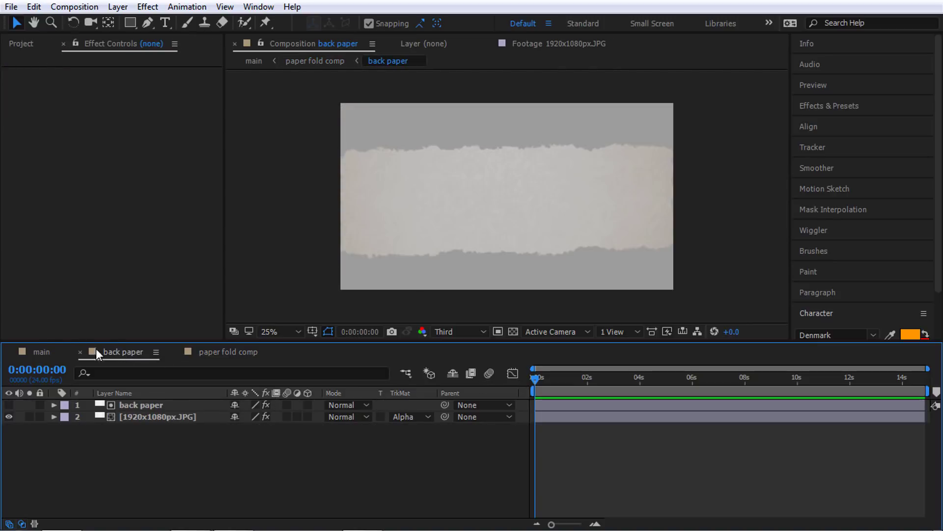
pyautogui.click(42, 352)
pyautogui.click(166, 435)
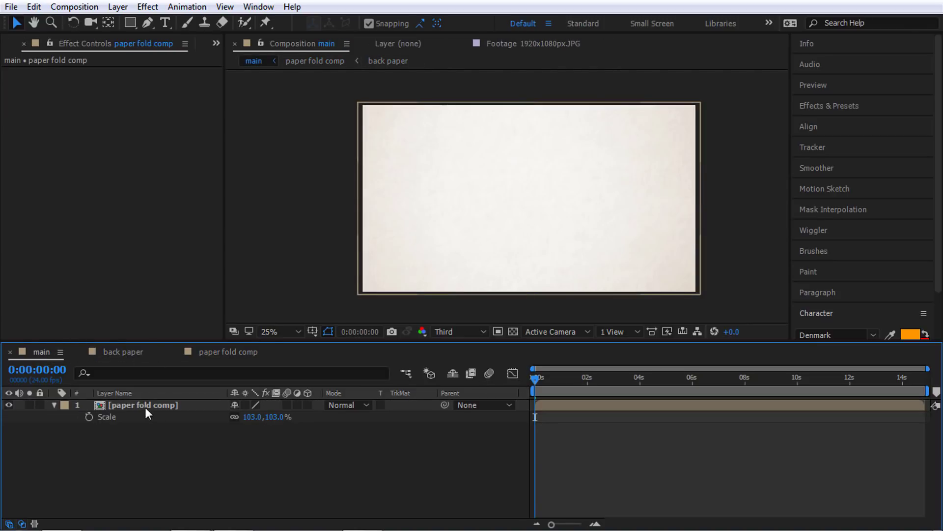
pyautogui.click(144, 405)
pyautogui.moveTo(549, 374); pyautogui.dragTo(553, 389)
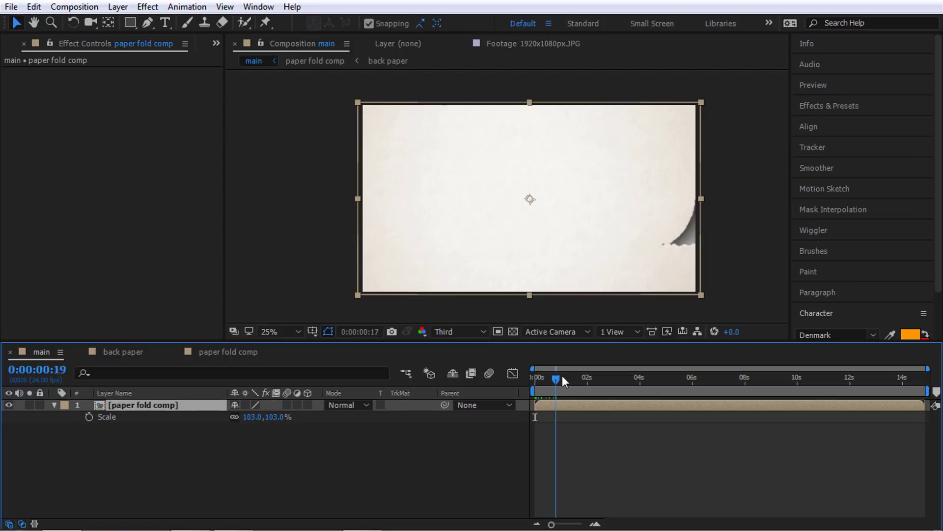
# Add a new Camera 1 layer, choosing a lens preset in Camera Settings.
pyautogui.rightClick(313, 467)
pyautogui.moveTo(399, 312)
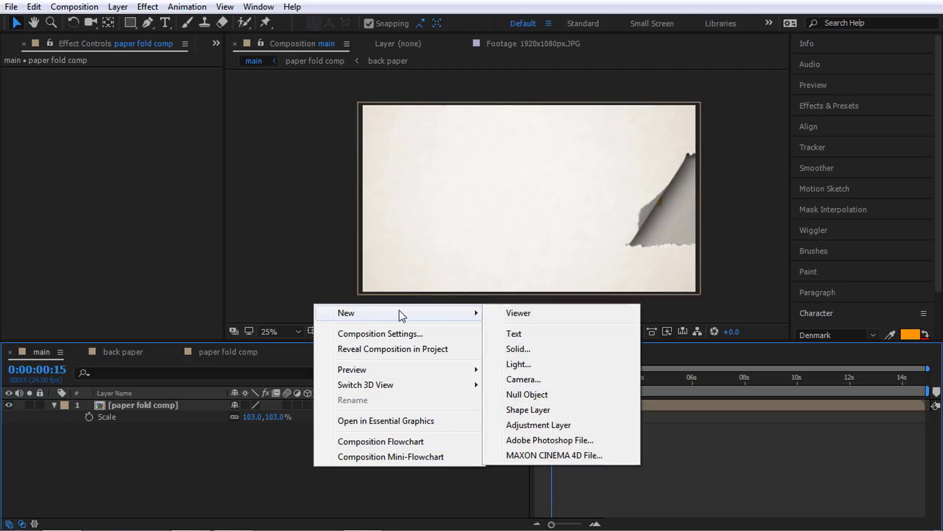
pyautogui.click(538, 379)
pyautogui.click(567, 177)
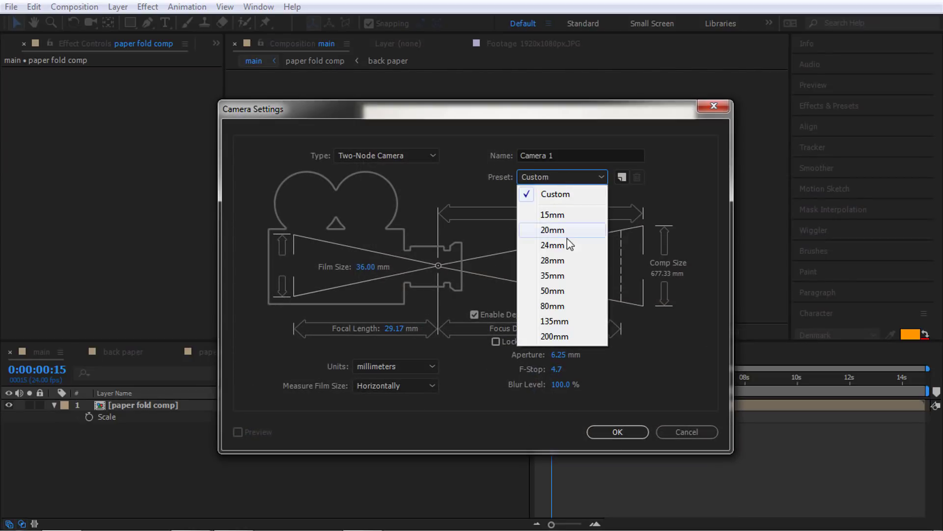
pyautogui.click(558, 274)
pyautogui.click(613, 431)
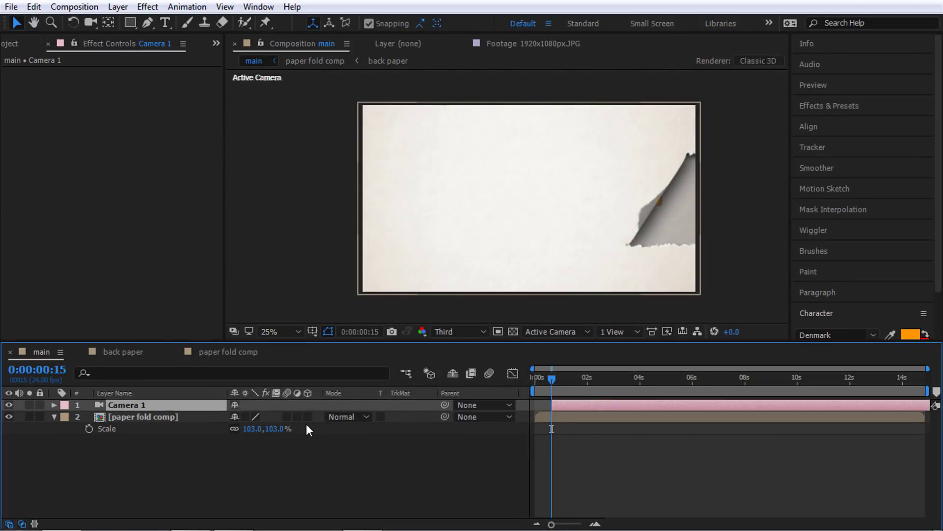
# Make paper fold comp 3D and keyframe Camera 1's Point of Interest, Position and Orientation.
pyautogui.click(307, 416)
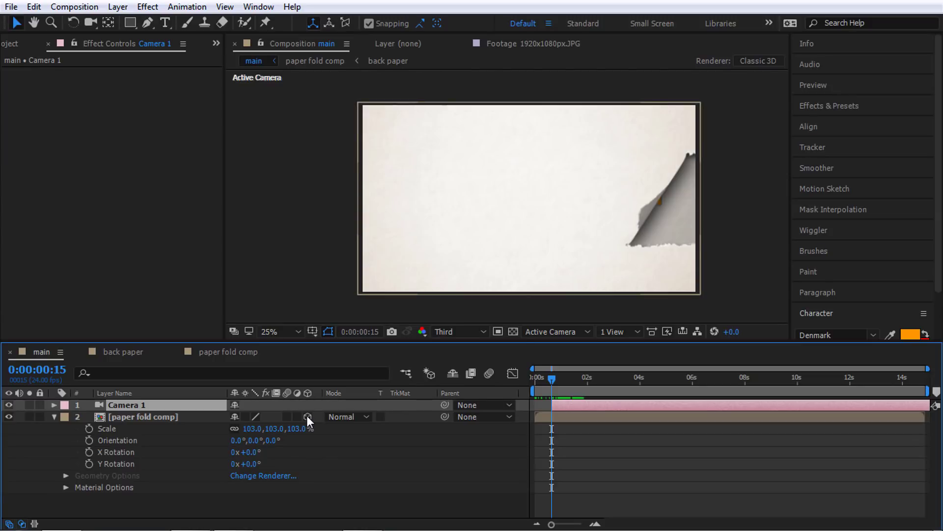
pyautogui.moveTo(549, 373); pyautogui.dragTo(519, 378)
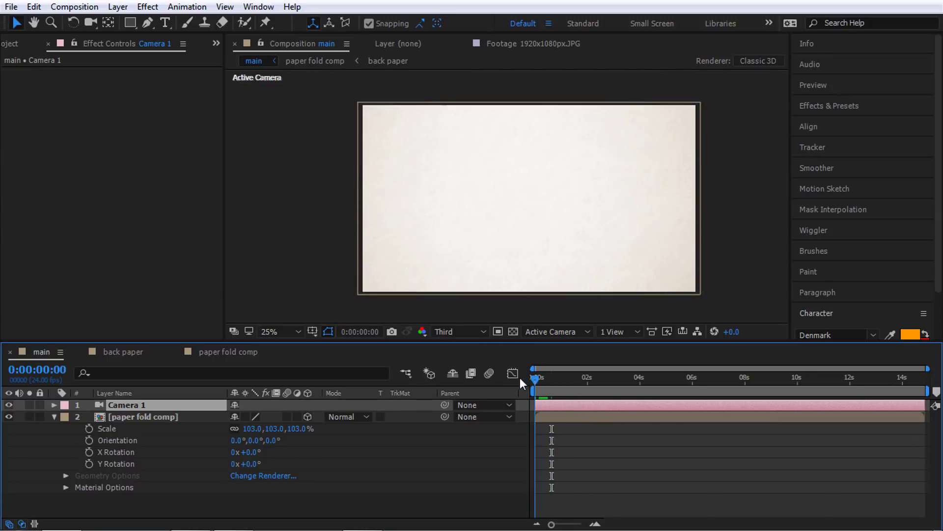
pyautogui.click(55, 404)
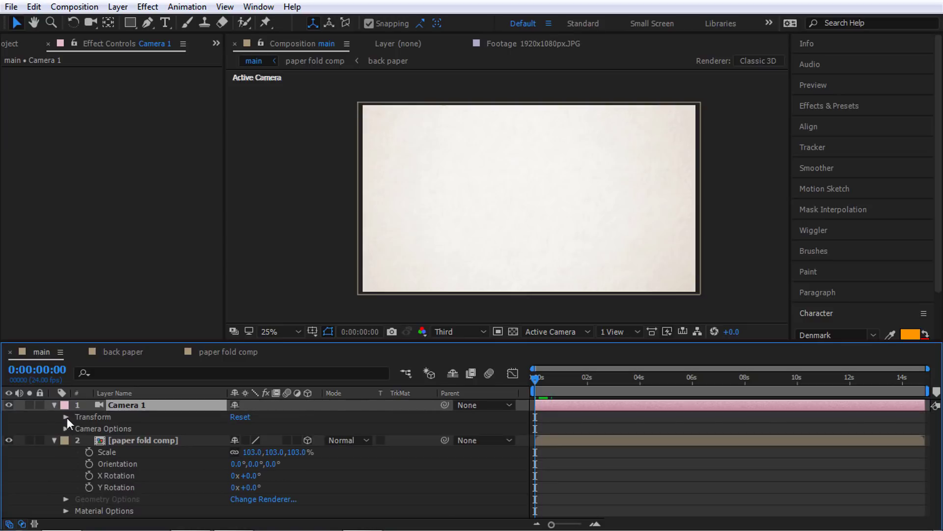
pyautogui.click(66, 416)
pyautogui.click(90, 428)
pyautogui.click(90, 440)
pyautogui.click(89, 451)
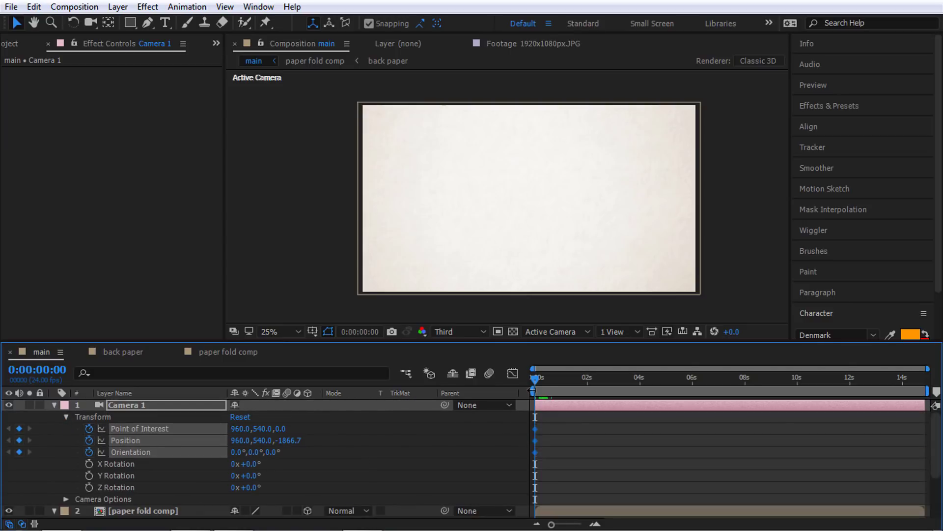
# Move the three Camera 1 keyframes later to about 1.5 seconds.
pyautogui.moveTo(549, 412)
pyautogui.mouseDown()
pyautogui.moveTo(530, 468)
pyautogui.moveTo(558, 448)
pyautogui.moveTo(599, 443)
pyautogui.mouseUp()
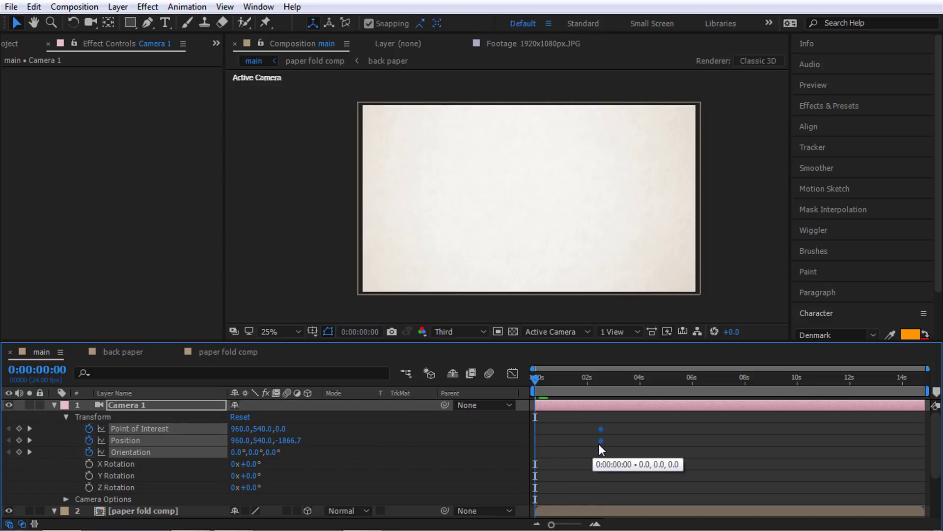
pyautogui.click(586, 379)
pyautogui.moveTo(588, 381)
pyautogui.mouseDown()
pyautogui.moveTo(601, 395)
pyautogui.moveTo(535, 394)
pyautogui.mouseUp()
pyautogui.moveTo(585, 422); pyautogui.dragTo(627, 477)
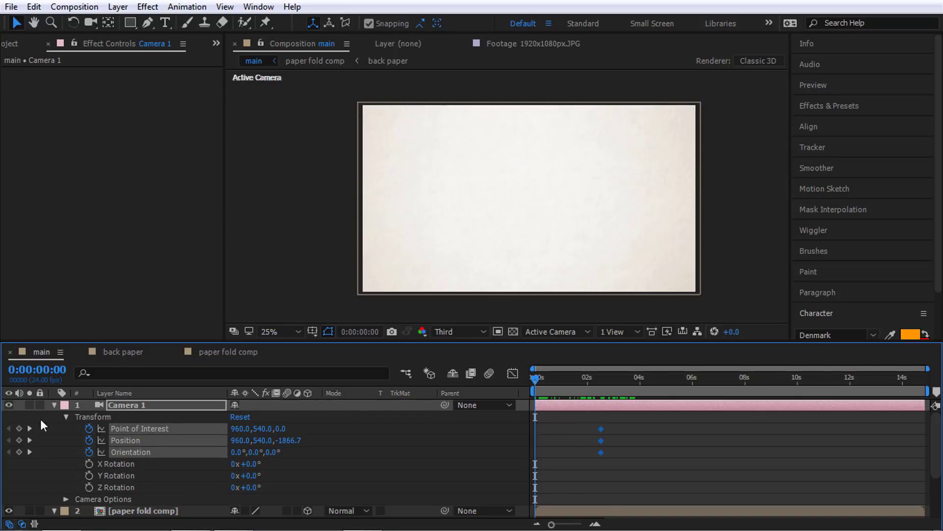
pyautogui.moveTo(625, 426)
pyautogui.mouseDown()
pyautogui.moveTo(529, 470)
pyautogui.moveTo(614, 446)
pyautogui.mouseUp()
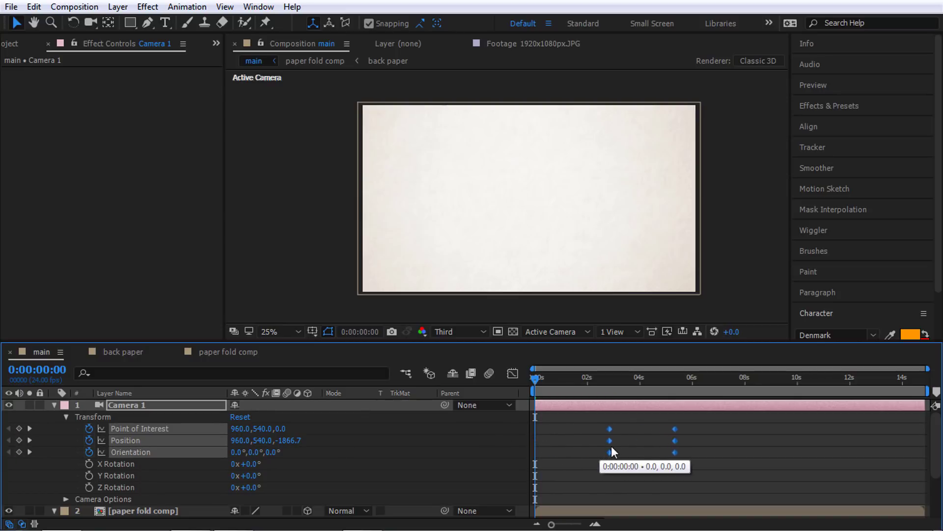
pyautogui.click(561, 447)
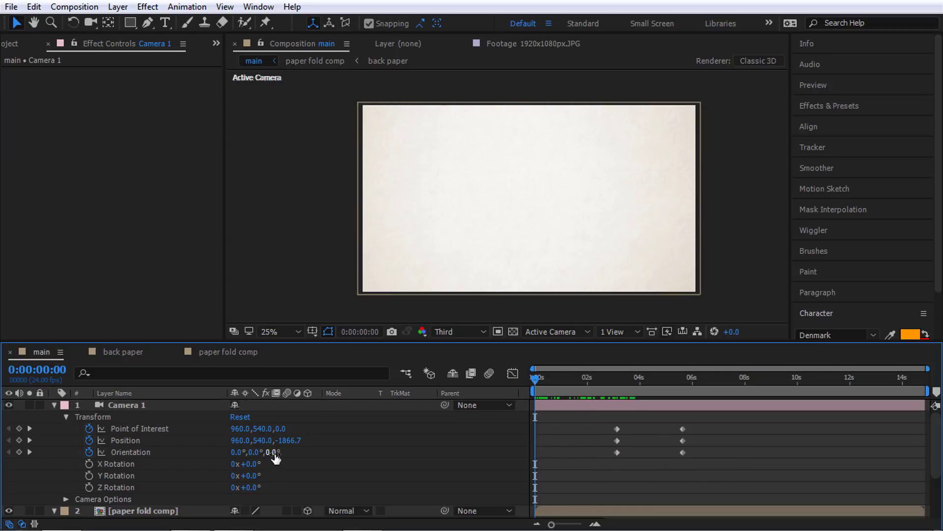
# Set Camera 1 Orientation Z to 90° and dolly the camera in close with the Unified Camera tool.
pyautogui.moveTo(273, 451); pyautogui.dragTo(332, 453)
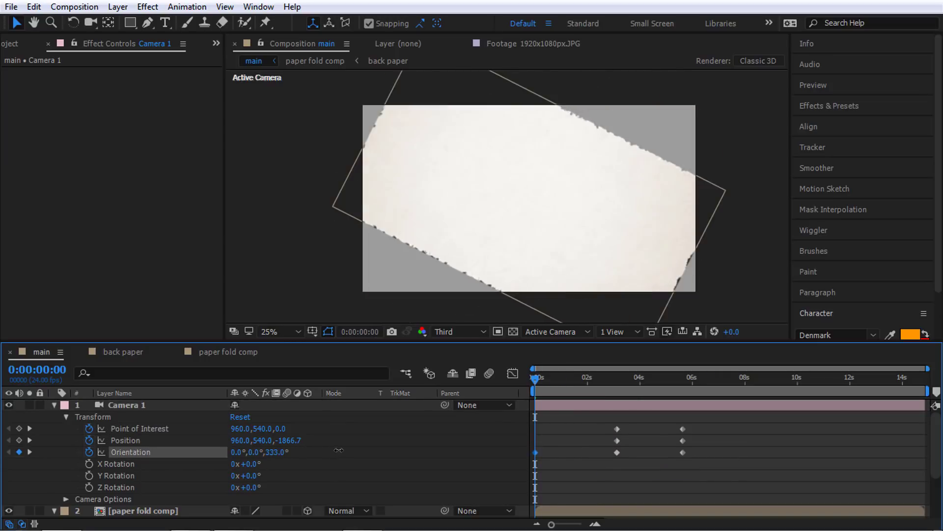
pyautogui.click(275, 452)
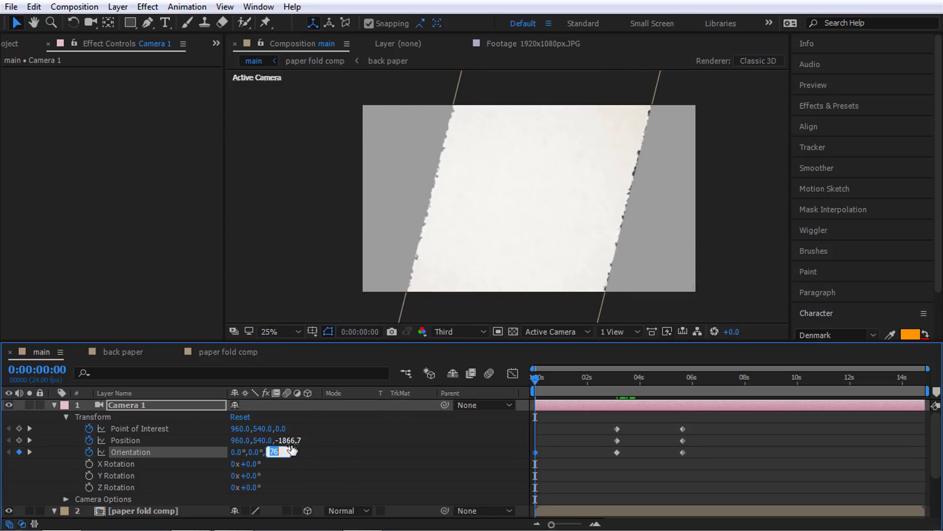
pyautogui.write('0')
pyautogui.press('Return')
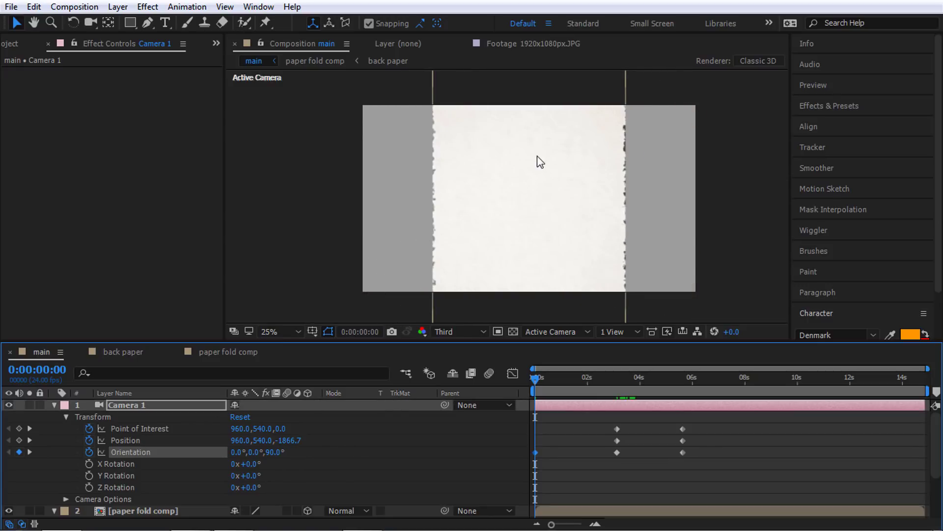
pyautogui.click(84, 22)
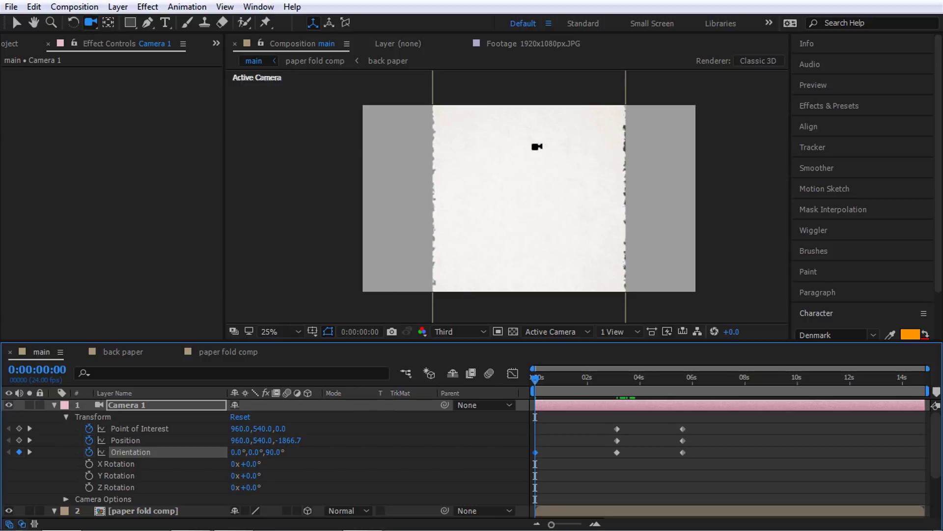
pyautogui.moveTo(537, 147); pyautogui.dragTo(520, 224)
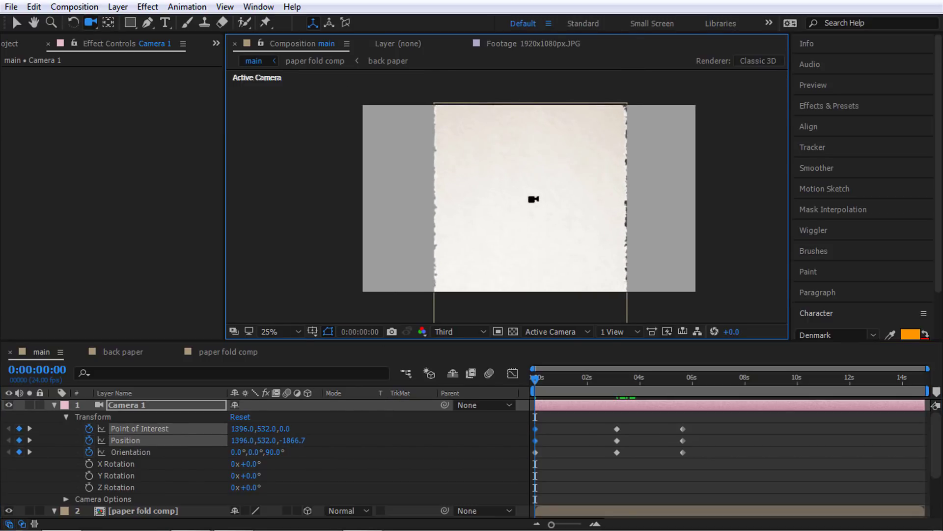
pyautogui.scroll(5, 534, 199)
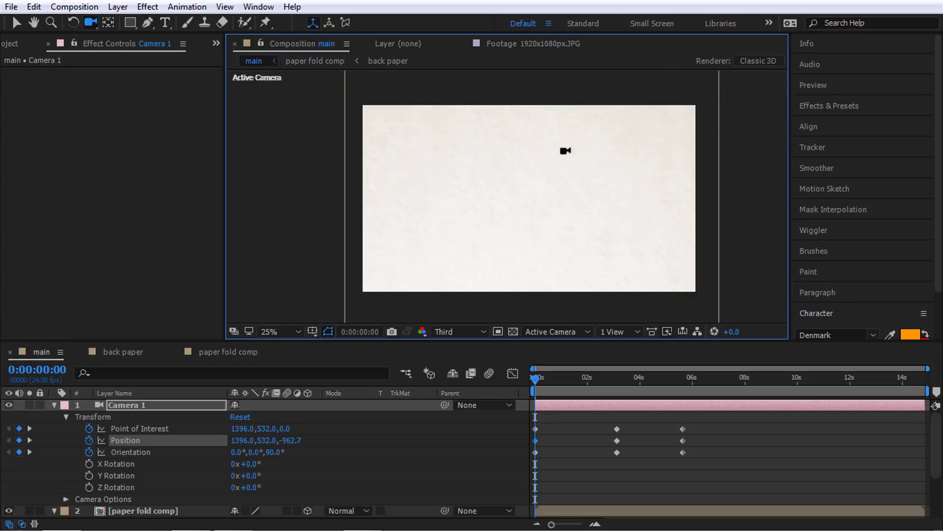
pyautogui.moveTo(566, 150); pyautogui.dragTo(568, 241)
# Paste the starting camera keyframes later in the timeline and place them at 1:03.
pyautogui.moveTo(542, 423); pyautogui.dragTo(529, 483)
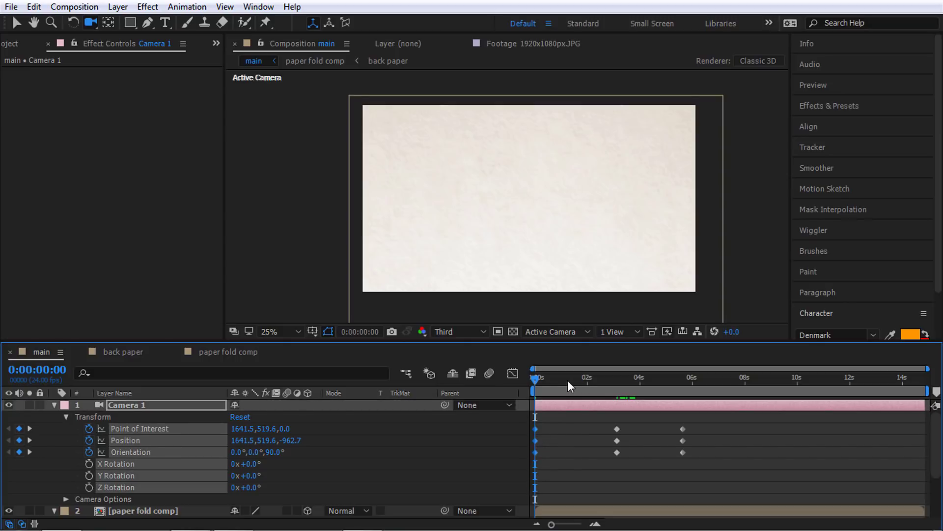
pyautogui.moveTo(568, 379)
pyautogui.mouseDown()
pyautogui.moveTo(608, 387)
pyautogui.moveTo(594, 390)
pyautogui.mouseUp()
pyautogui.hotkey('ctrl', 'v')
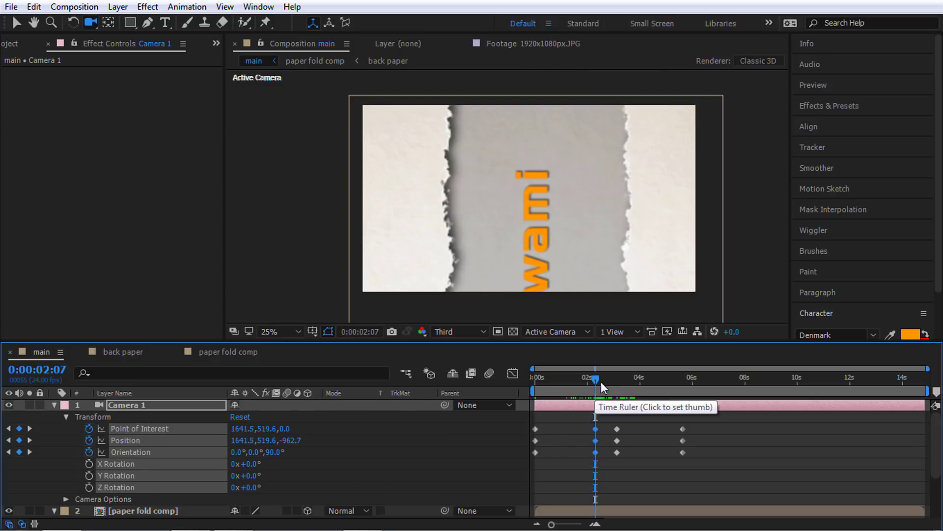
pyautogui.press('Home')
pyautogui.moveTo(531, 380)
pyautogui.mouseDown()
pyautogui.moveTo(572, 375)
pyautogui.moveTo(558, 393)
pyautogui.moveTo(565, 388)
pyautogui.mouseUp()
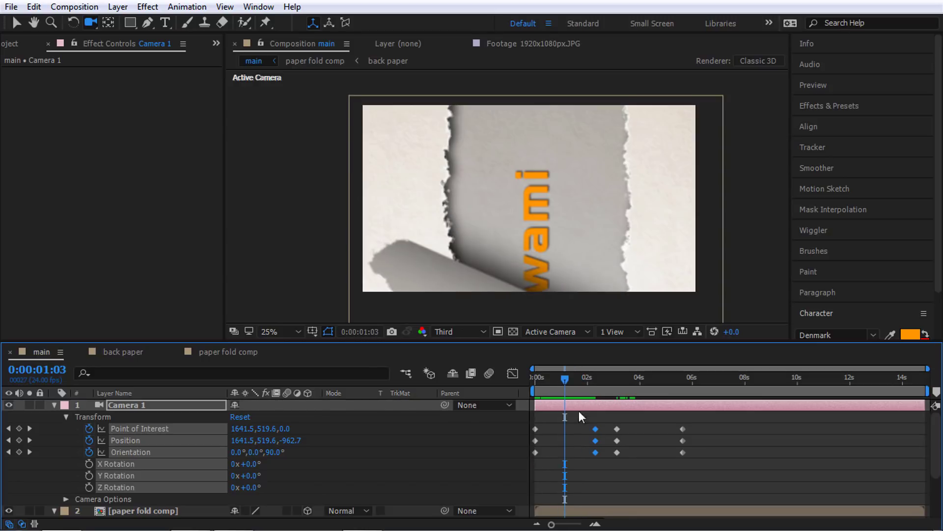
pyautogui.moveTo(596, 429); pyautogui.dragTo(586, 429)
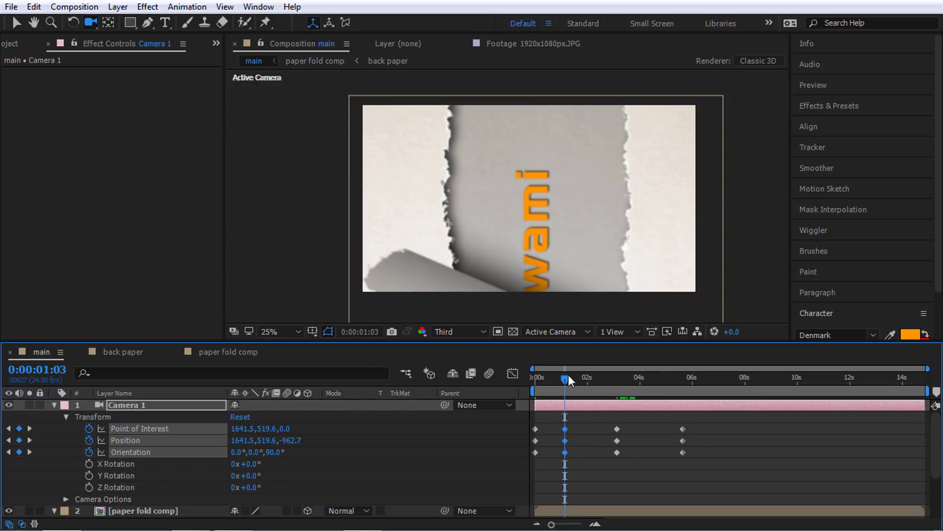
pyautogui.moveTo(568, 376)
pyautogui.mouseDown()
pyautogui.moveTo(565, 384)
pyautogui.moveTo(600, 387)
pyautogui.moveTo(595, 396)
pyautogui.moveTo(617, 388)
pyautogui.mouseUp()
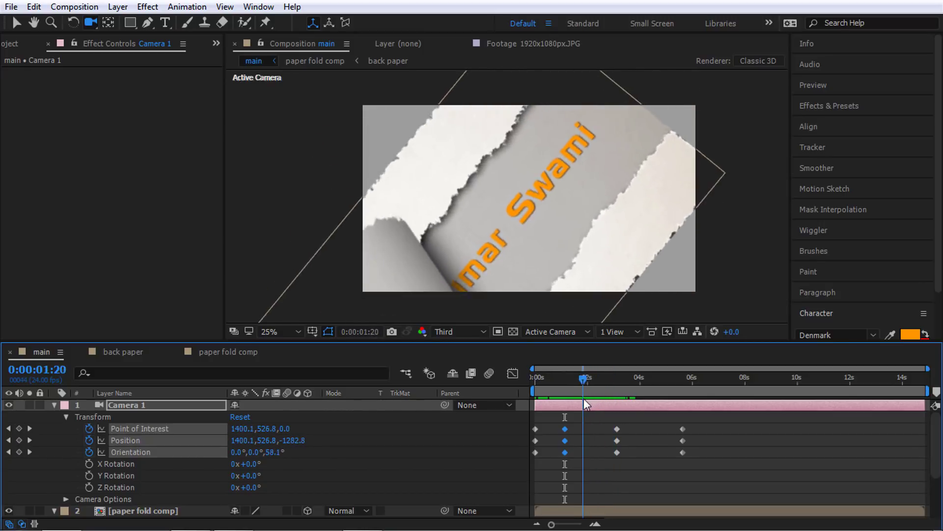
# Delete the camera keyframes at 3:03 and nudge the remaining keys slightly later.
pyautogui.moveTo(632, 422)
pyautogui.mouseDown()
pyautogui.moveTo(609, 463)
pyautogui.moveTo(571, 452)
pyautogui.mouseUp()
pyautogui.press('Delete')
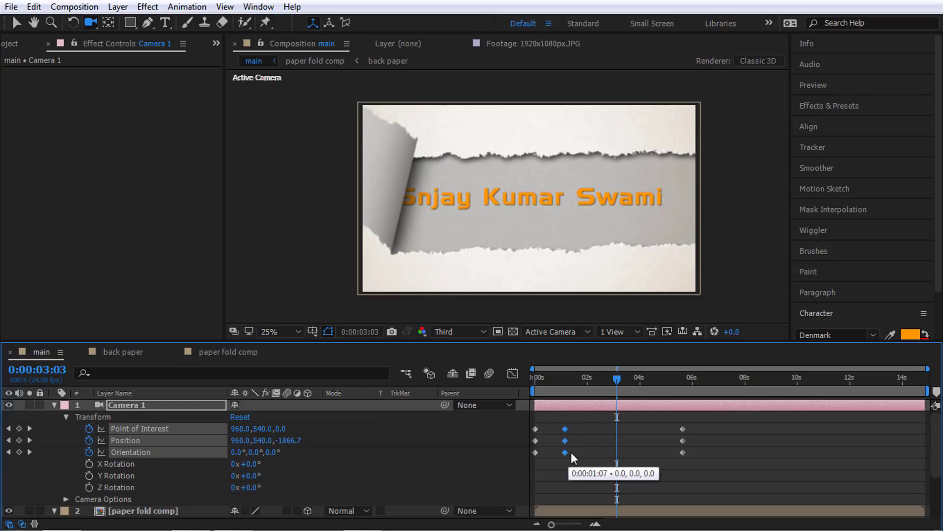
pyautogui.moveTo(567, 391); pyautogui.dragTo(573, 390)
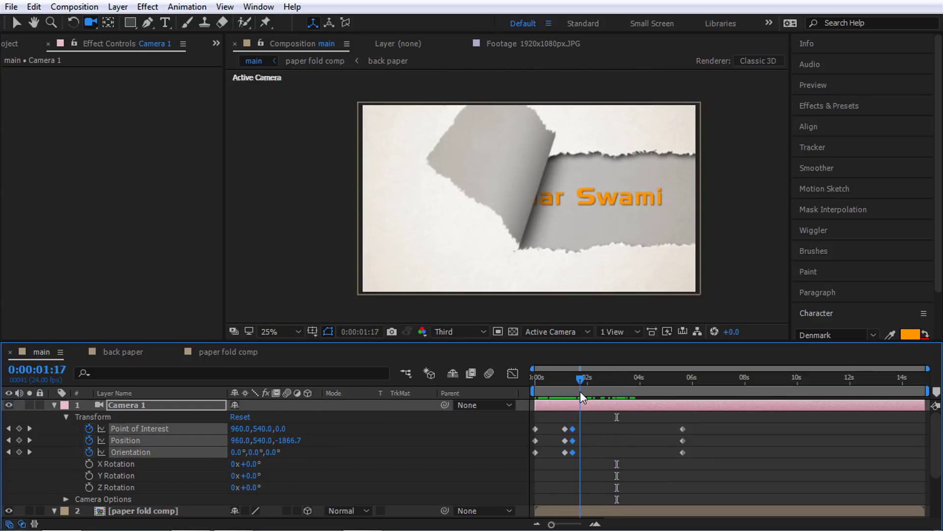
pyautogui.moveTo(573, 390); pyautogui.dragTo(573, 396)
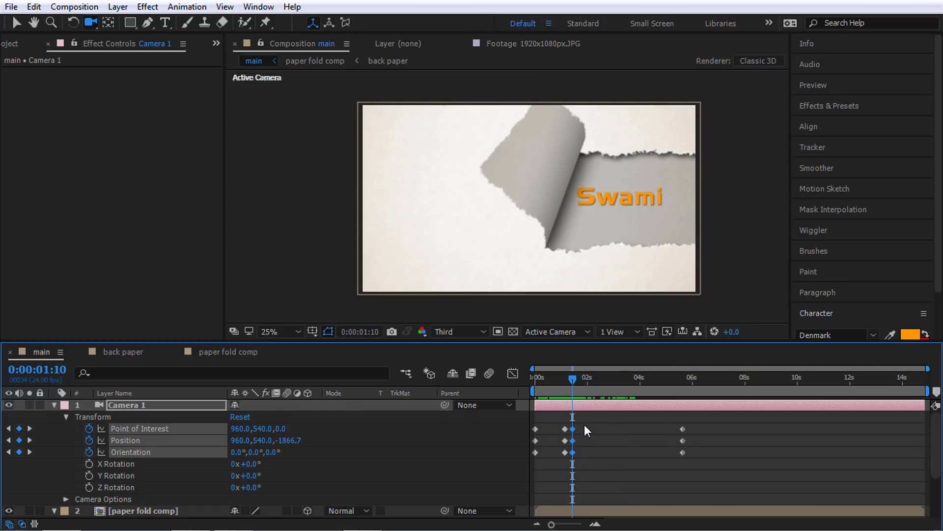
# Split Camera 1 at 1:03 into Camera 2 and clear each layer's keyframes past the split.
pyautogui.click(576, 405)
pyautogui.press('j')
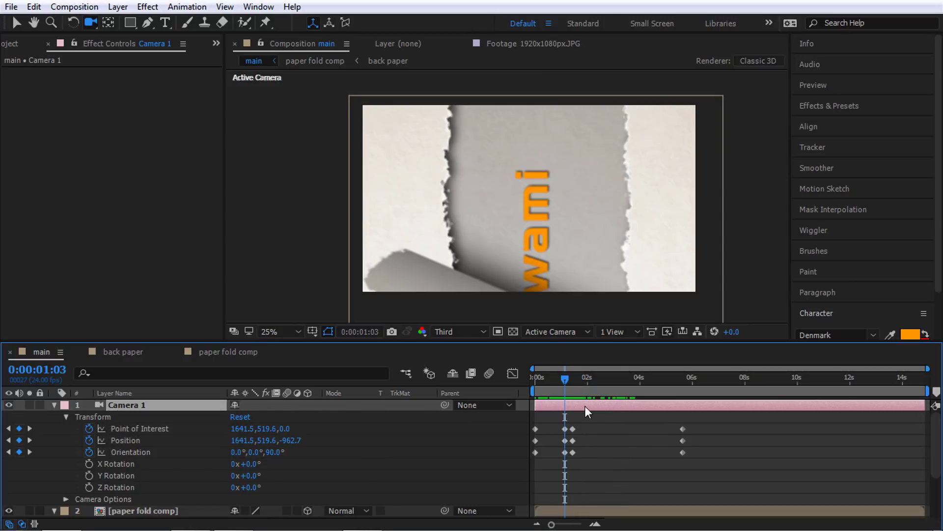
pyautogui.click(34, 7)
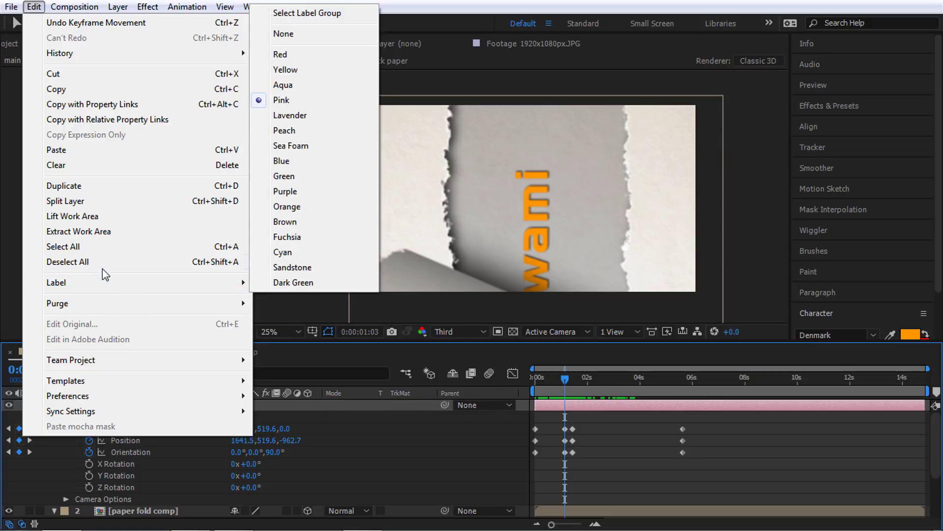
pyautogui.click(90, 202)
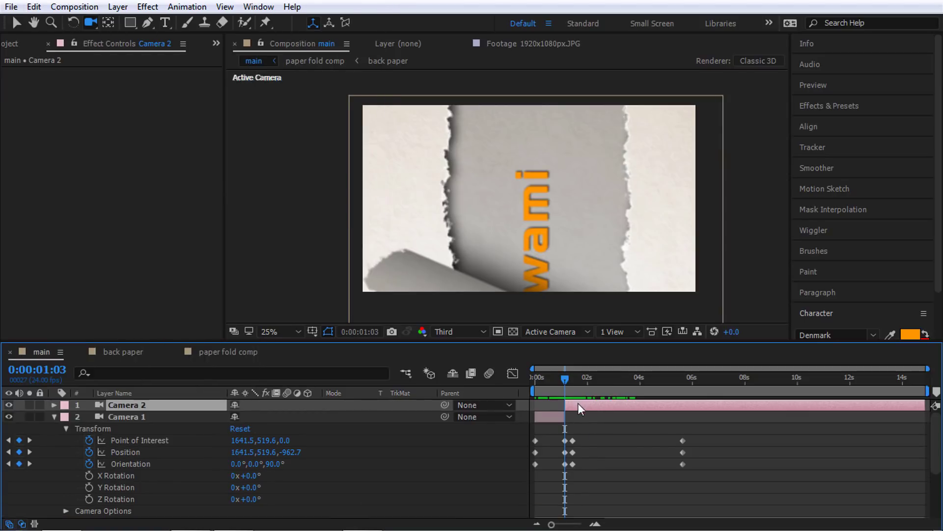
pyautogui.press('u')
pyautogui.moveTo(588, 417)
pyautogui.mouseDown()
pyautogui.moveTo(564, 443)
pyautogui.moveTo(567, 507)
pyautogui.mouseUp()
pyautogui.moveTo(571, 467); pyautogui.dragTo(697, 505)
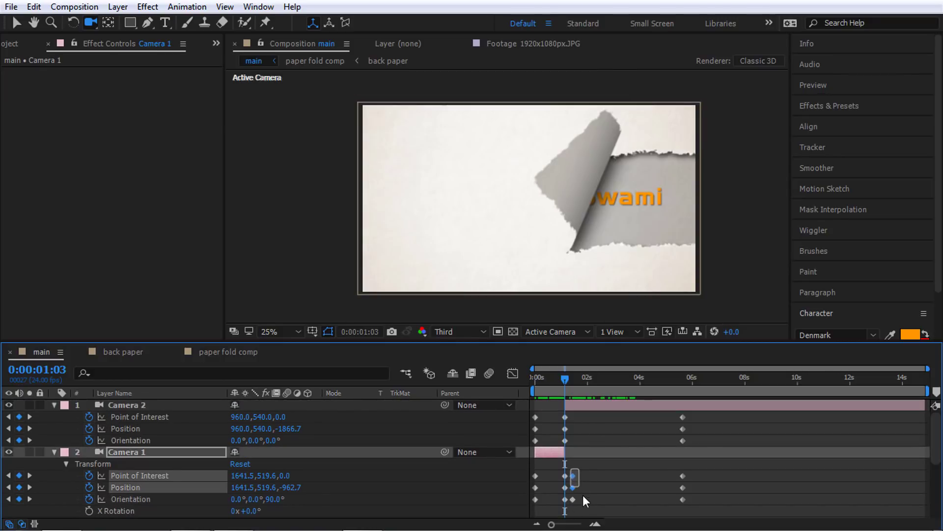
pyautogui.press('Delete')
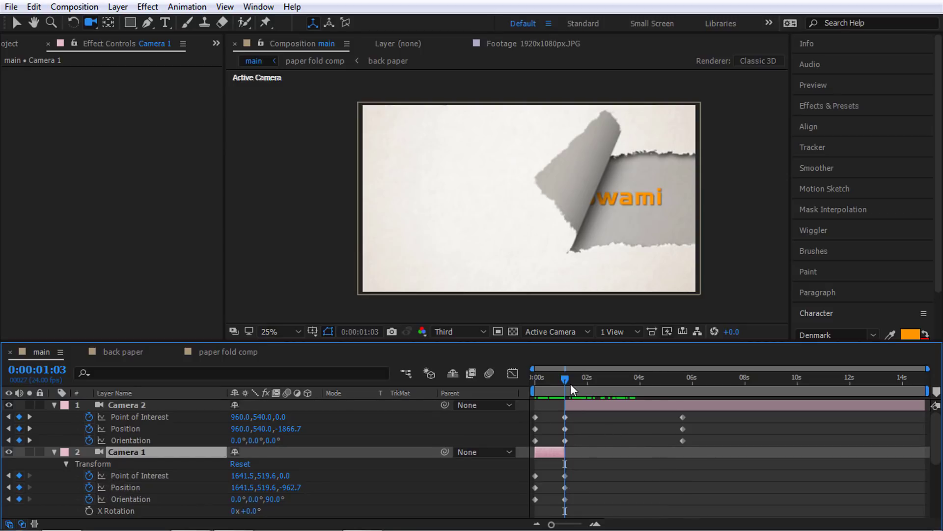
pyautogui.moveTo(570, 384)
pyautogui.mouseDown()
pyautogui.moveTo(566, 396)
pyautogui.moveTo(684, 413)
pyautogui.moveTo(603, 432)
pyautogui.mouseUp()
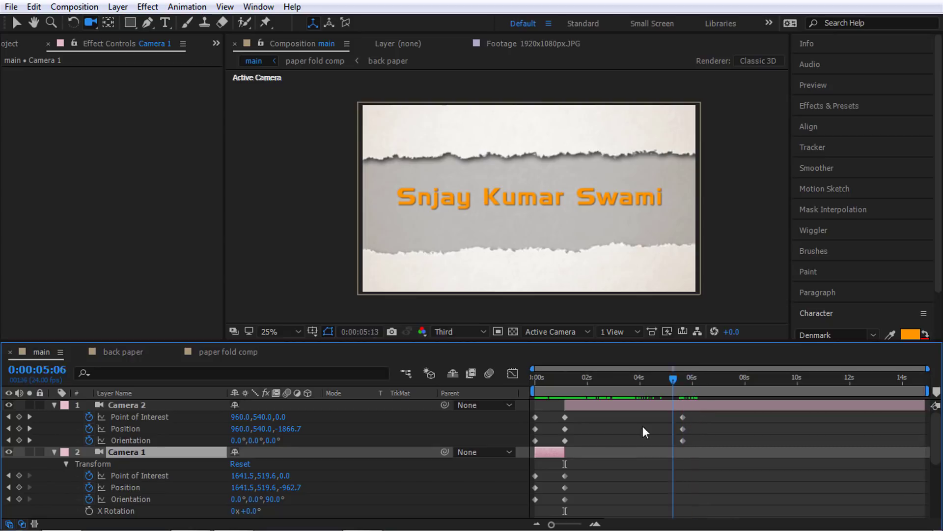
# Play the comp, then delete both camera layers.
pyautogui.press('space')
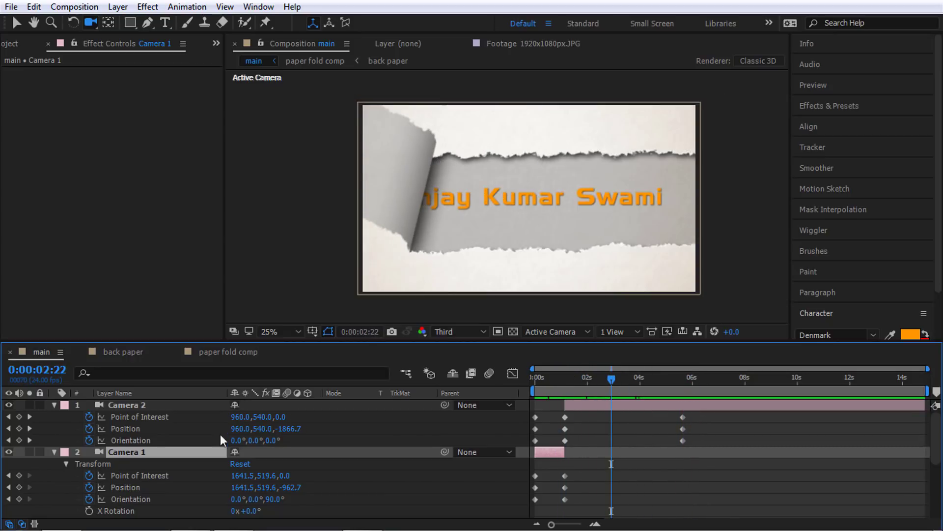
pyautogui.press('Delete')
pyautogui.click(140, 406)
pyautogui.press('Delete')
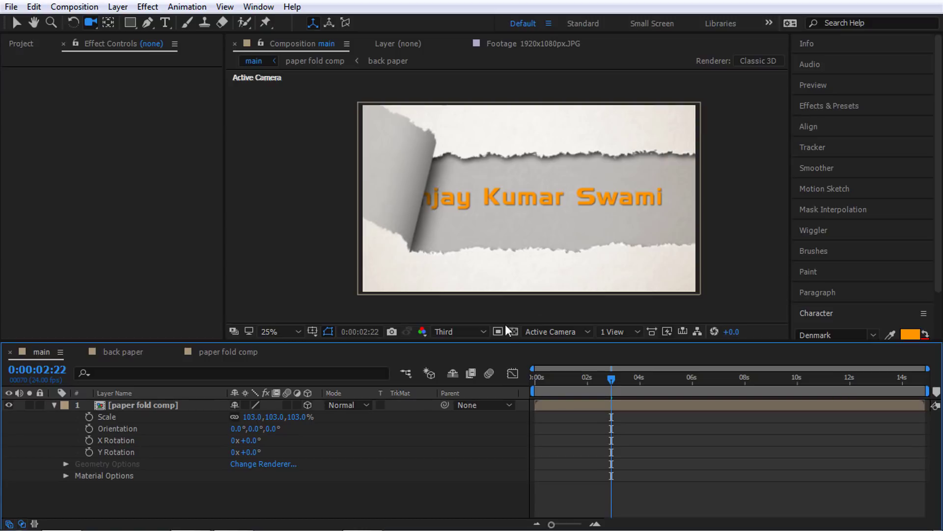
# Undo, then delete the Camera 1 and Camera 2 layers from the main comp.
pyautogui.hotkey('ctrl', 'z')
pyautogui.hotkey('ctrl', 'z')
pyautogui.moveTo(611, 378)
pyautogui.mouseDown()
pyautogui.moveTo(522, 384)
pyautogui.moveTo(580, 378)
pyautogui.mouseUp()
pyautogui.click(170, 424)
pyautogui.click(160, 415)
pyautogui.press('Delete')
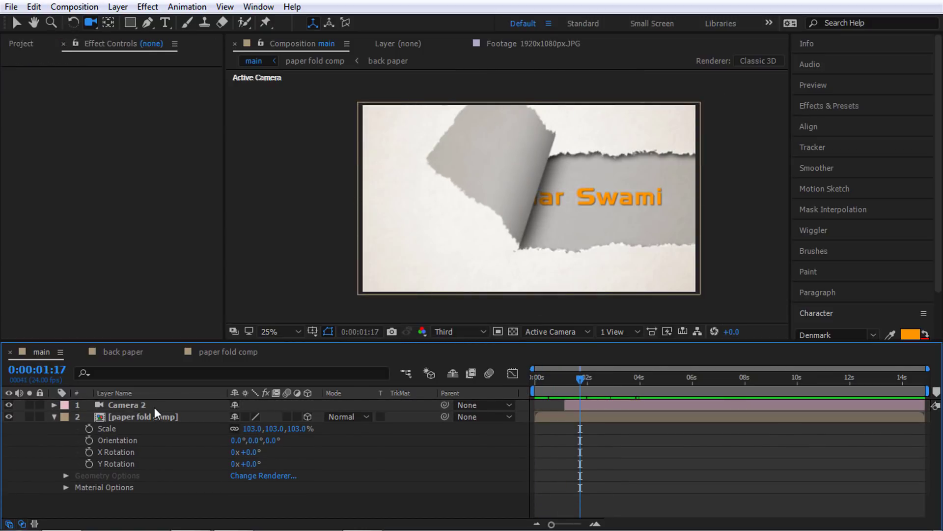
pyautogui.click(154, 406)
pyautogui.press('Delete')
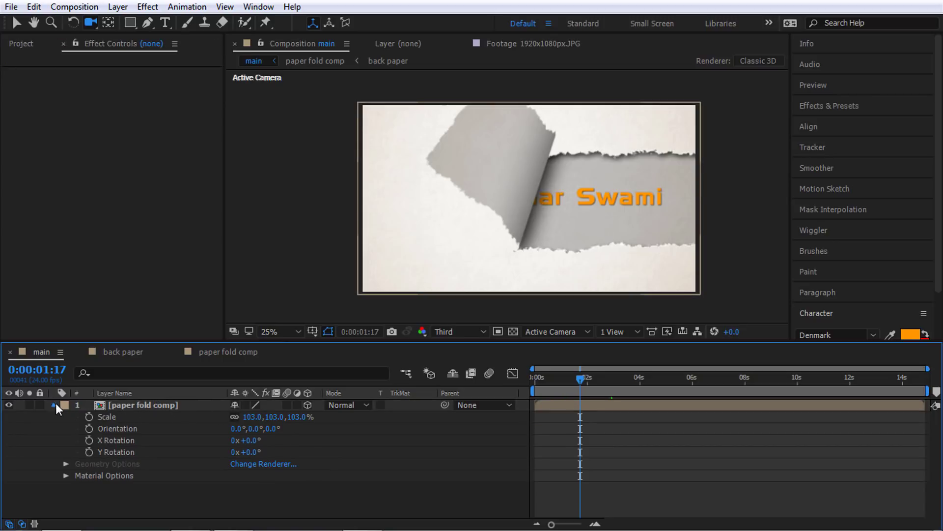
# Open the paper fold comp precomp and inspect its shadow, Main paper and cut paper top layers.
pyautogui.click(54, 404)
pyautogui.doubleClick(178, 407)
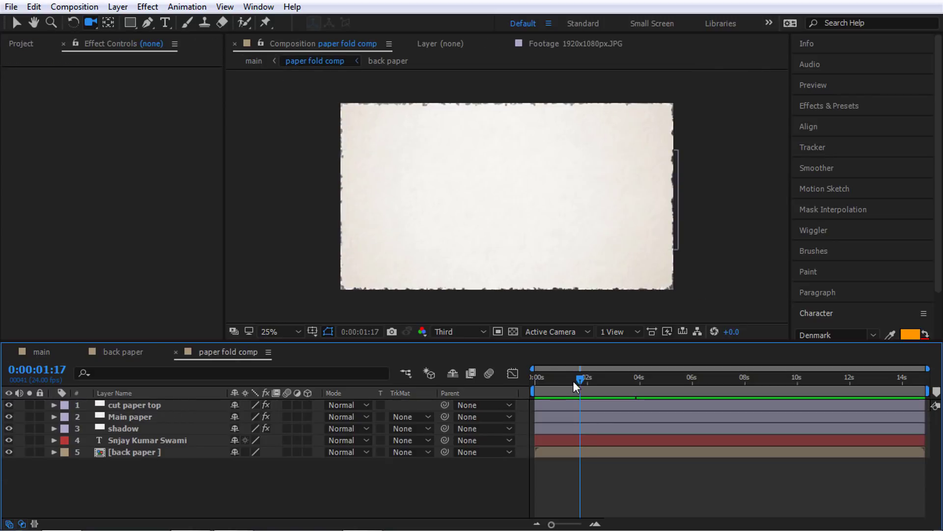
pyautogui.moveTo(580, 379); pyautogui.dragTo(536, 383)
pyautogui.click(123, 428)
pyautogui.click(126, 417)
pyautogui.click(131, 406)
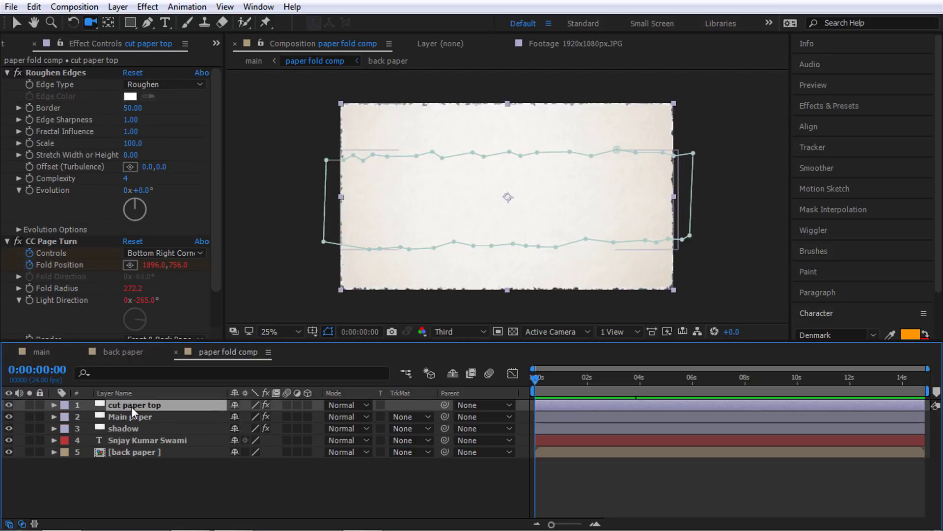
pyautogui.scroll(1, 124, 38)
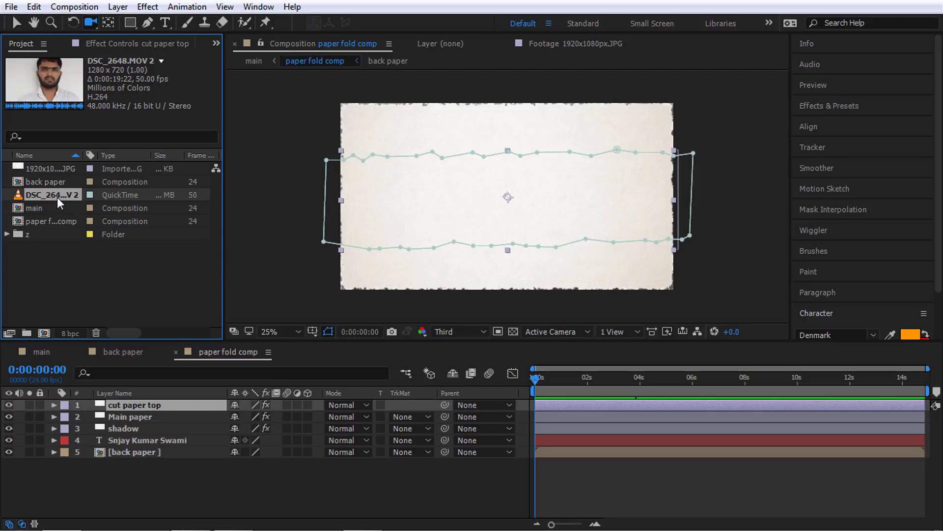
# Create a new 1920×1080 composition and rename it footage my.
pyautogui.rightClick(65, 250)
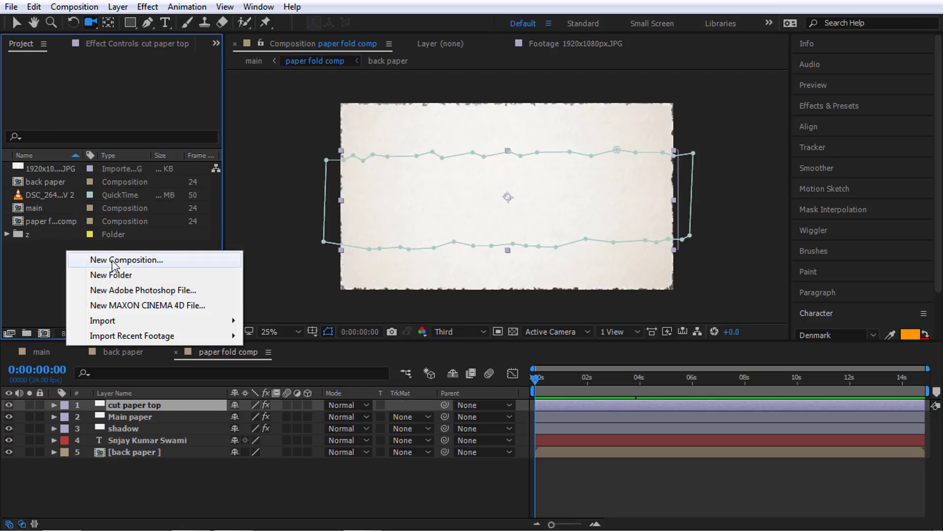
pyautogui.click(118, 261)
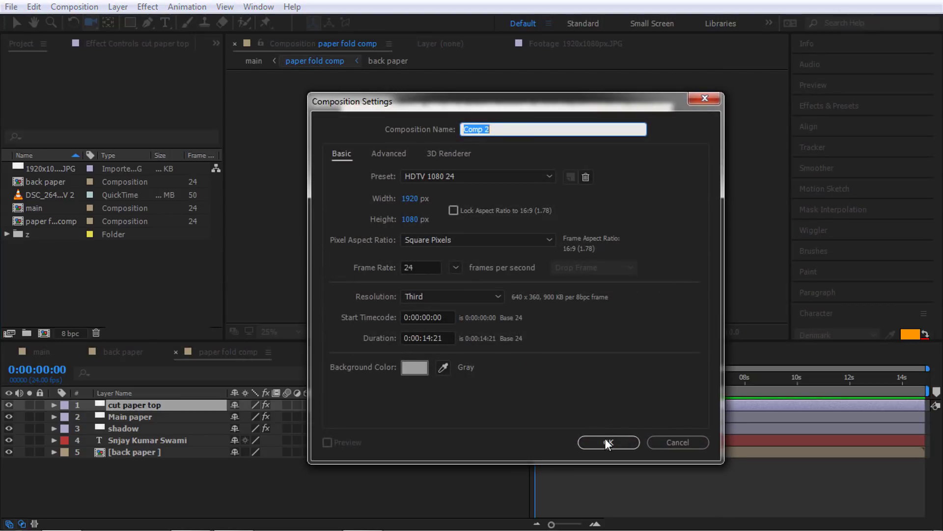
pyautogui.click(607, 442)
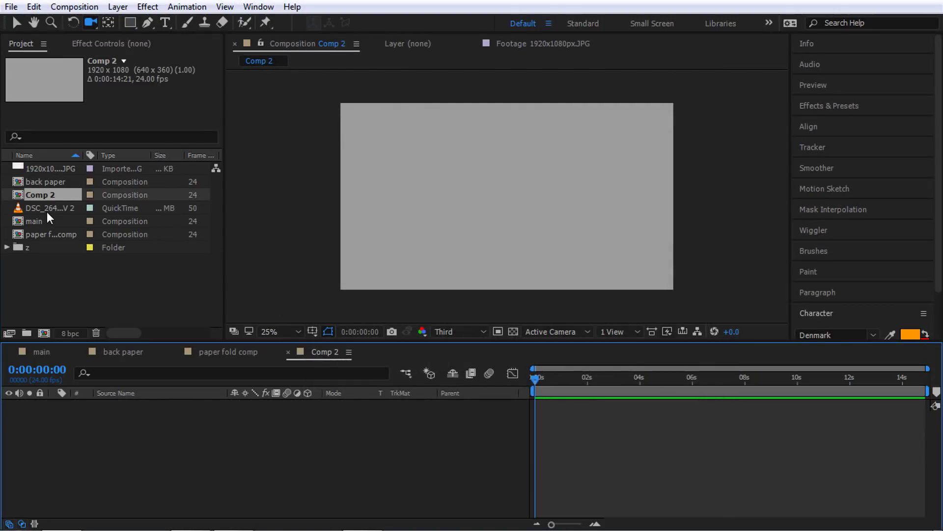
pyautogui.click(48, 194)
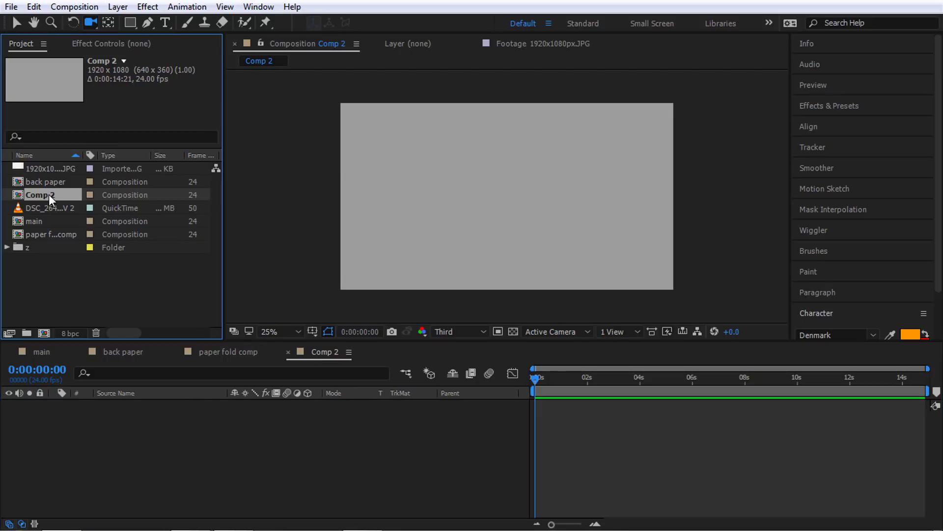
pyautogui.press('Return')
pyautogui.write('my')
pyautogui.press('Return')
# Place the DSC_2648.MOV 2 clip into the footage my composition.
pyautogui.click(60, 197)
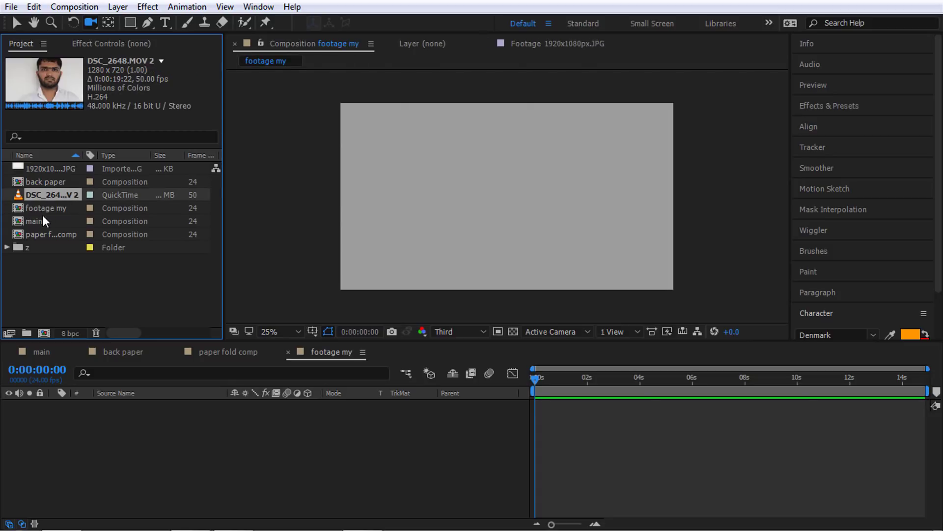
pyautogui.doubleClick(42, 207)
pyautogui.moveTo(47, 192)
pyautogui.mouseDown()
pyautogui.moveTo(204, 334)
pyautogui.moveTo(262, 436)
pyautogui.mouseUp()
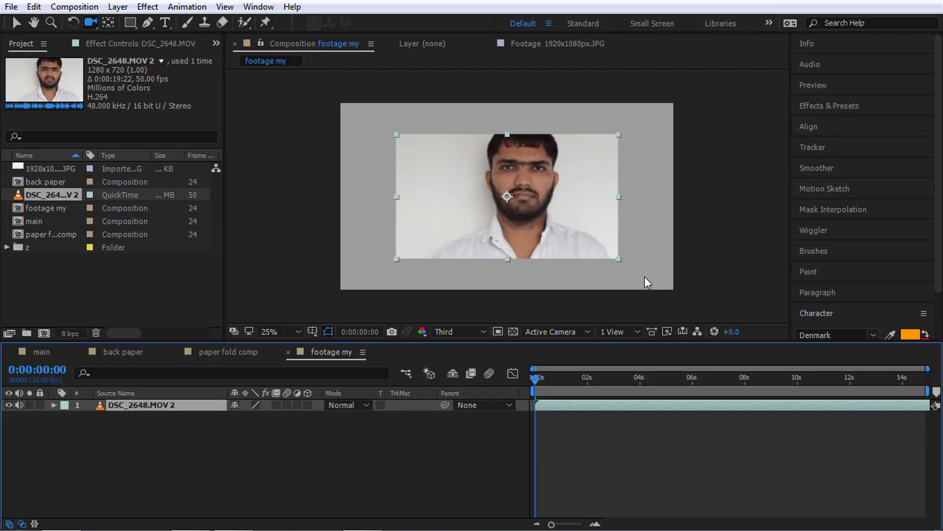
# Fit the DSC_2648.MOV 2 clip to the frame and apply the vdo color set user preset (Lumetri Color).
pyautogui.hotkey('ctrl', 'alt', 'f')
pyautogui.press('v')
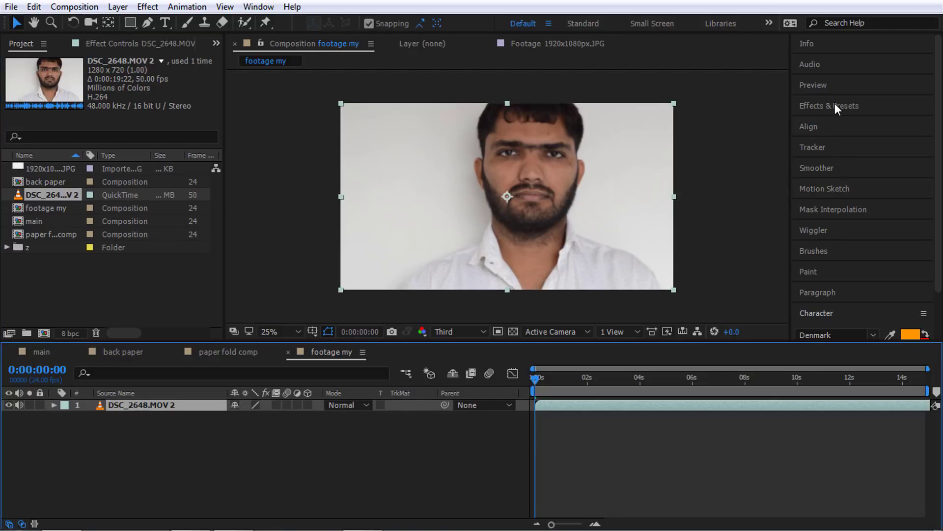
pyautogui.click(836, 104)
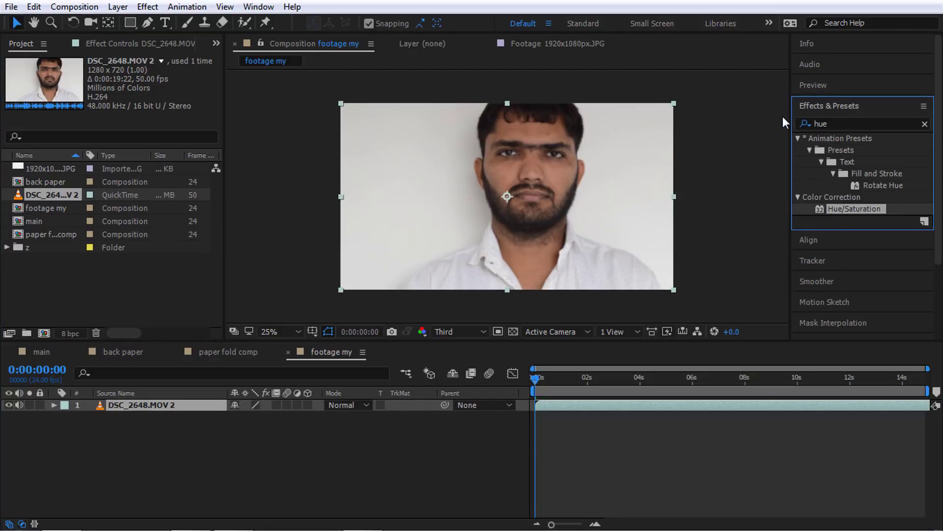
pyautogui.click(925, 124)
pyautogui.click(797, 139)
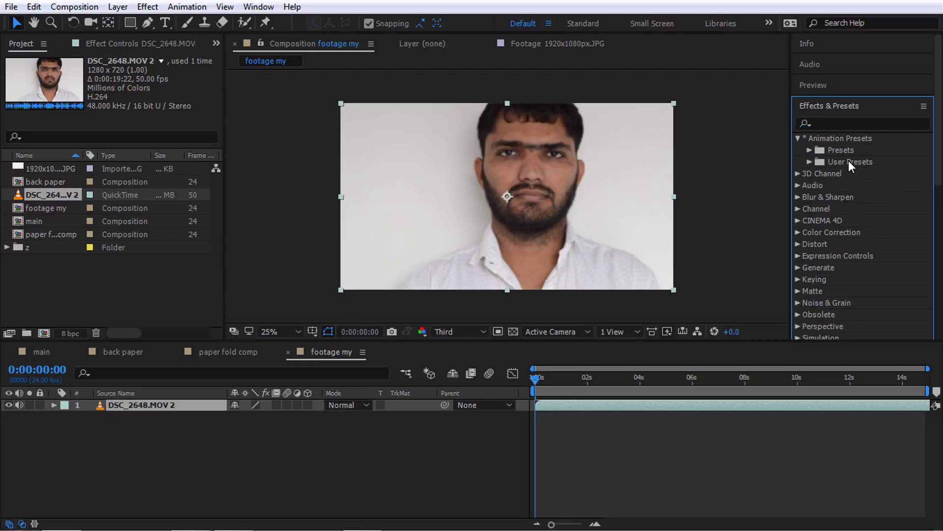
pyautogui.click(809, 162)
pyautogui.click(854, 173)
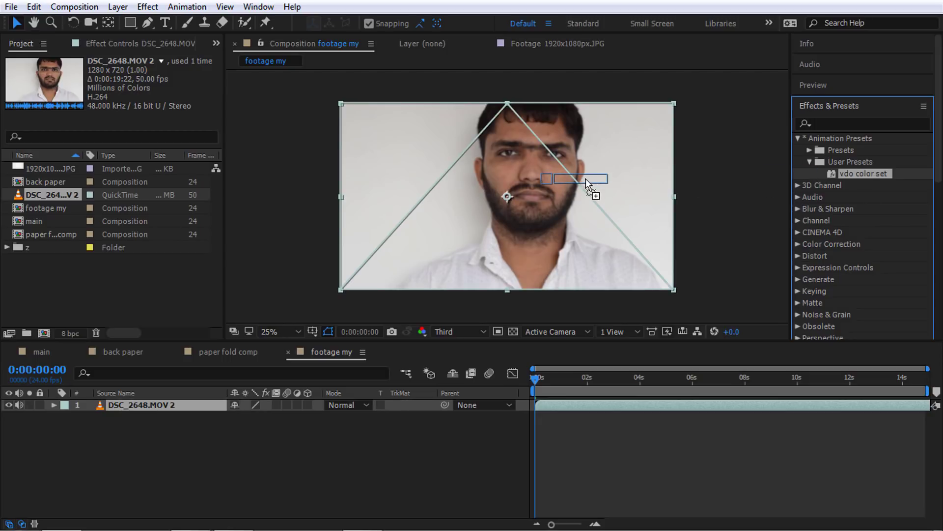
pyautogui.moveTo(868, 178); pyautogui.dragTo(586, 184)
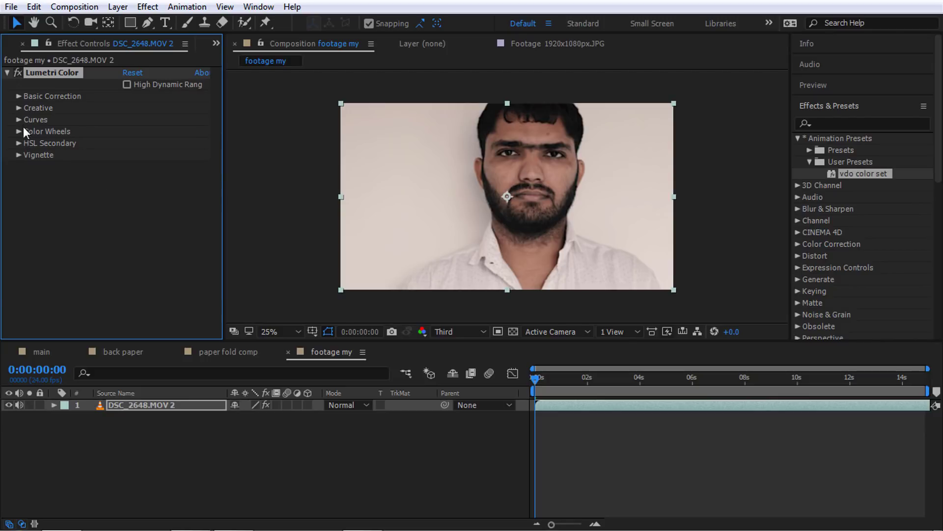
pyautogui.hotkey('ctrl', '`')
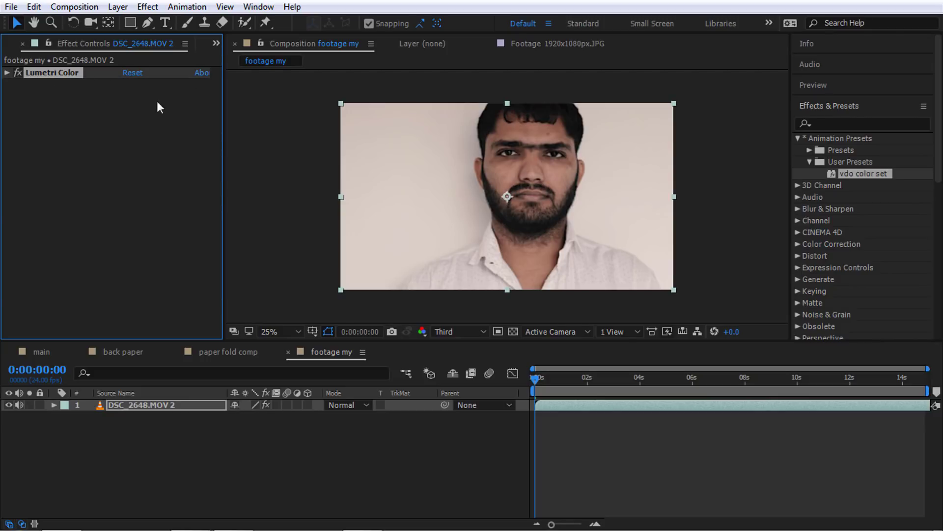
# Apply a Curves effect to the clip and bend the RGB curve up to brighten it.
pyautogui.click(7, 73)
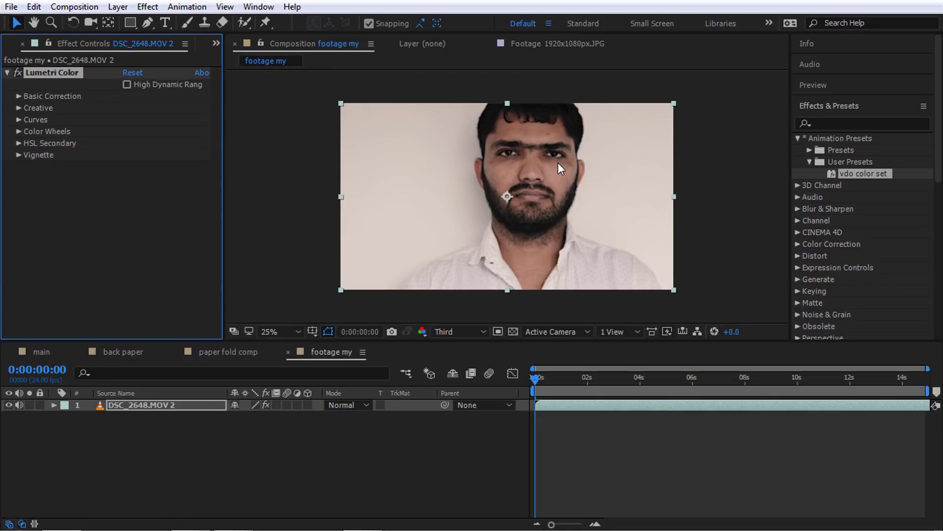
pyautogui.click(874, 124)
pyautogui.write('hue')
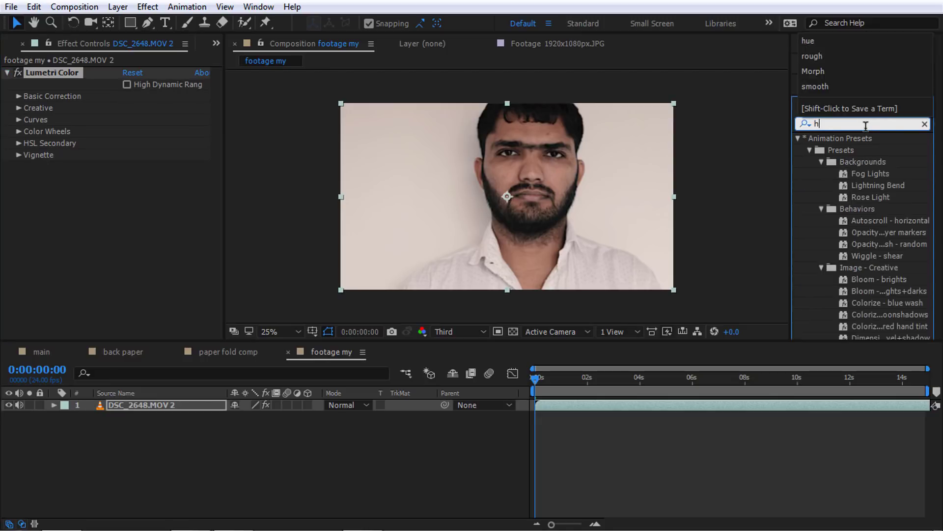
pyautogui.moveTo(876, 211); pyautogui.dragTo(875, 208)
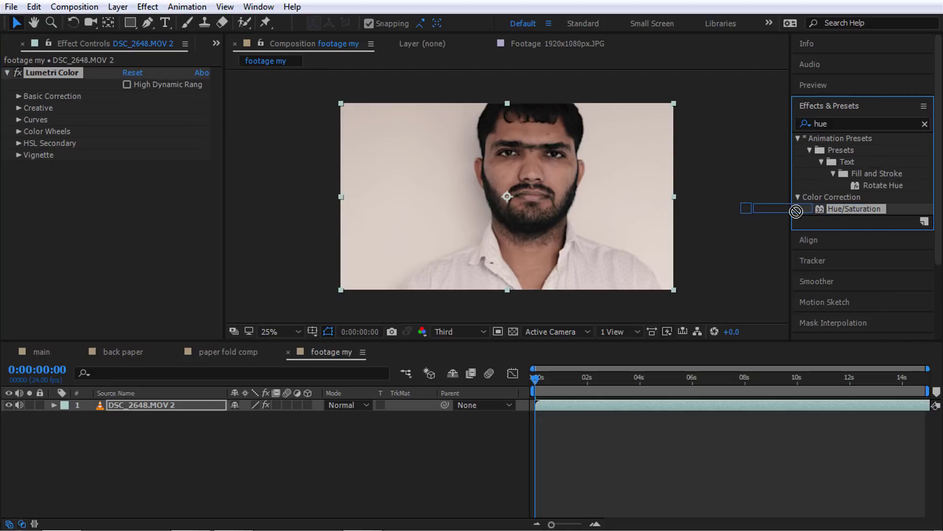
pyautogui.click(843, 124)
pyautogui.write('curve')
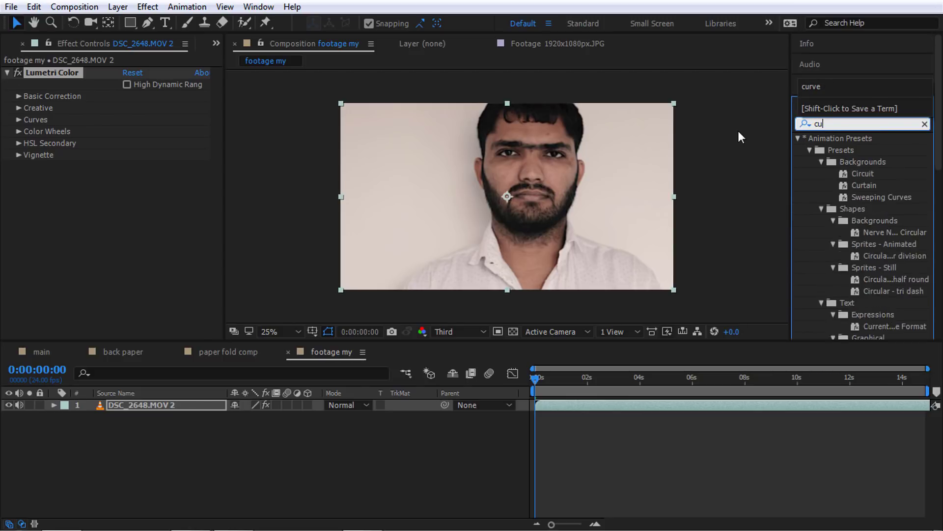
pyautogui.moveTo(840, 197); pyautogui.dragTo(541, 185)
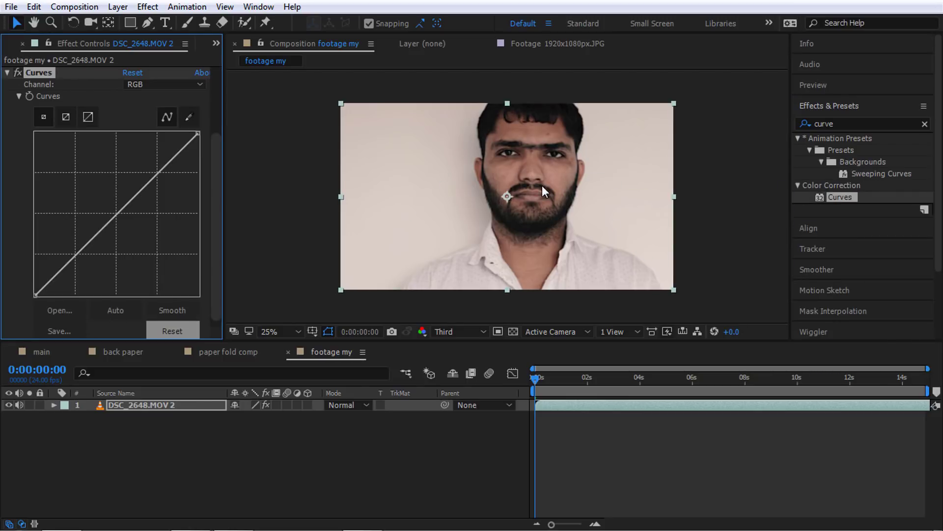
pyautogui.moveTo(116, 213); pyautogui.dragTo(110, 202)
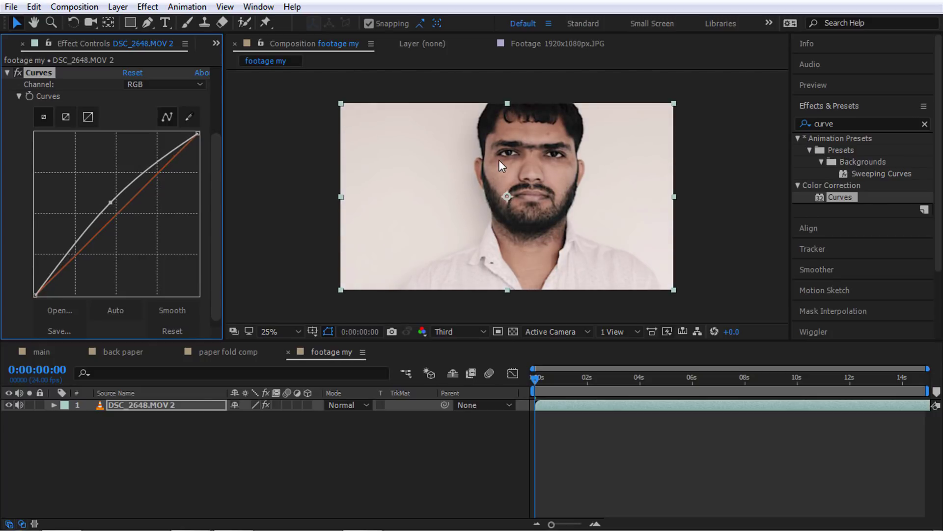
# Trim the clip's in-point to about 6 seconds and slide it to start at 0s.
pyautogui.moveTo(566, 380)
pyautogui.mouseDown()
pyautogui.moveTo(797, 378)
pyautogui.moveTo(750, 378)
pyautogui.mouseUp()
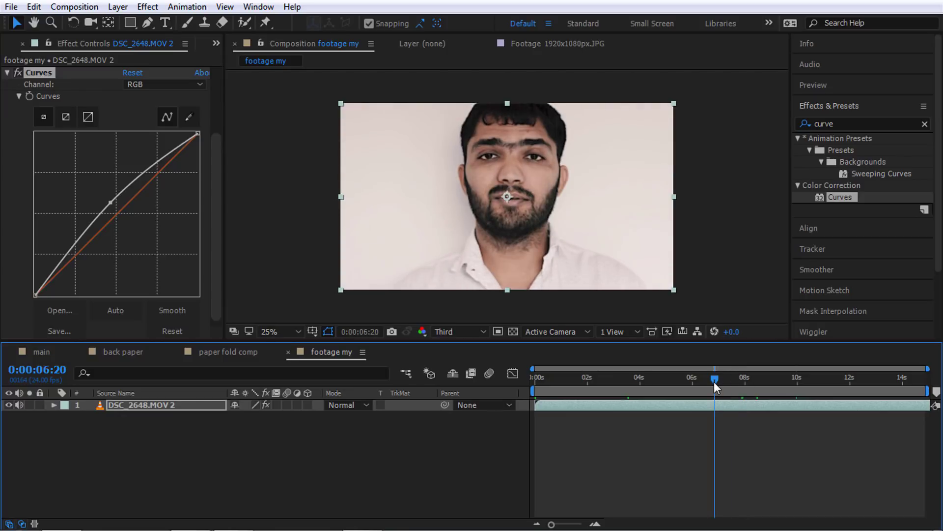
pyautogui.moveTo(537, 404); pyautogui.dragTo(701, 406)
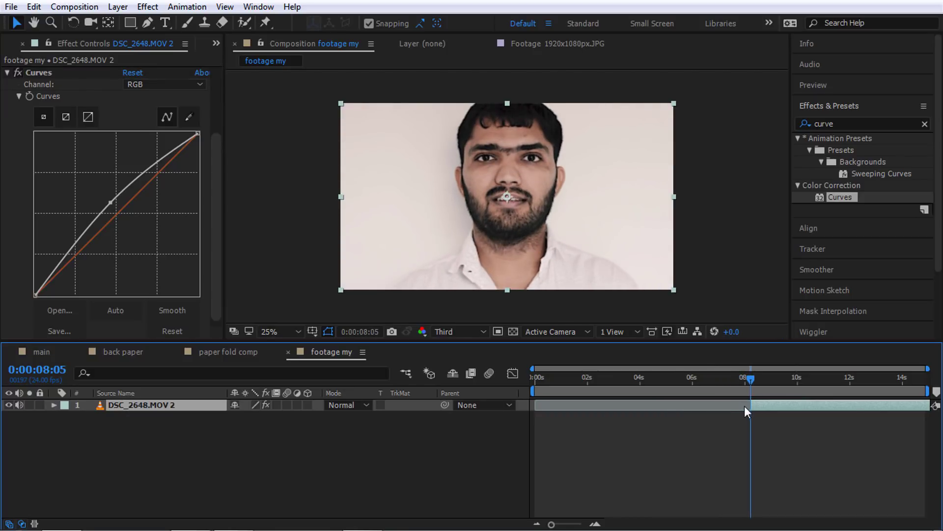
pyautogui.moveTo(789, 403); pyautogui.dragTo(581, 386)
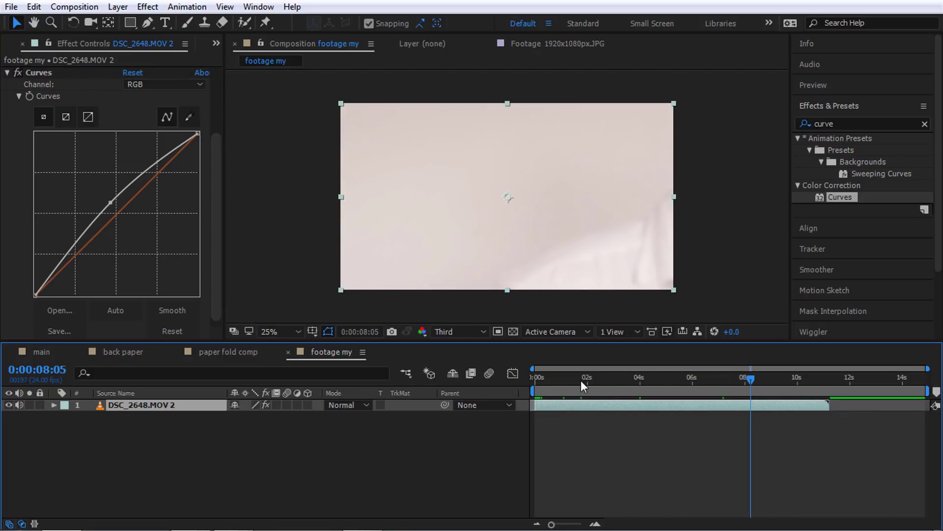
pyautogui.click(672, 378)
pyautogui.moveTo(644, 384); pyautogui.dragTo(531, 388)
pyautogui.click(268, 422)
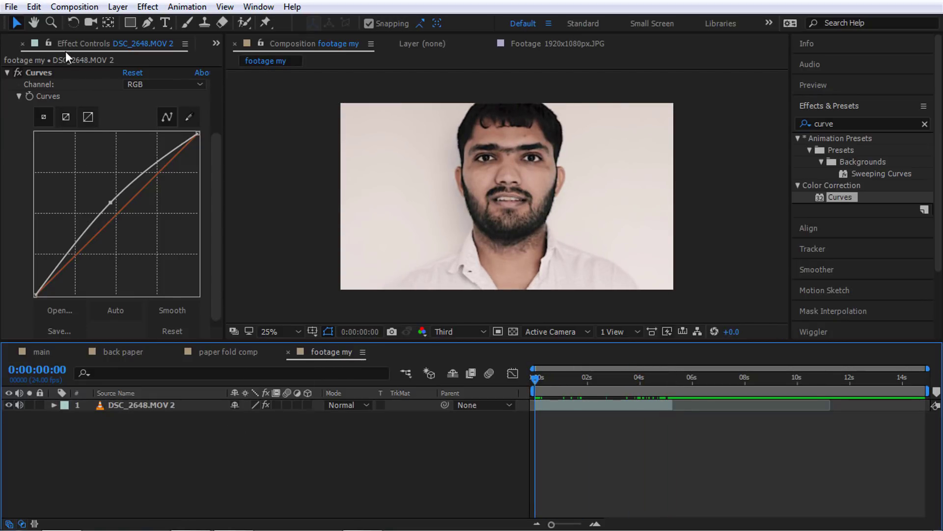
# Select the DSC_2648.MOV 2 layer in footage my and start pre-composing it with Ctrl+Shift+C.
pyautogui.hotkey('ctrl', '0')
pyautogui.click(62, 209)
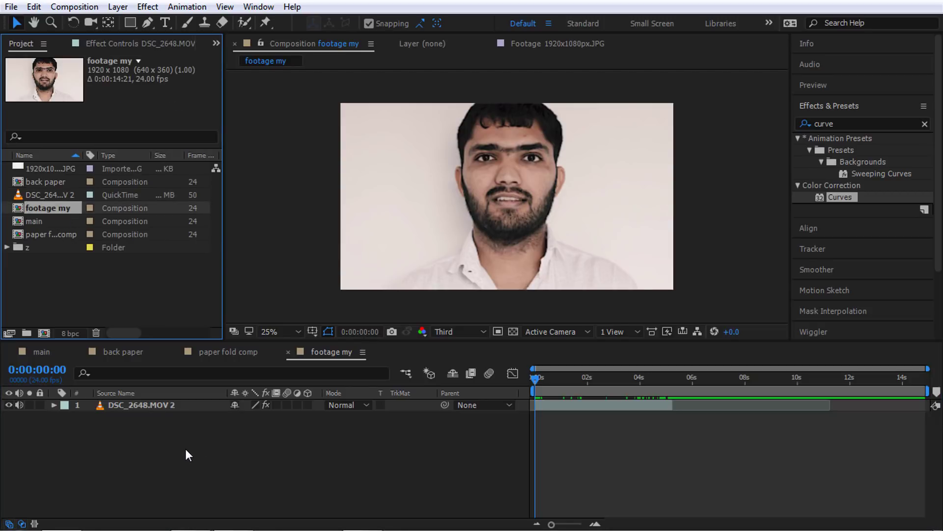
pyautogui.click(171, 439)
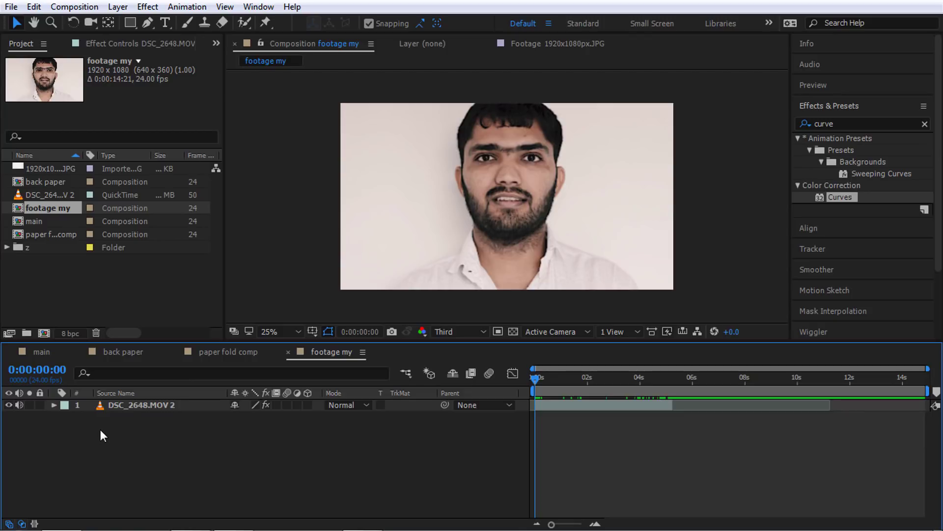
pyautogui.moveTo(99, 428); pyautogui.dragTo(140, 398)
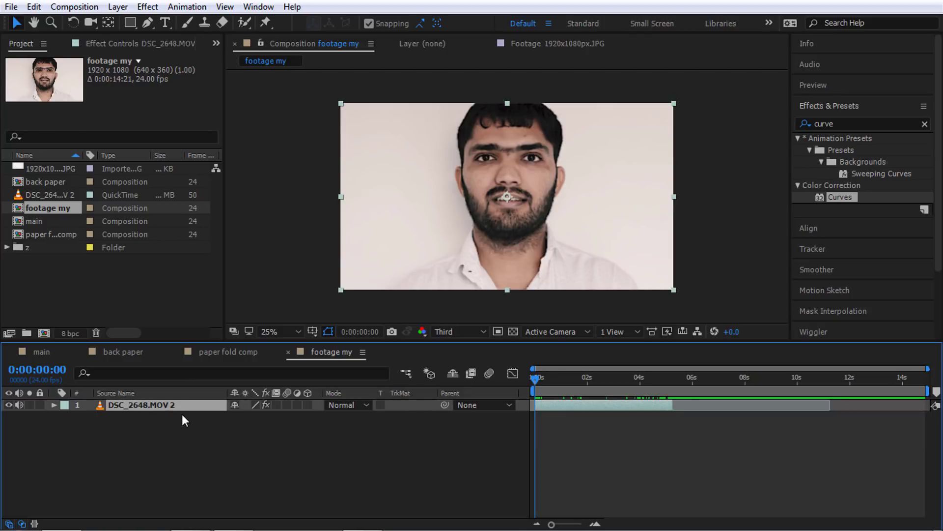
pyautogui.hotkey('ctrl', 'shift', 'c')
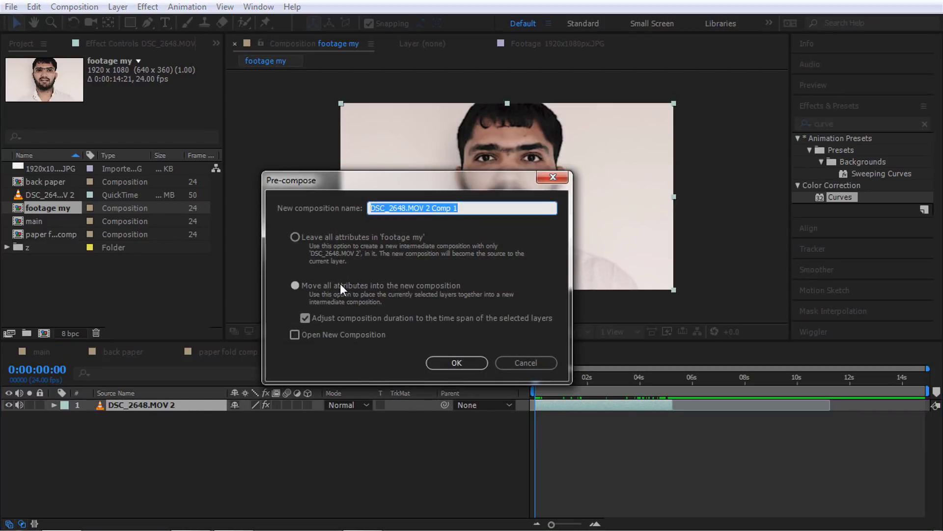
# Precompose the clip as 'video footage', moving all attributes into the new composition.
pyautogui.click(341, 285)
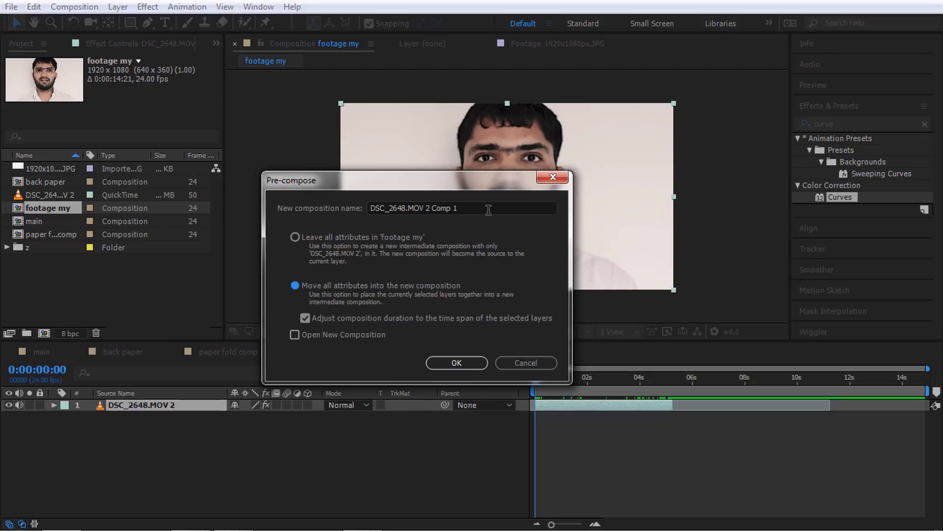
pyautogui.hotkey('shift', 'Tab')
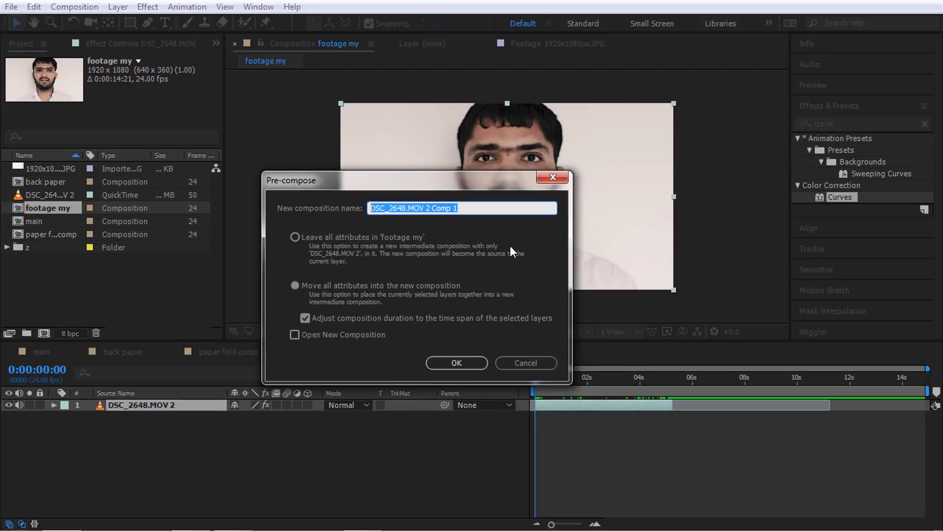
pyautogui.write('video ')
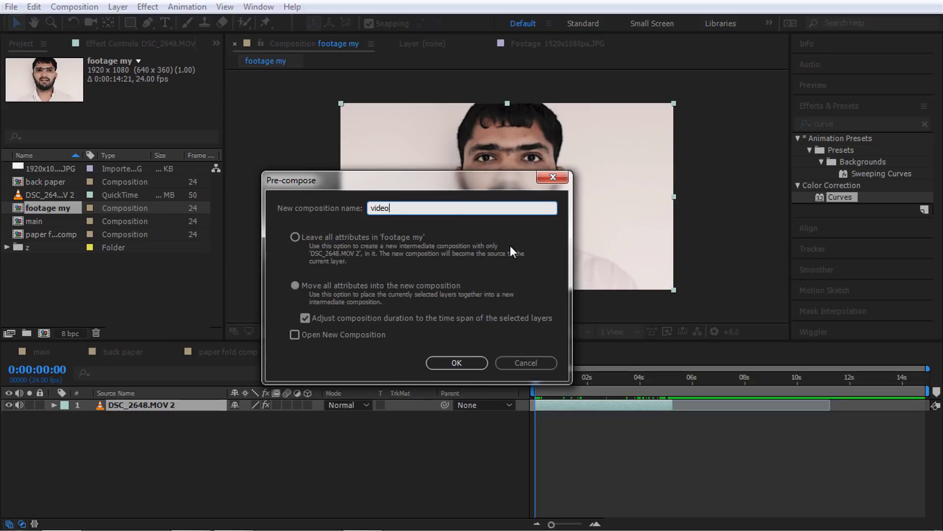
pyautogui.write('footage')
pyautogui.press('Return')
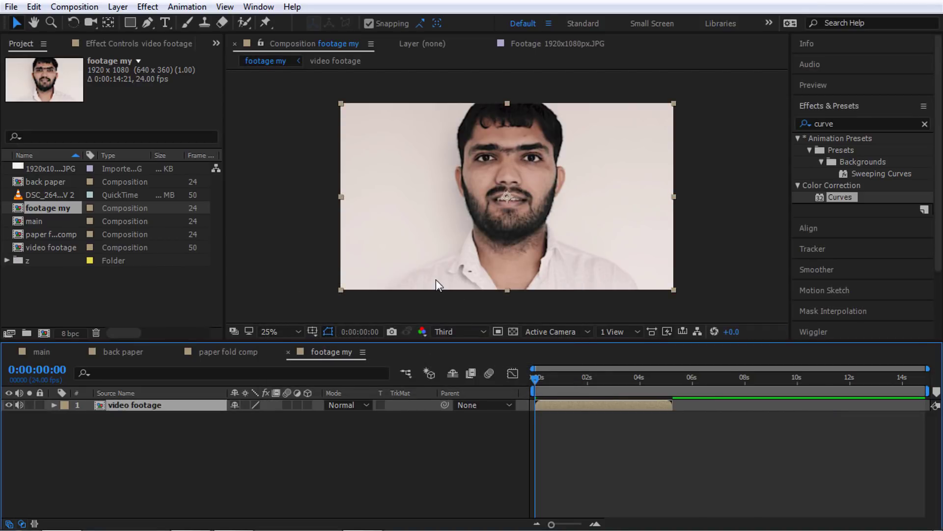
pyautogui.click(148, 432)
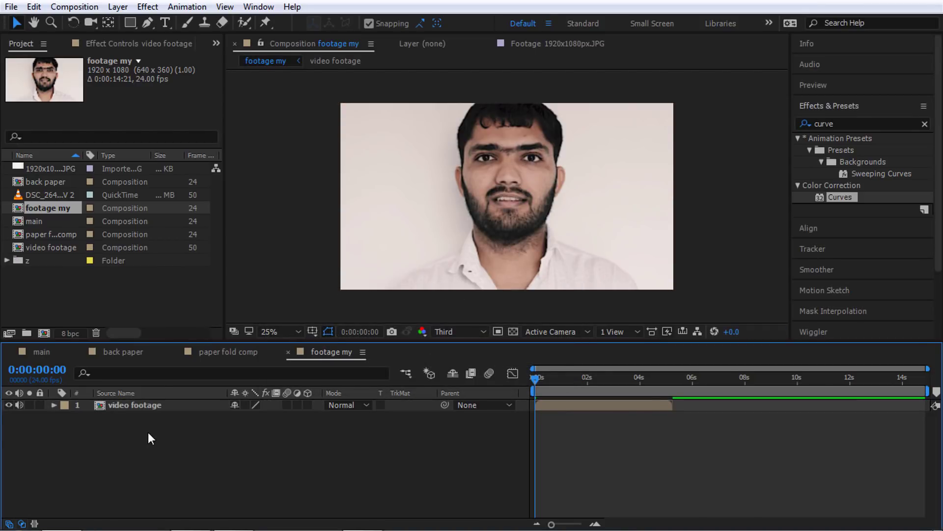
pyautogui.click(145, 404)
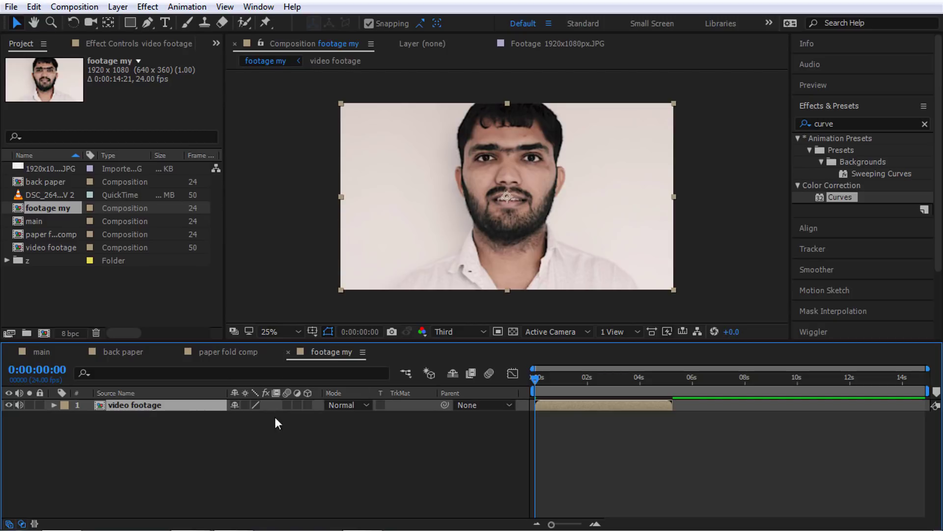
pyautogui.click(241, 439)
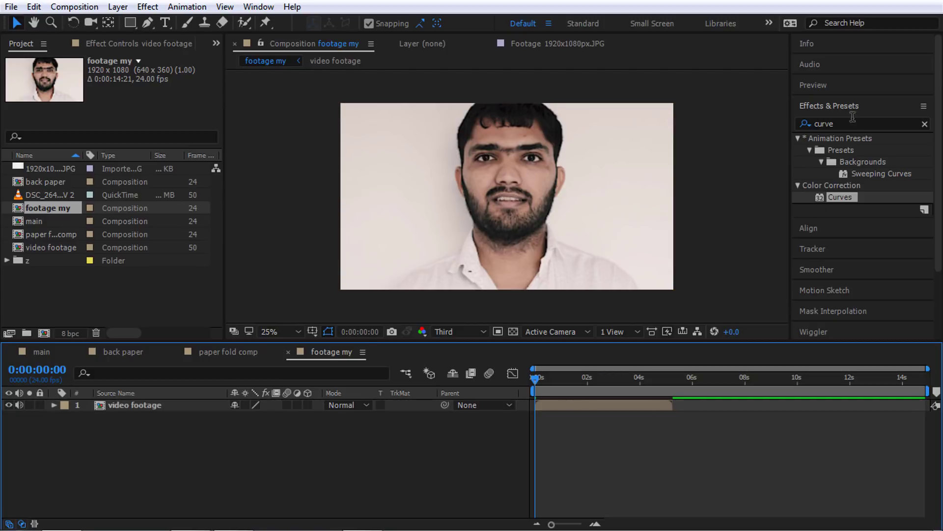
# Add an adjustment layer with Hue/Saturation, Master Saturation set to -100.
pyautogui.rightClick(187, 479)
pyautogui.moveTo(250, 326)
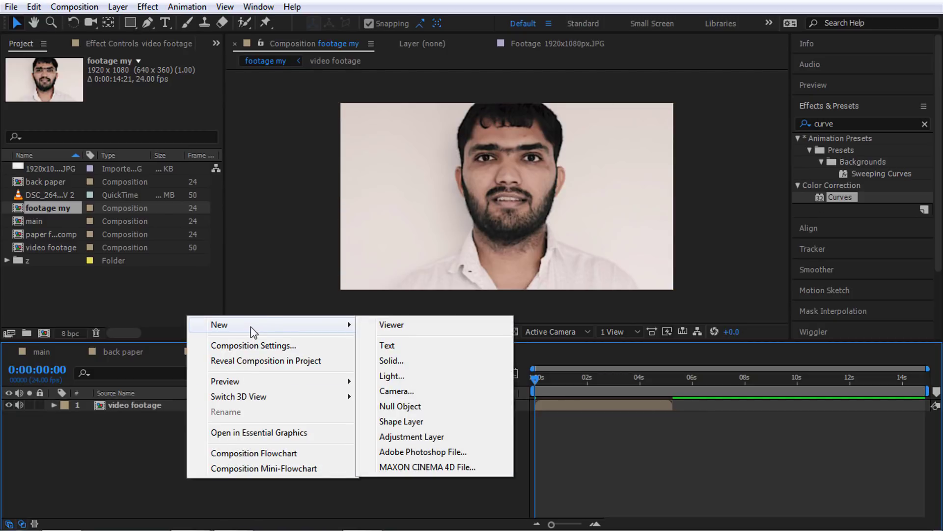
pyautogui.click(413, 436)
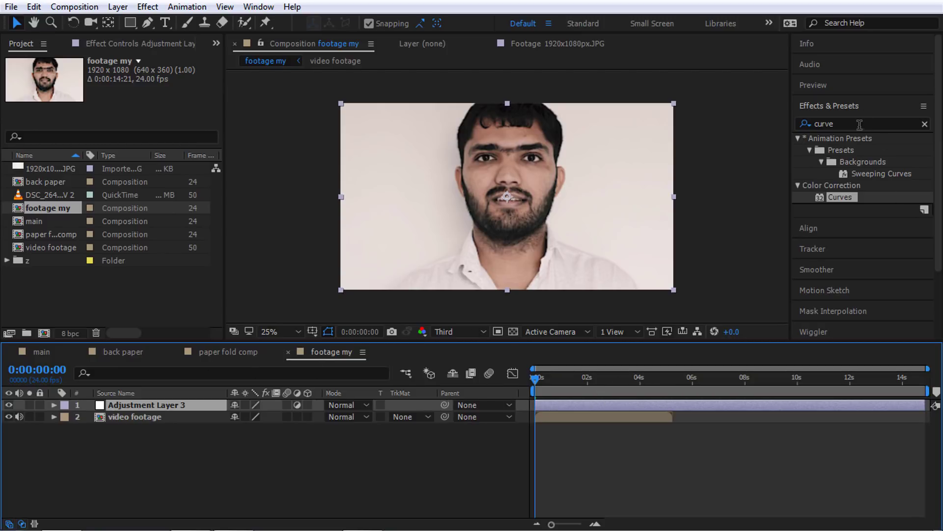
pyautogui.click(822, 120)
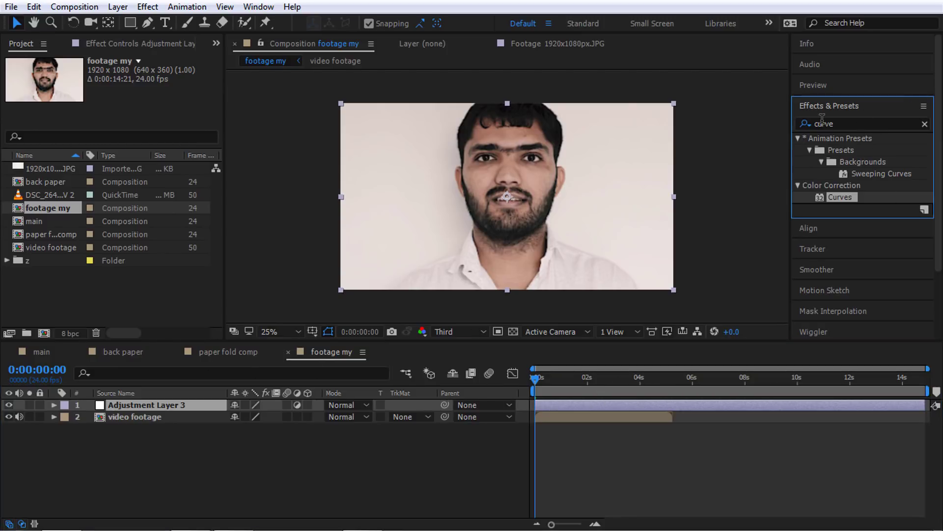
pyautogui.doubleClick(842, 119)
pyautogui.write('hue')
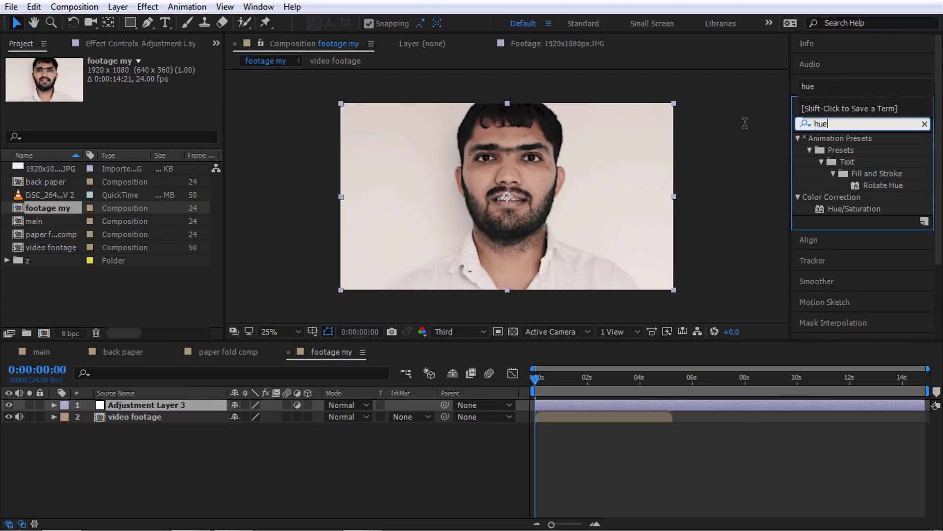
pyautogui.moveTo(857, 208); pyautogui.dragTo(154, 405)
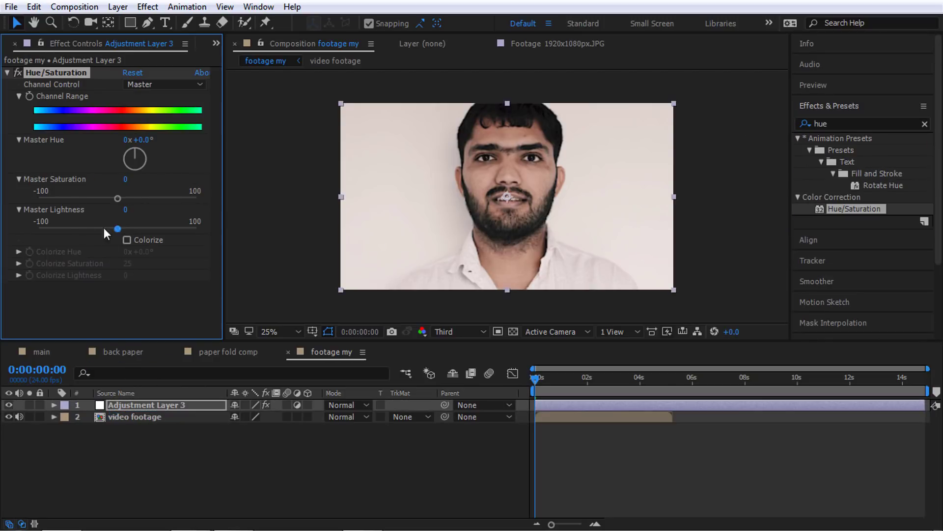
pyautogui.moveTo(117, 198); pyautogui.dragTo(26, 194)
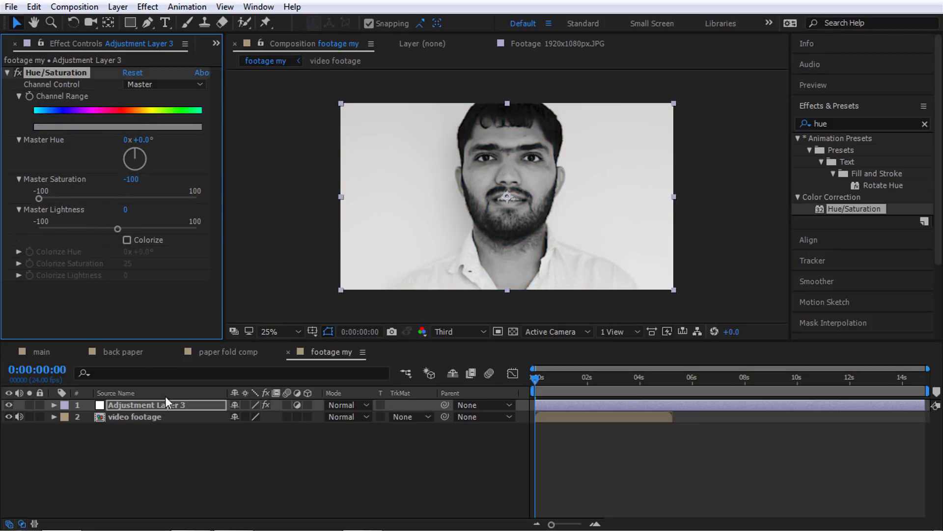
# Select the video footage layer and browse the project items list.
pyautogui.click(153, 440)
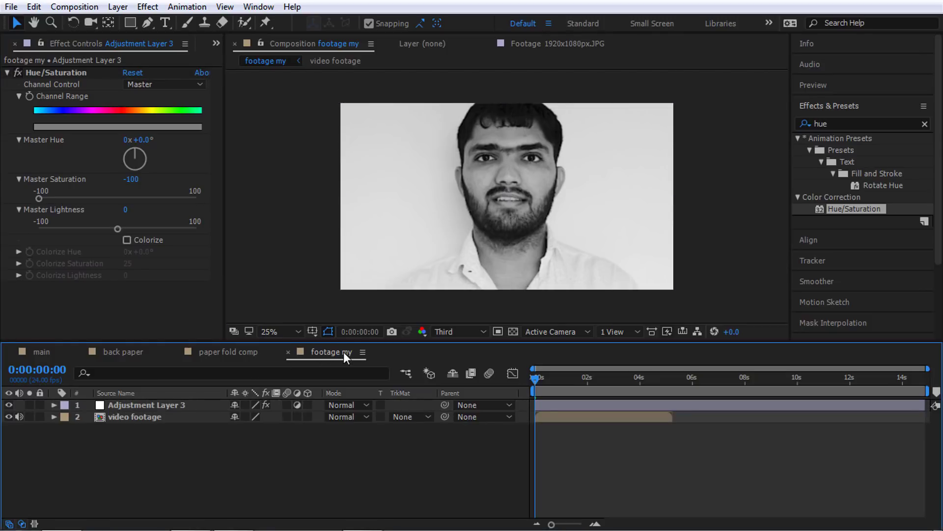
pyautogui.click(150, 417)
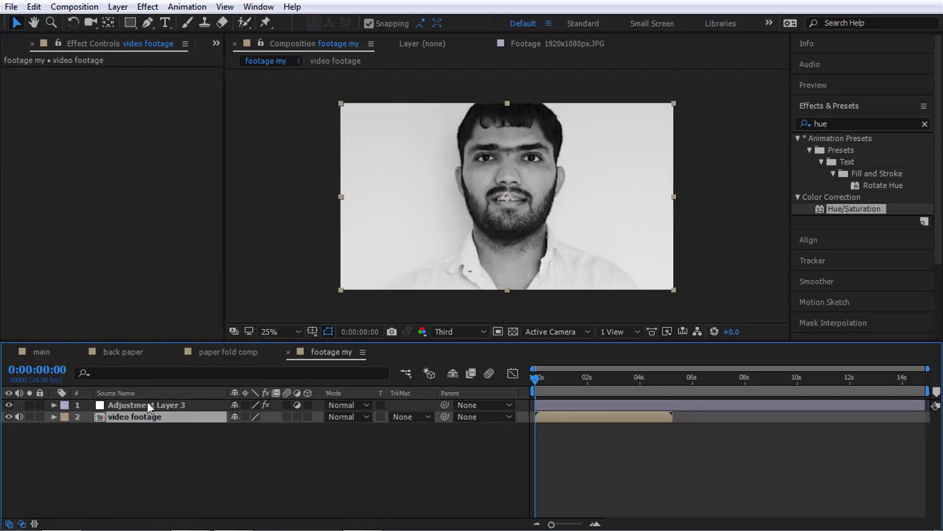
pyautogui.click(32, 49)
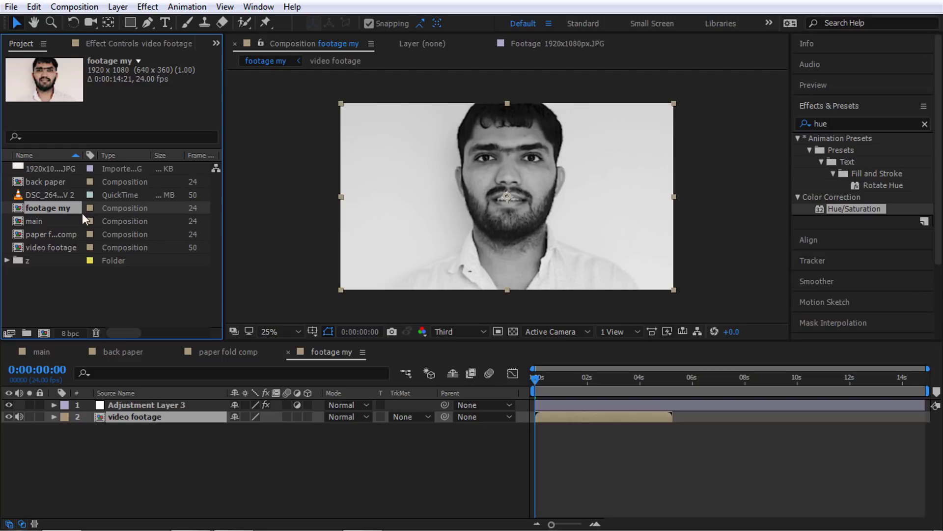
pyautogui.click(50, 248)
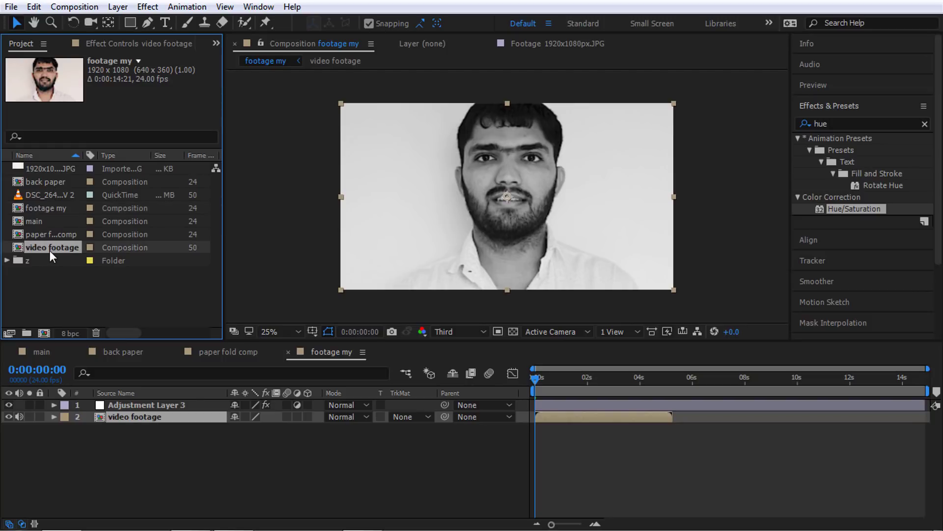
pyautogui.click(49, 210)
# Open paper fold comp and select its shadow, Main paper and cut paper top layers.
pyautogui.click(39, 352)
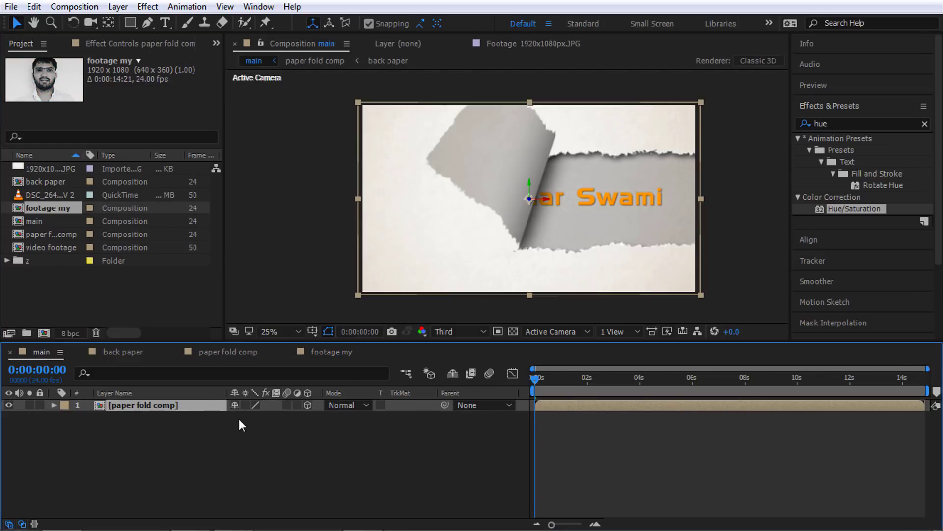
pyautogui.doubleClick(161, 407)
pyautogui.click(149, 462)
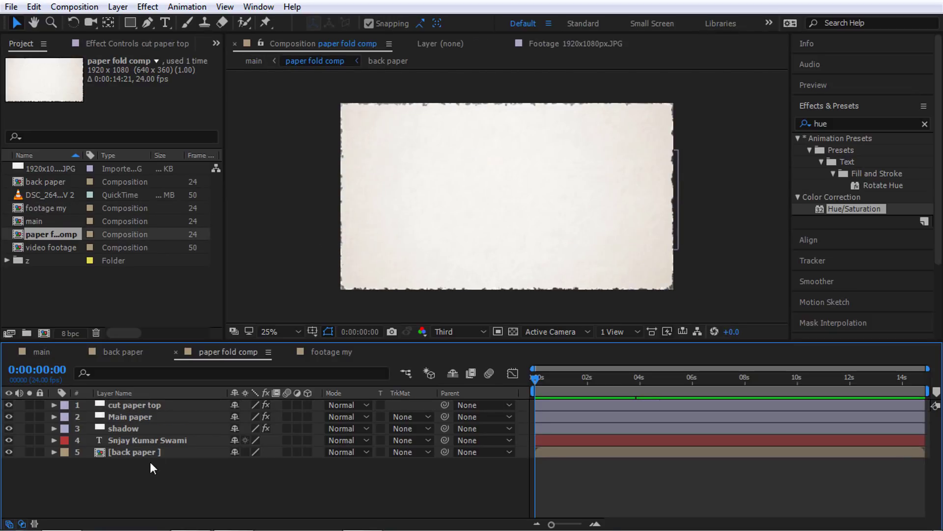
pyautogui.click(135, 407)
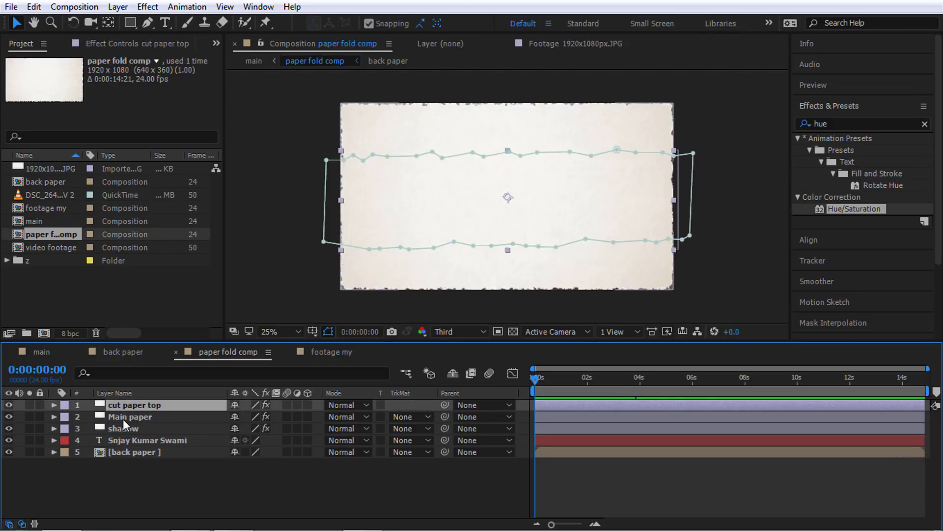
pyautogui.click(123, 418)
pyautogui.click(120, 429)
pyautogui.click(129, 418)
pyautogui.click(131, 407)
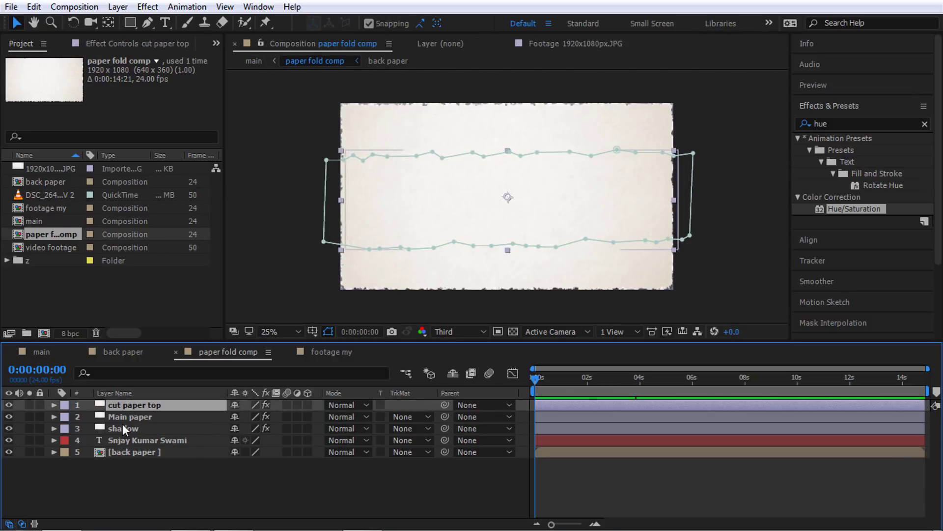
pyautogui.click(123, 426)
# Replace the shadow, Main paper and cut paper top layer sources with footage my.
pyautogui.click(65, 208)
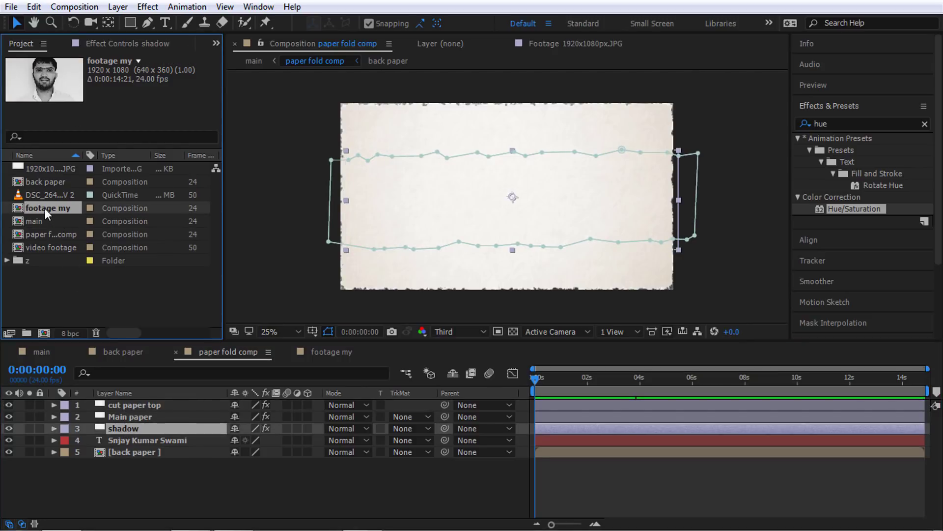
pyautogui.moveTo(45, 209); pyautogui.dragTo(129, 381)
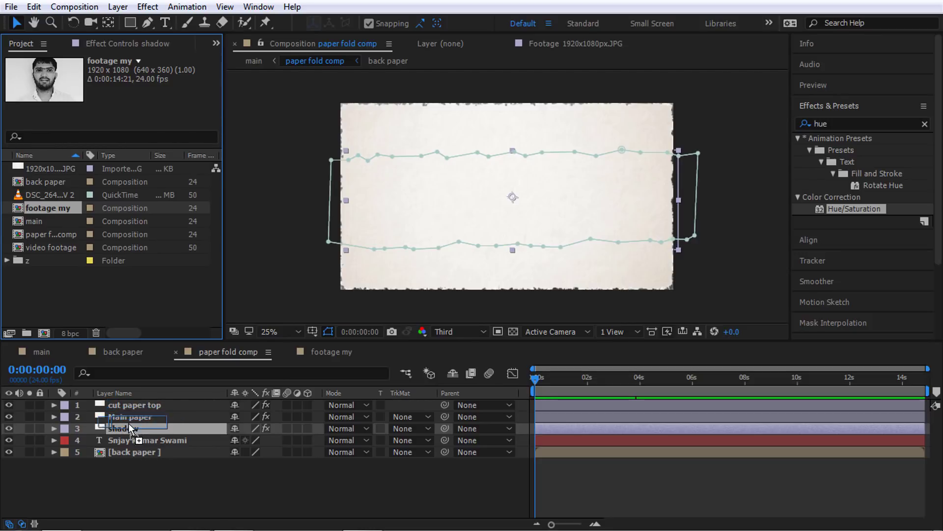
pyautogui.keyDown('alt'); pyautogui.moveTo(139, 417); pyautogui.dragTo(128, 425); pyautogui.keyUp('alt')
pyautogui.click(129, 417)
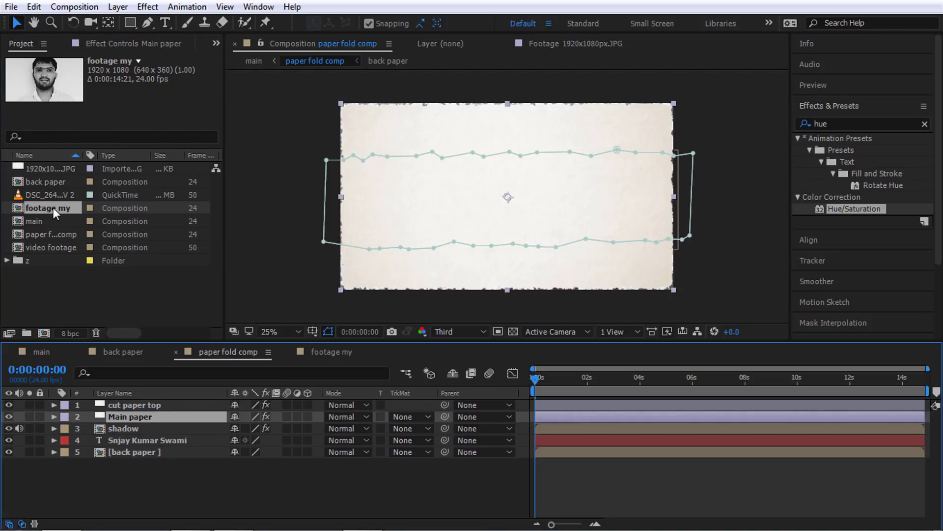
pyautogui.keyDown('alt'); pyautogui.moveTo(51, 208); pyautogui.dragTo(130, 416); pyautogui.keyUp('alt')
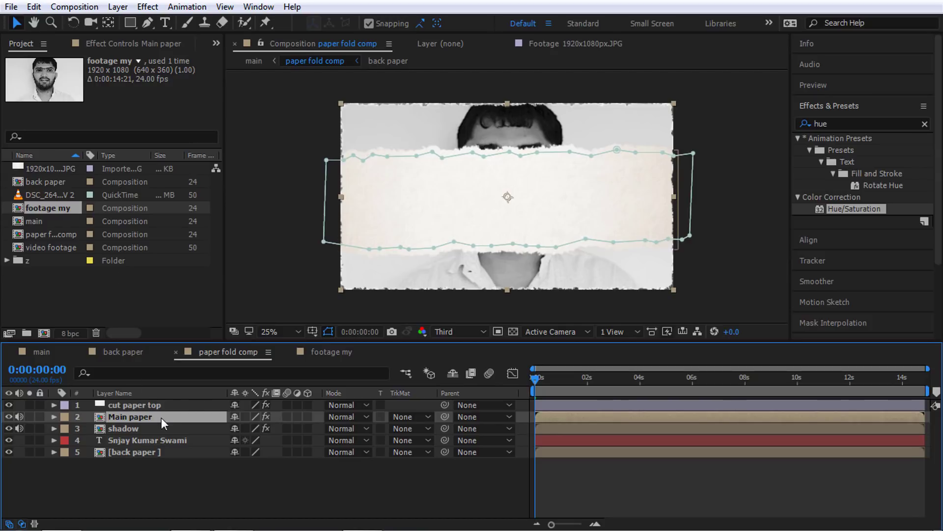
pyautogui.click(142, 405)
pyautogui.keyDown('alt'); pyautogui.moveTo(50, 209); pyautogui.dragTo(133, 406); pyautogui.keyUp('alt')
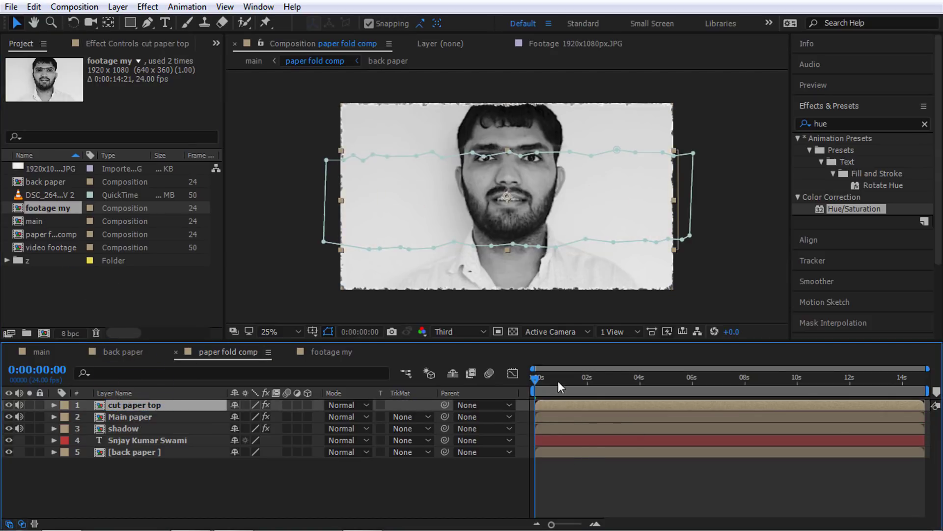
# Preview the paper-fold animation a few seconds in and pick the video footage comp.
pyautogui.moveTo(536, 382); pyautogui.dragTo(626, 384)
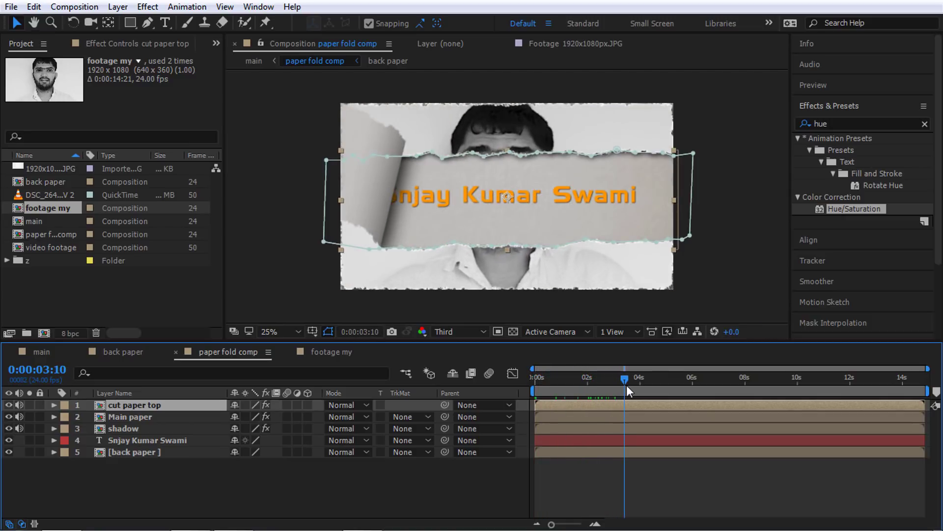
pyautogui.click(167, 458)
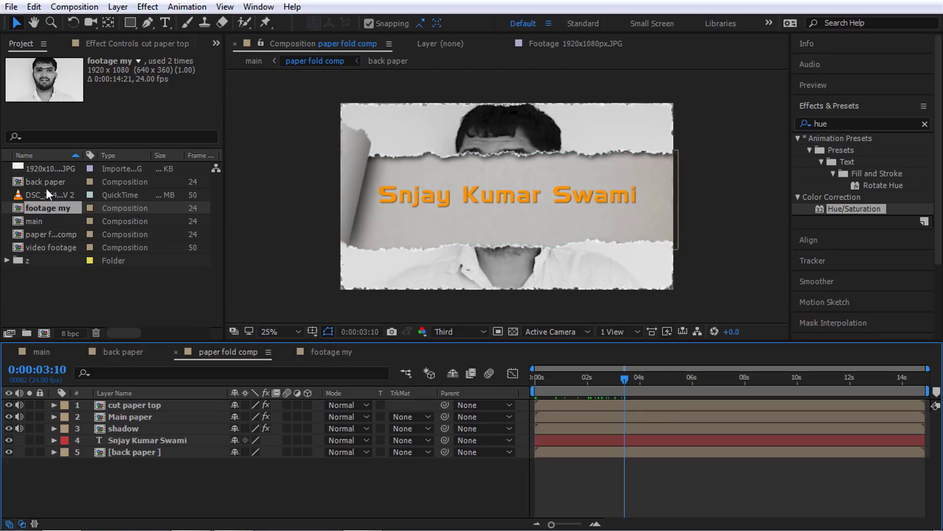
pyautogui.click(61, 234)
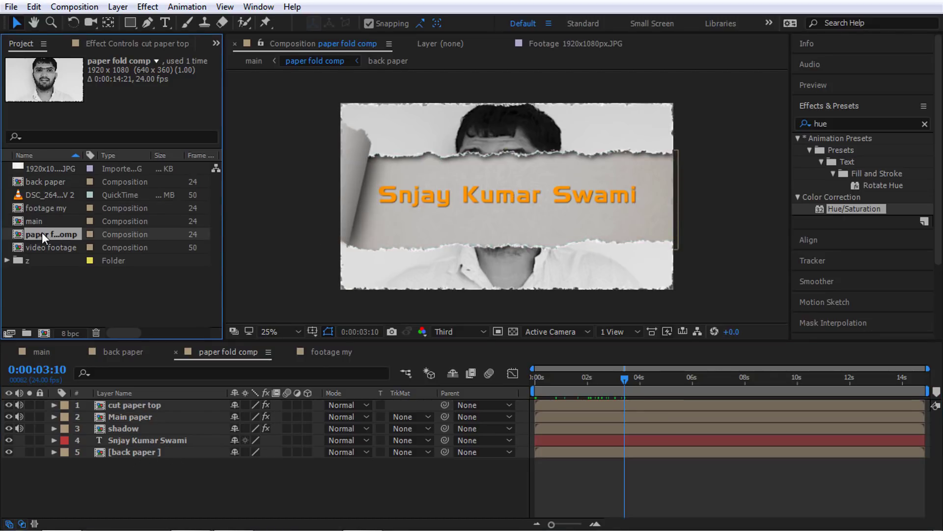
pyautogui.click(45, 248)
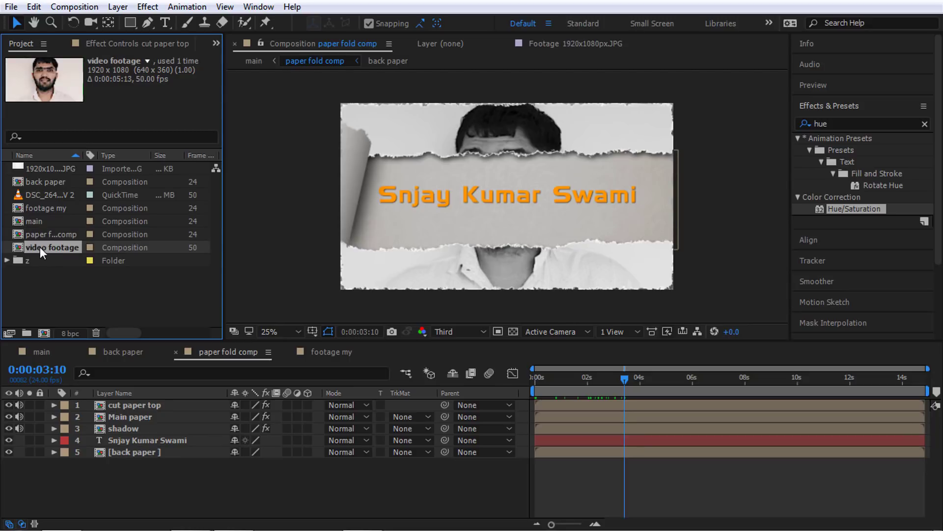
# Place video footage between the shadow and title layers and hide the name title layer.
pyautogui.moveTo(41, 246); pyautogui.dragTo(130, 438)
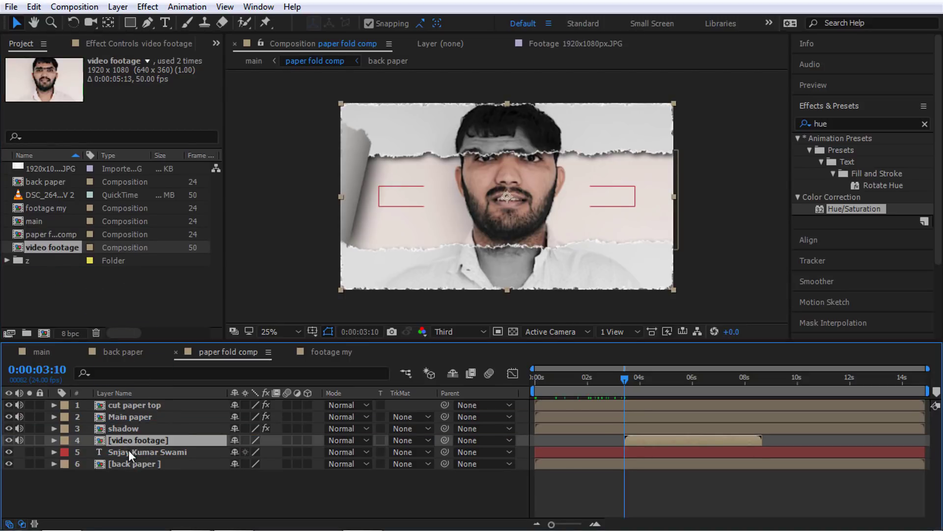
pyautogui.click(129, 450)
pyautogui.click(9, 452)
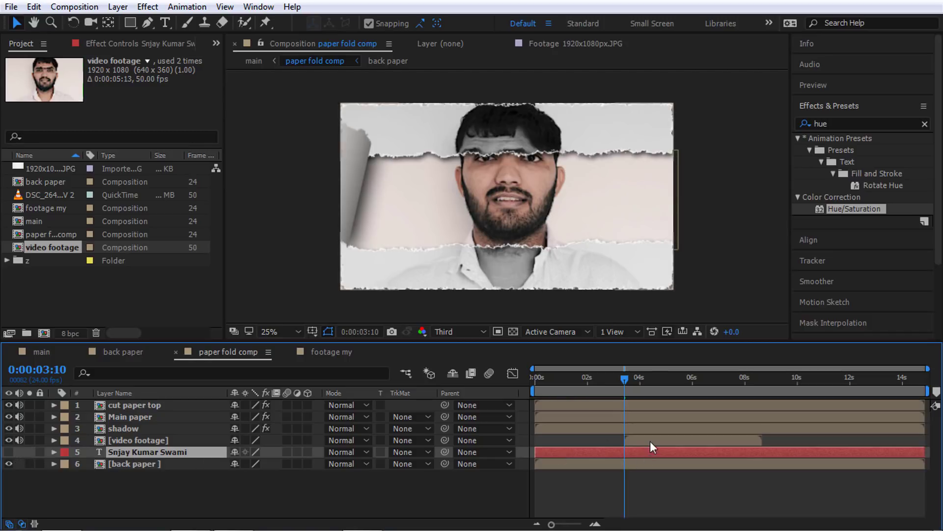
# Slide the video footage layer to start at 0s and scrub to check the reveal.
pyautogui.moveTo(649, 440); pyautogui.dragTo(560, 440)
pyautogui.click(569, 379)
pyautogui.moveTo(541, 382); pyautogui.dragTo(597, 380)
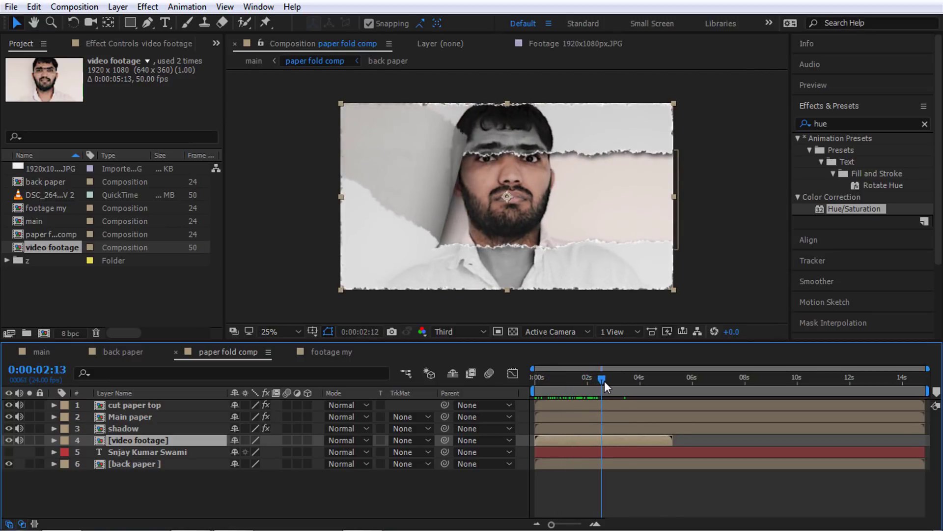
pyautogui.moveTo(598, 380)
pyautogui.mouseDown()
pyautogui.moveTo(616, 386)
pyautogui.moveTo(582, 387)
pyautogui.mouseUp()
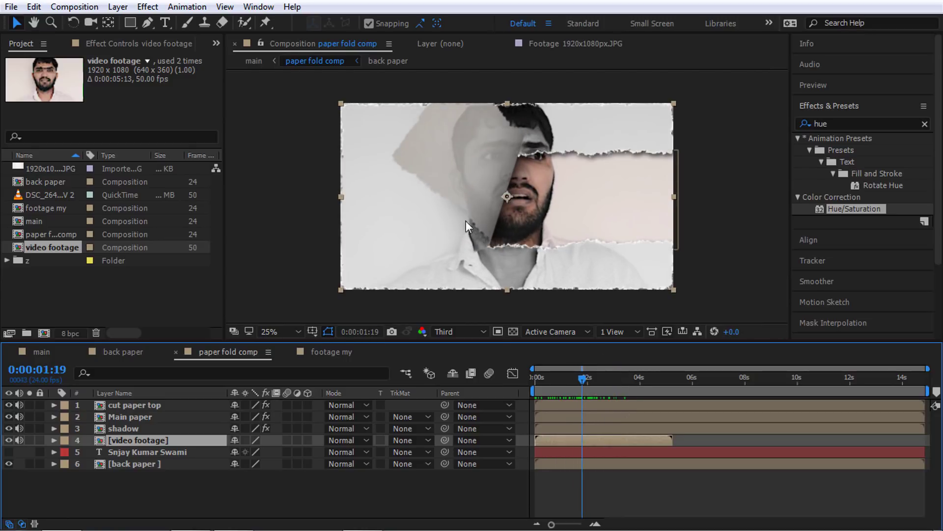
# Set CC Page Turn Back Opacity on cut paper top to 95.0, then scrub back to check.
pyautogui.click(139, 405)
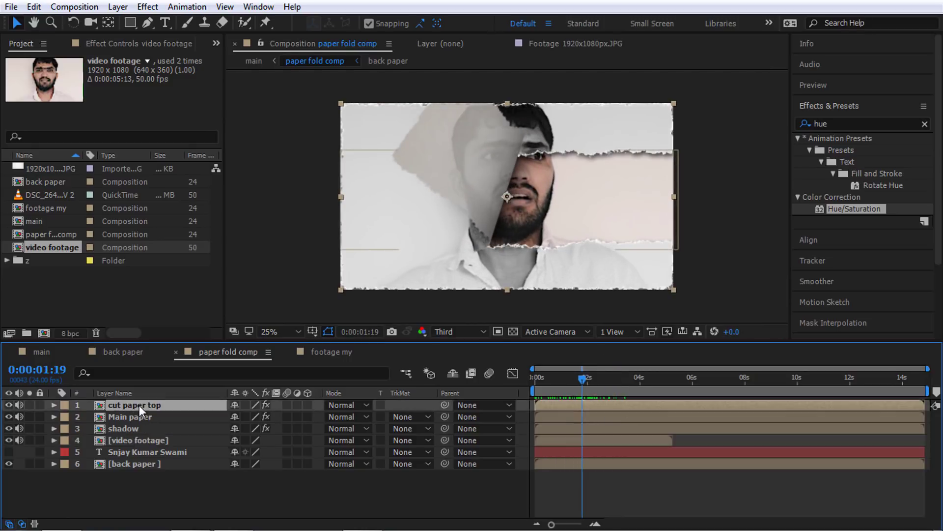
pyautogui.click(128, 40)
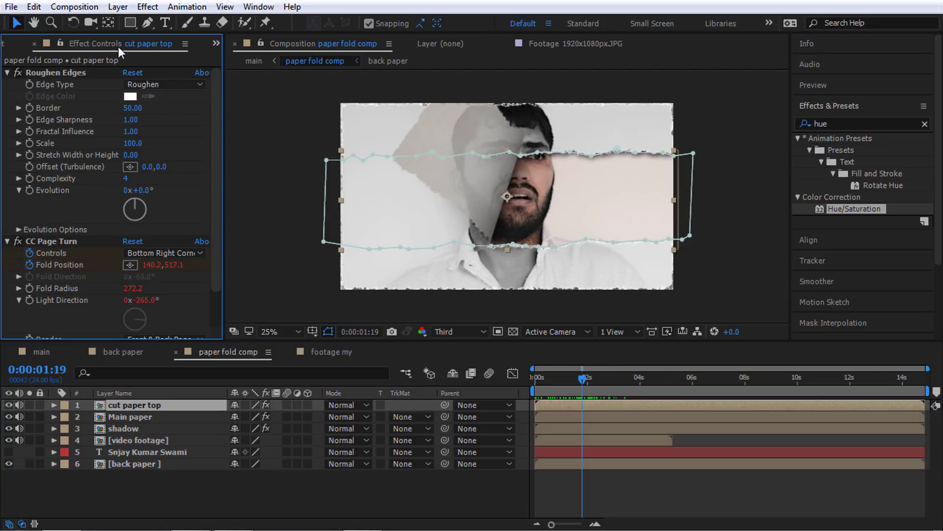
pyautogui.click(67, 241)
pyautogui.scroll(-2, 84, 275)
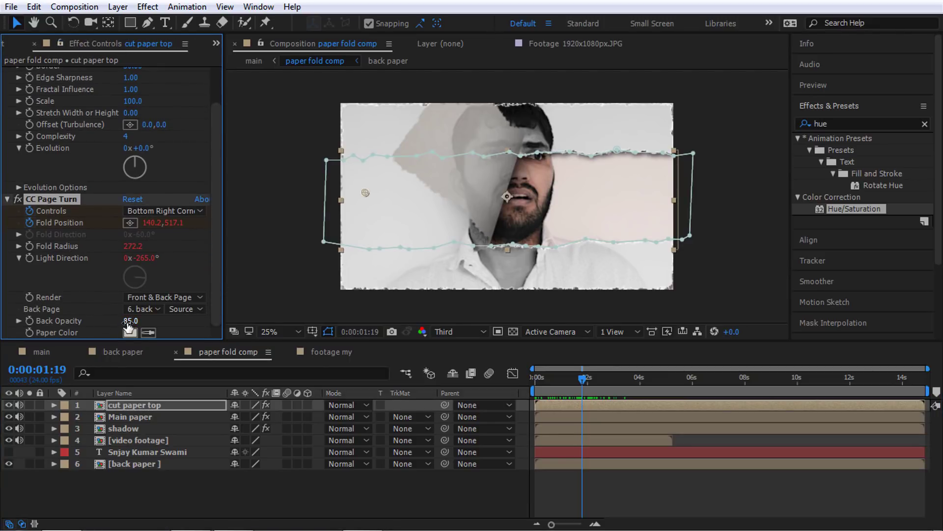
pyautogui.moveTo(129, 321)
pyautogui.mouseDown()
pyautogui.moveTo(115, 320)
pyautogui.moveTo(154, 318)
pyautogui.mouseUp()
pyautogui.click(134, 321)
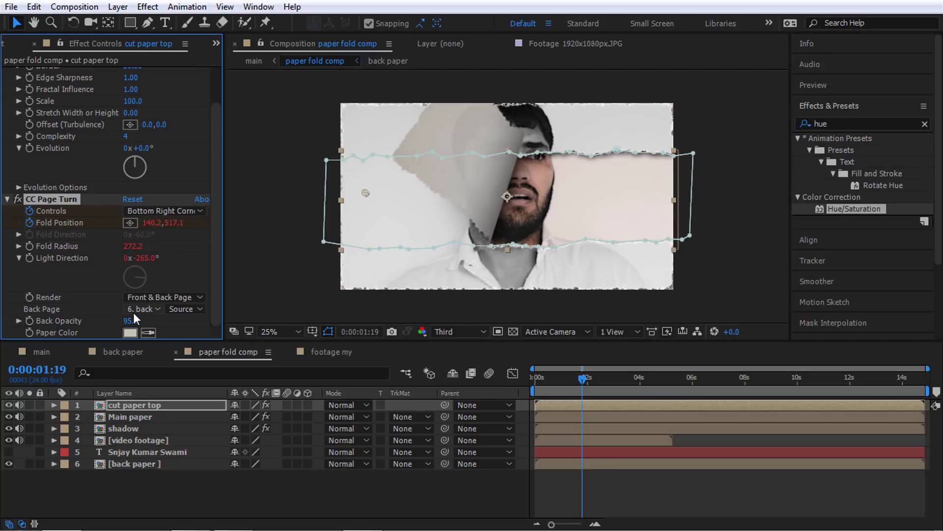
pyautogui.moveTo(582, 378)
pyautogui.mouseDown()
pyautogui.moveTo(558, 378)
pyautogui.moveTo(629, 368)
pyautogui.moveTo(581, 377)
pyautogui.mouseUp()
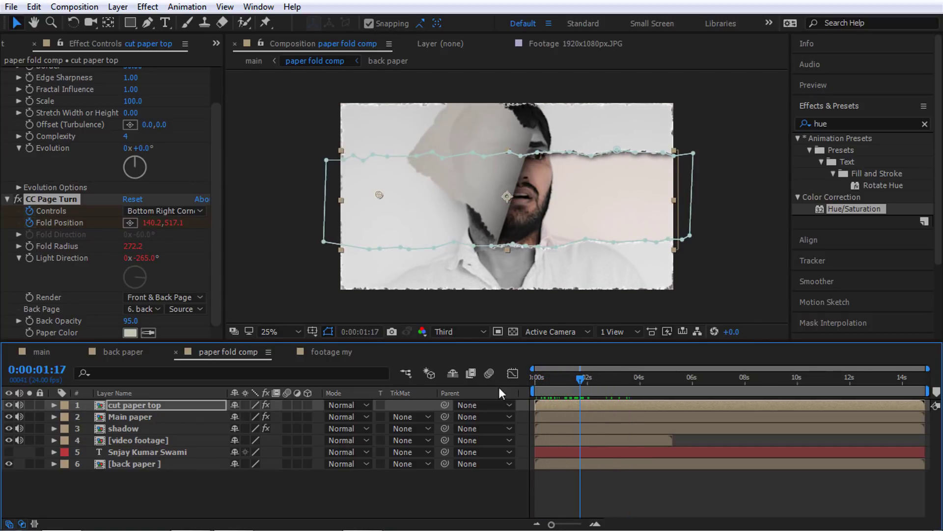
# Open the video footage composition and select the DSC_2648.MOV 2 clip layer.
pyautogui.hotkey('ctrl', '0')
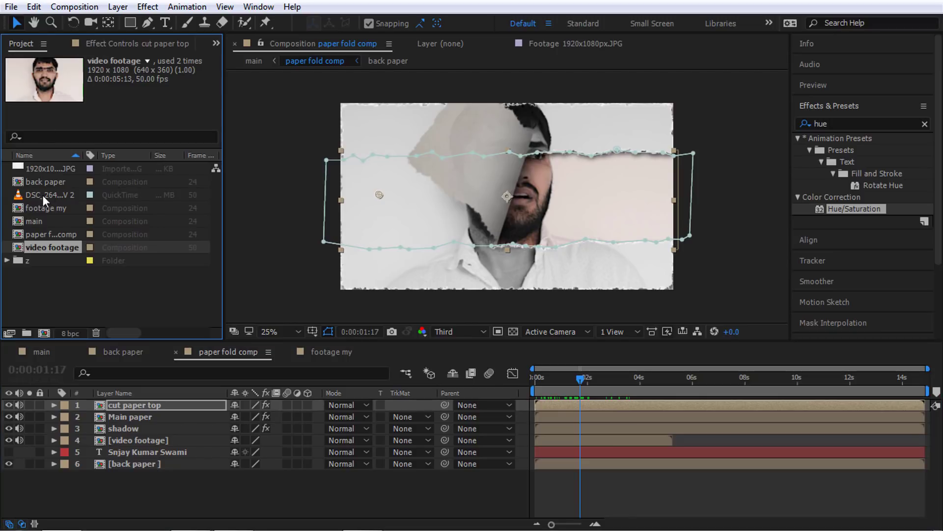
pyautogui.click(72, 284)
pyautogui.click(58, 210)
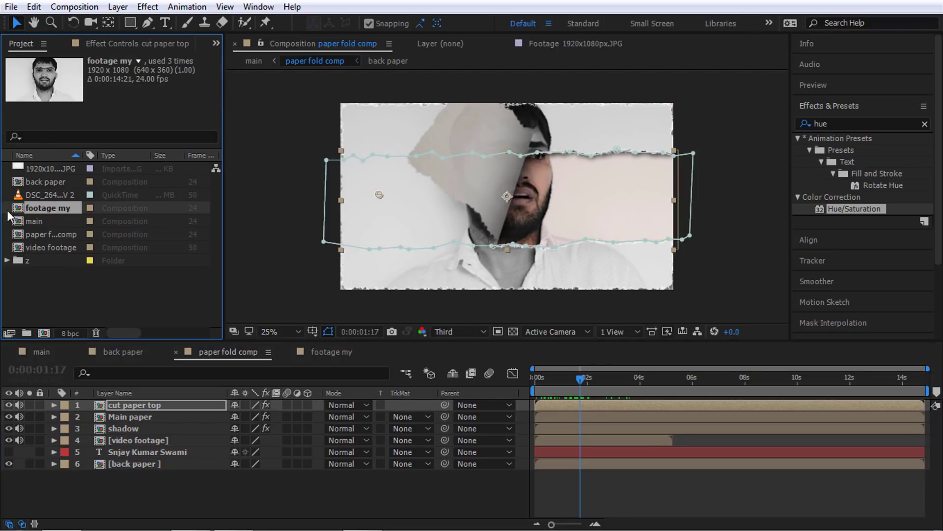
pyautogui.click(37, 247)
pyautogui.doubleClick(45, 247)
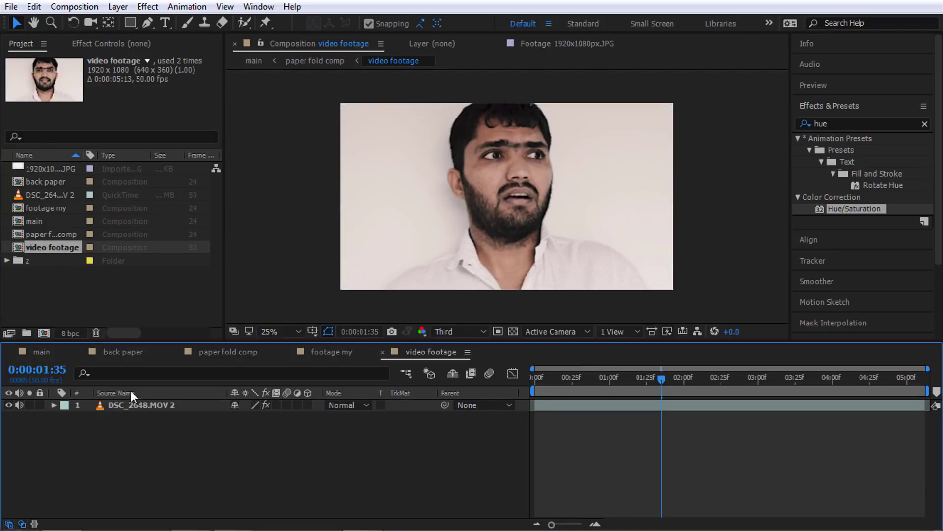
pyautogui.click(143, 407)
pyautogui.moveTo(592, 380)
pyautogui.mouseDown()
pyautogui.moveTo(724, 391)
pyautogui.moveTo(533, 394)
pyautogui.mouseUp()
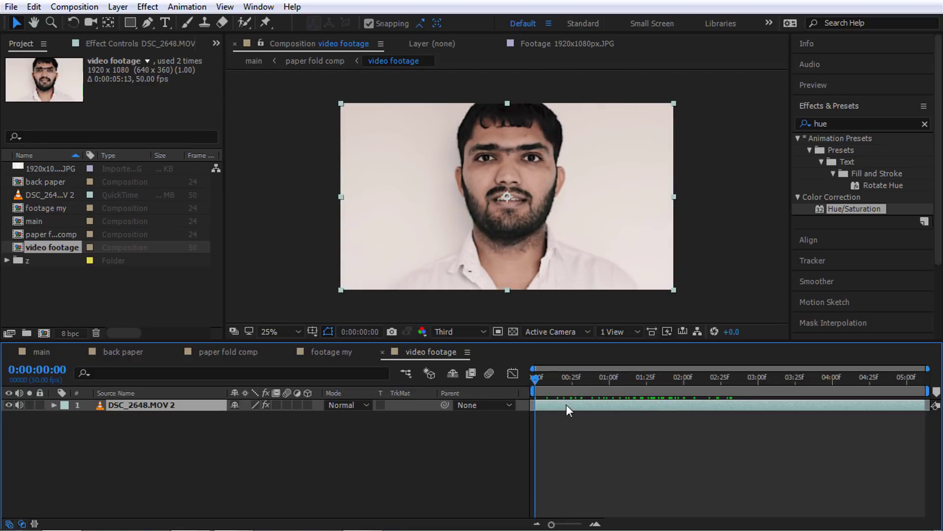
# Freeze the DSC_2648.MOV 2 clip on the current frame and check it stays still.
pyautogui.rightClick(154, 406)
pyautogui.moveTo(205, 156)
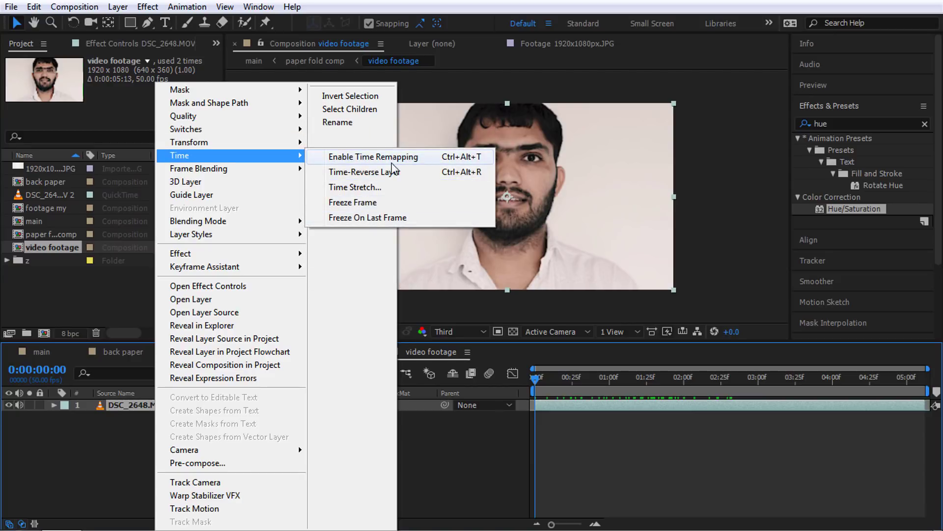
pyautogui.click(376, 204)
pyautogui.moveTo(538, 377)
pyautogui.mouseDown()
pyautogui.moveTo(605, 379)
pyautogui.moveTo(534, 395)
pyautogui.mouseUp()
# Return to the main composition via the Mini-Flowchart and scrub through the paper peel.
pyautogui.press('Tab')
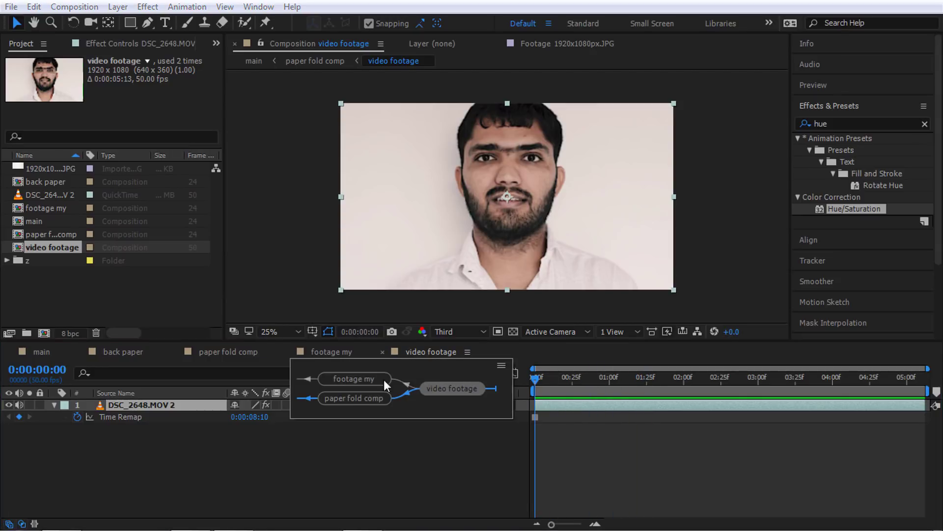
pyautogui.click(345, 398)
pyautogui.click(260, 396)
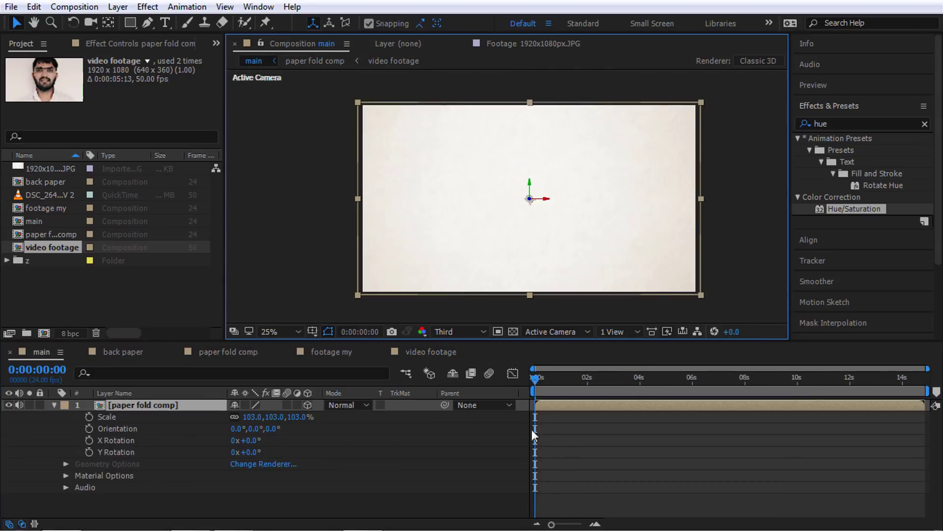
pyautogui.moveTo(539, 384)
pyautogui.mouseDown()
pyautogui.moveTo(577, 380)
pyautogui.moveTo(575, 401)
pyautogui.mouseUp()
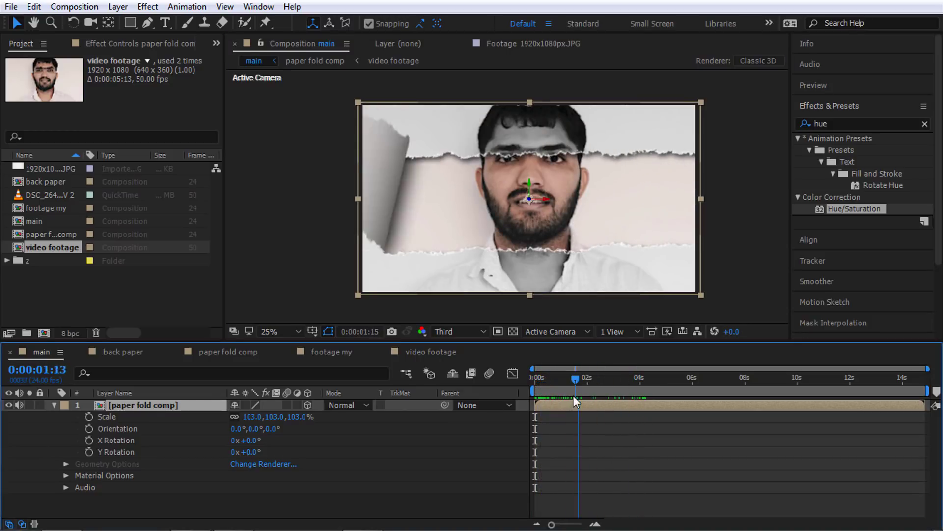
# Limit the main comp's work area to about 5 seconds and open paper fold comp.
pyautogui.moveTo(575, 400); pyautogui.dragTo(573, 410)
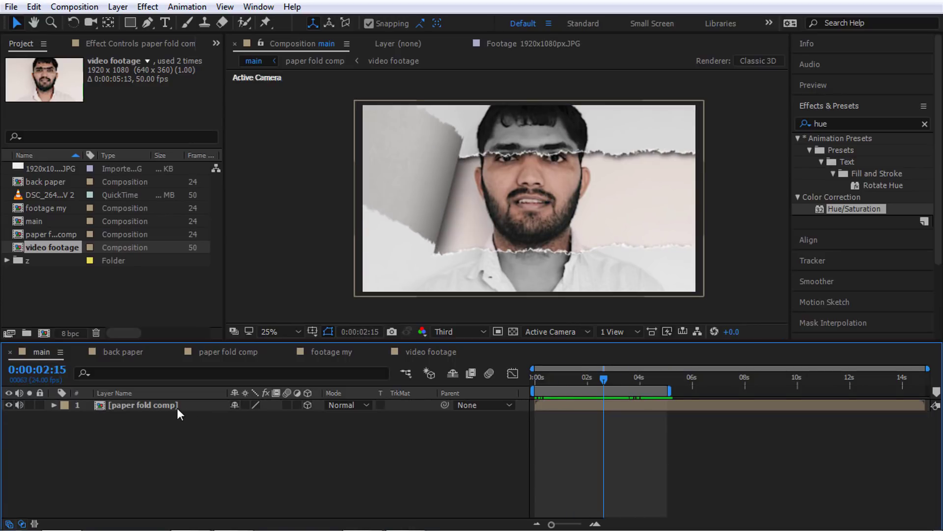
pyautogui.doubleClick(173, 405)
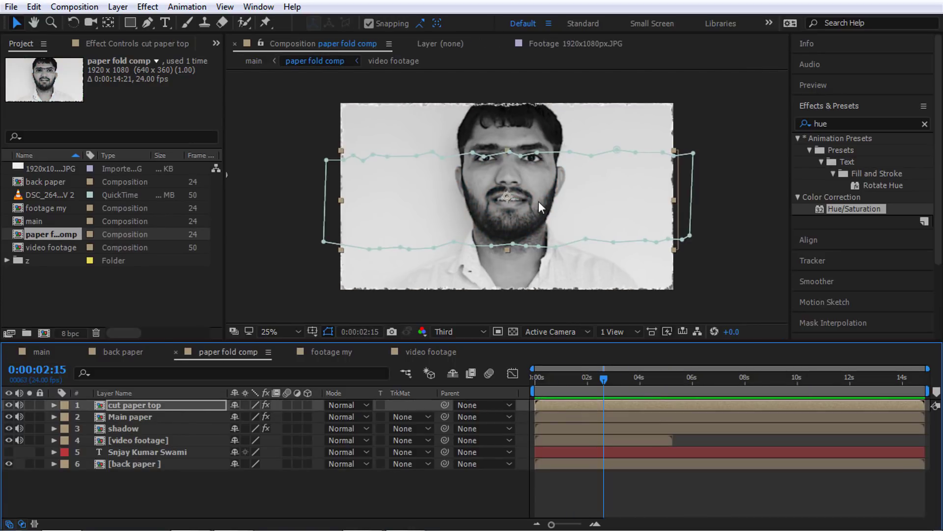
pyautogui.moveTo(569, 377); pyautogui.dragTo(574, 377)
# Inspect the torn edge in the viewer, then open the back paper composition.
pyautogui.scroll(2, 515, 268)
pyautogui.moveTo(517, 270); pyautogui.dragTo(507, 198)
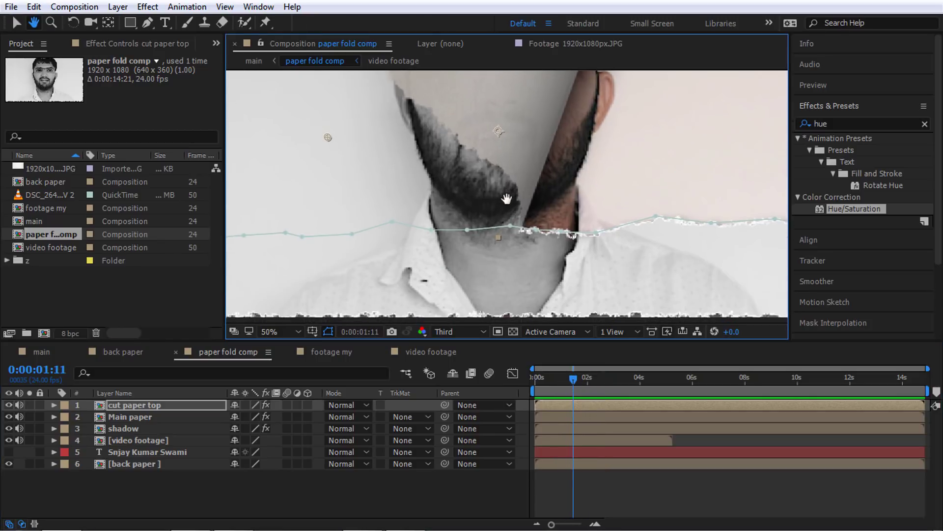
pyautogui.press('v')
pyautogui.scroll(2, 517, 233)
pyautogui.scroll(-4, 514, 229)
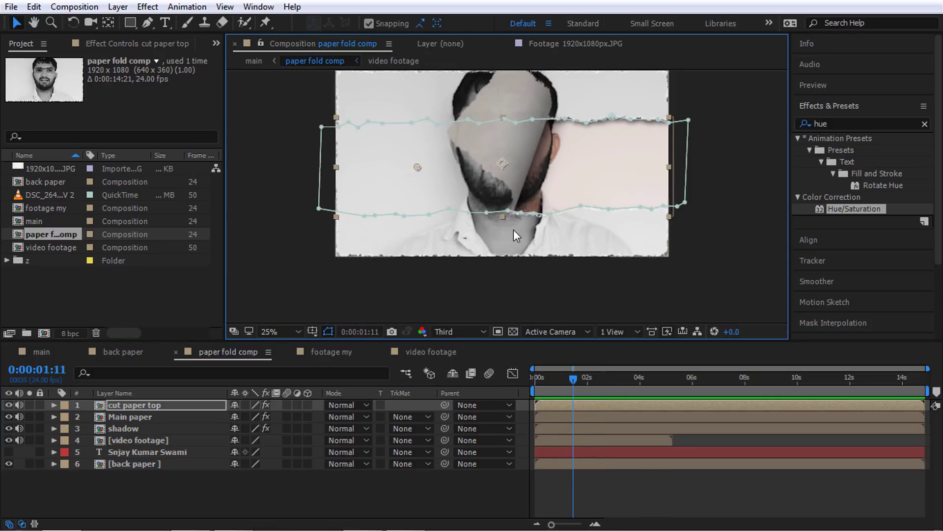
pyautogui.click(141, 464)
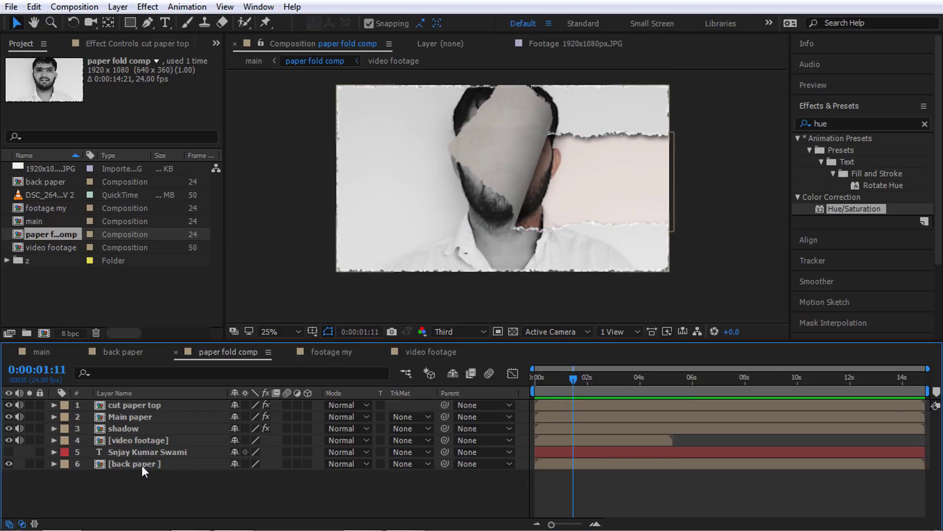
pyautogui.doubleClick(142, 465)
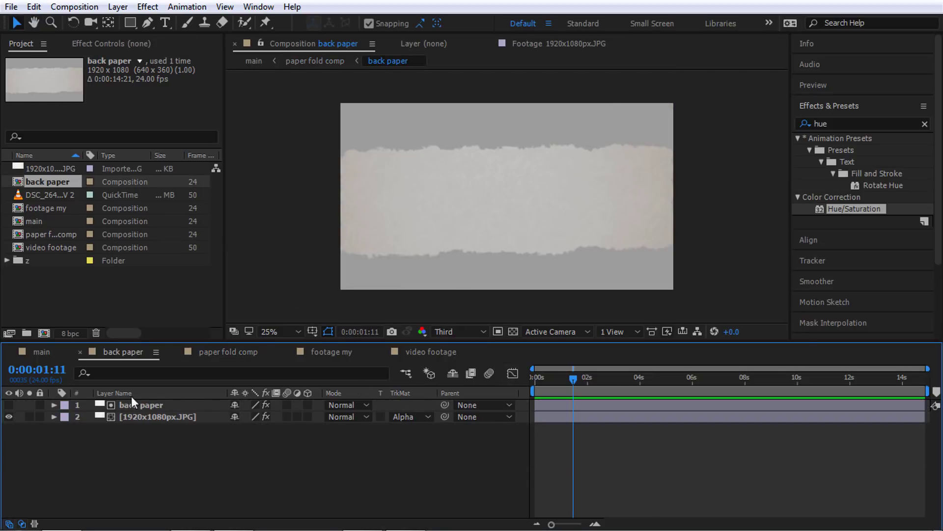
# Set the back paper layer's Mask 1 Expansion to 0 pixels.
pyautogui.click(146, 405)
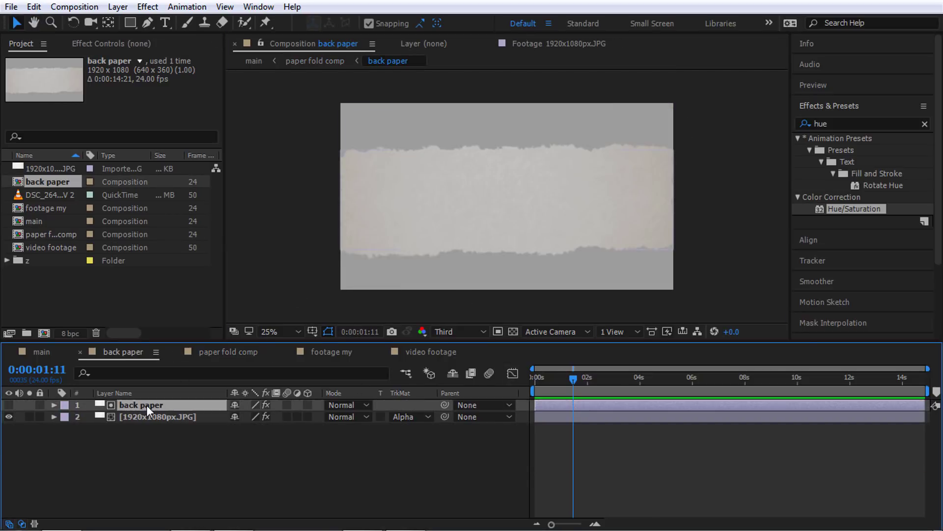
pyautogui.click(54, 405)
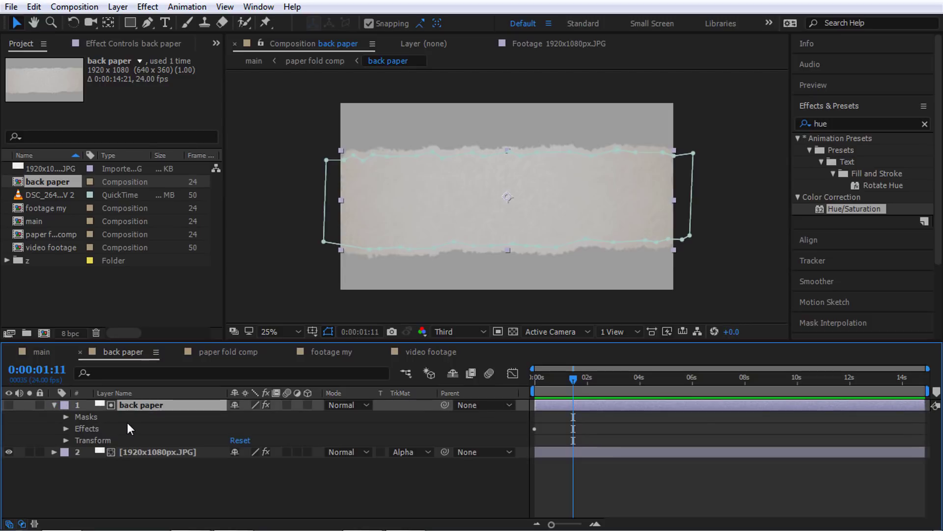
pyautogui.click(66, 416)
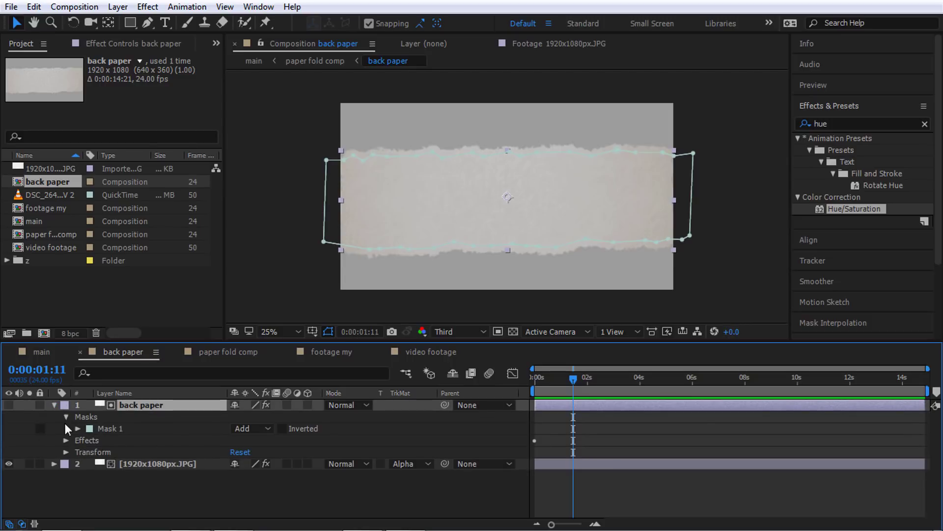
pyautogui.click(77, 428)
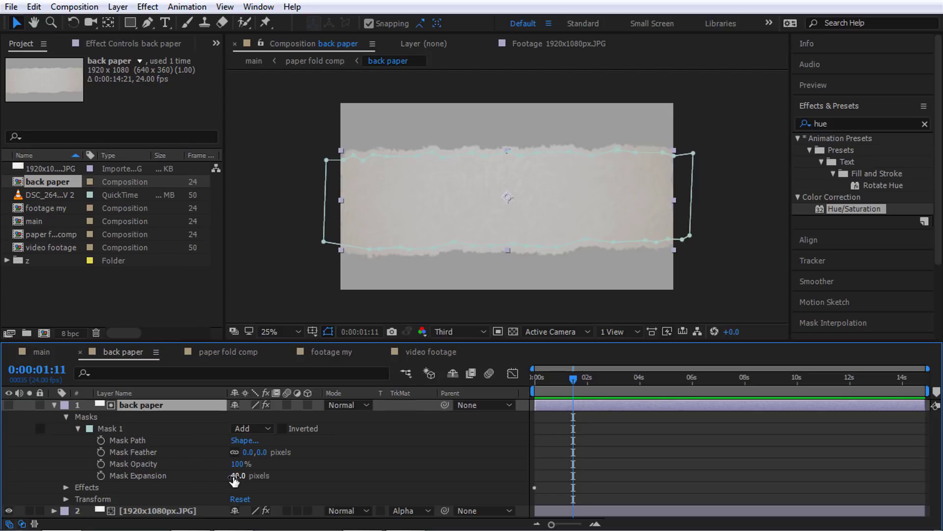
pyautogui.click(240, 475)
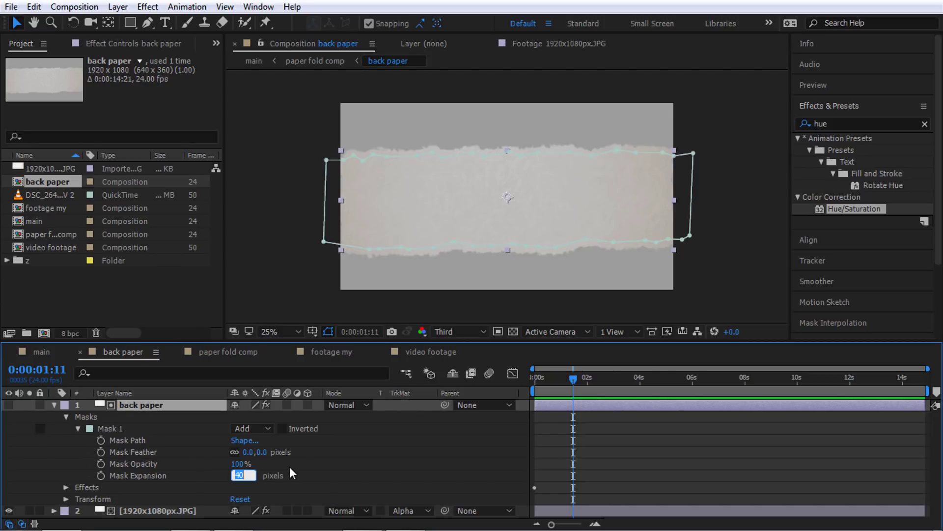
pyautogui.write('0')
pyautogui.press('Return')
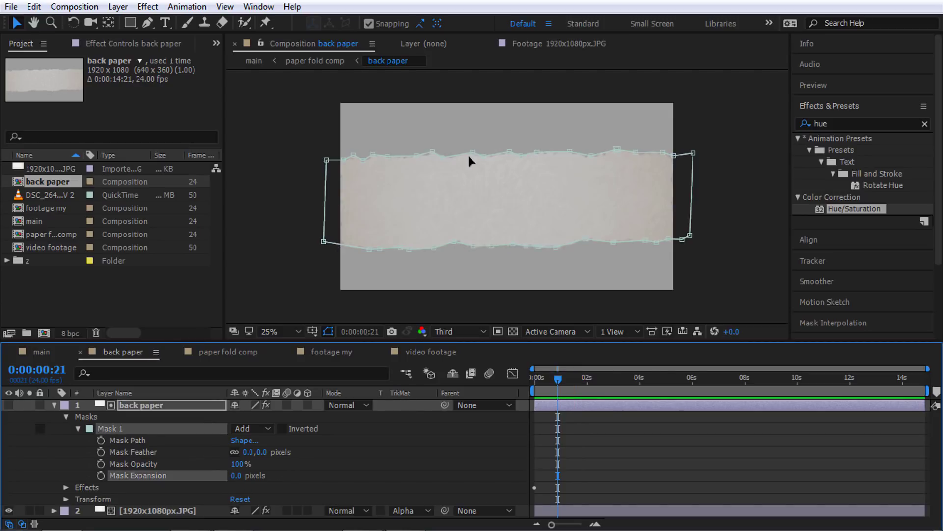
# Collapse the back paper layer and go back to paper fold comp via the Mini-Flowchart.
pyautogui.click(333, 458)
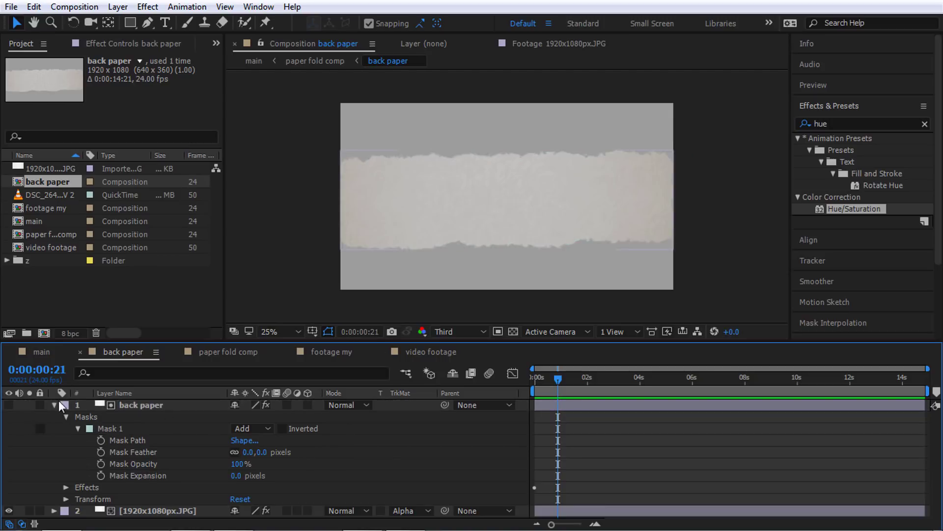
pyautogui.click(54, 404)
pyautogui.press('Tab')
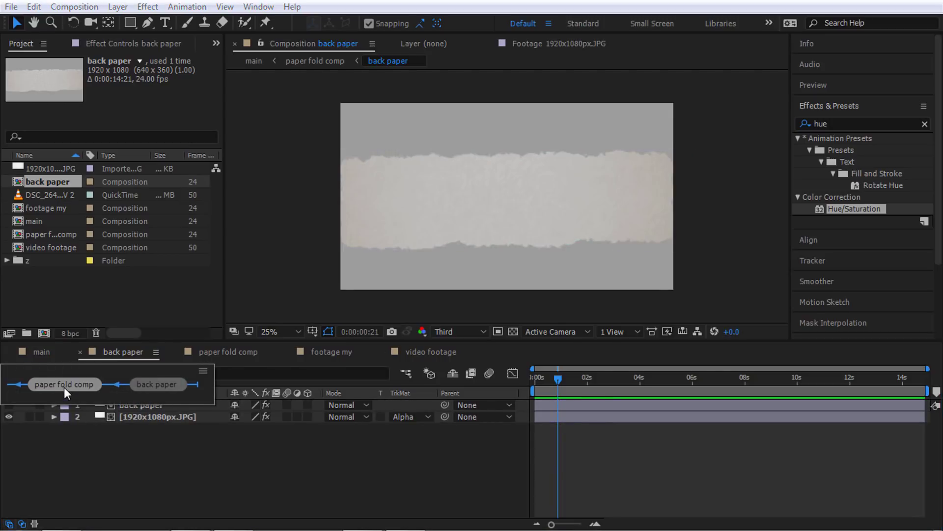
pyautogui.click(64, 384)
pyautogui.scroll(4, 595, 288)
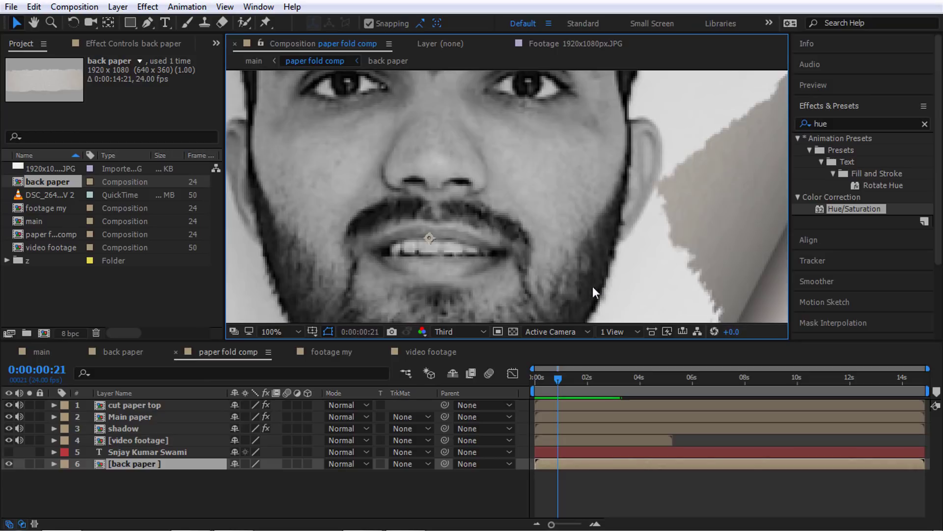
pyautogui.moveTo(595, 288); pyautogui.dragTo(511, 183)
pyautogui.moveTo(551, 221); pyautogui.dragTo(527, 152)
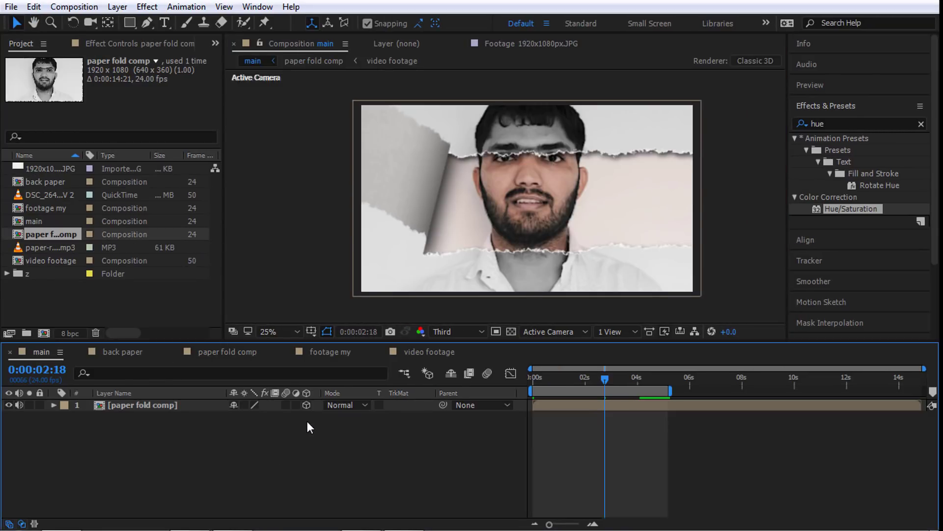
pyautogui.moveTo(580, 373)
pyautogui.mouseDown()
pyautogui.moveTo(563, 378)
pyautogui.moveTo(561, 395)
pyautogui.moveTo(578, 393)
pyautogui.mouseUp()
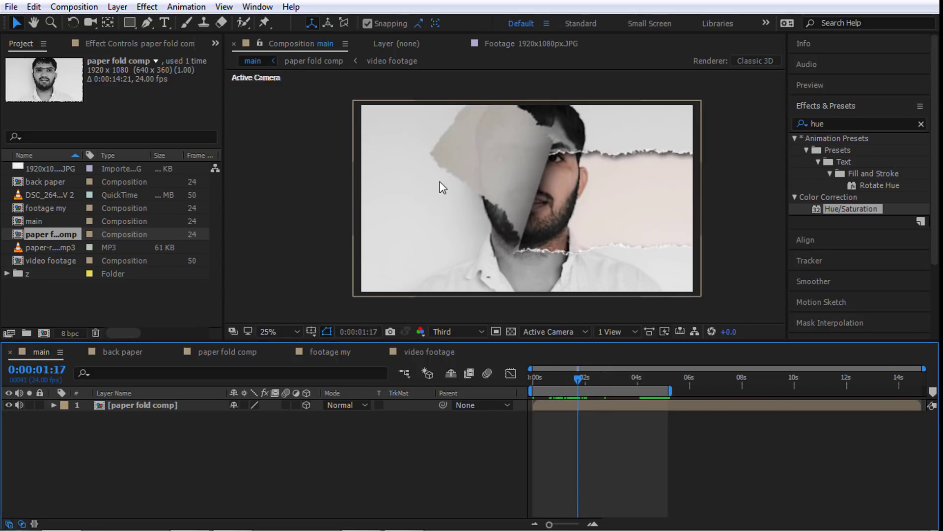
pyautogui.scroll(2, 413, 235)
pyautogui.moveTo(414, 235); pyautogui.dragTo(373, 143)
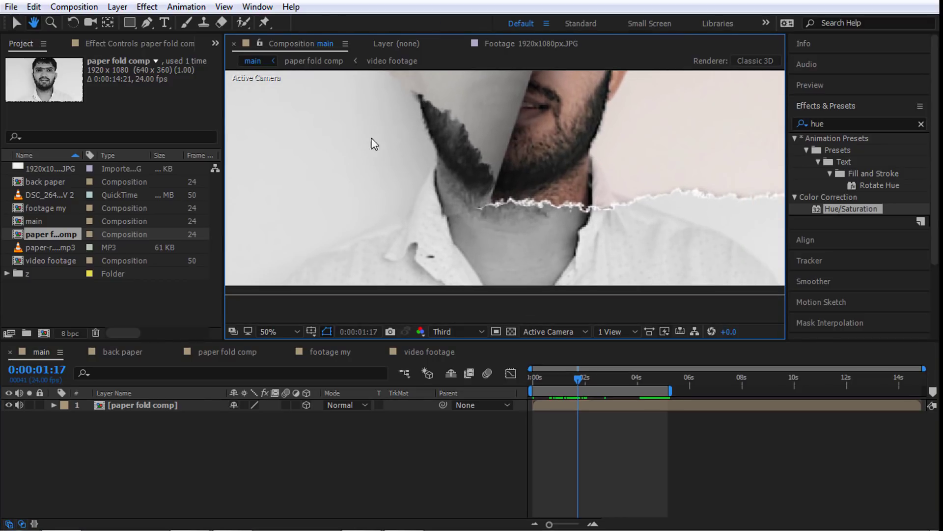
pyautogui.scroll(-2, 480, 233)
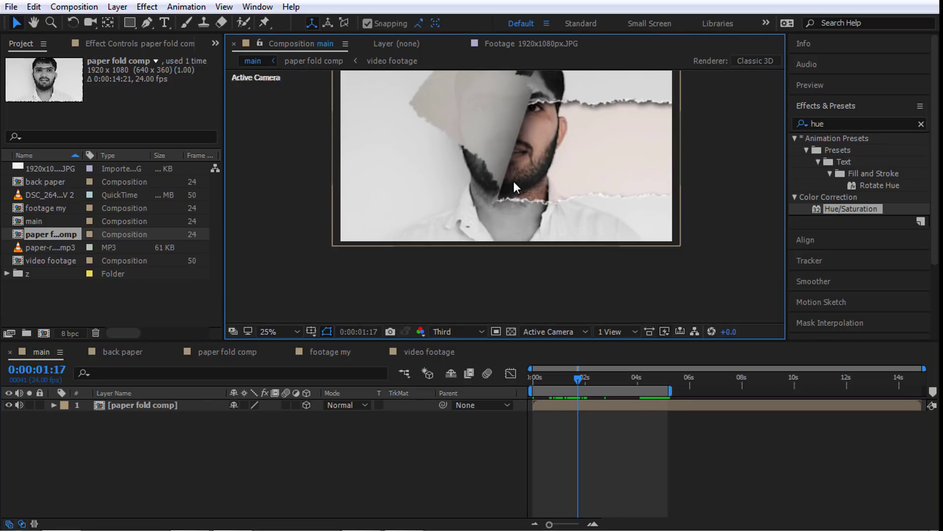
pyautogui.moveTo(514, 181); pyautogui.dragTo(503, 228)
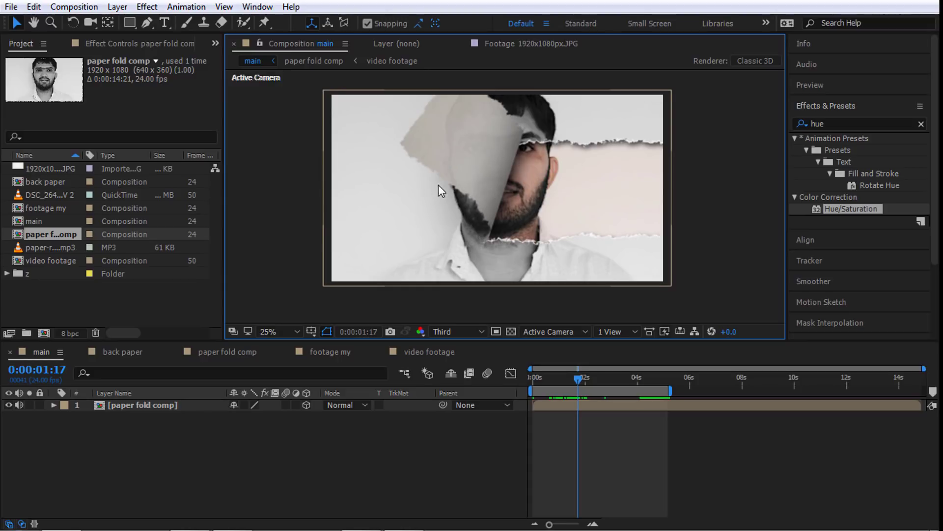
pyautogui.scroll(2, 508, 254)
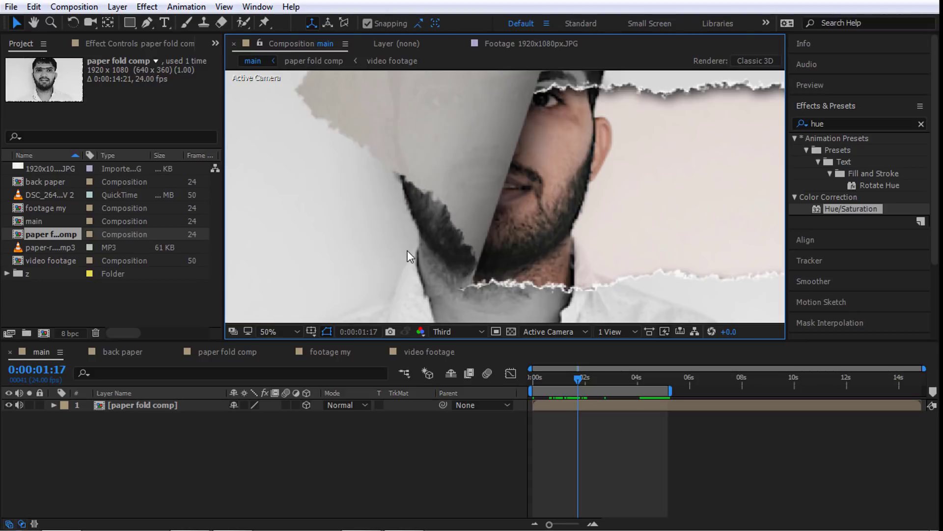
pyautogui.moveTo(408, 250)
pyautogui.mouseDown()
pyautogui.moveTo(425, 239)
pyautogui.moveTo(465, 247)
pyautogui.mouseUp()
pyautogui.scroll(-2, 493, 227)
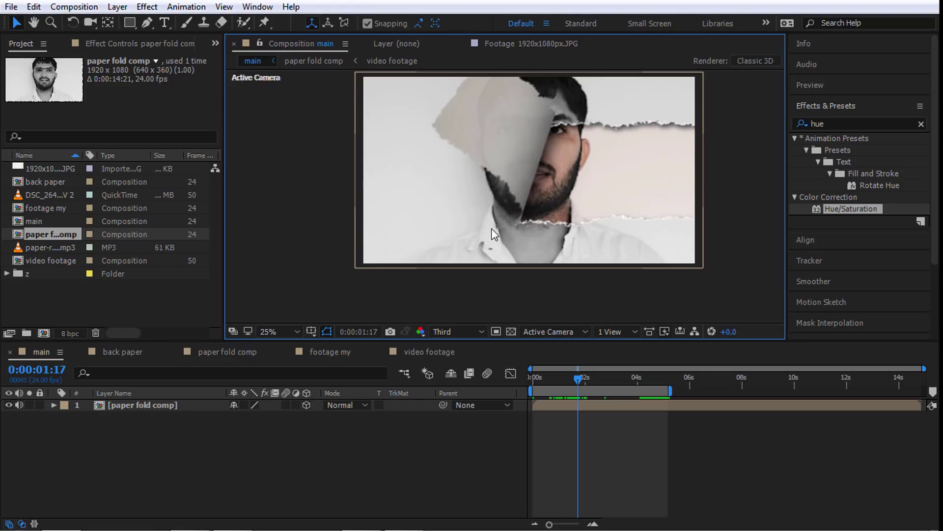
pyautogui.moveTo(508, 192); pyautogui.dragTo(489, 226)
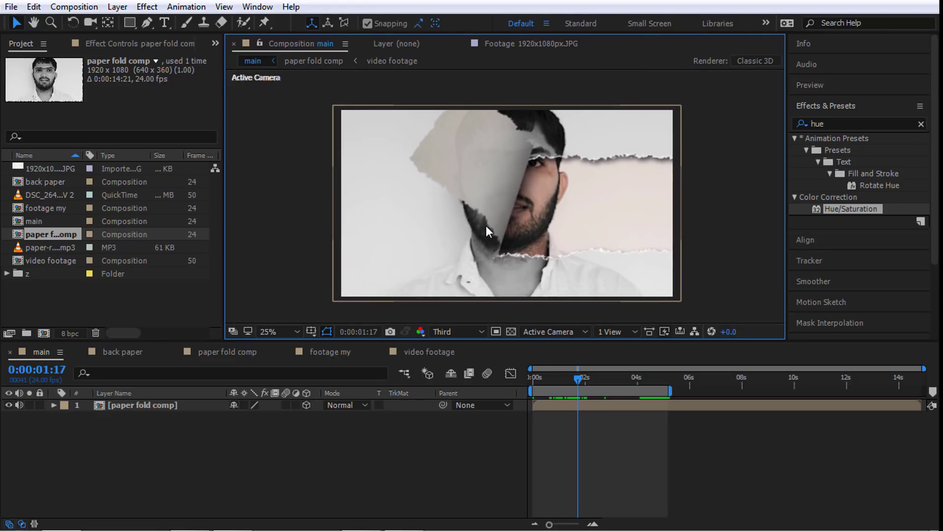
# In footage my, add 1920x1080px.JPG starting at 0s above the video footage layer.
pyautogui.doubleClick(160, 404)
pyautogui.click(53, 405)
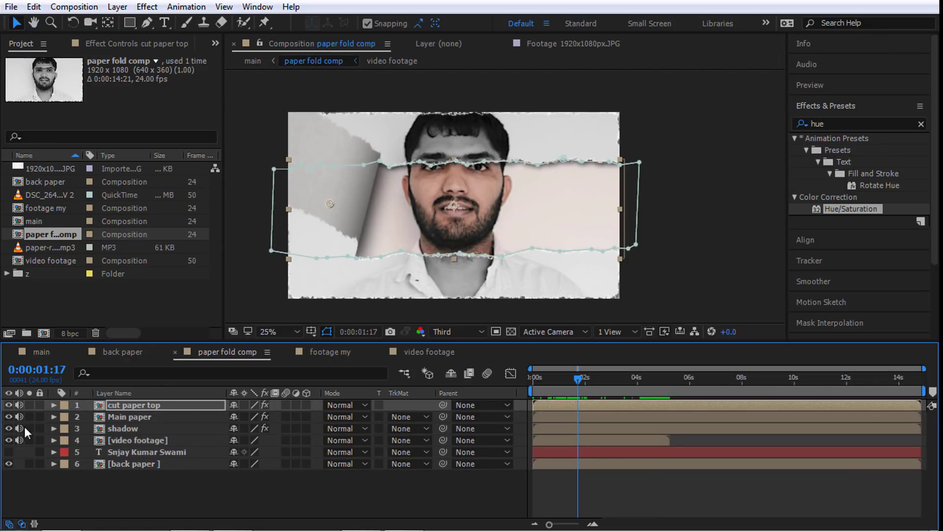
pyautogui.doubleClick(48, 210)
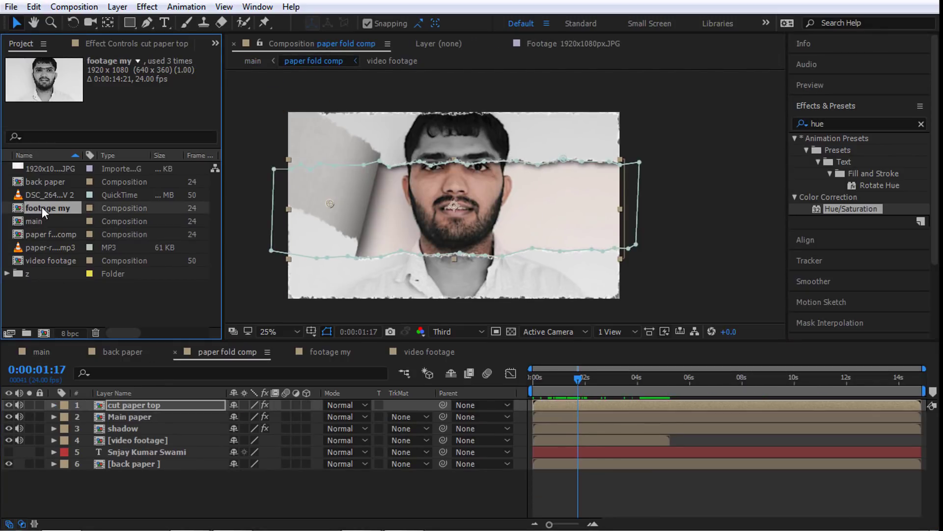
pyautogui.click(184, 443)
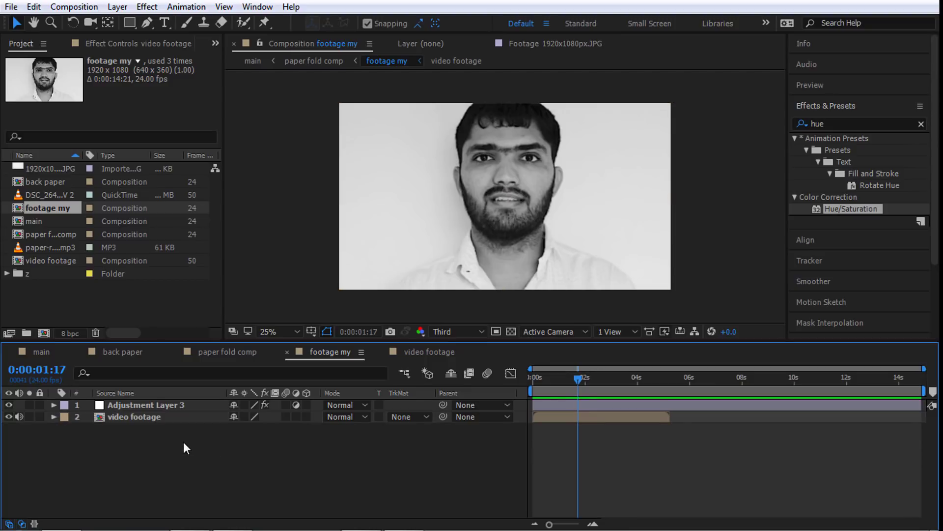
pyautogui.moveTo(44, 170)
pyautogui.mouseDown()
pyautogui.moveTo(122, 425)
pyautogui.moveTo(143, 410)
pyautogui.mouseUp()
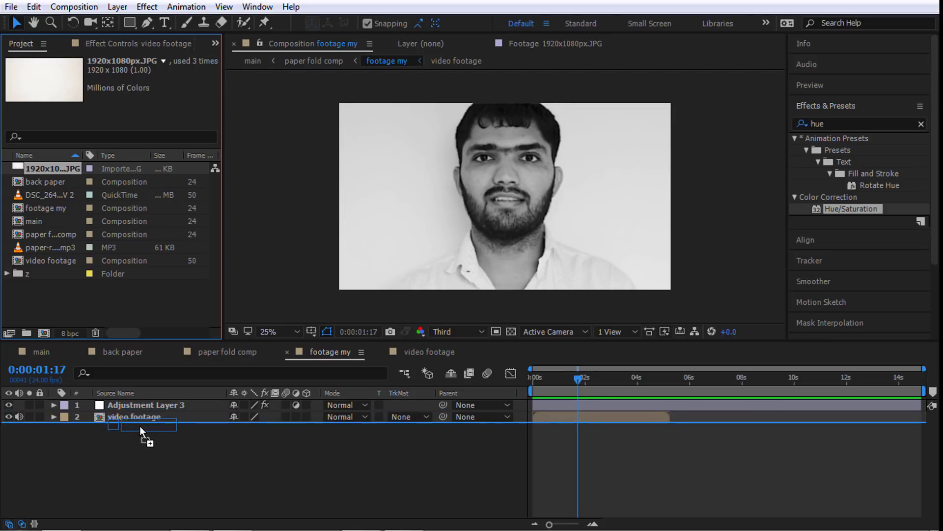
pyautogui.moveTo(143, 411); pyautogui.dragTo(140, 426)
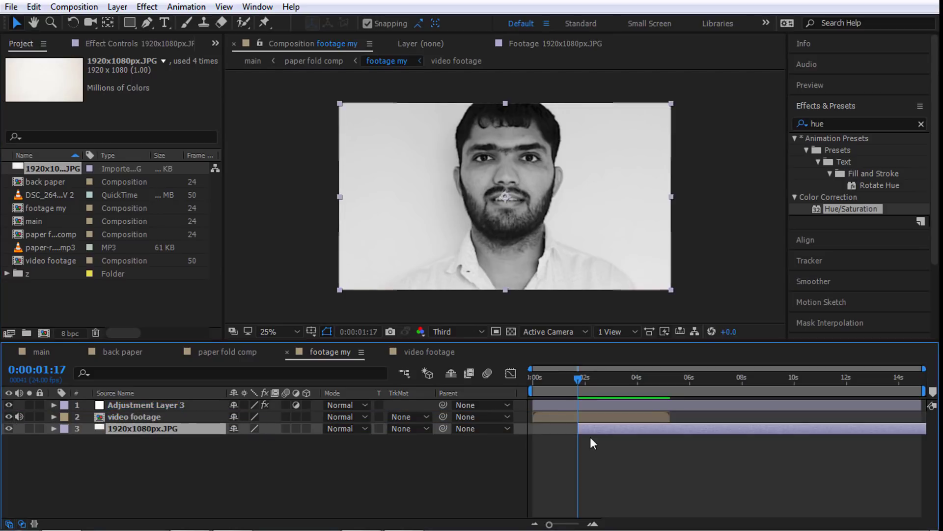
pyautogui.moveTo(598, 428); pyautogui.dragTo(552, 427)
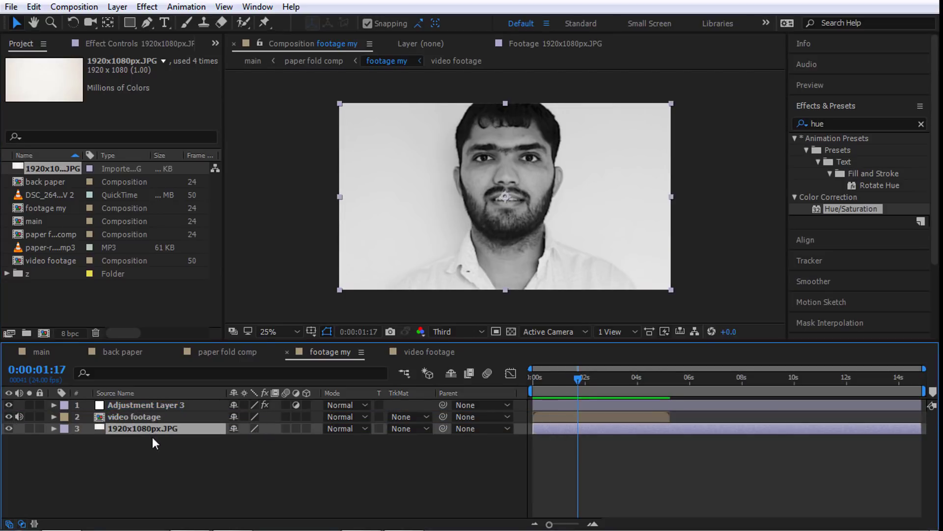
pyautogui.moveTo(147, 427); pyautogui.dragTo(158, 411)
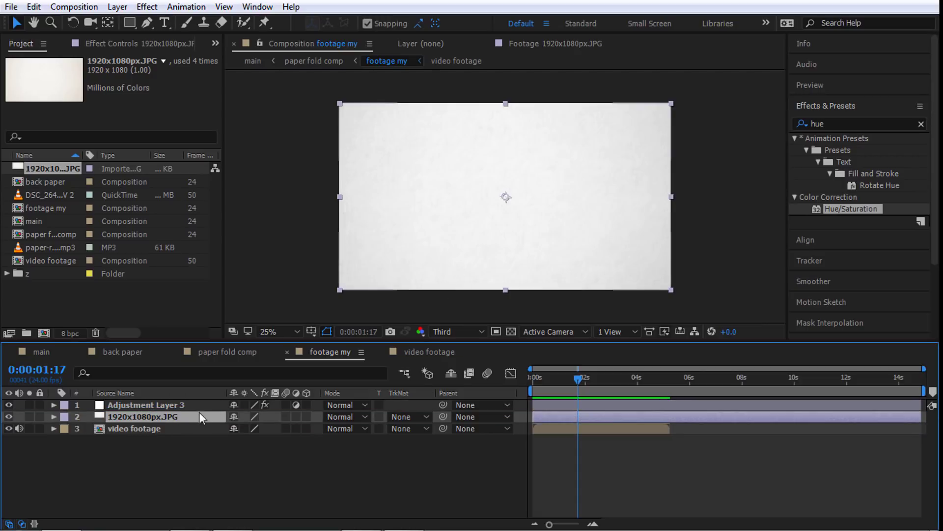
# Set the paper texture layer's blending mode to Multiply and return to the main comp.
pyautogui.click(342, 417)
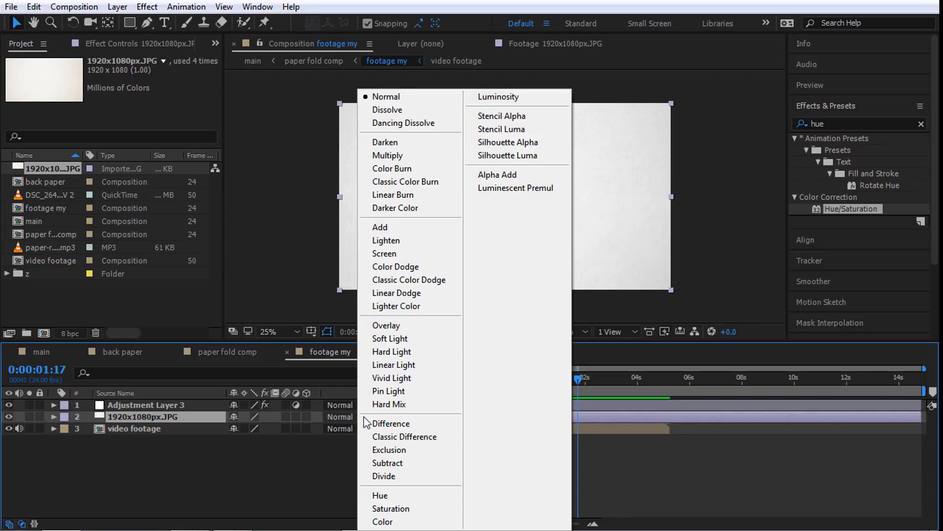
pyautogui.click(393, 155)
pyautogui.scroll(2, 493, 184)
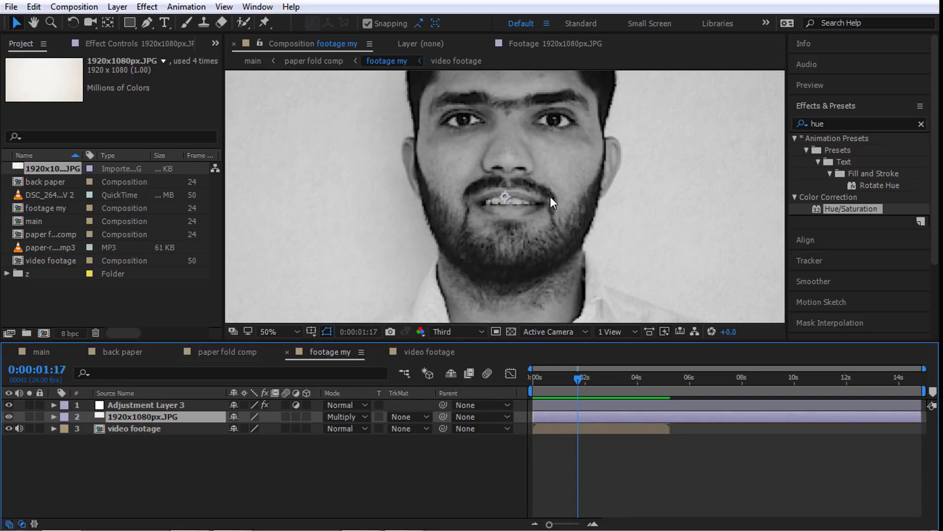
pyautogui.scroll(2, 550, 197)
pyautogui.scroll(-2, 573, 185)
pyautogui.click(252, 61)
pyautogui.scroll(2, 528, 185)
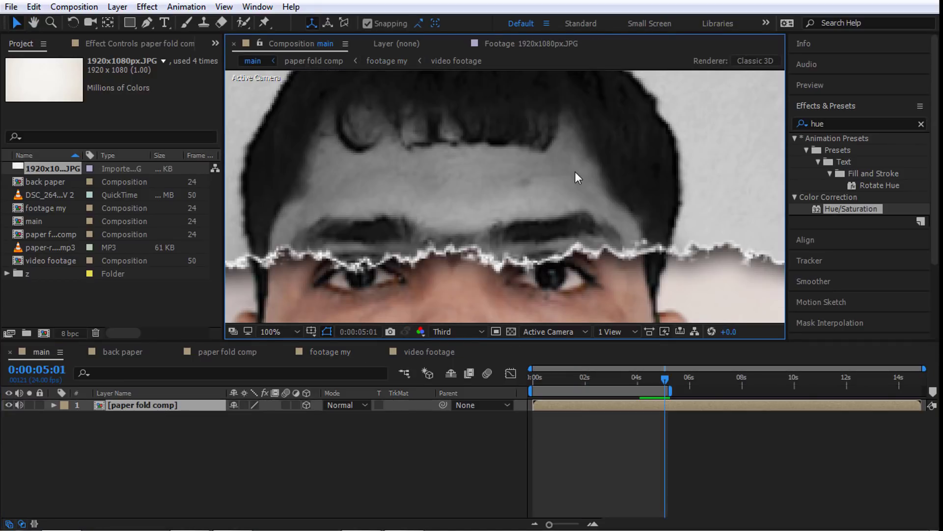
# Switch the viewer resolution from Third to Full and zoom in to inspect the torn-paper detail.
pyautogui.scroll(-4, 574, 172)
pyautogui.click(470, 332)
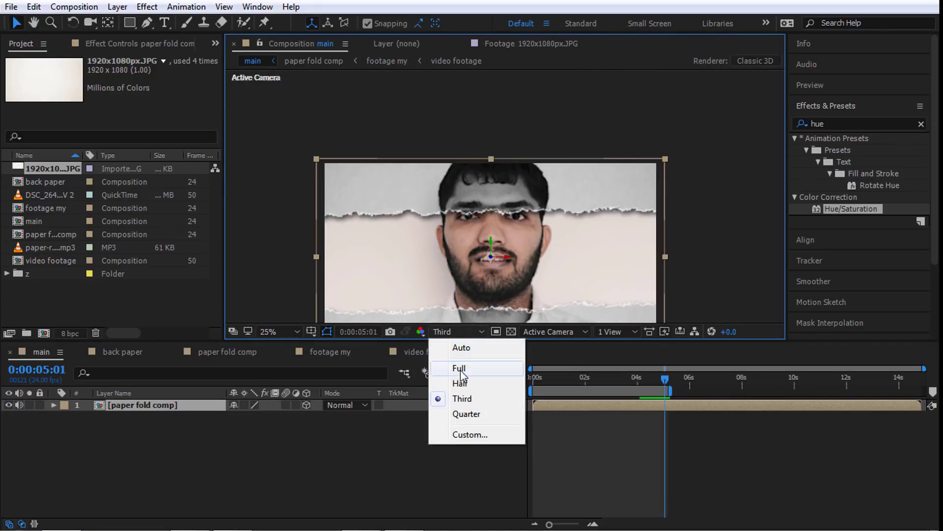
pyautogui.click(459, 365)
pyautogui.scroll(4, 499, 167)
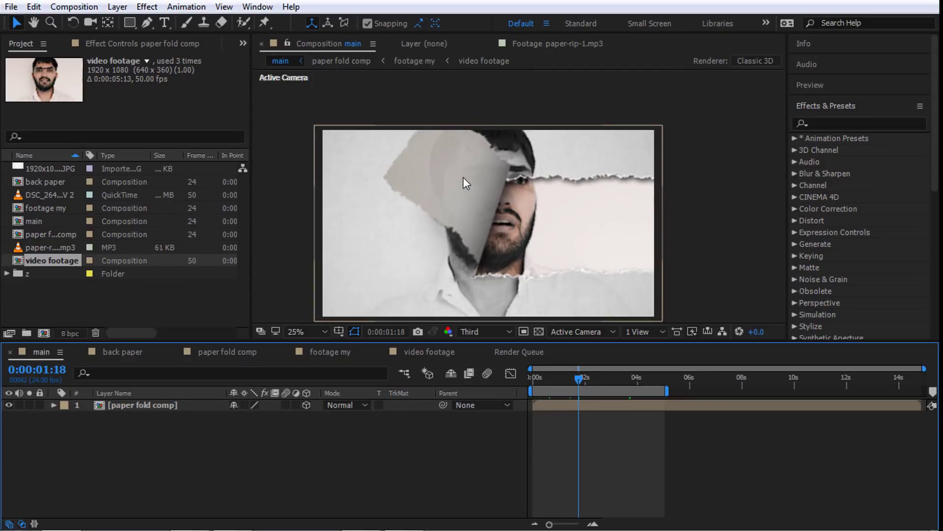
pyautogui.moveTo(464, 185); pyautogui.dragTo(465, 173)
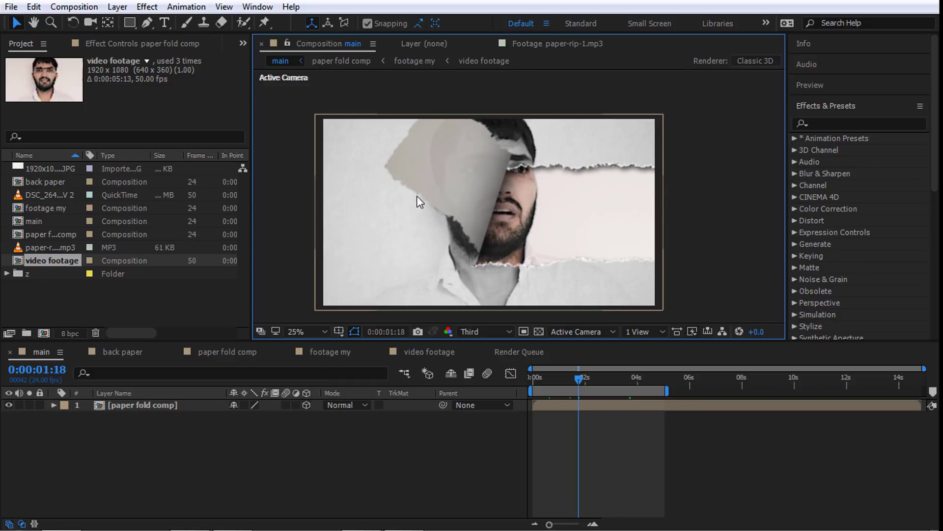
# Open the back paper precomp inside the paper fold comp.
pyautogui.doubleClick(131, 404)
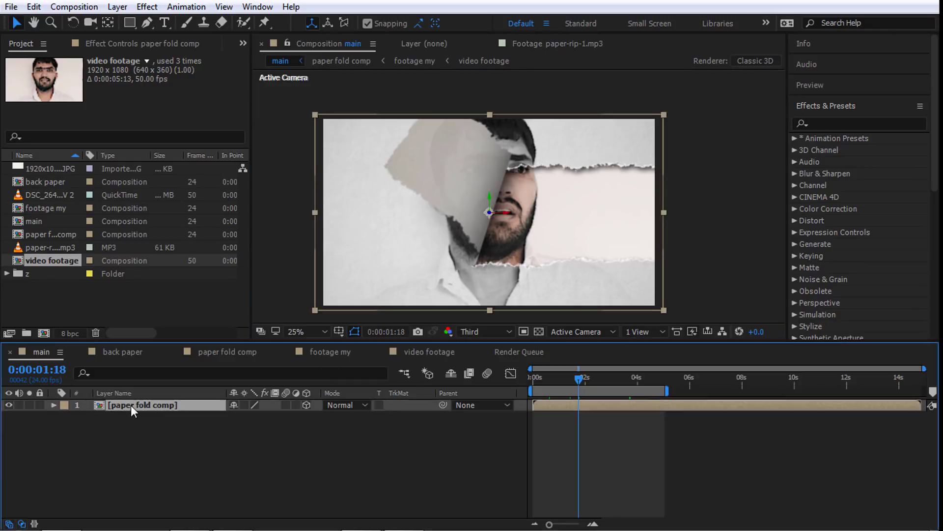
pyautogui.click(123, 476)
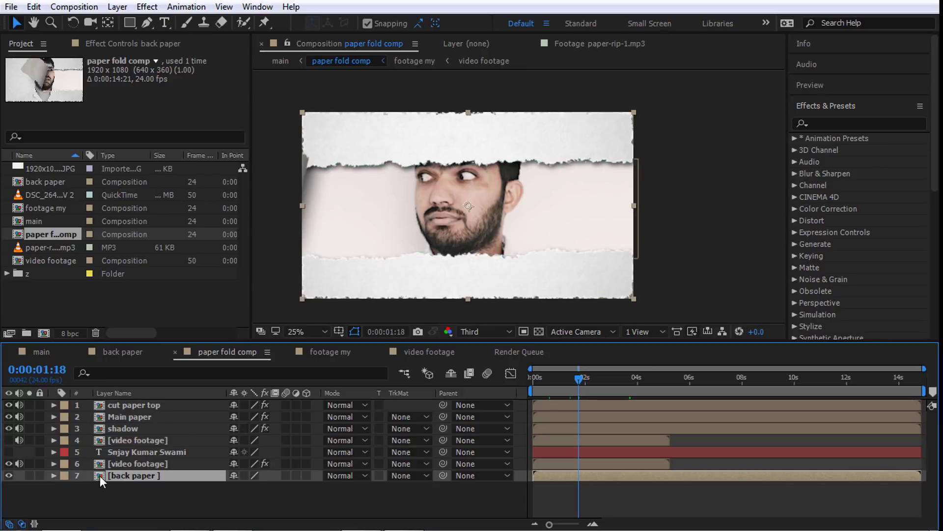
pyautogui.doubleClick(123, 475)
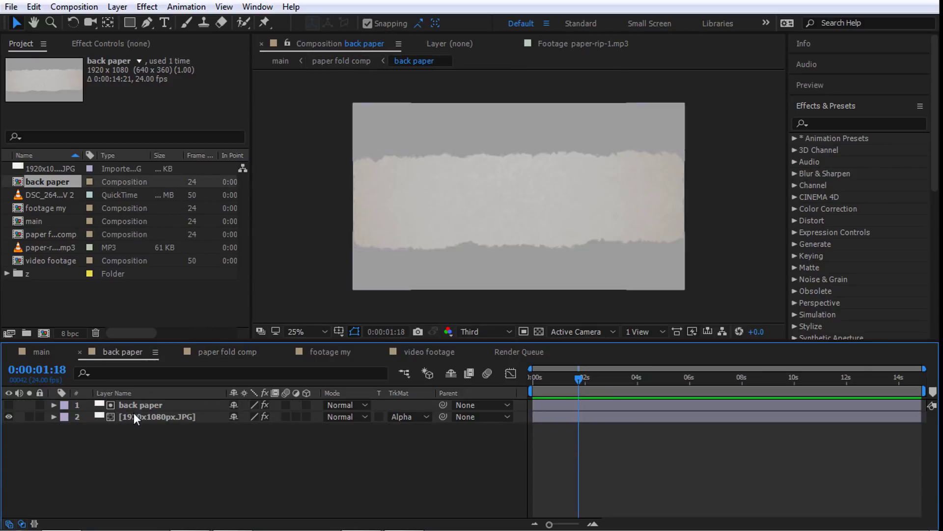
# Replace the 1920x1080px.JPG layer with the footage my comp, then return to main.
pyautogui.click(147, 418)
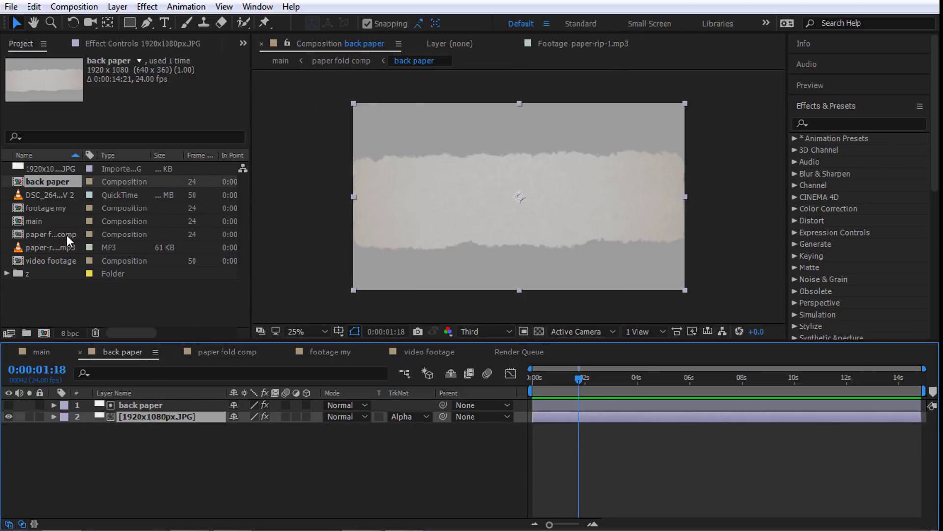
pyautogui.click(39, 208)
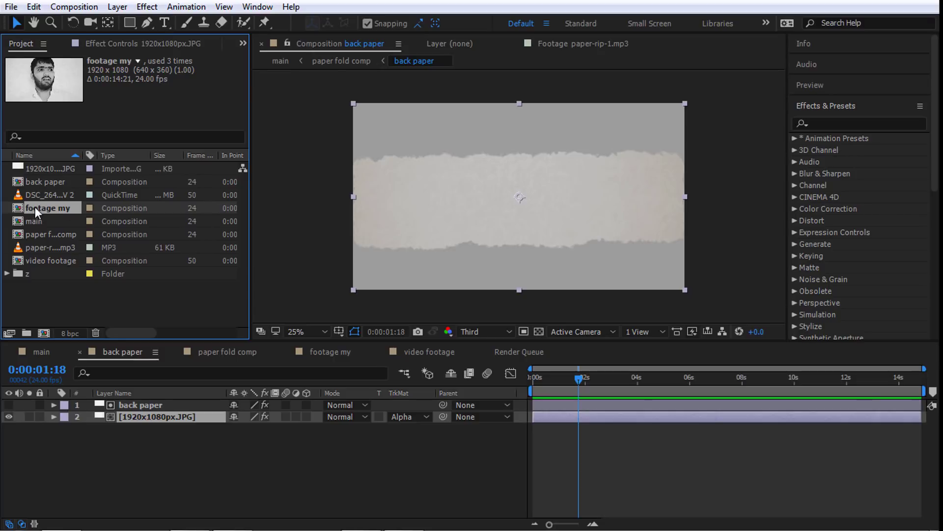
pyautogui.moveTo(40, 204); pyautogui.dragTo(144, 414)
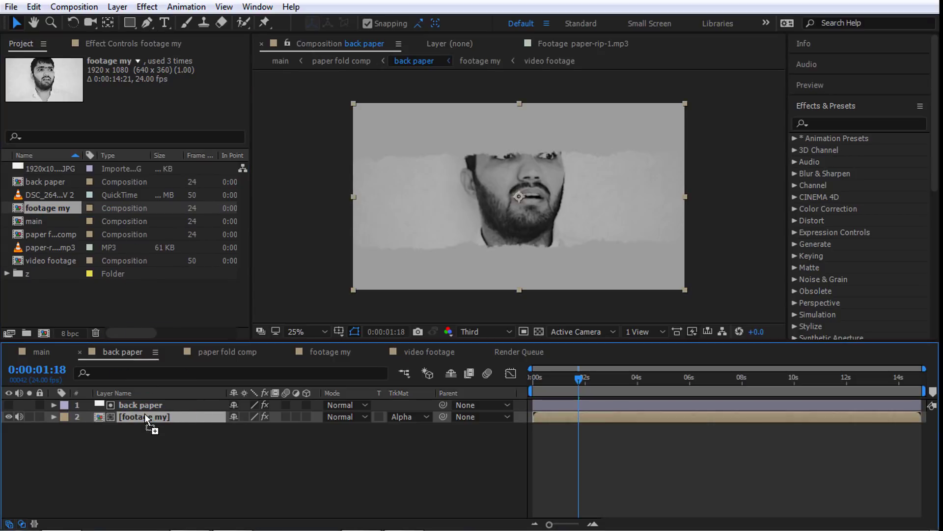
pyautogui.click(36, 350)
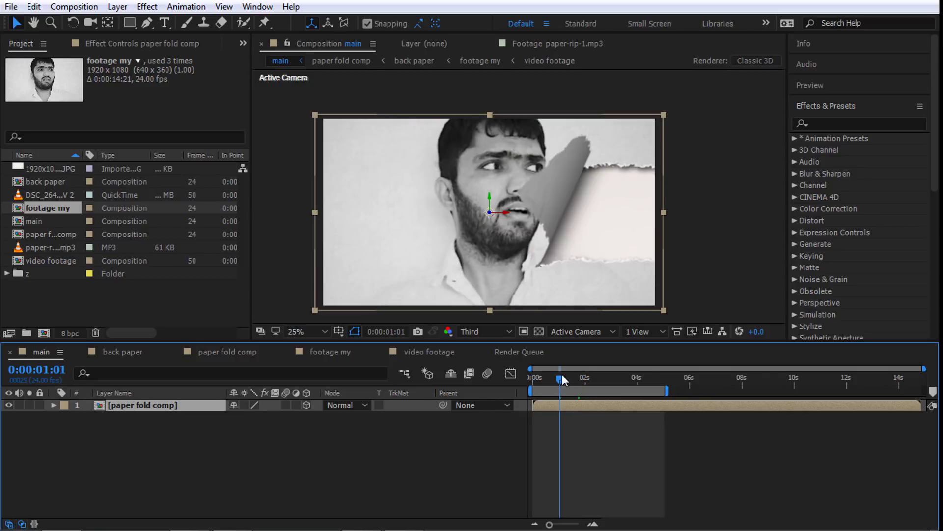
# Move the main playhead to 0:00:02:19 and deselect the paper fold comp layer.
pyautogui.moveTo(561, 376); pyautogui.dragTo(606, 375)
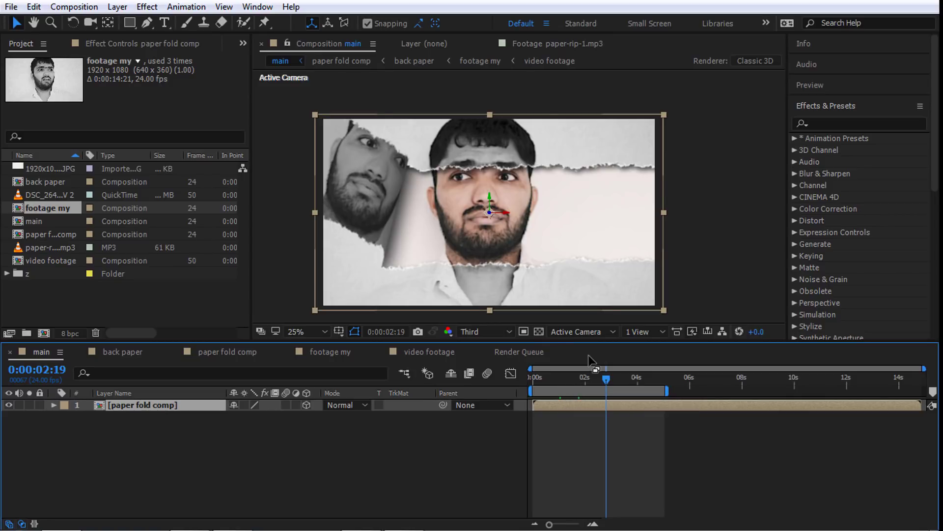
pyautogui.click(343, 446)
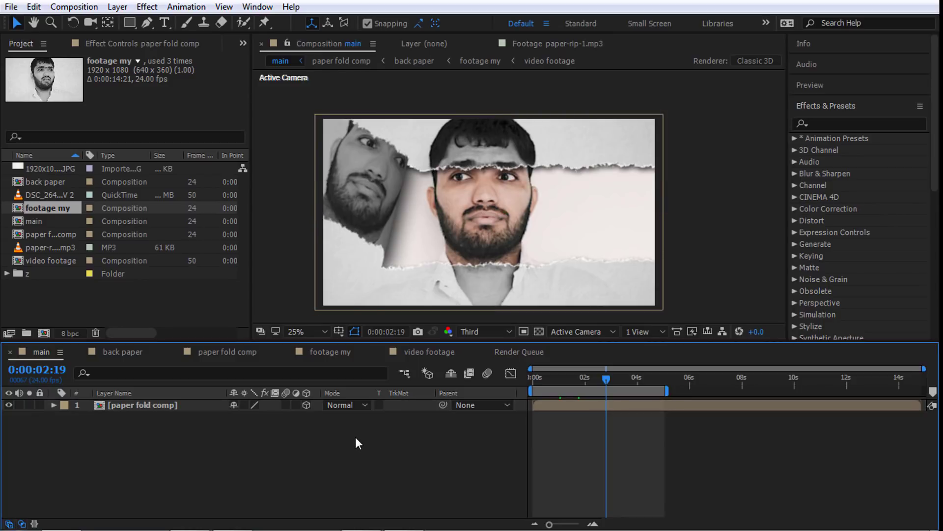